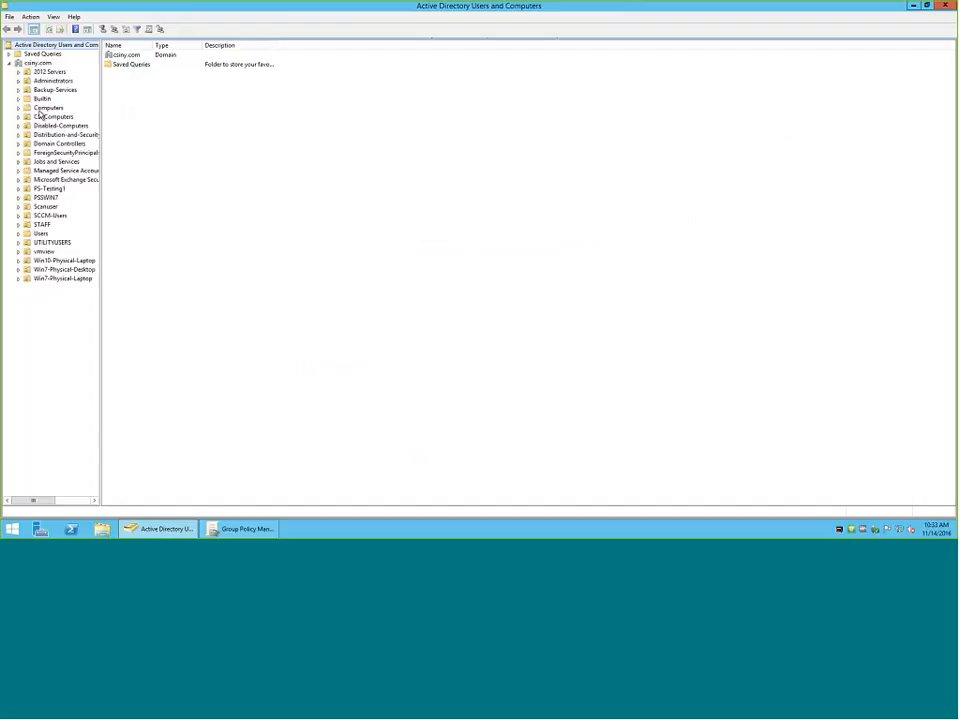
Compare the contents of the Computers container and the CSI Computers organizational unit in csiny.com.
click(45, 108)
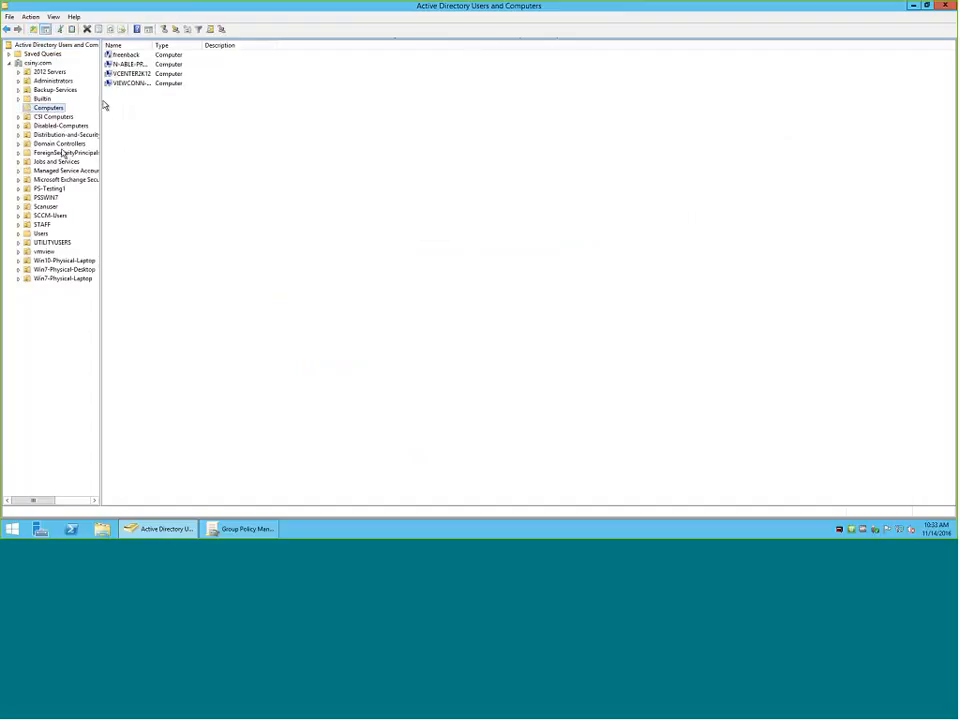
click(66, 116)
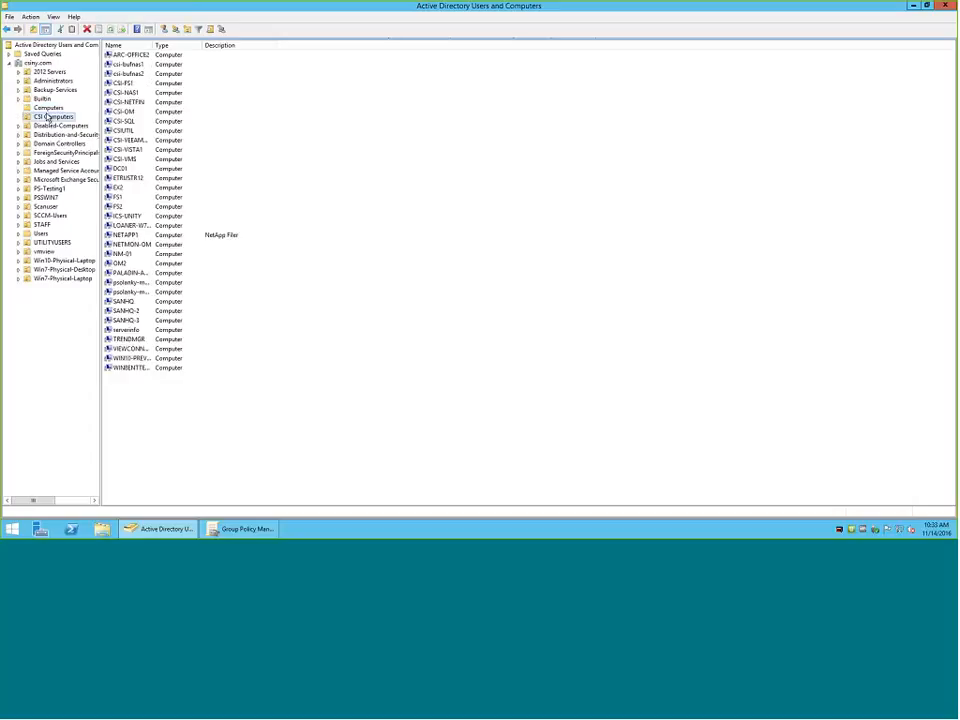
click(47, 107)
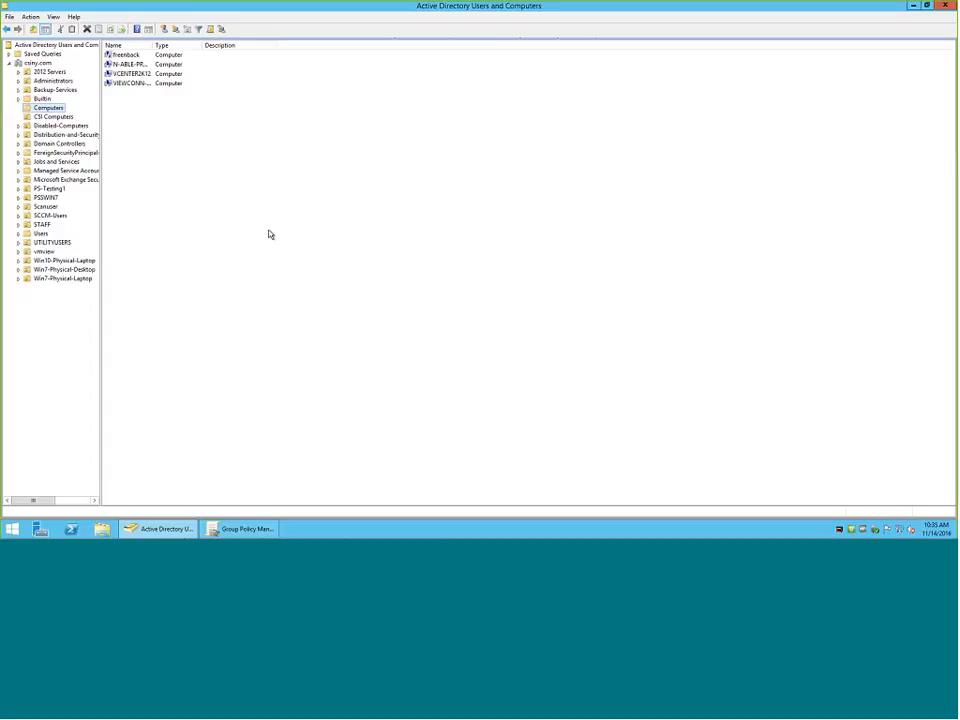
Switch to Group Policy Management and view the scope of the Paladin Monitoring Device Configuration GPO linked under CSI Computers.
click(911, 6)
click(256, 534)
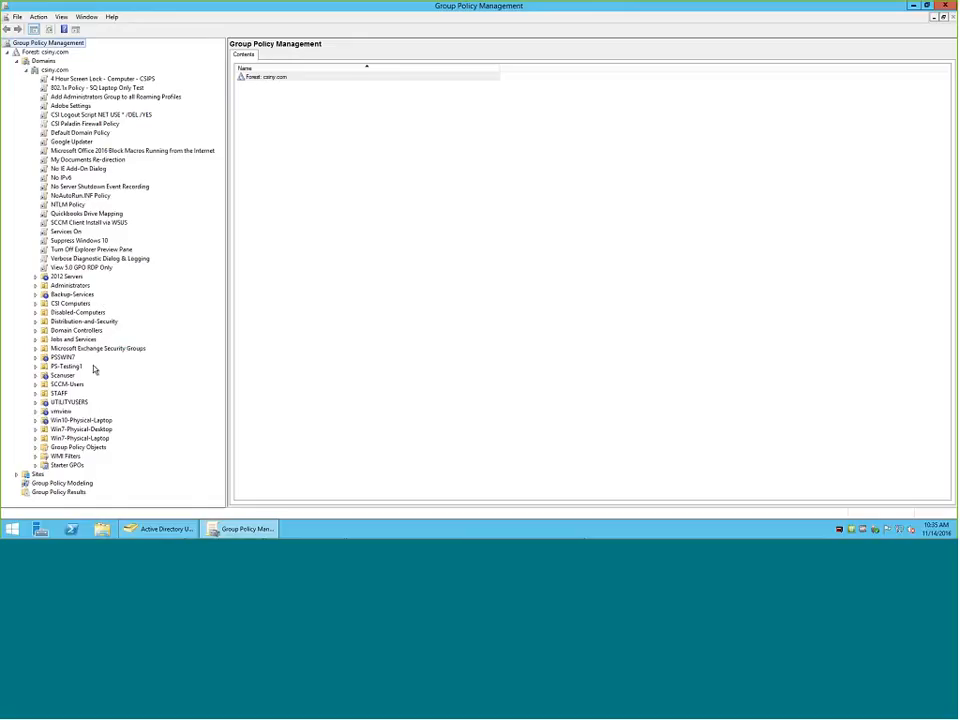
click(36, 304)
click(36, 304)
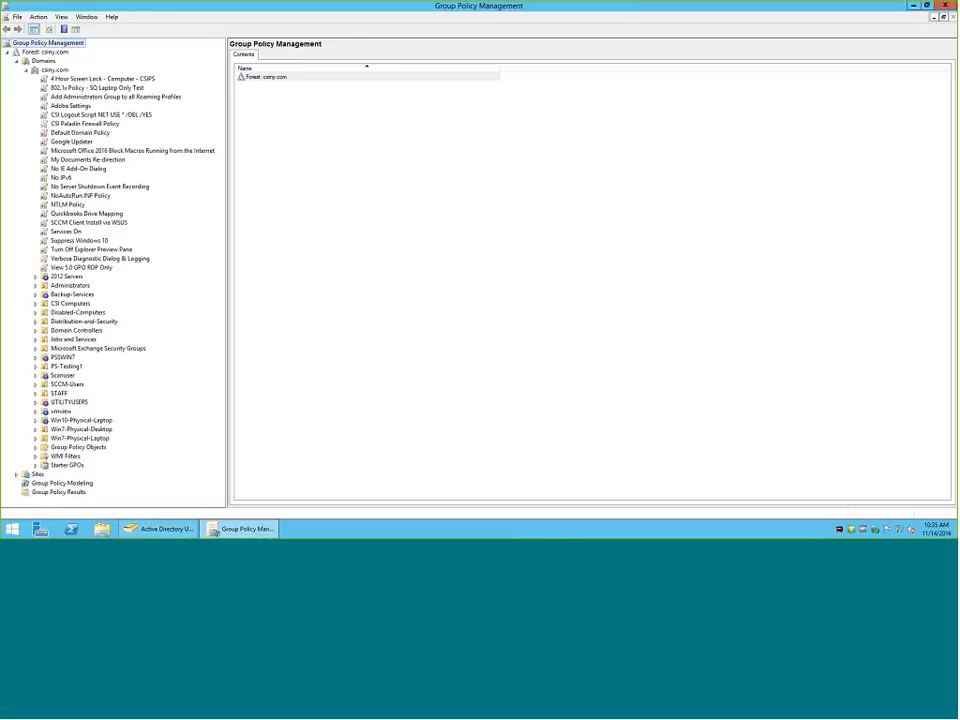
click(36, 304)
click(36, 304)
click(36, 304)
click(69, 305)
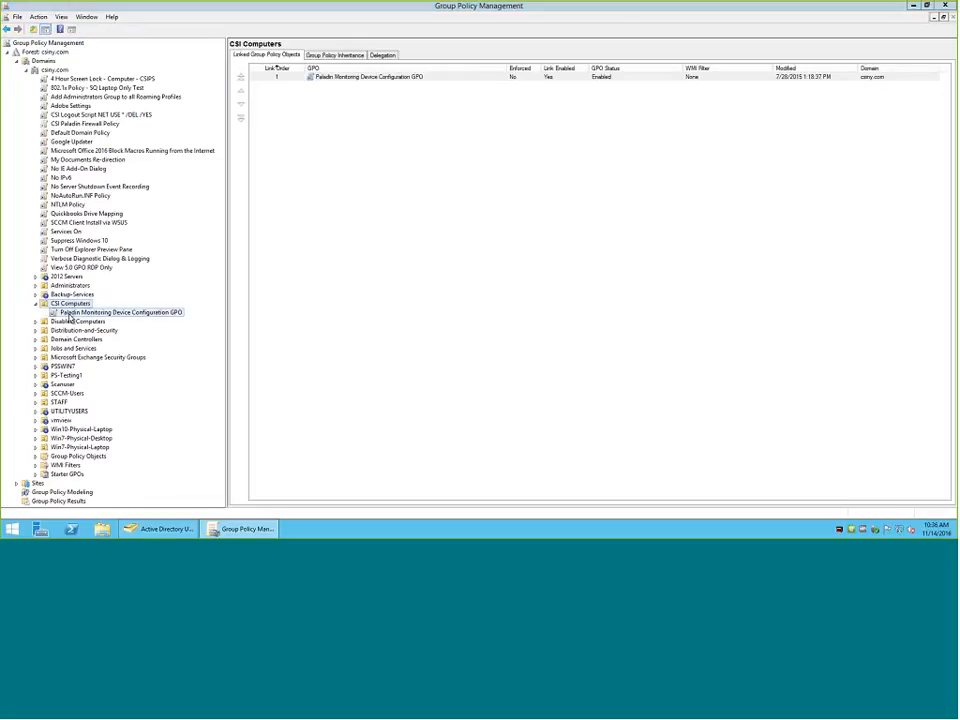
click(70, 313)
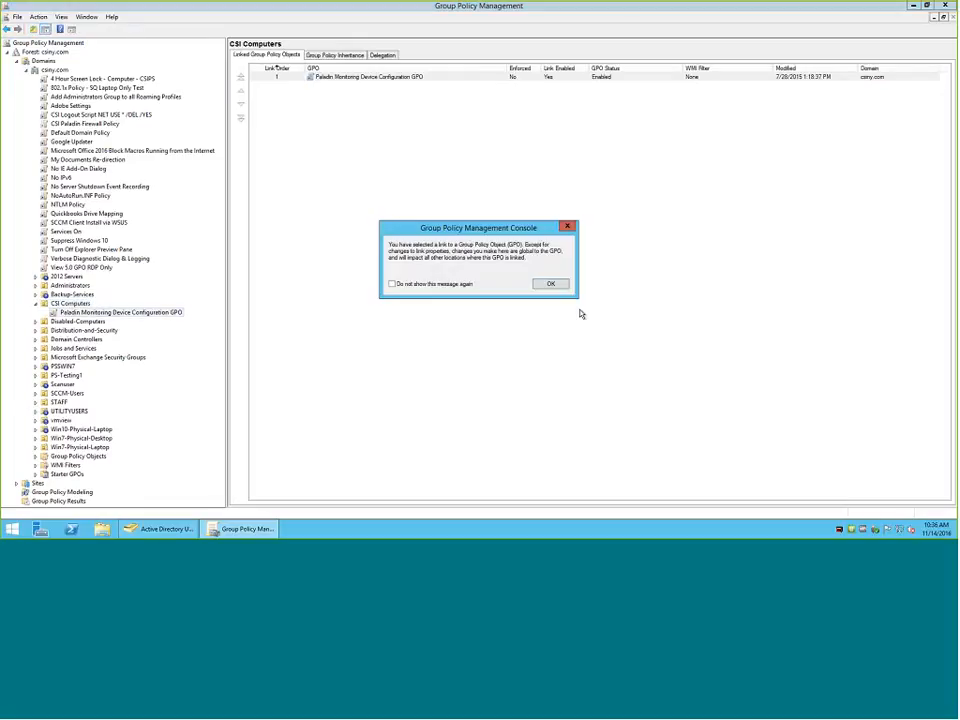
click(551, 283)
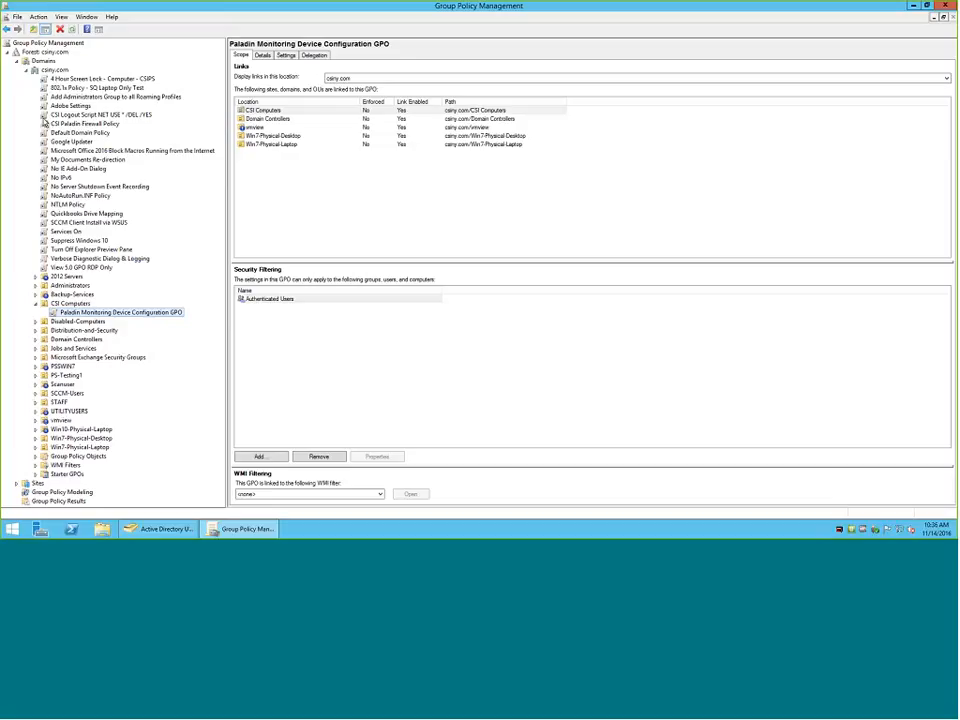
View the scope of the domain-level CSI Logout Script NET USE * /DEL /YES and CSI Paladin Firewall Policy links.
click(82, 115)
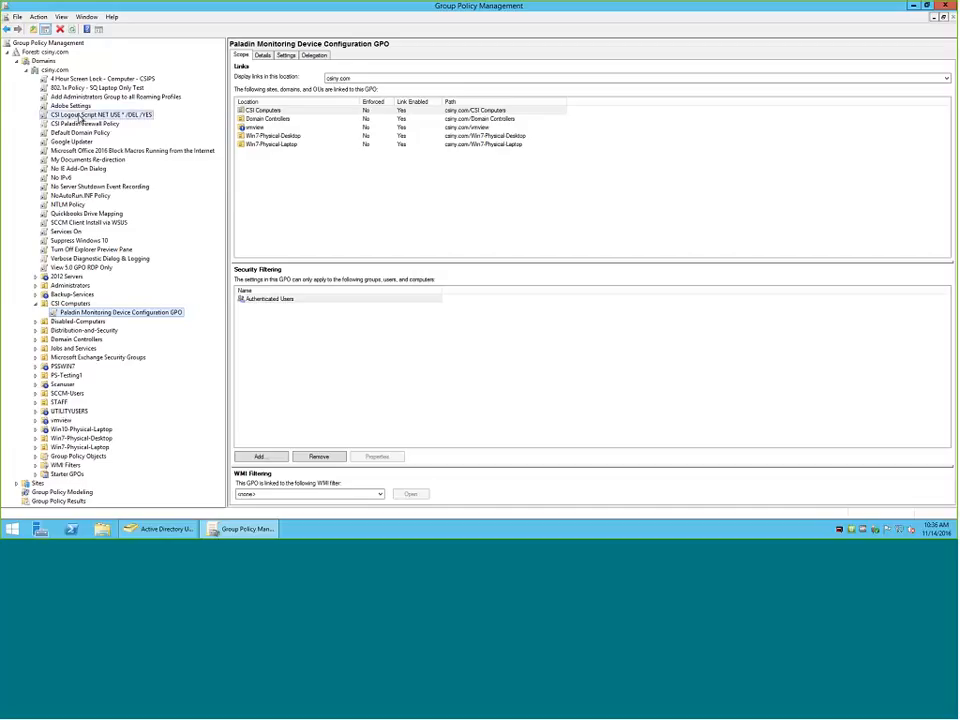
click(550, 283)
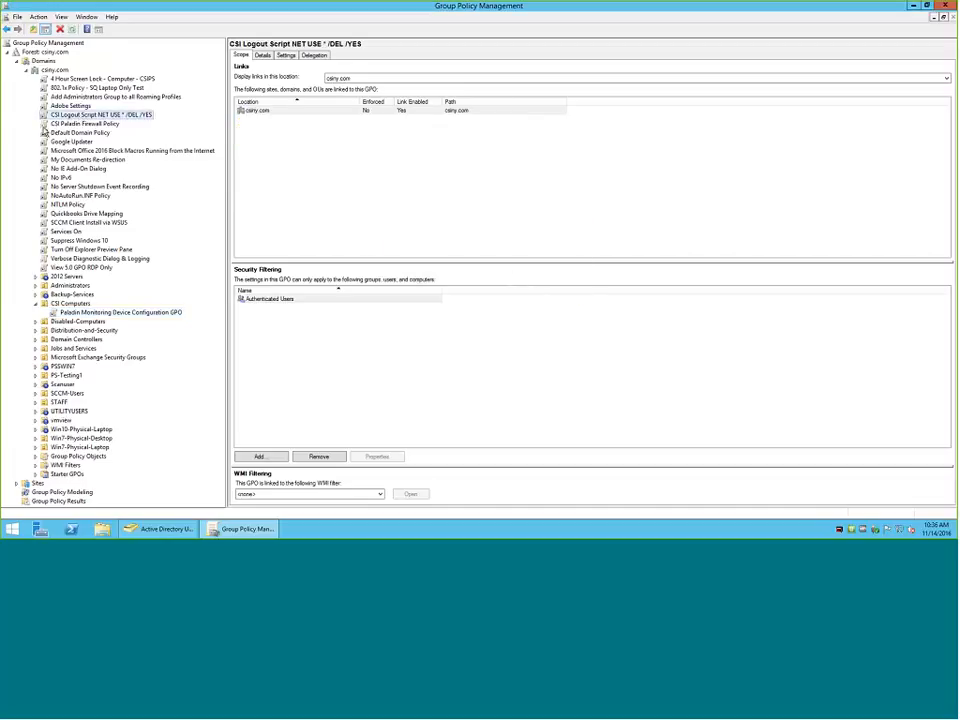
click(80, 123)
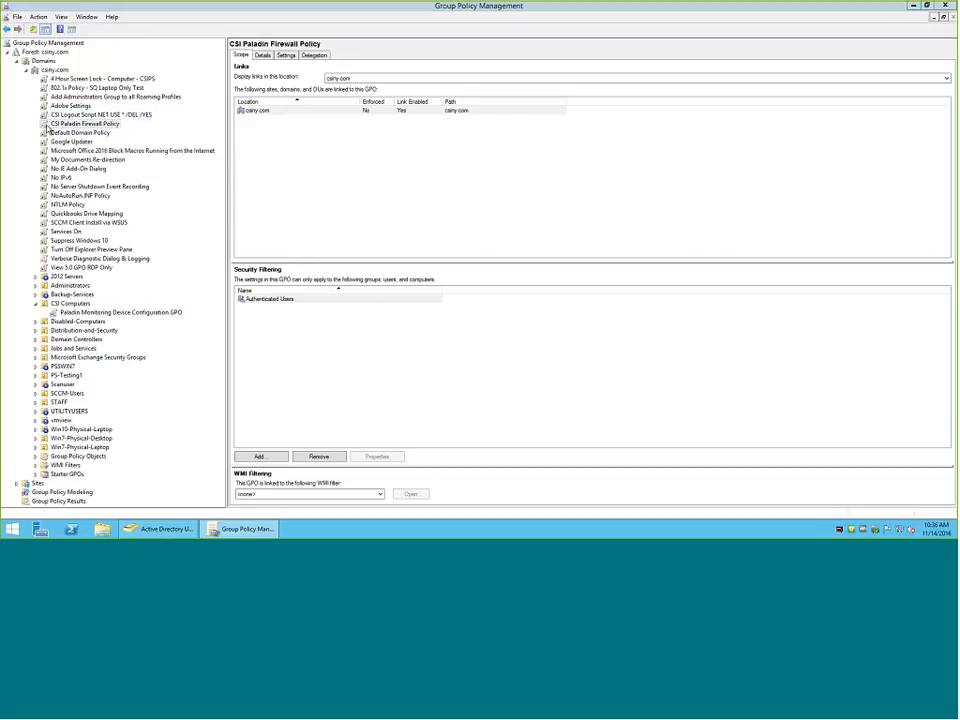
click(556, 285)
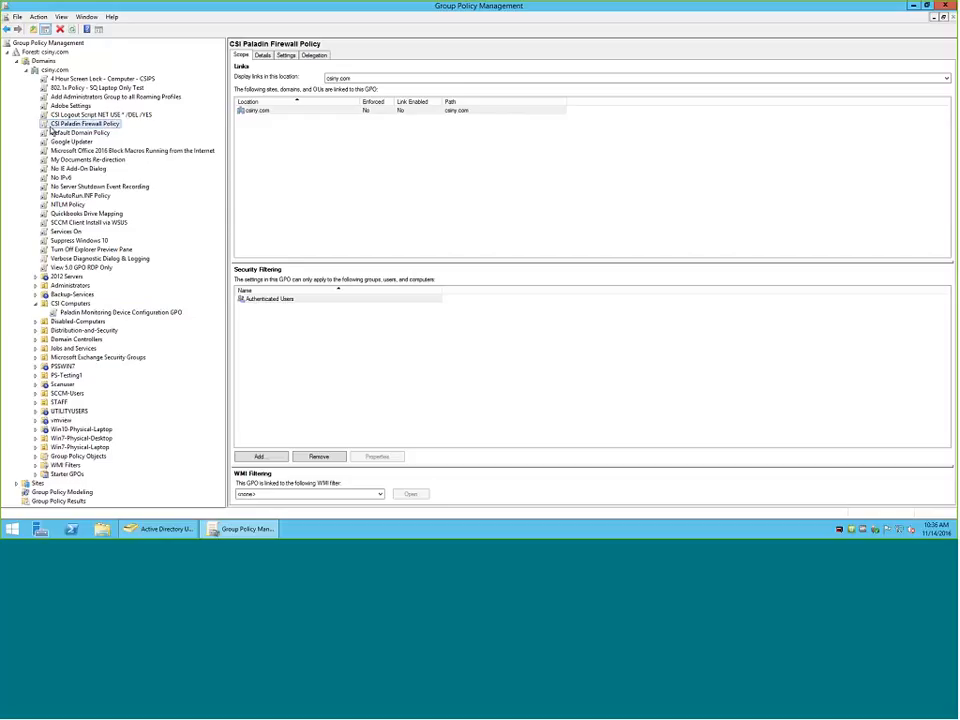
Check the Enforced and Link Enabled options on the CSI Paladin Firewall Policy, Adobe Settings and Verbose Diagnostic Dialog & Logging links.
right_click(66, 124)
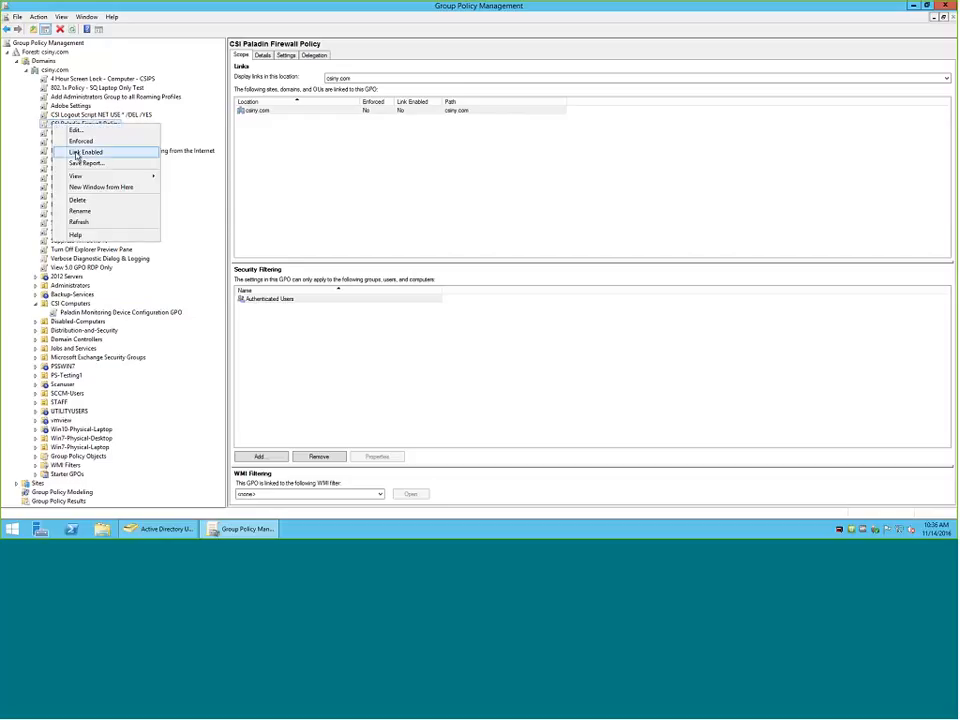
right_click(52, 105)
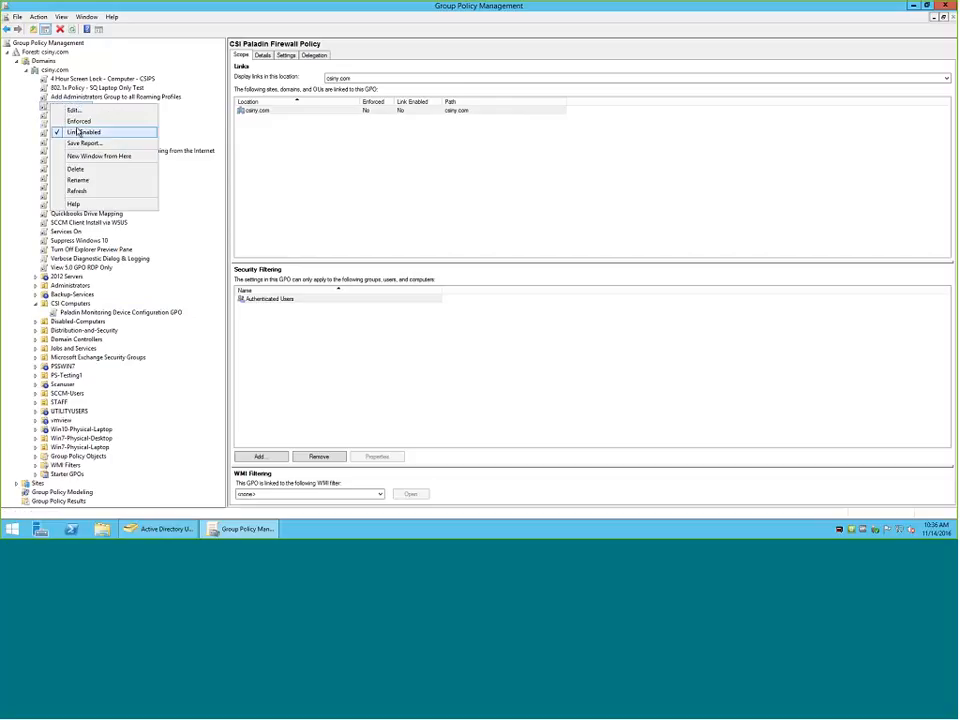
click(26, 116)
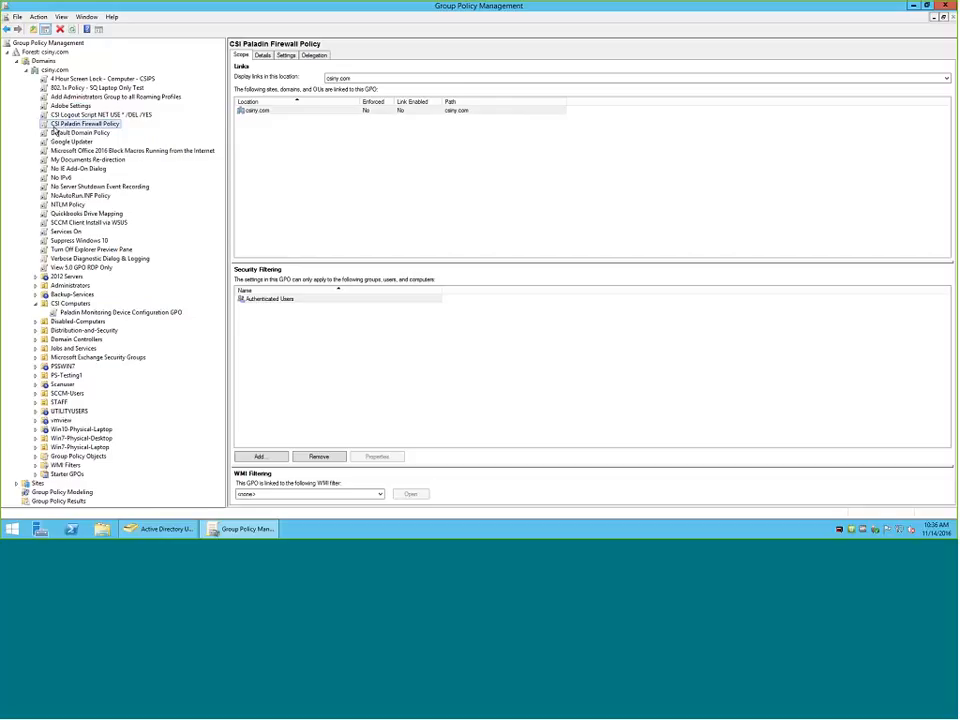
right_click(60, 259)
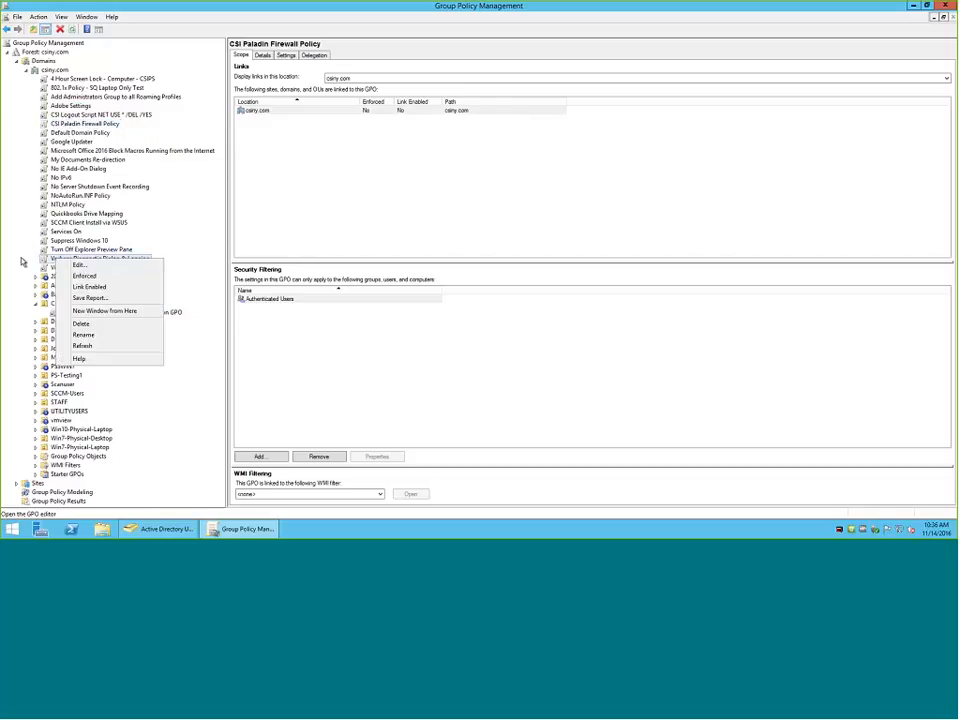
click(20, 260)
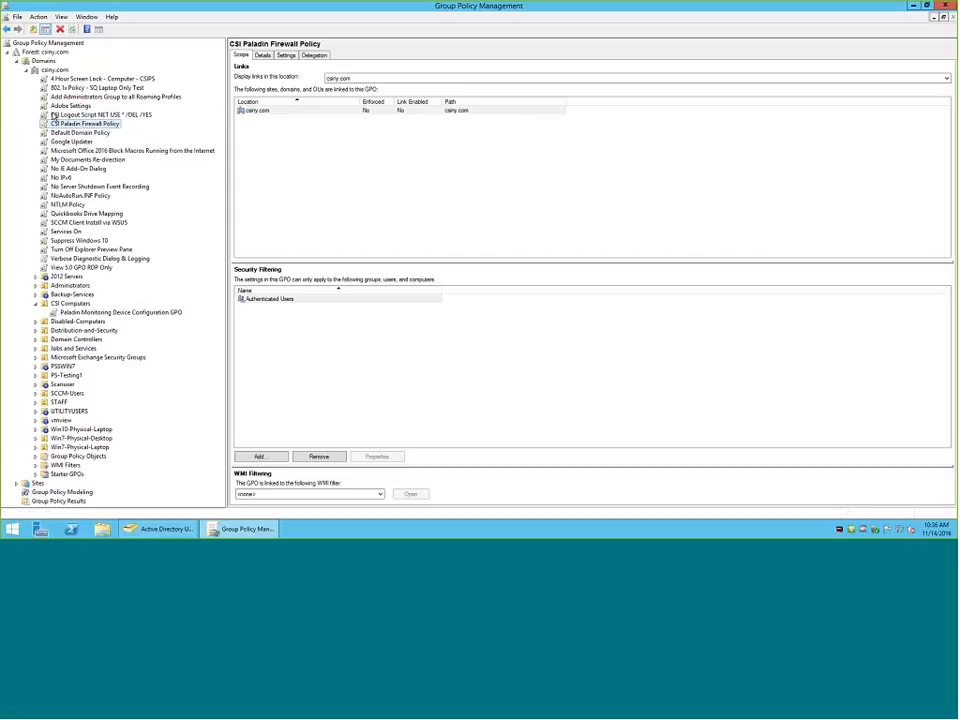
Enforce the domain-level NTLM Policy link and view its scope.
right_click(61, 207)
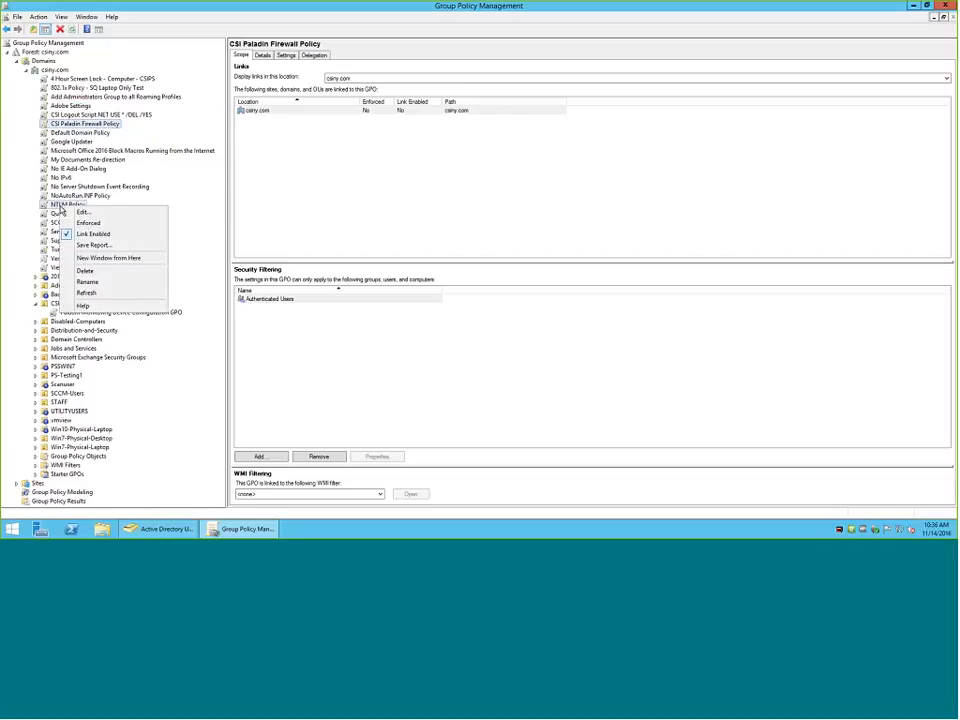
click(72, 223)
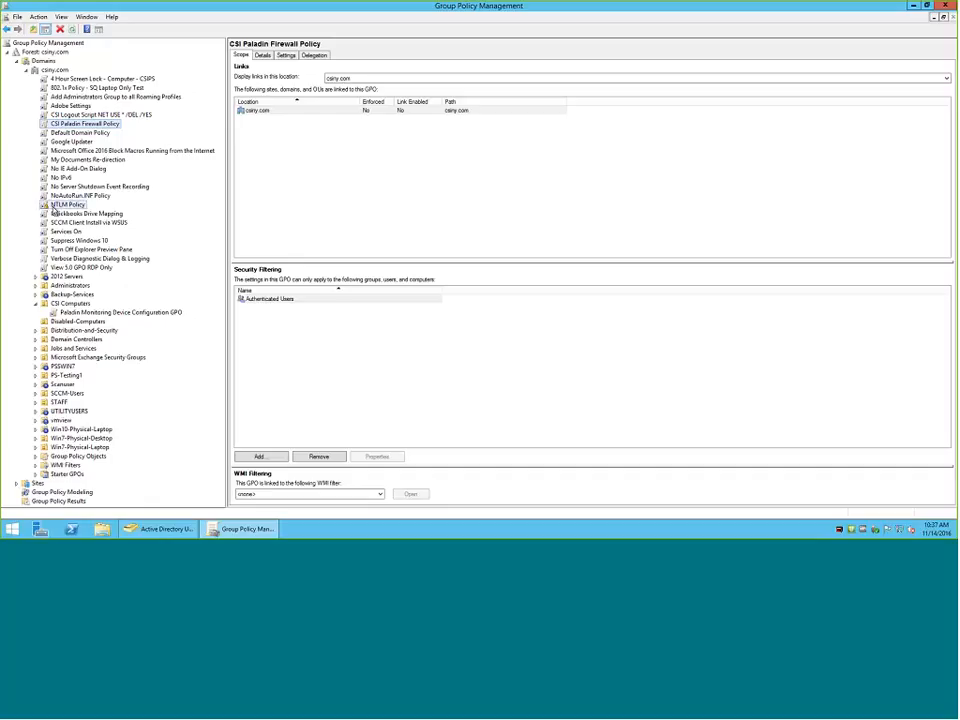
click(56, 205)
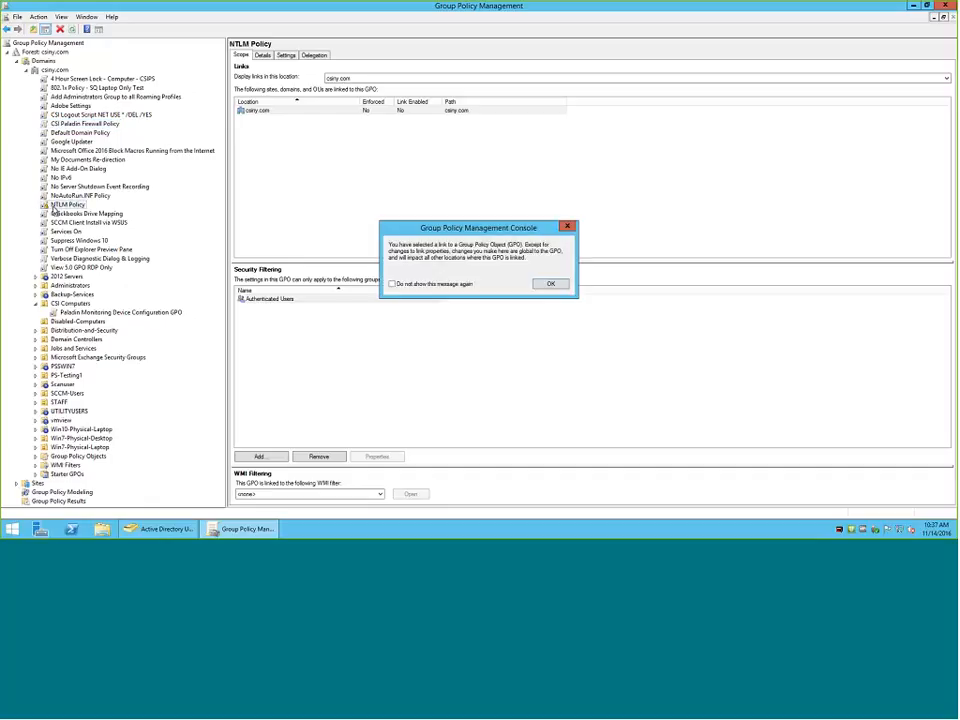
click(550, 284)
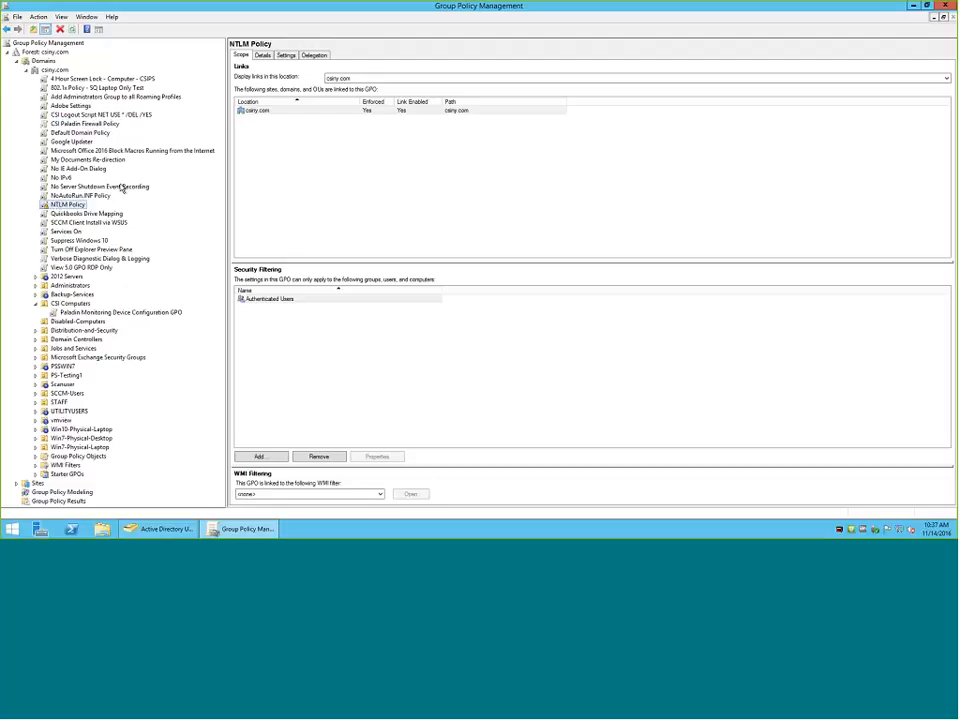
Turn off enforcement on the domain-level NTLM Policy link.
right_click(58, 205)
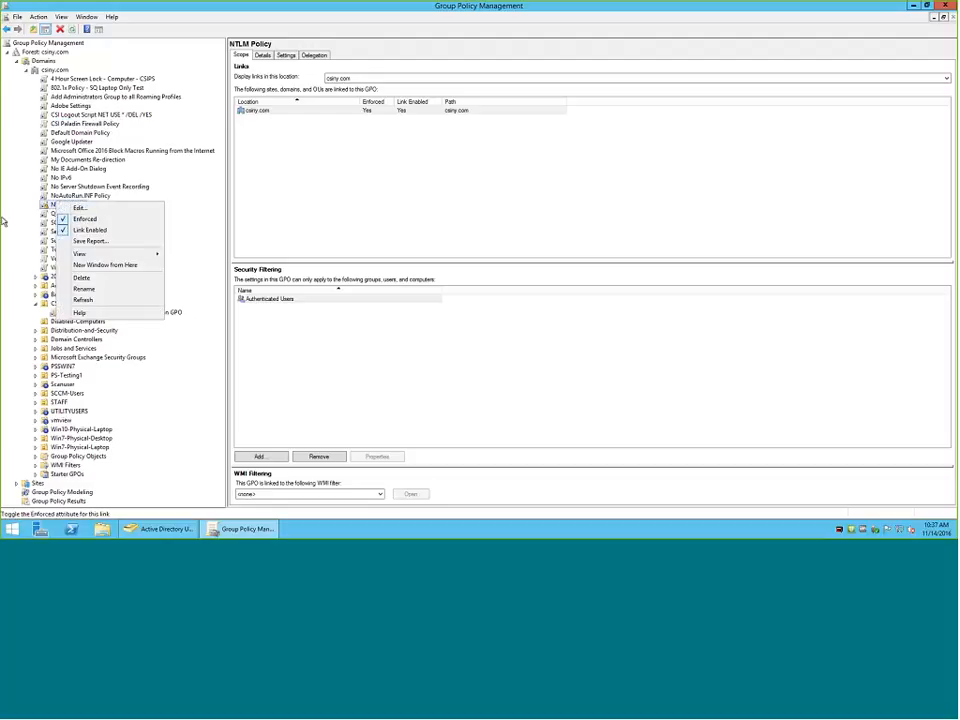
click(69, 219)
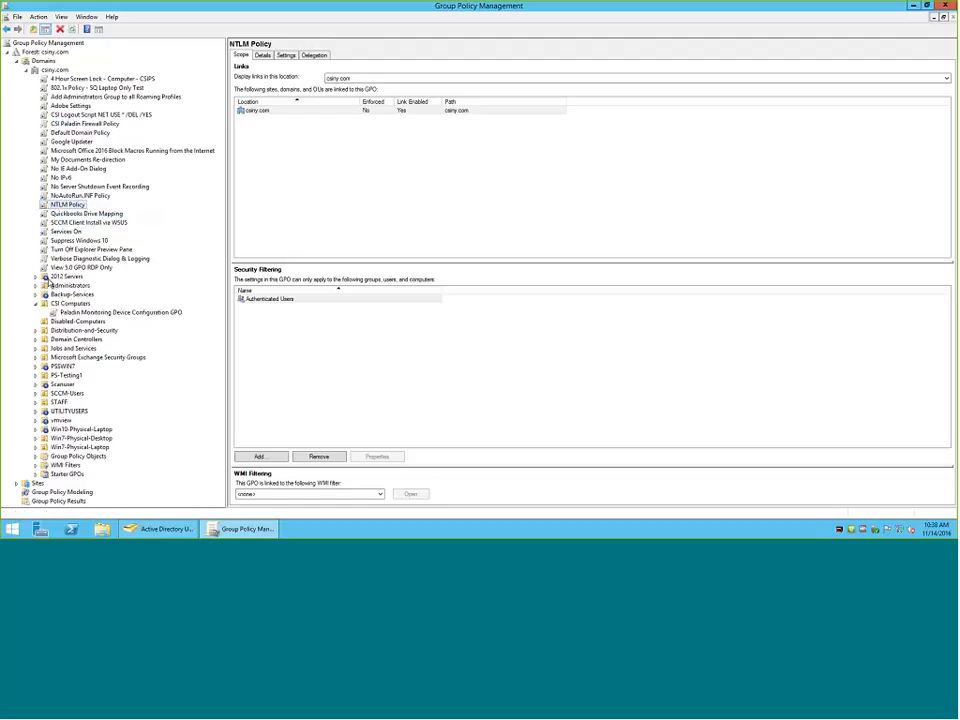
Examine the GPO link under the 2012 Servers organizational unit and its Block Inheritance option without changing it.
click(36, 277)
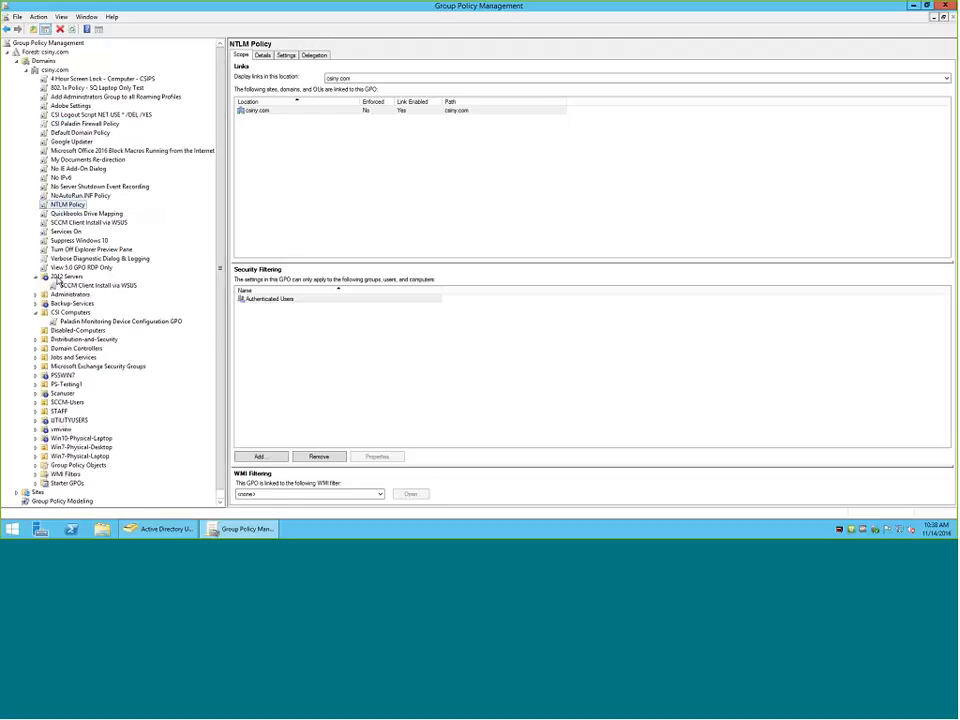
right_click(60, 279)
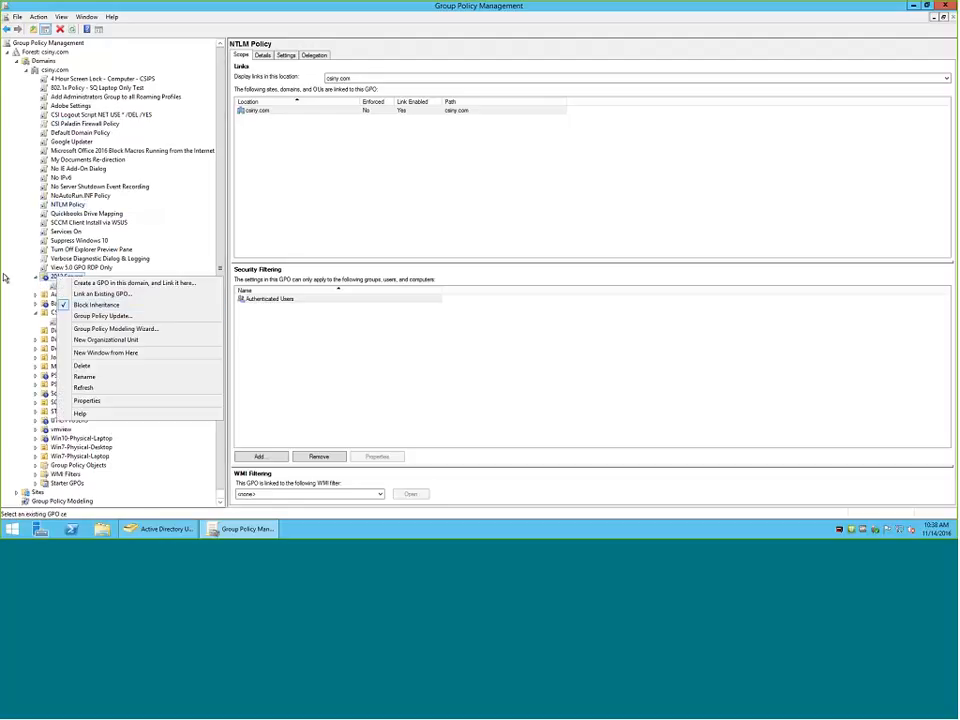
click(36, 279)
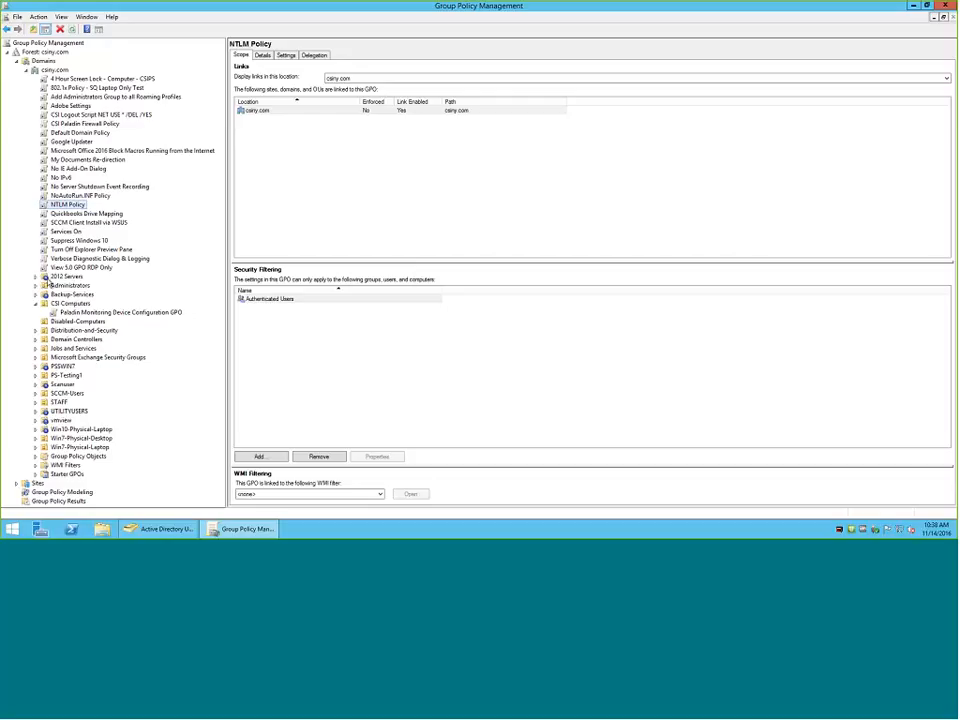
right_click(59, 279)
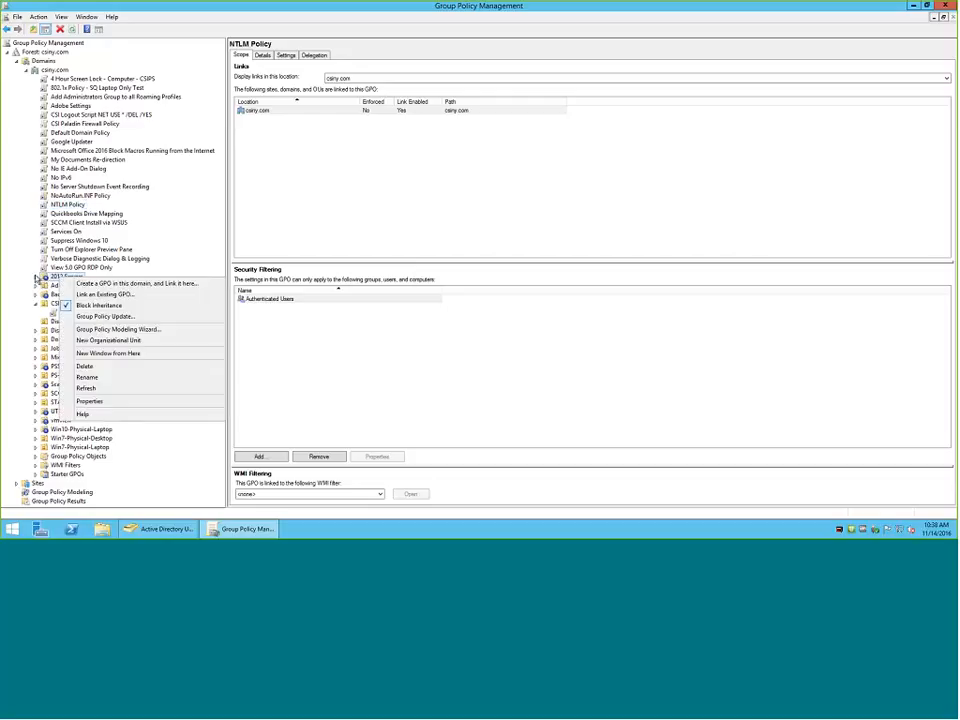
click(36, 277)
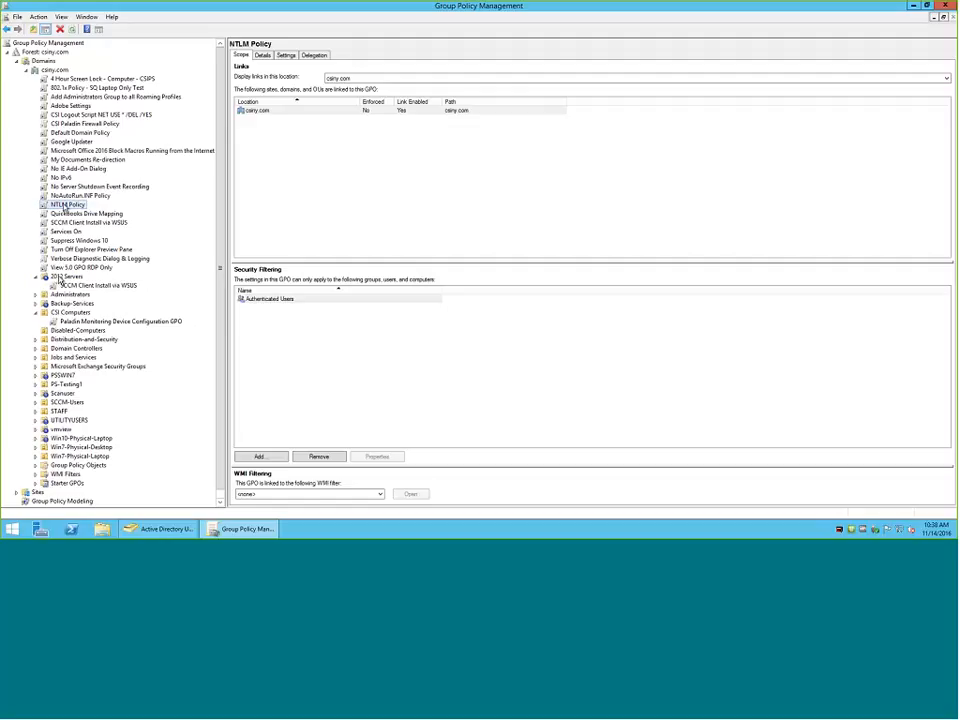
right_click(73, 280)
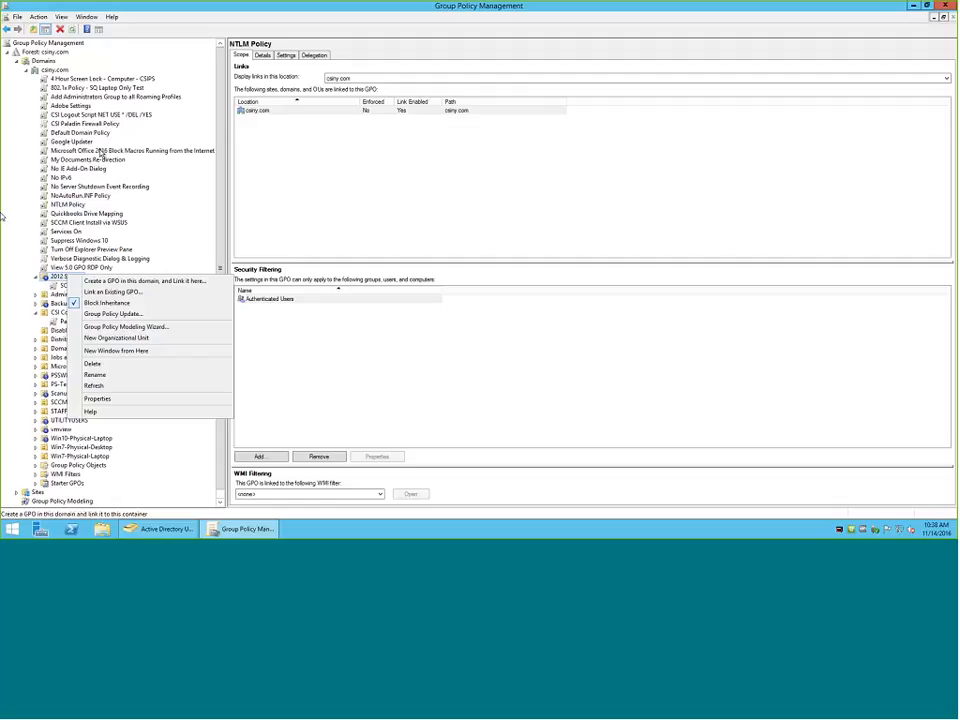
click(56, 303)
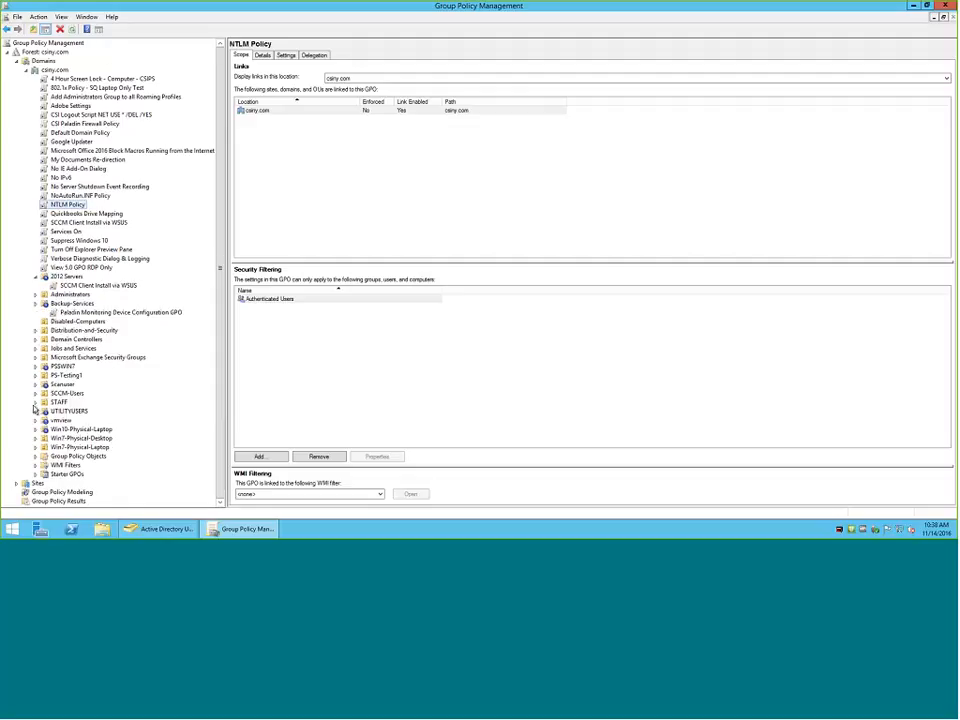
Expand the Group Policy Objects container and view the scope of the 4 Hour Screen Lock - Computer - CSIPS GPO.
scroll(28, 304, down, 1)
click(35, 457)
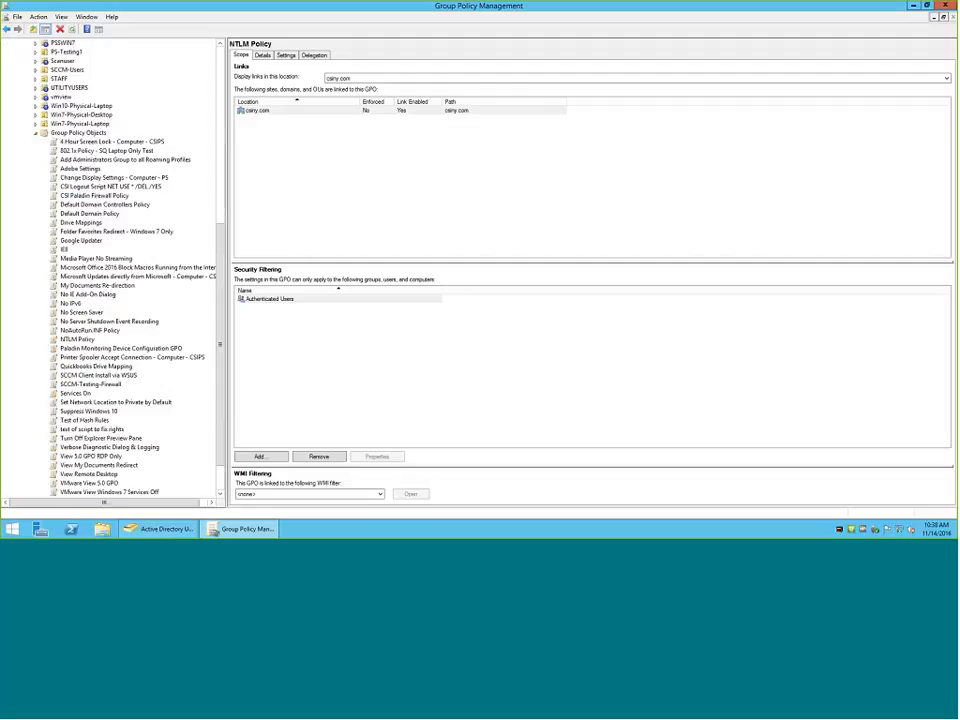
click(105, 142)
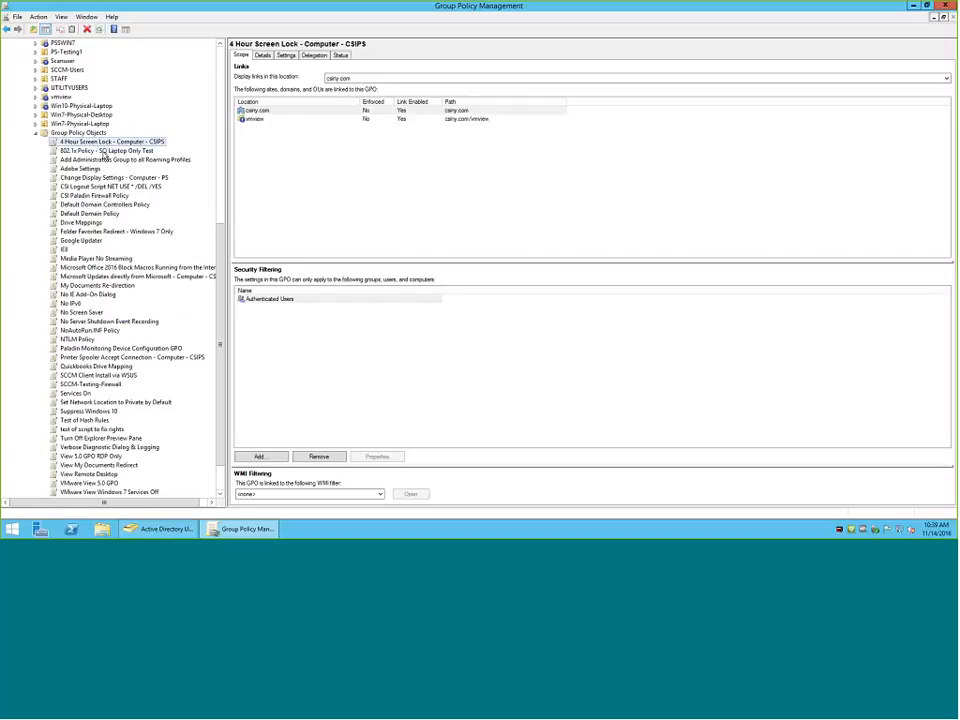
Compare the Group Policy Objects list with the domain's links and view the GPOs linked to the 2012 Servers organizational unit.
scroll(92, 160, up, 12)
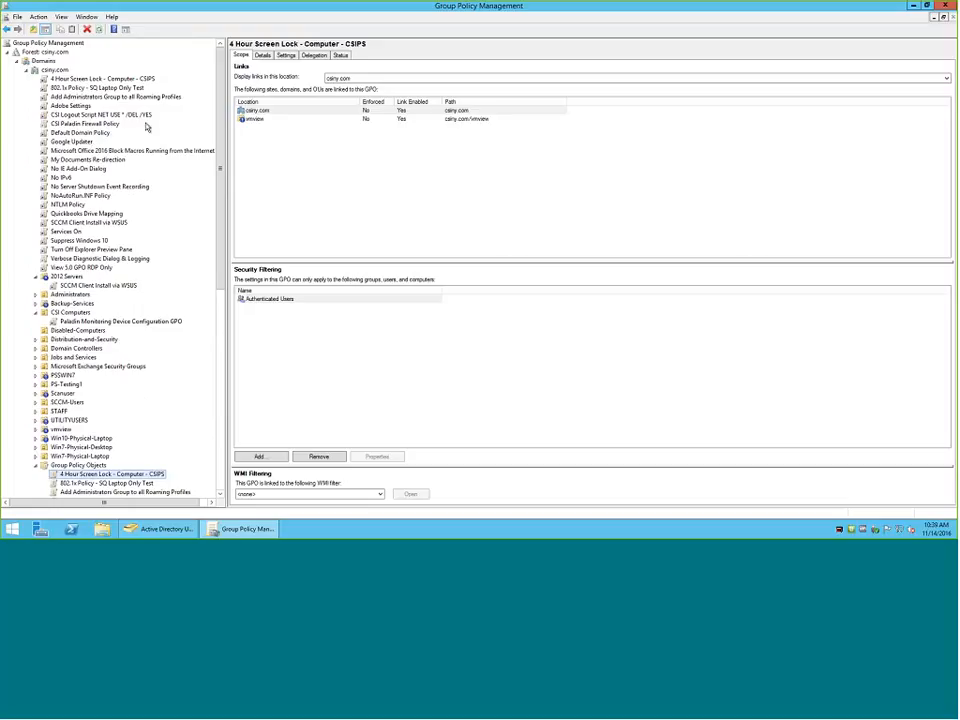
scroll(86, 268, down, 1)
scroll(86, 268, down, 1)
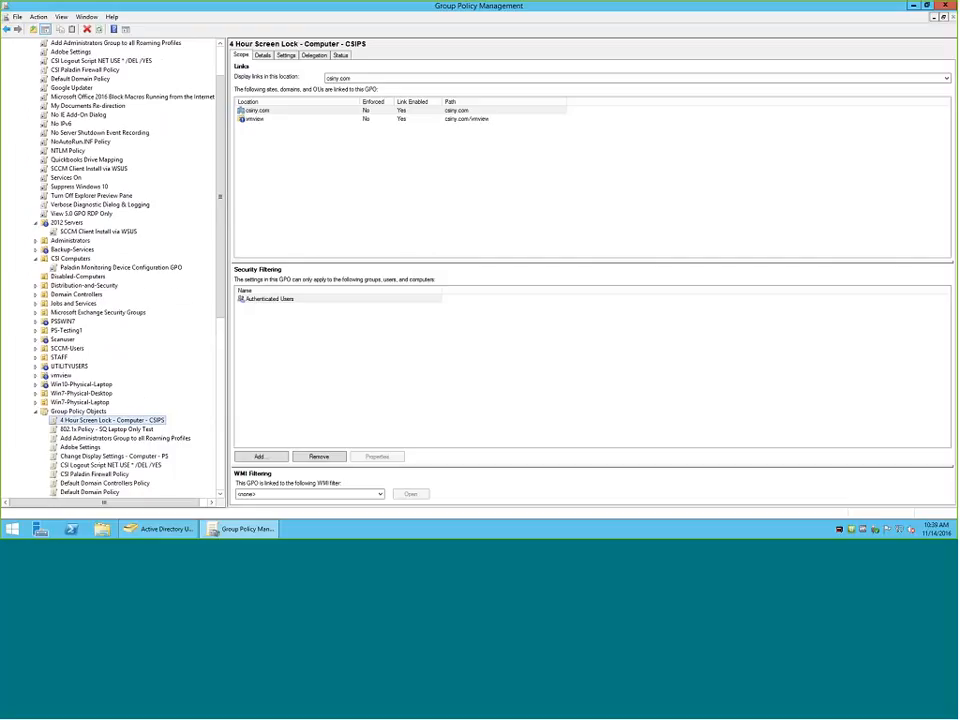
scroll(75, 137, up, 2)
scroll(75, 137, up, 1)
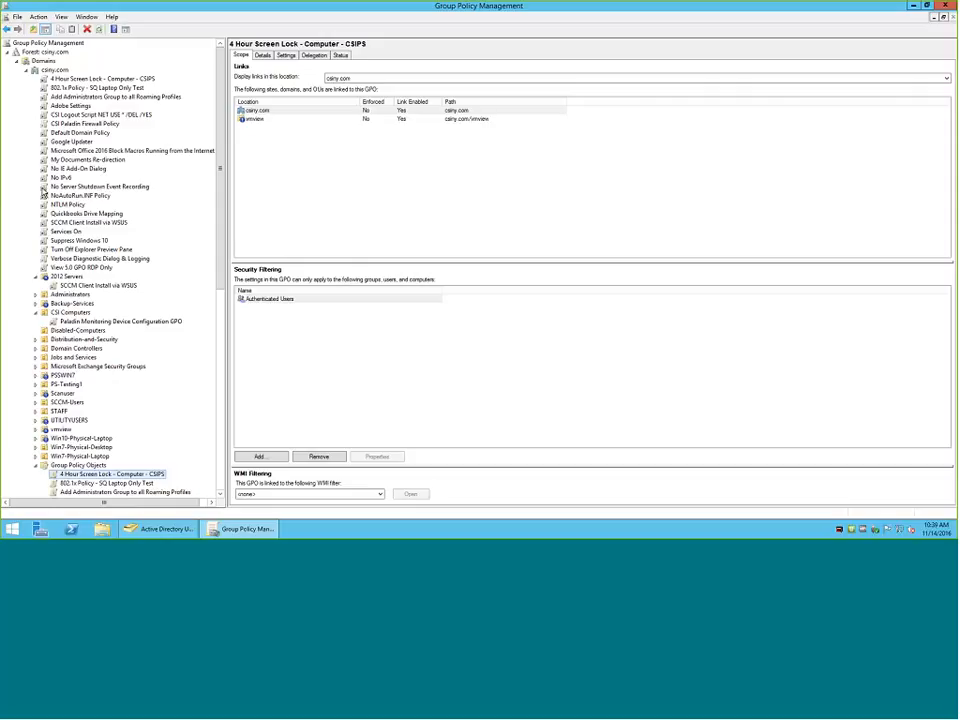
click(66, 276)
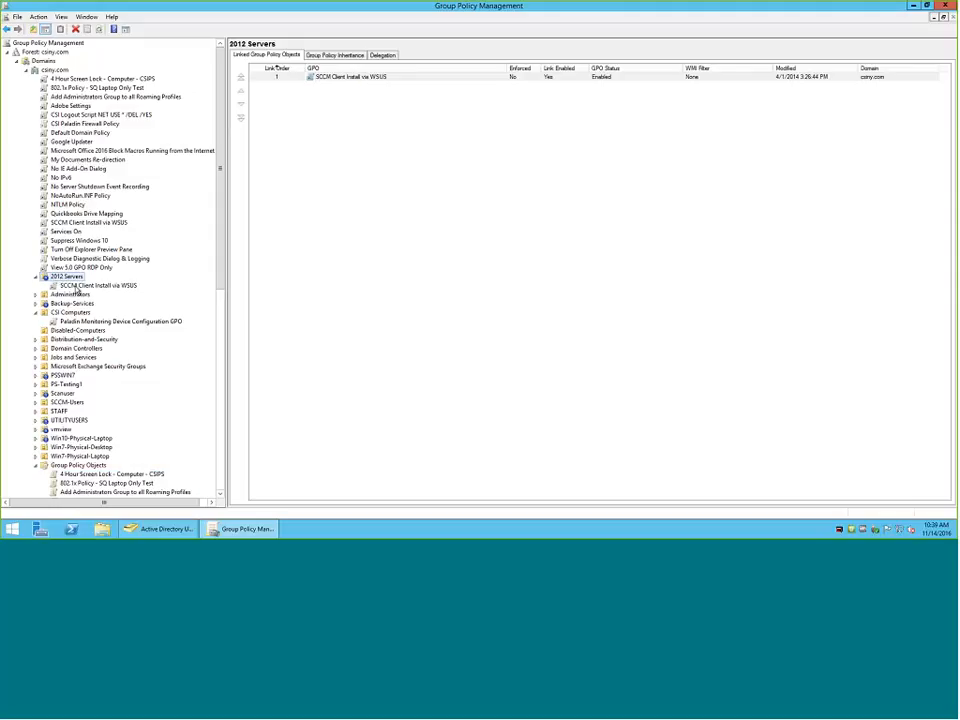
View the scope of the SCCM Client Install via WSUS link under 2012 Servers and review the Group Policy Objects list.
click(78, 286)
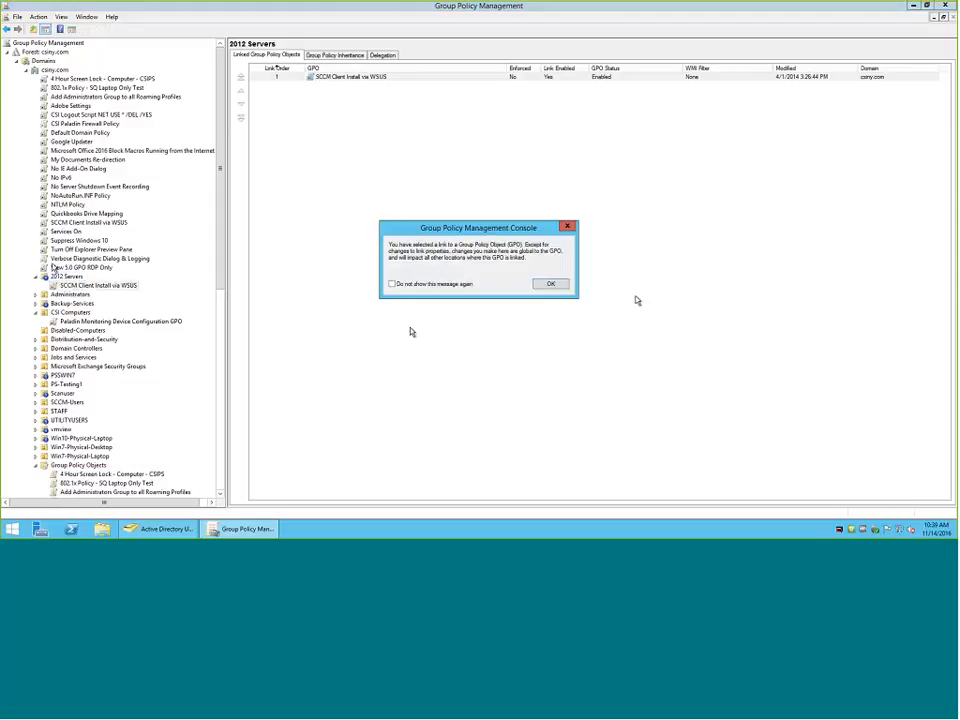
click(550, 285)
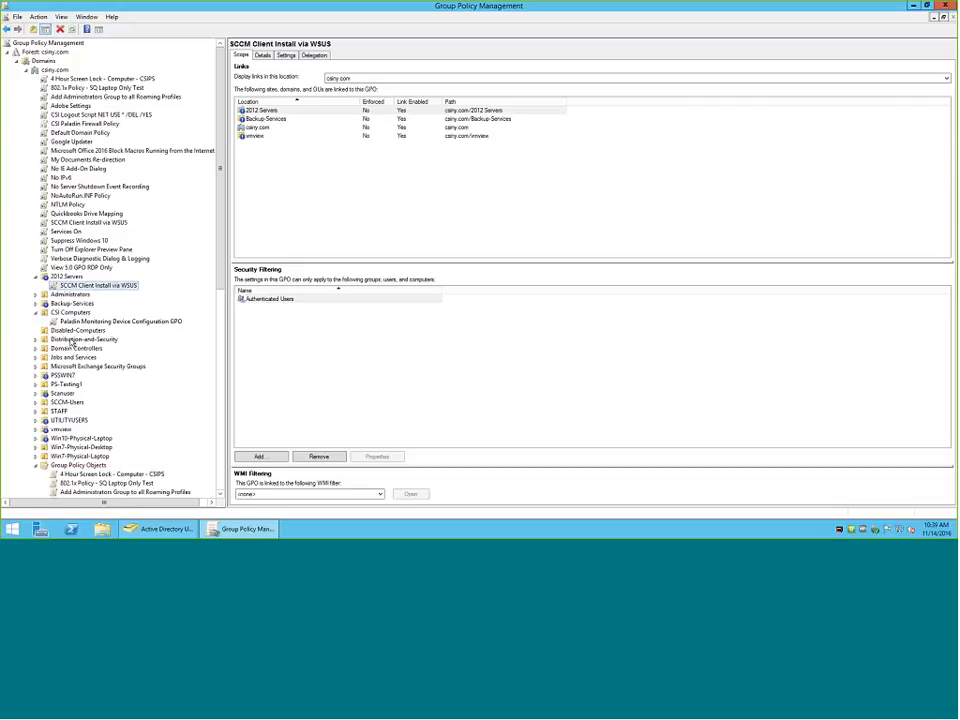
scroll(72, 343, down, 3)
scroll(72, 343, up, 3)
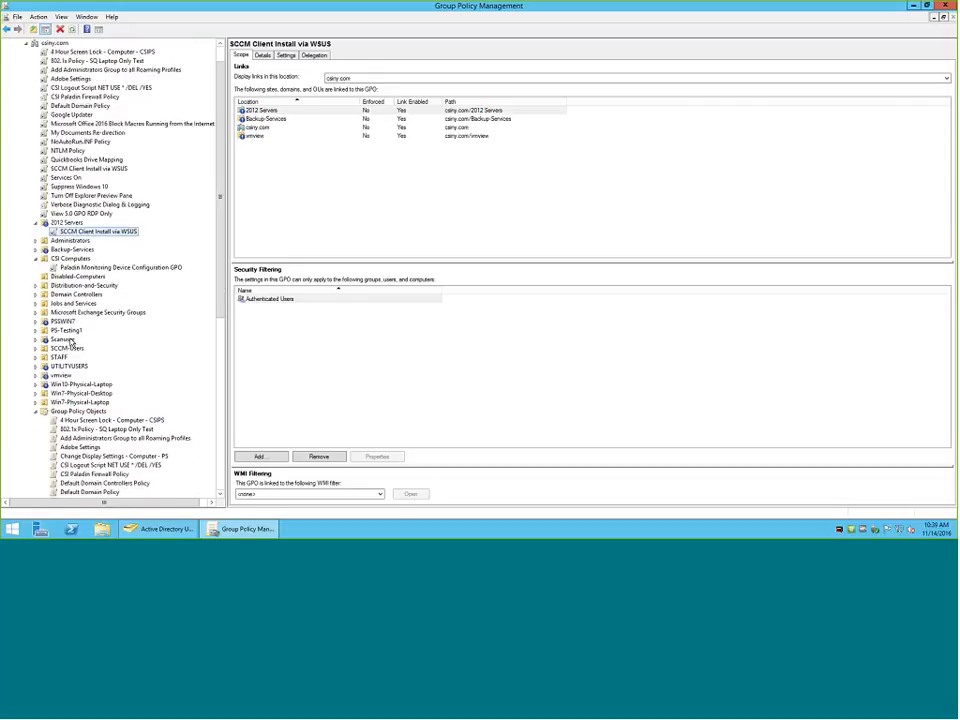
scroll(72, 343, down, 12)
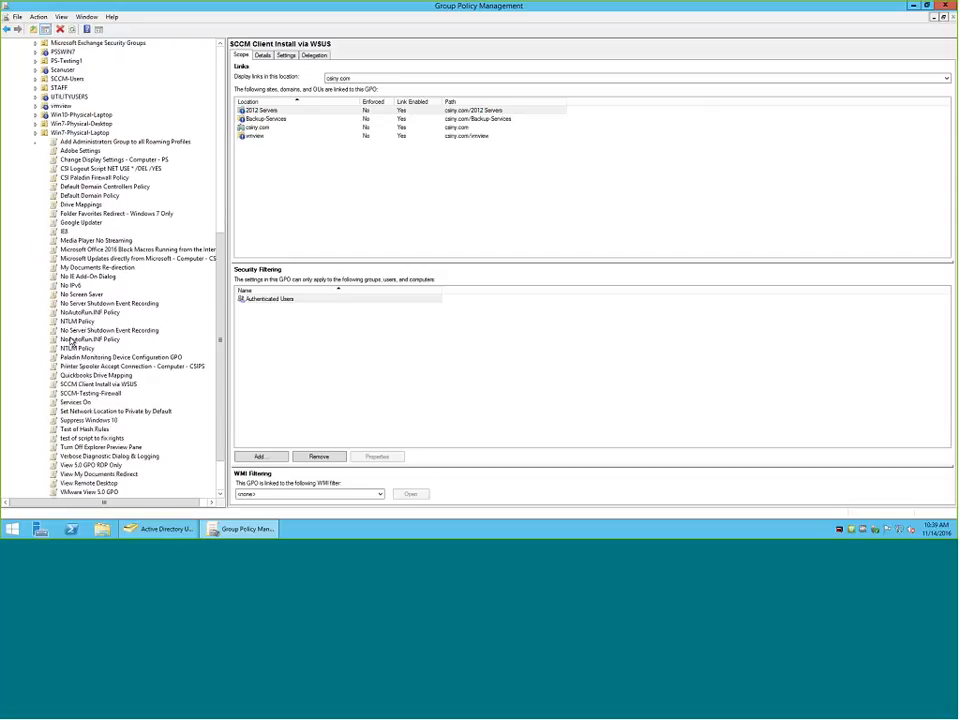
scroll(72, 343, up, 4)
scroll(72, 343, down, 4)
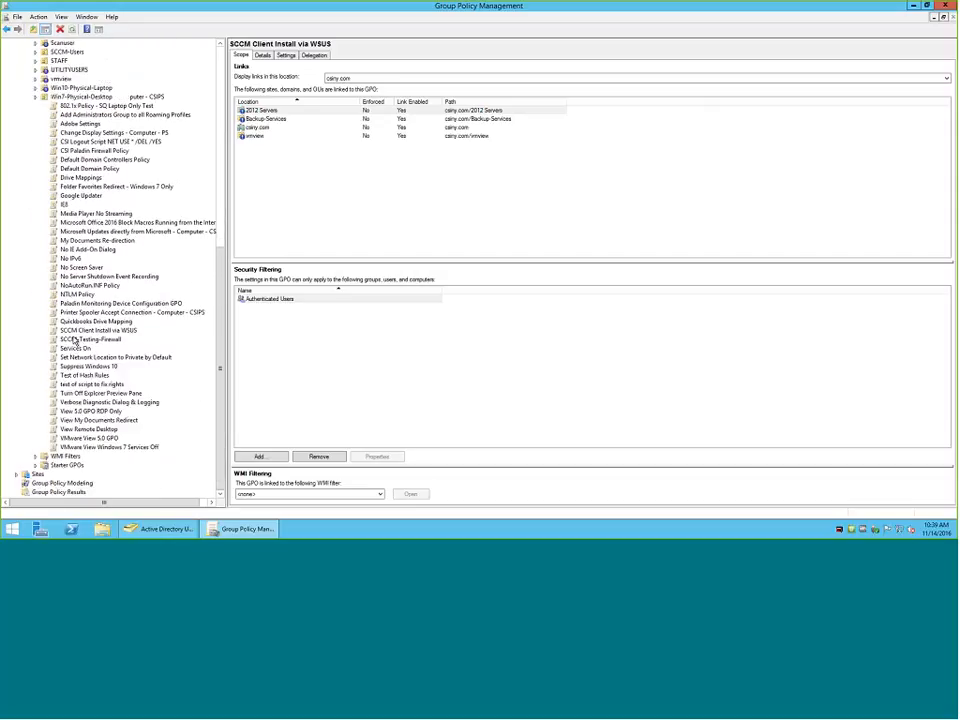
scroll(72, 343, up, 4)
scroll(73, 341, up, 8)
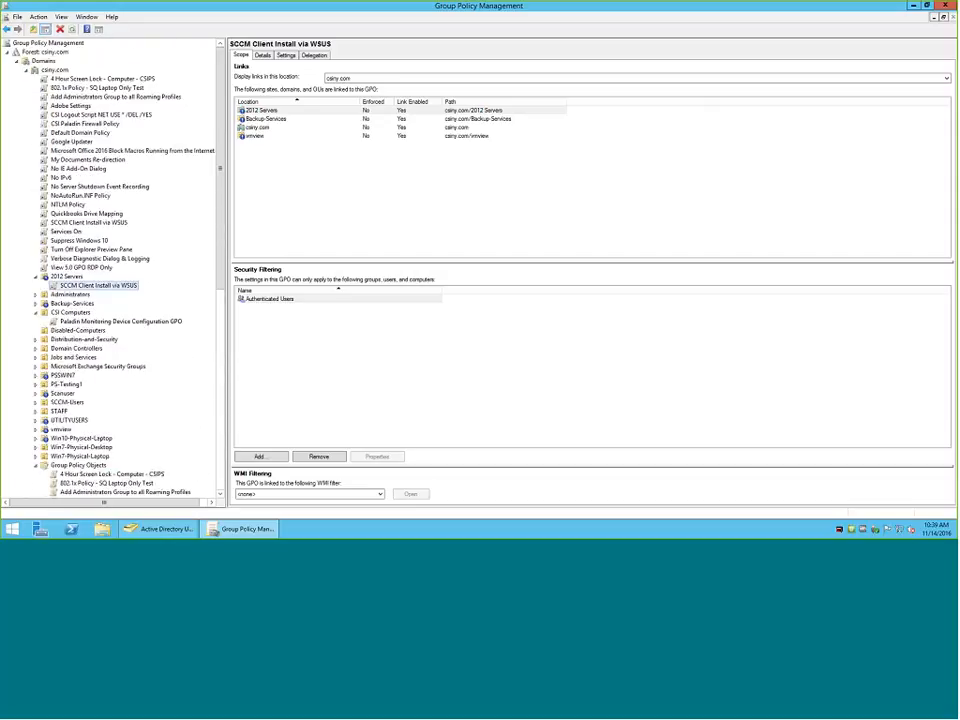
View the link scope and security filtering of the domain-level NTLM Policy and Quickbooks Drive Mapping links.
click(70, 205)
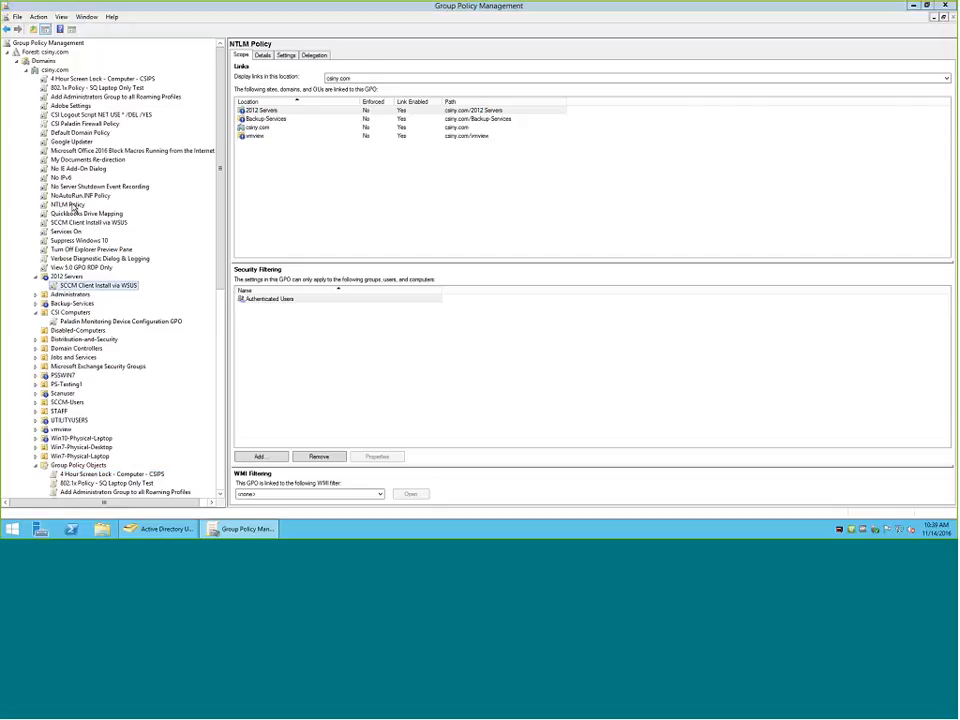
click(551, 284)
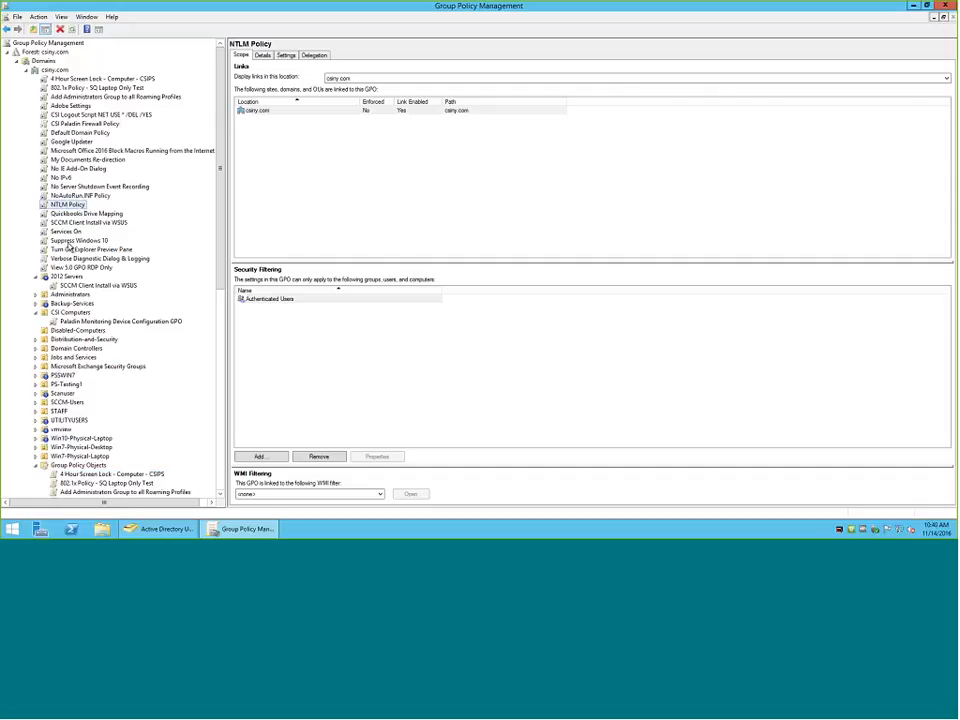
click(80, 214)
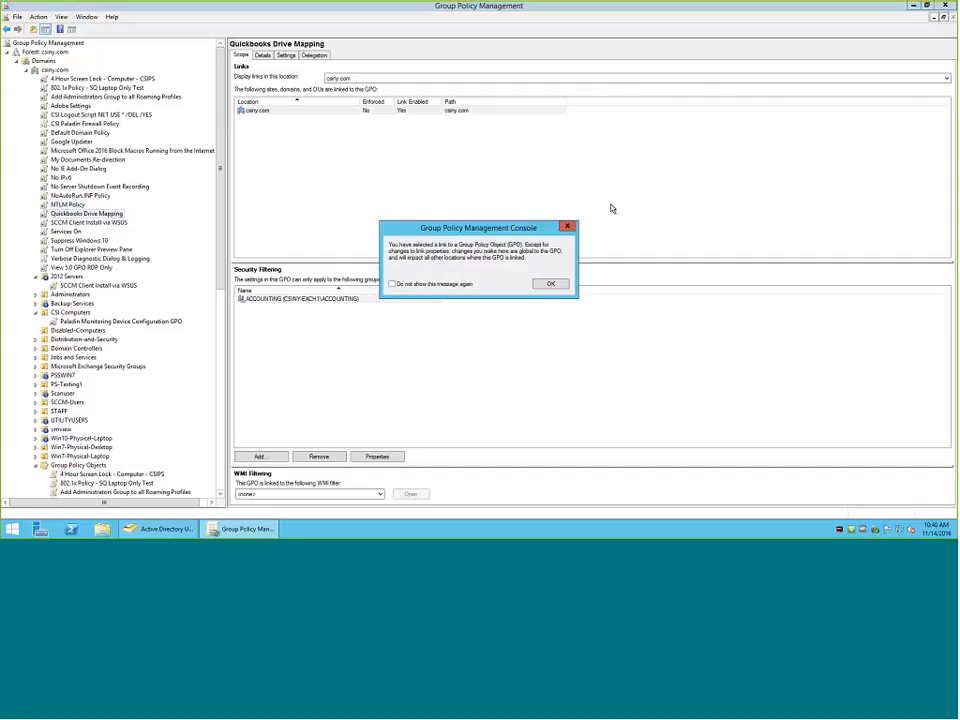
click(540, 285)
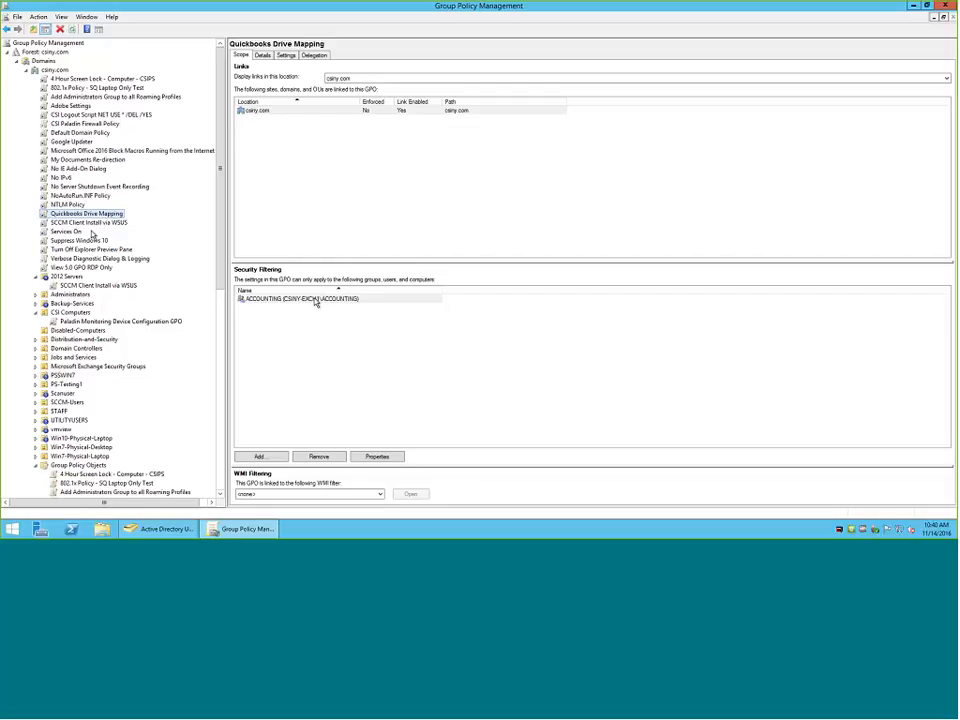
Show the full settings report of the Quickbooks Drive Mapping GPO, adding about:security_mmc.exe to the trusted sites.
click(268, 56)
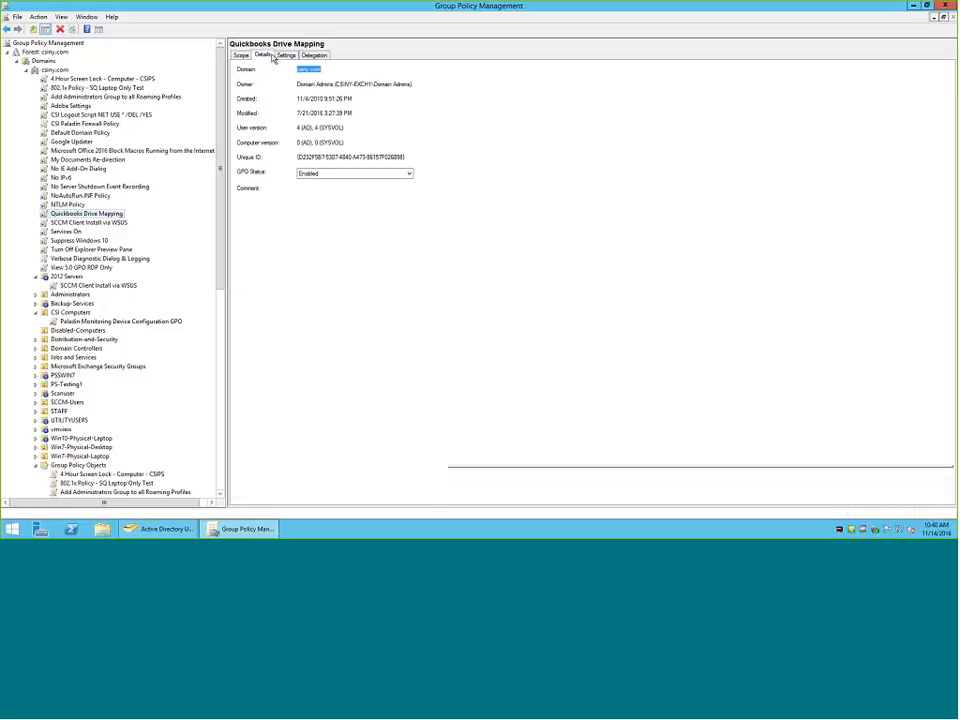
click(286, 55)
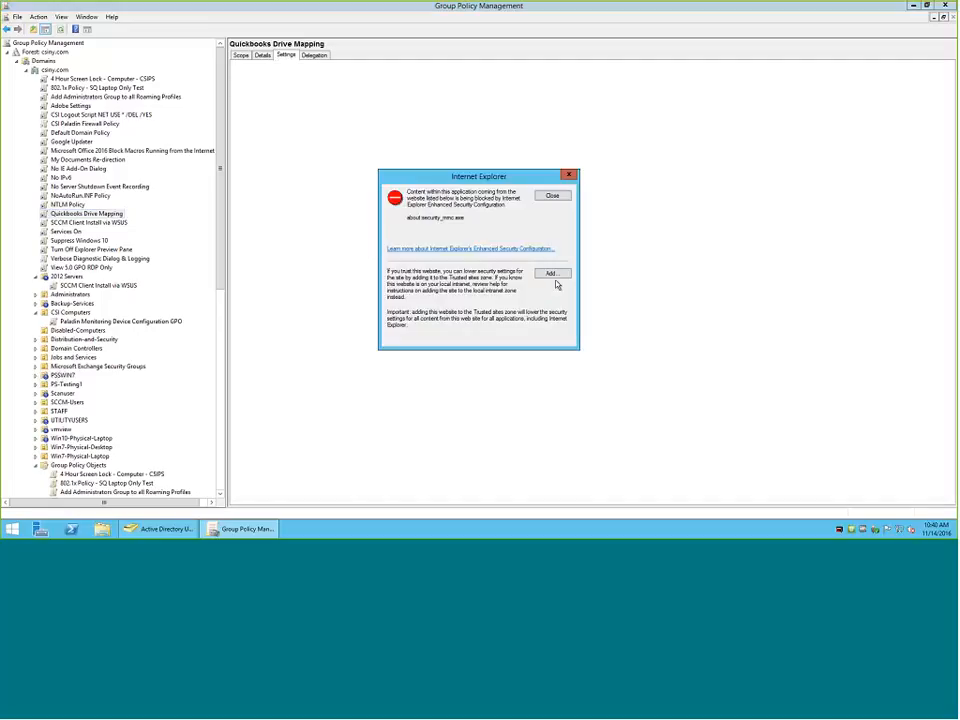
click(553, 274)
click(550, 241)
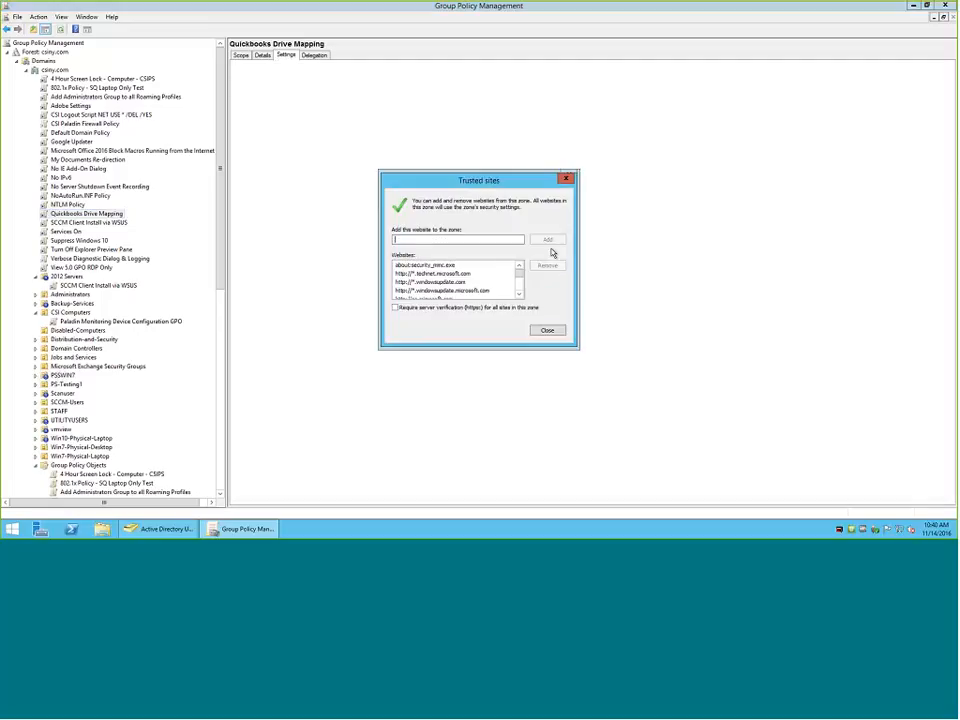
click(548, 331)
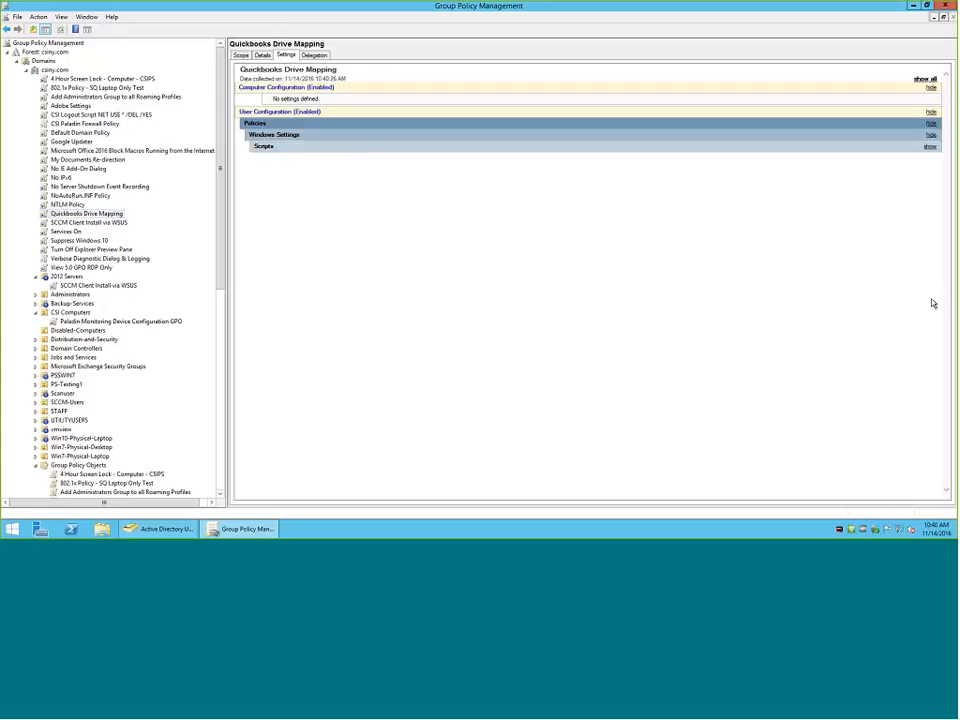
click(925, 78)
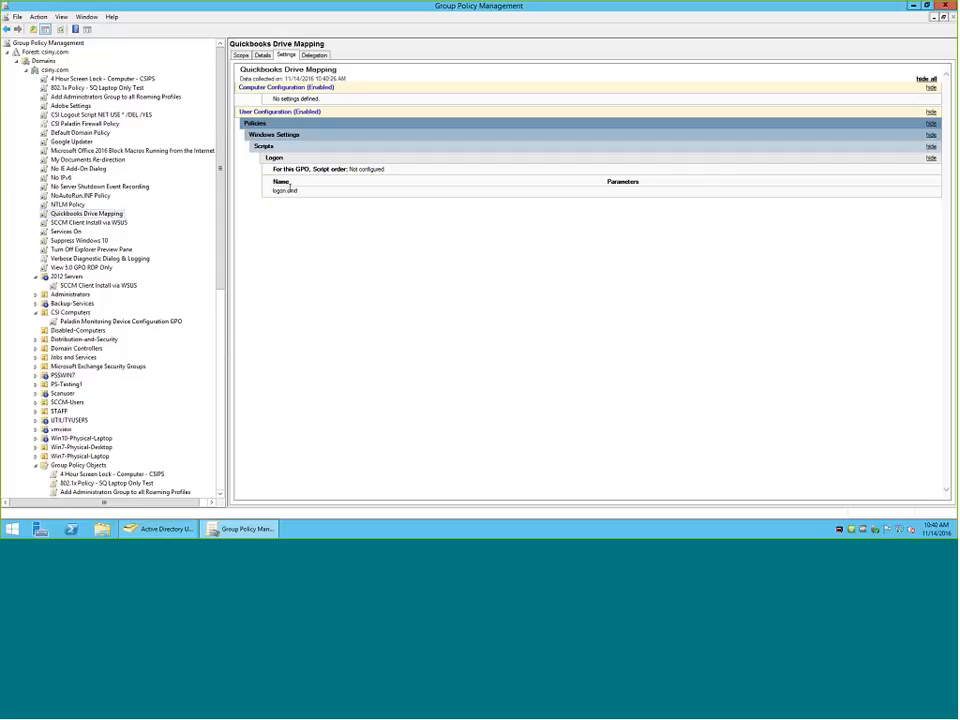
Generate the settings report of the Turn Off Explorer Preview Pane GPO and show all its sections.
click(84, 249)
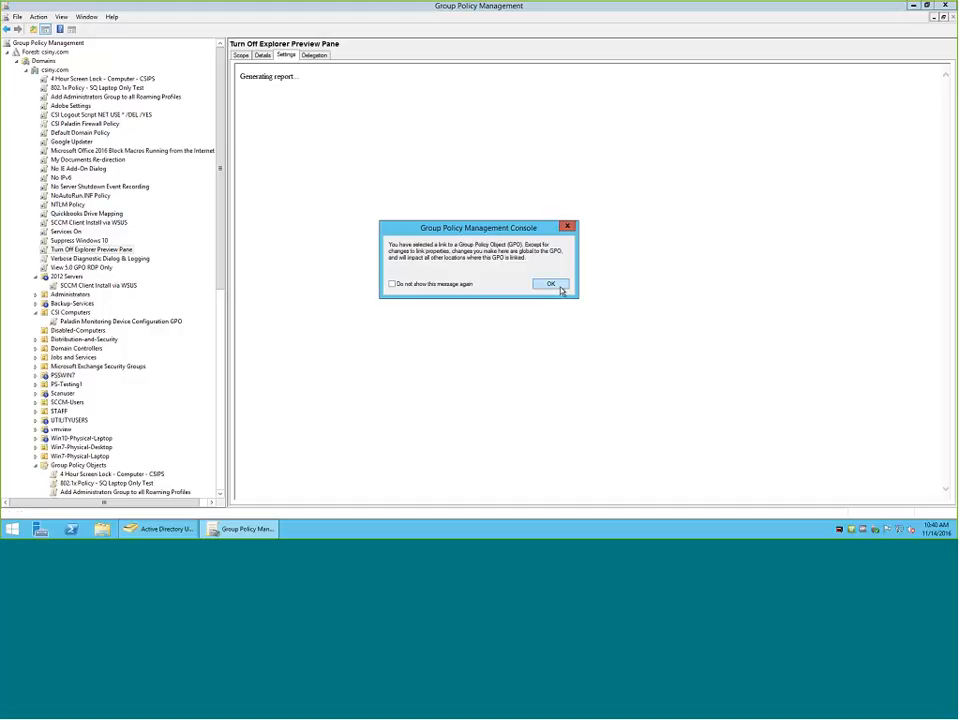
click(560, 285)
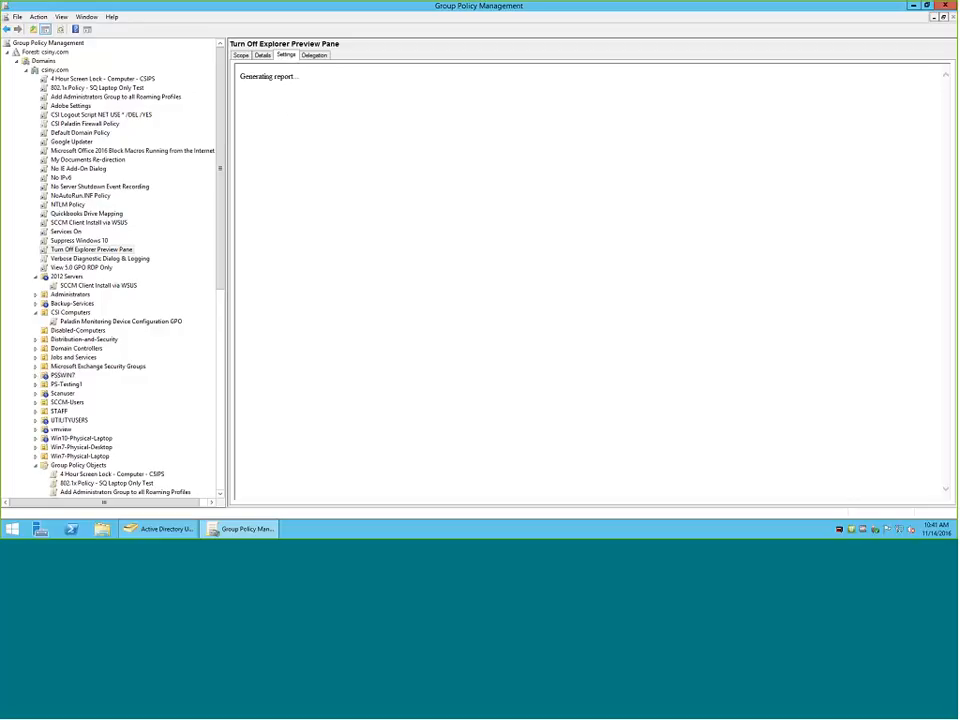
scroll(166, 324, down, 14)
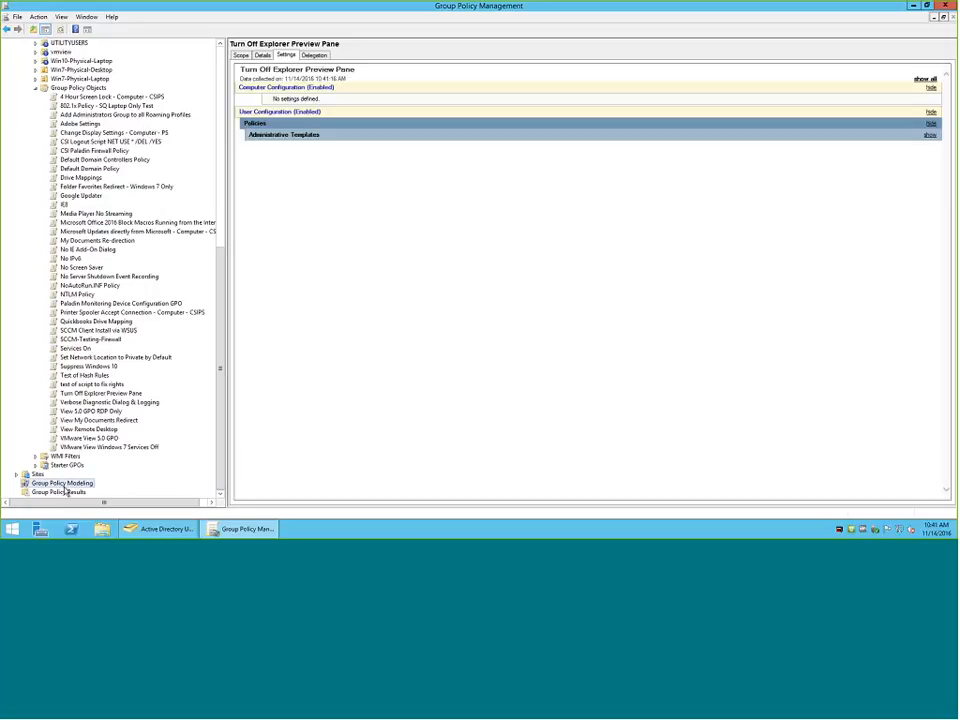
click(925, 80)
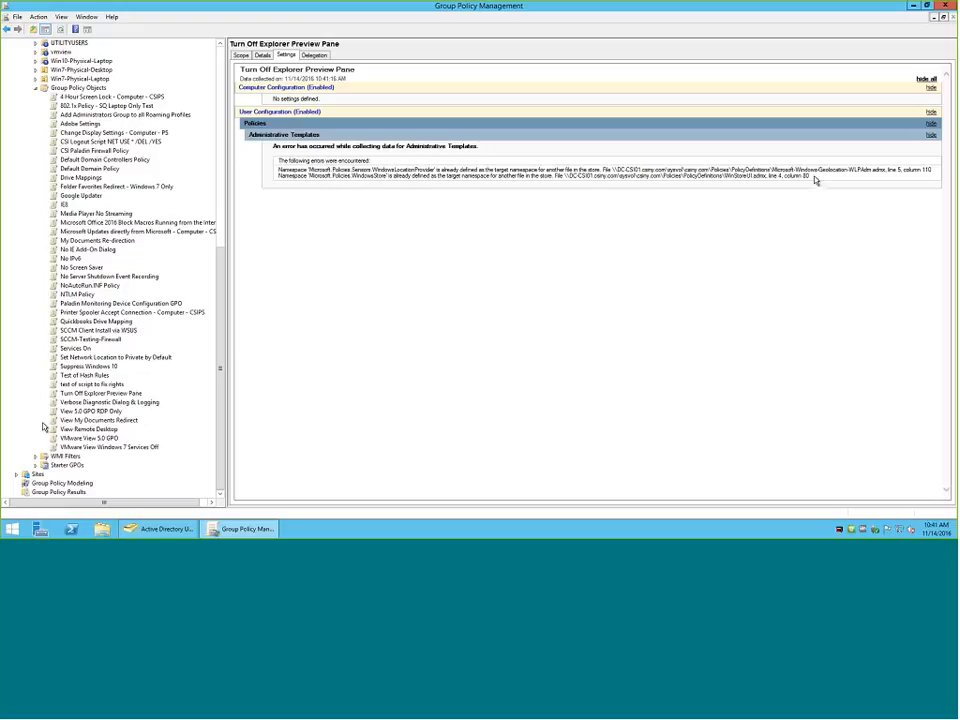
Start a Group Policy Modeling simulation for csiny.com using any available domain controller.
click(70, 484)
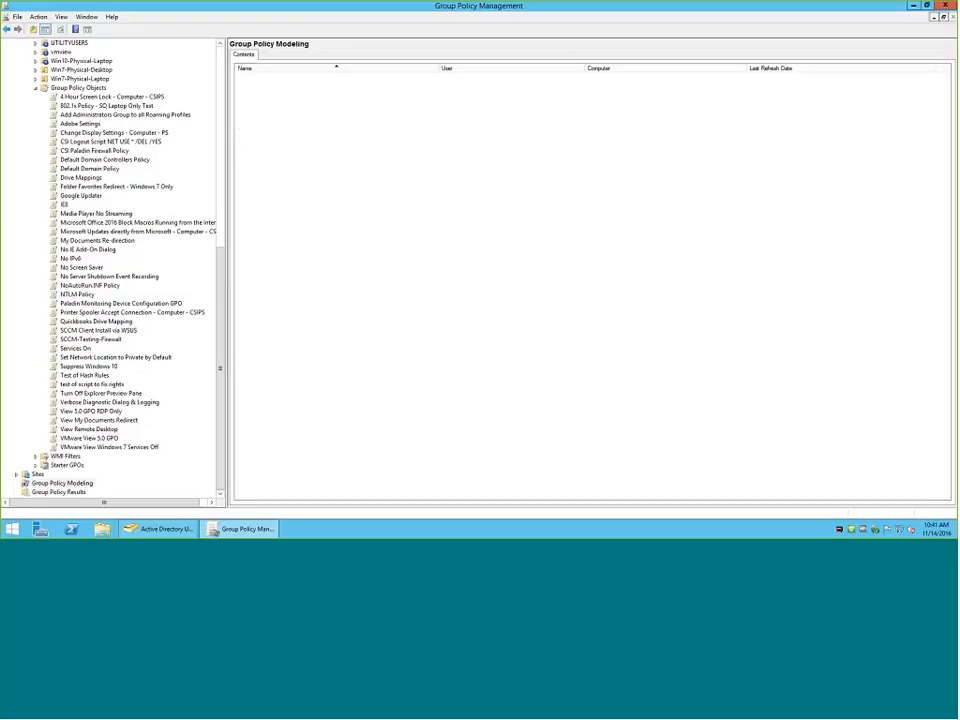
right_click(70, 486)
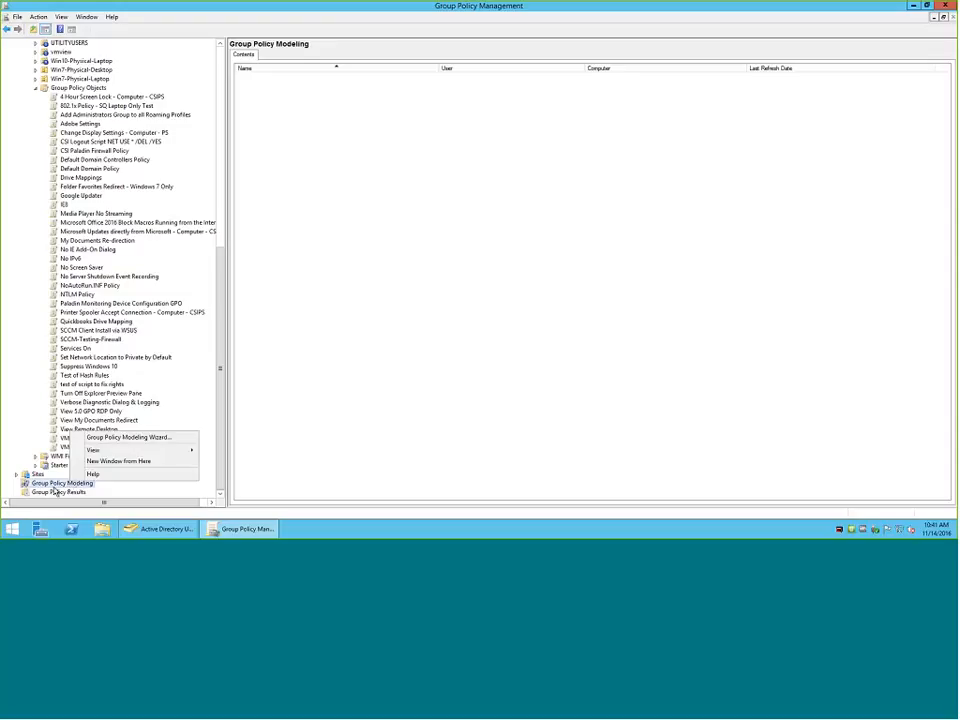
click(110, 440)
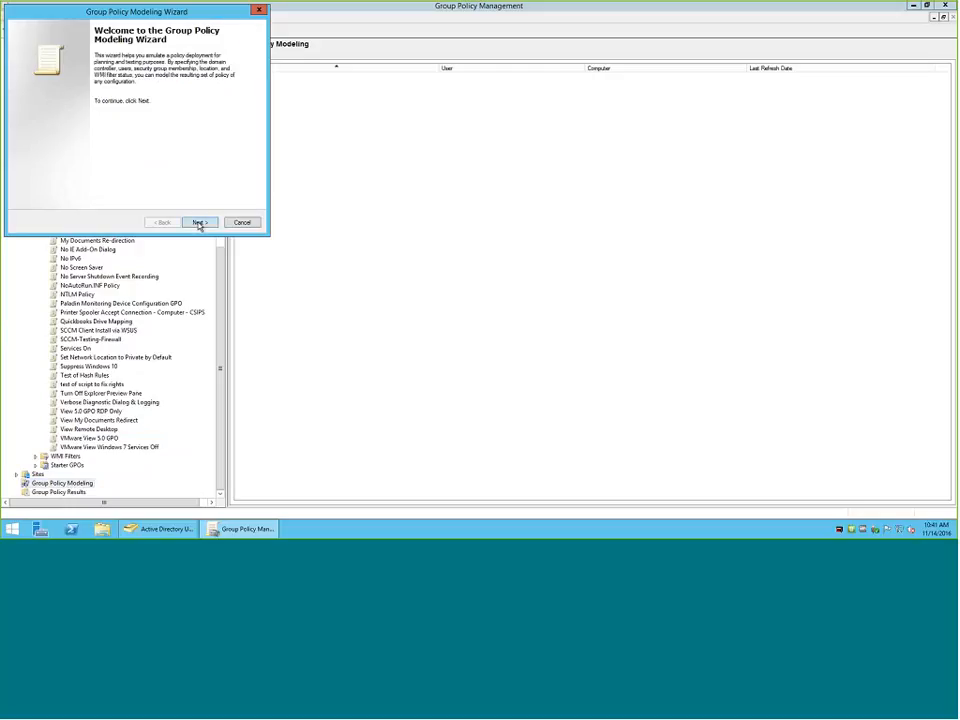
click(199, 223)
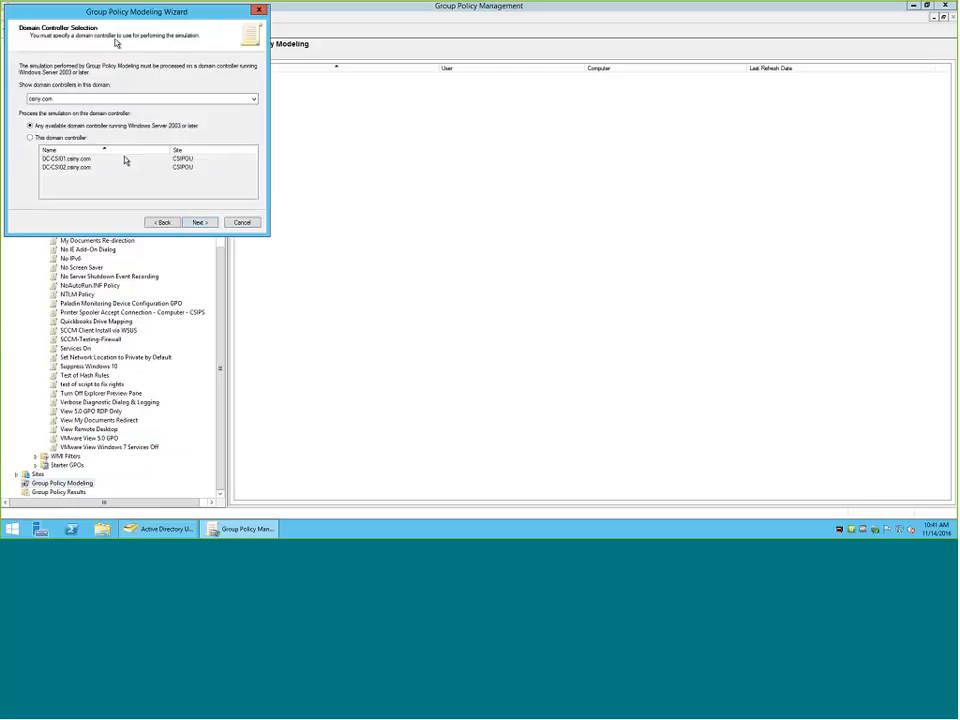
drag(92, 11, 358, 60)
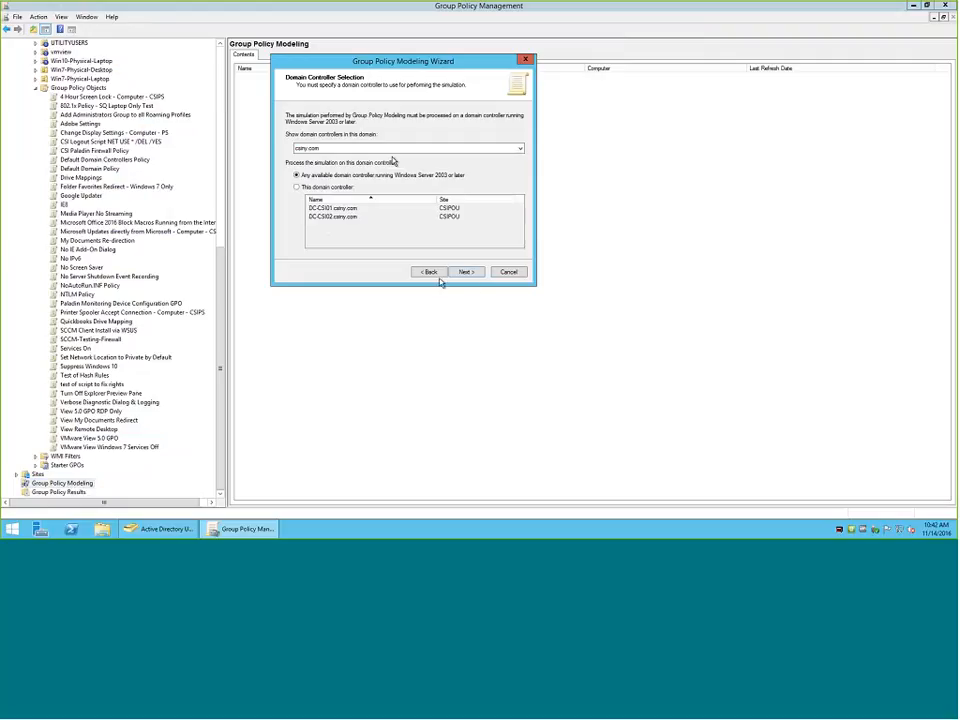
click(468, 272)
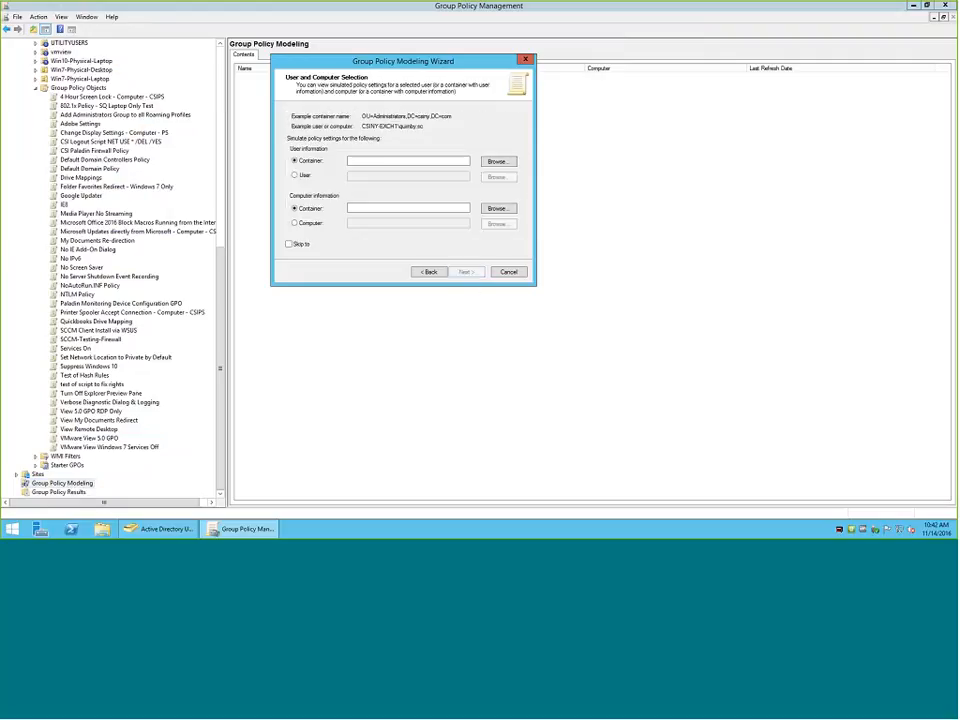
Simulate for a specific user instead of a container, finding the STAFF user by first name and selecting the account.
click(296, 176)
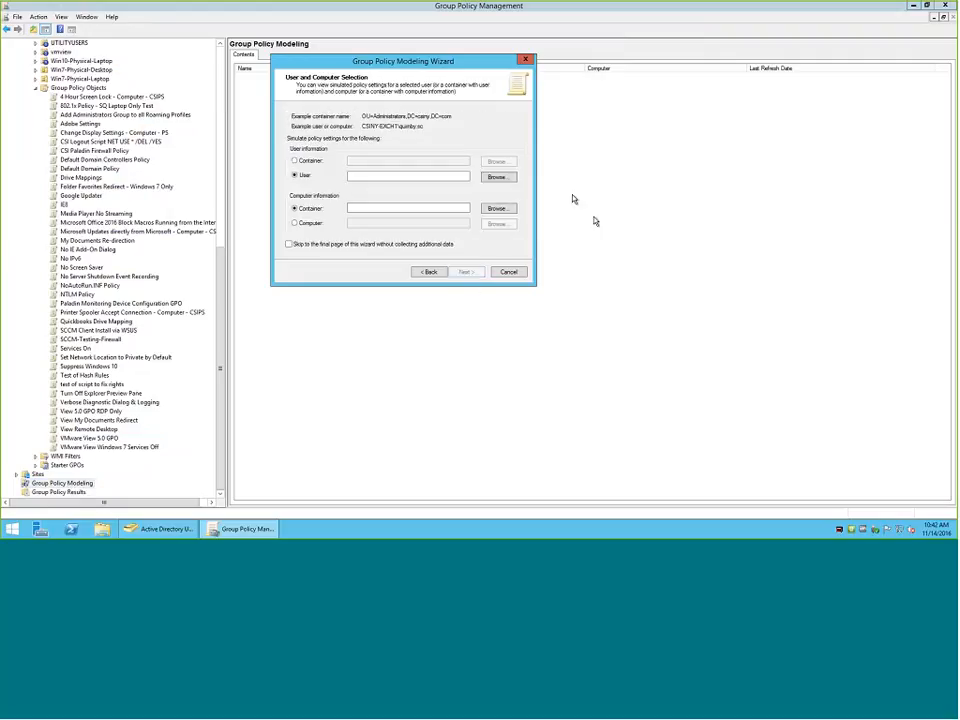
click(509, 179)
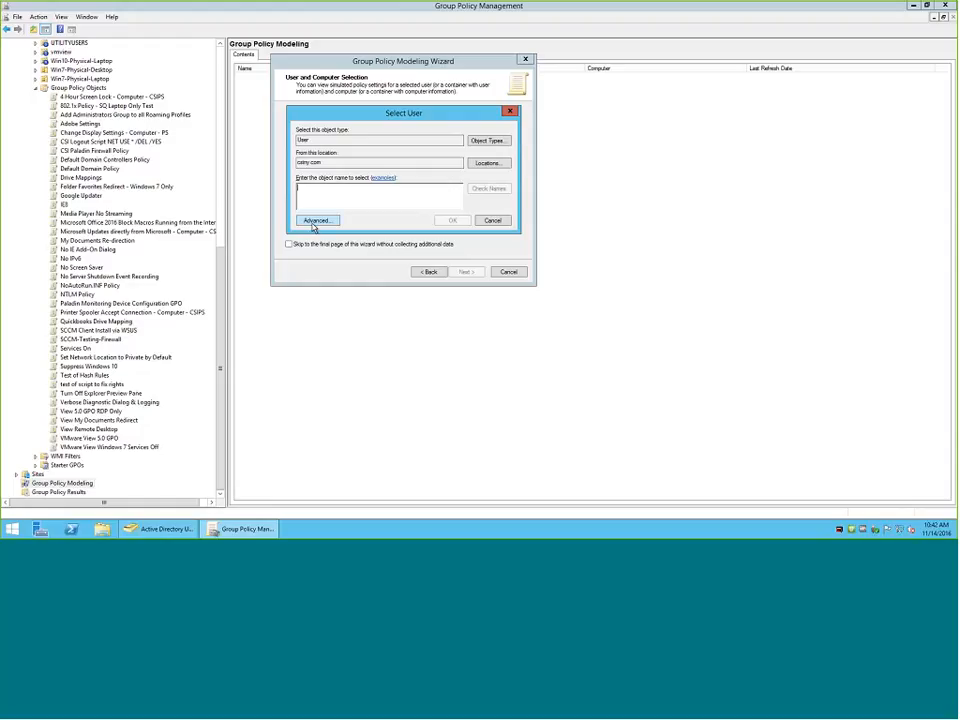
click(315, 221)
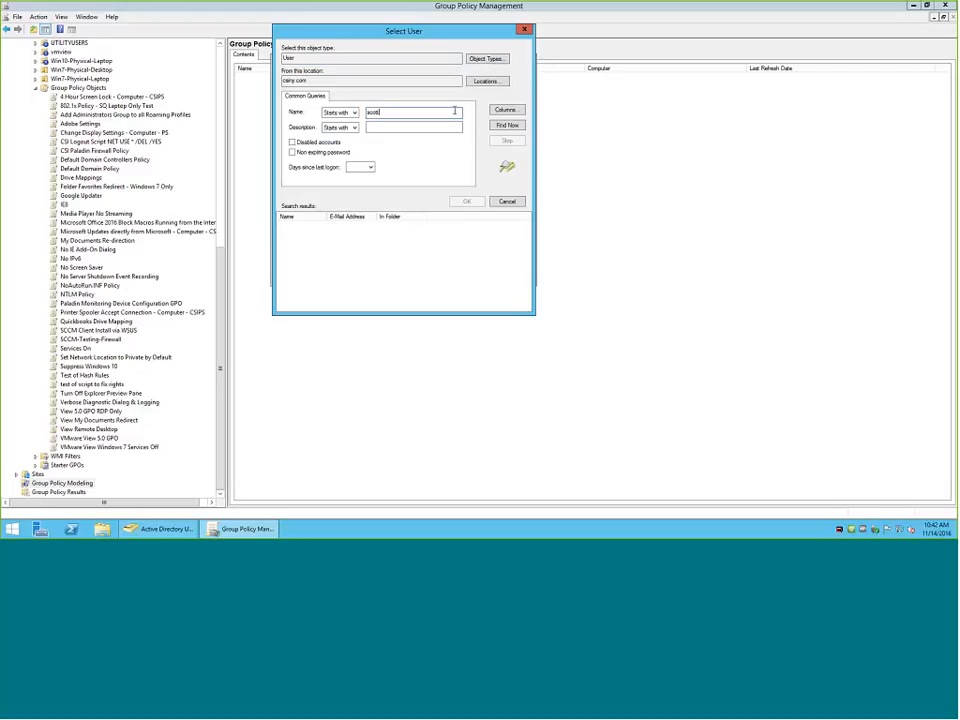
click(507, 126)
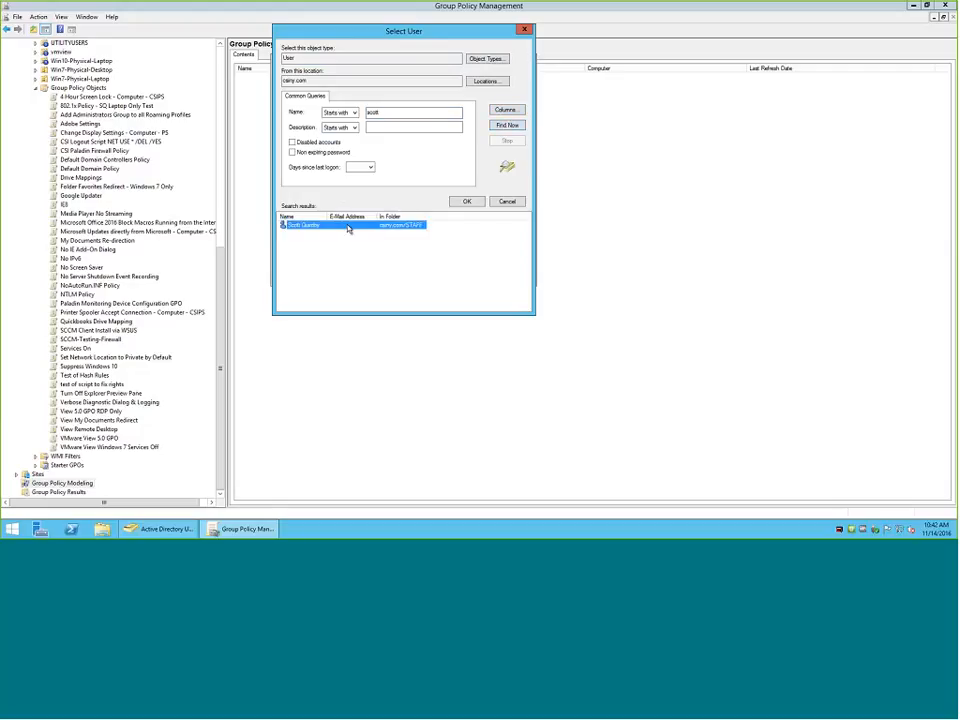
double_click(348, 229)
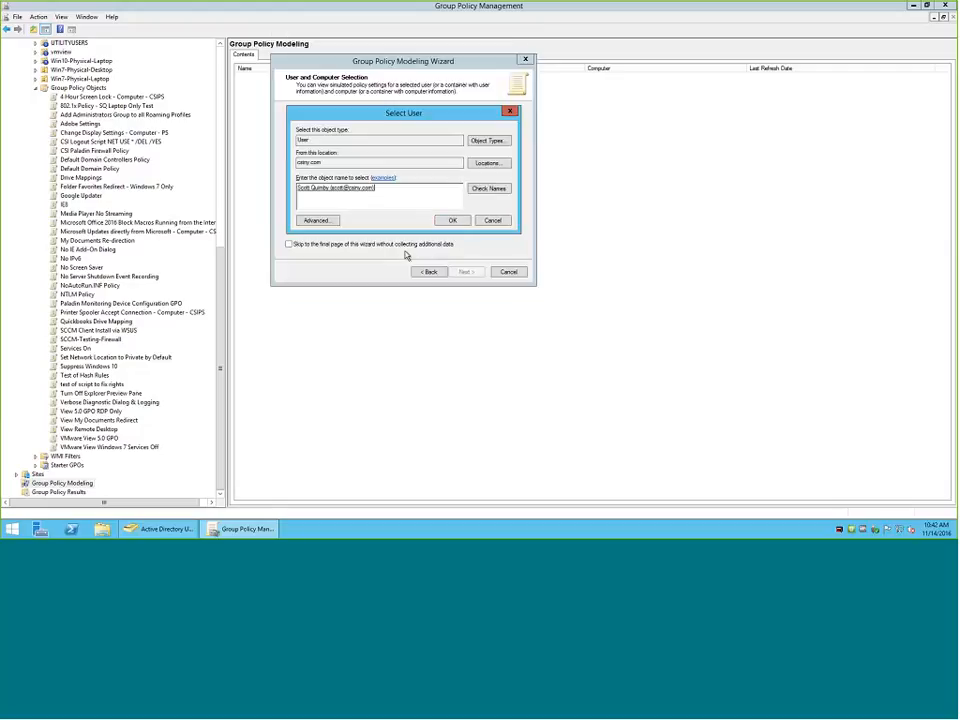
click(451, 222)
double_click(410, 176)
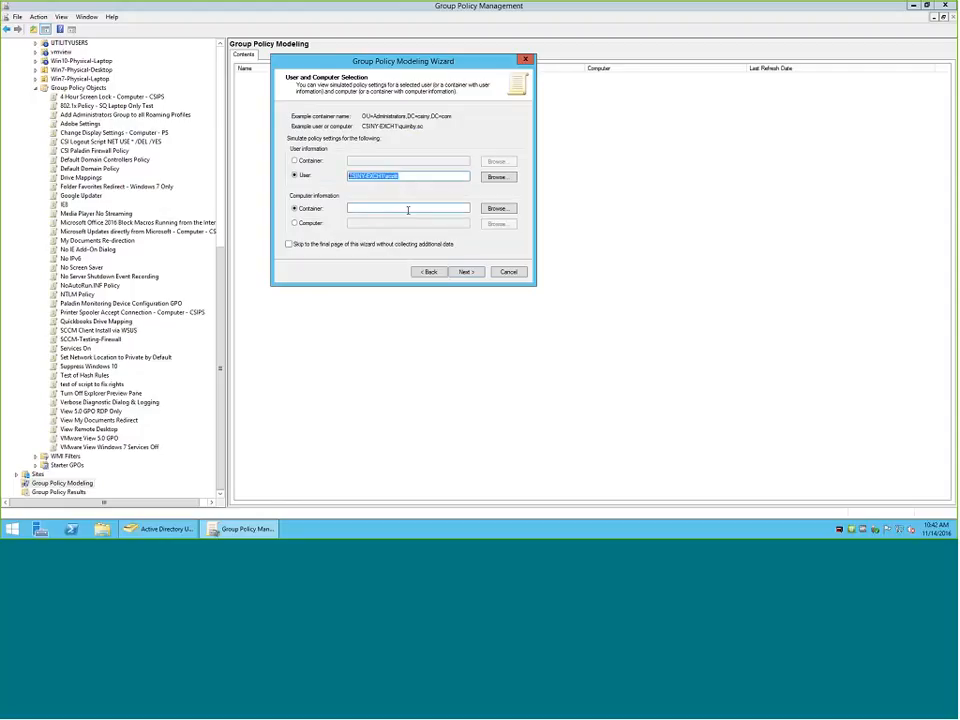
Simulate for a specific computer instead of a container, finding names that begin with w and selecting WIN8ENTTESTVM.
click(295, 222)
click(505, 223)
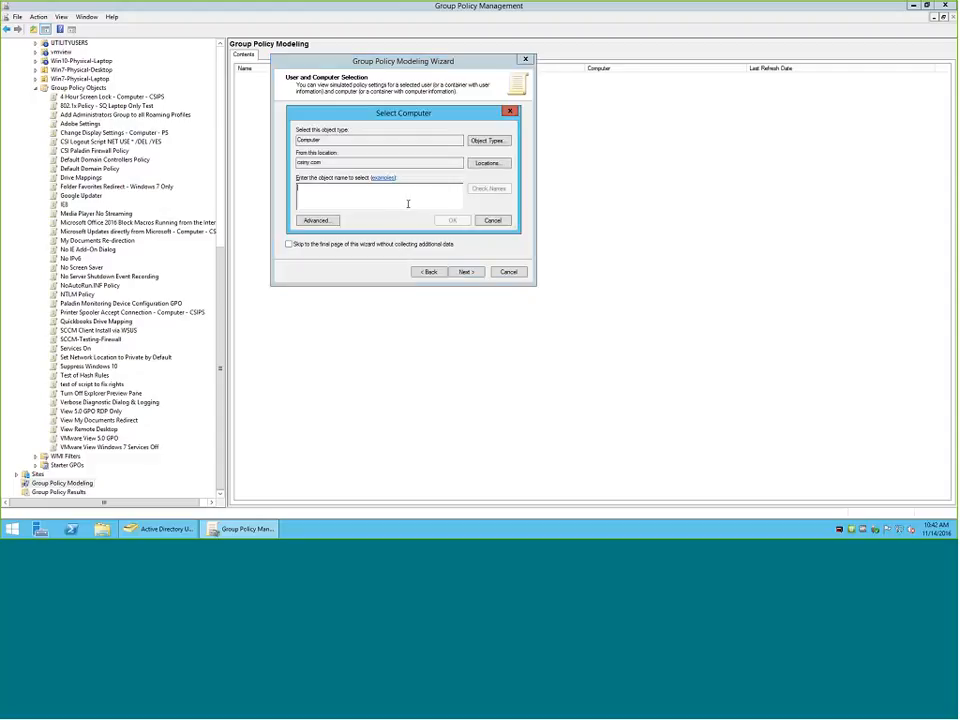
text(w)
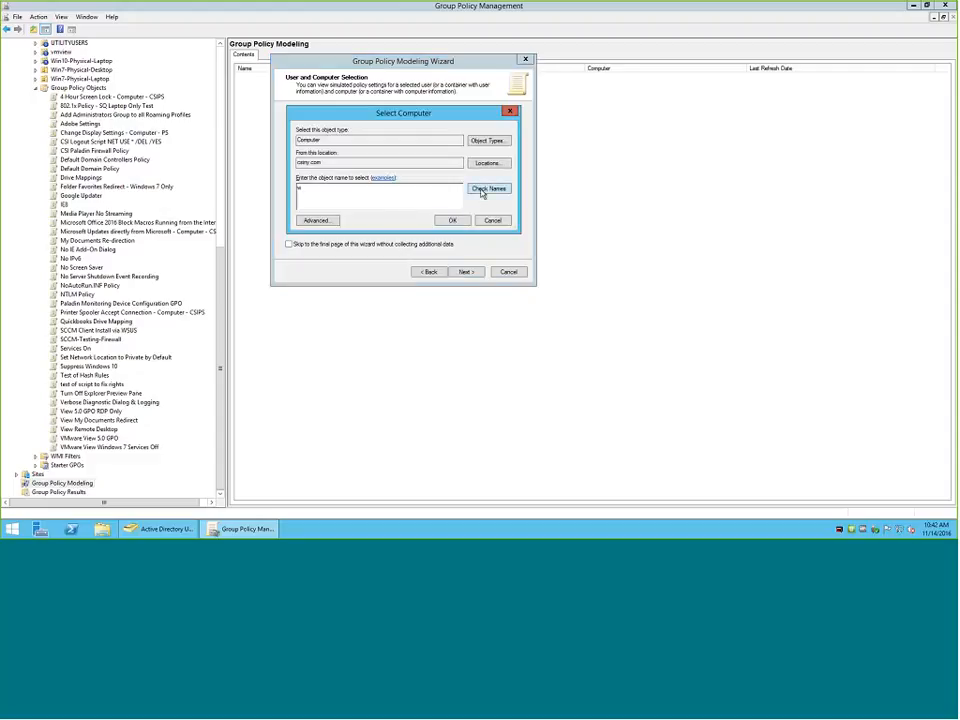
click(484, 189)
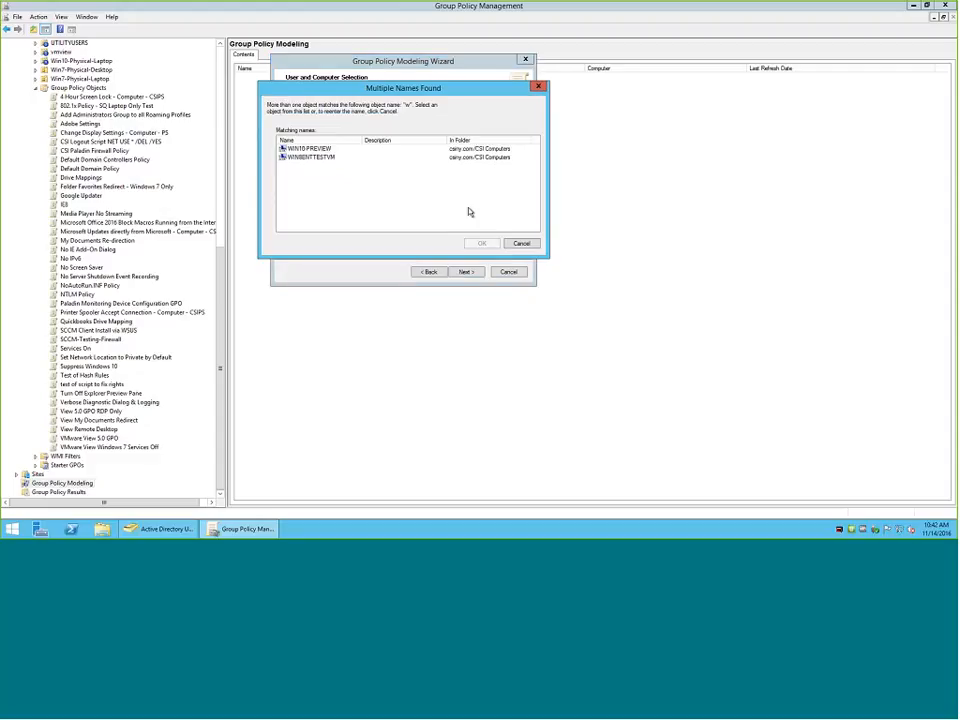
click(326, 158)
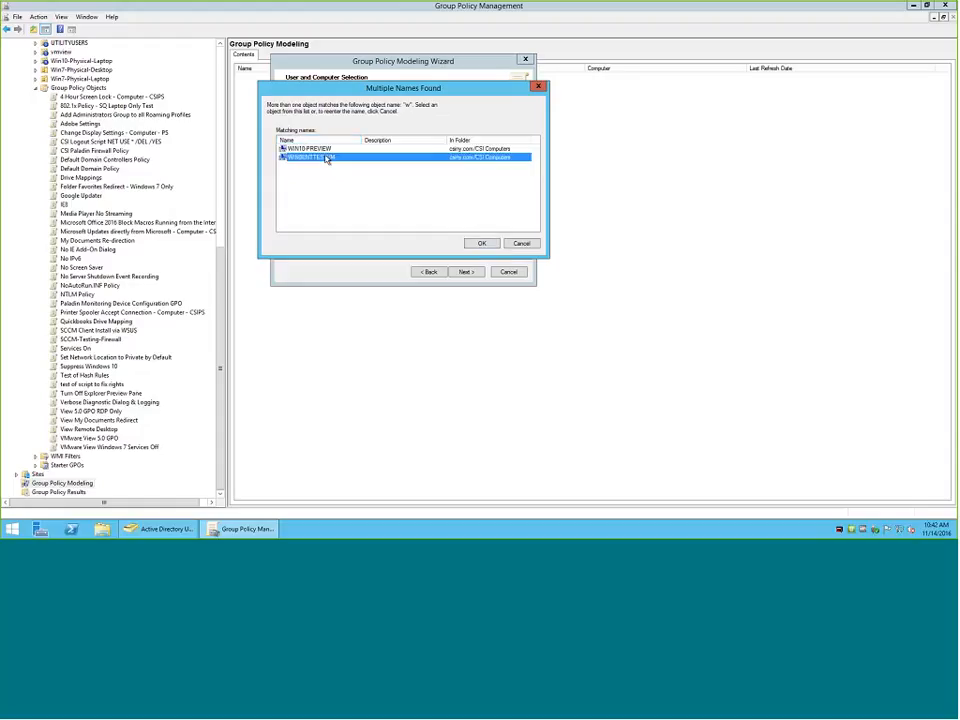
click(481, 243)
click(448, 220)
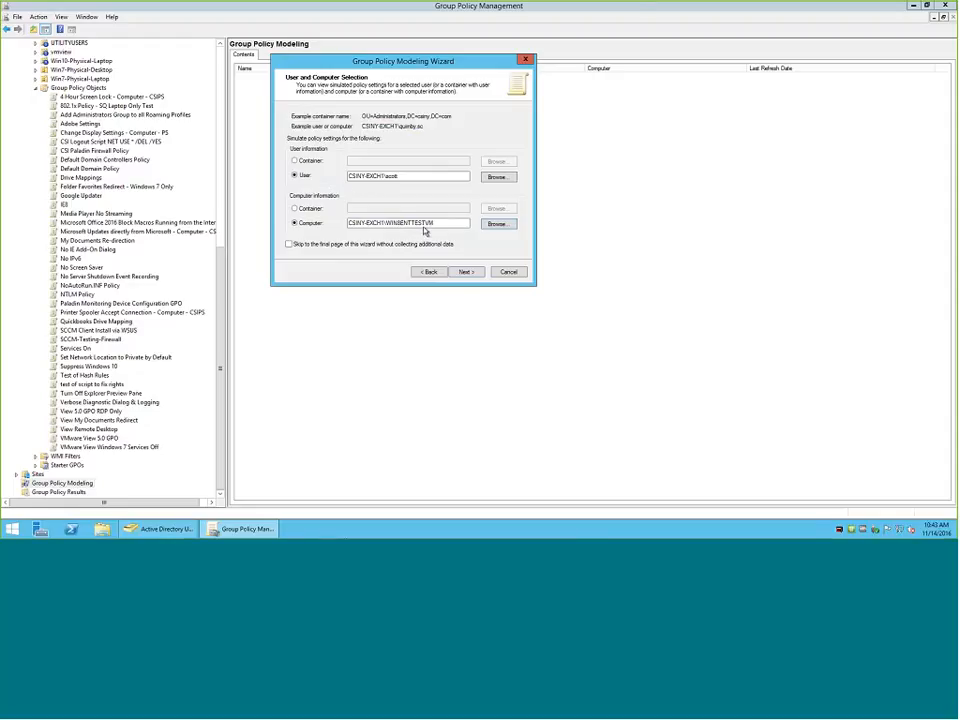
click(464, 274)
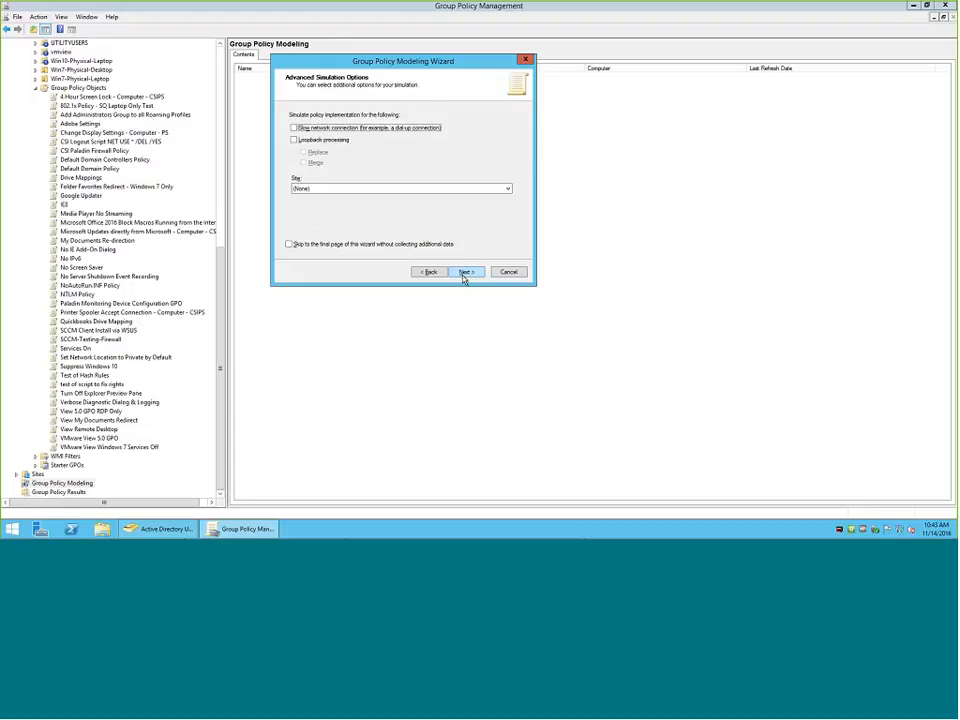
Set the simulation's site to CSIPOU, leaving slow network connection and loopback processing off.
click(330, 192)
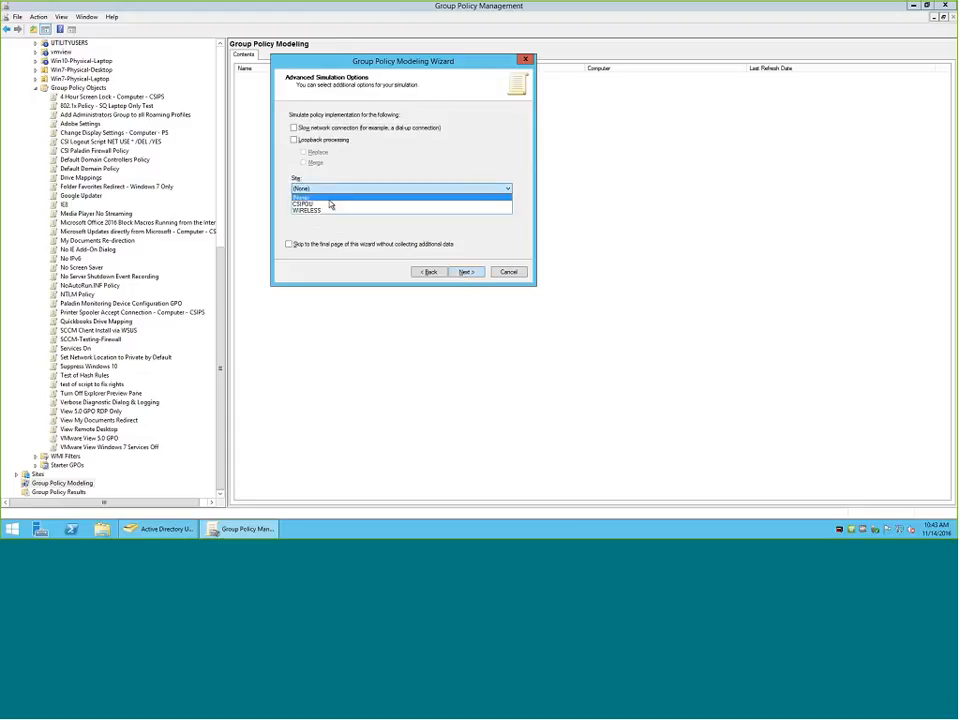
click(330, 201)
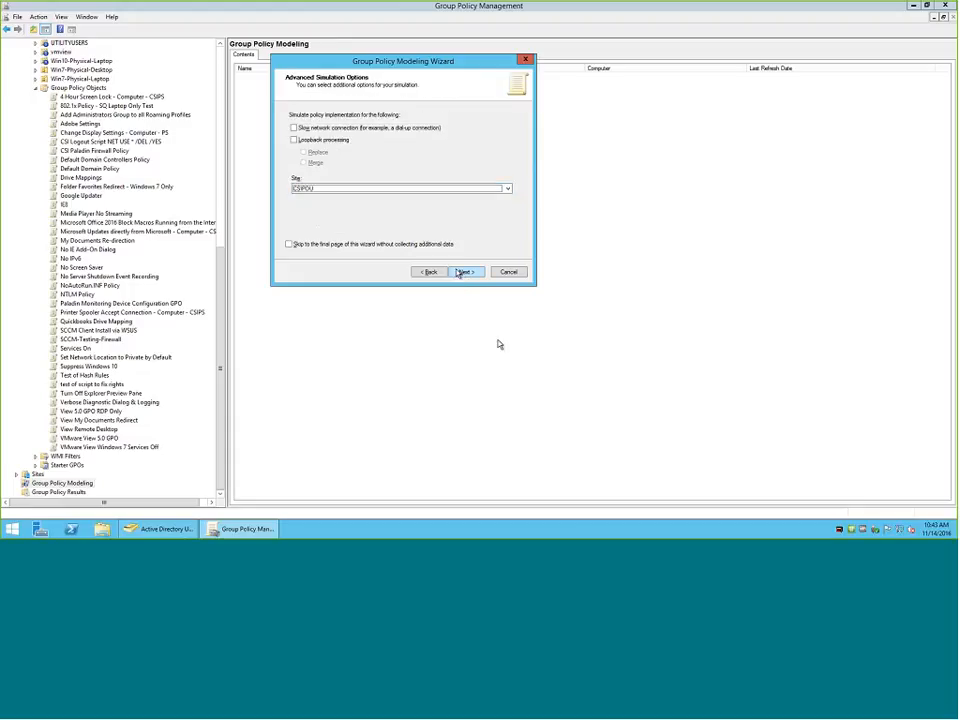
click(473, 274)
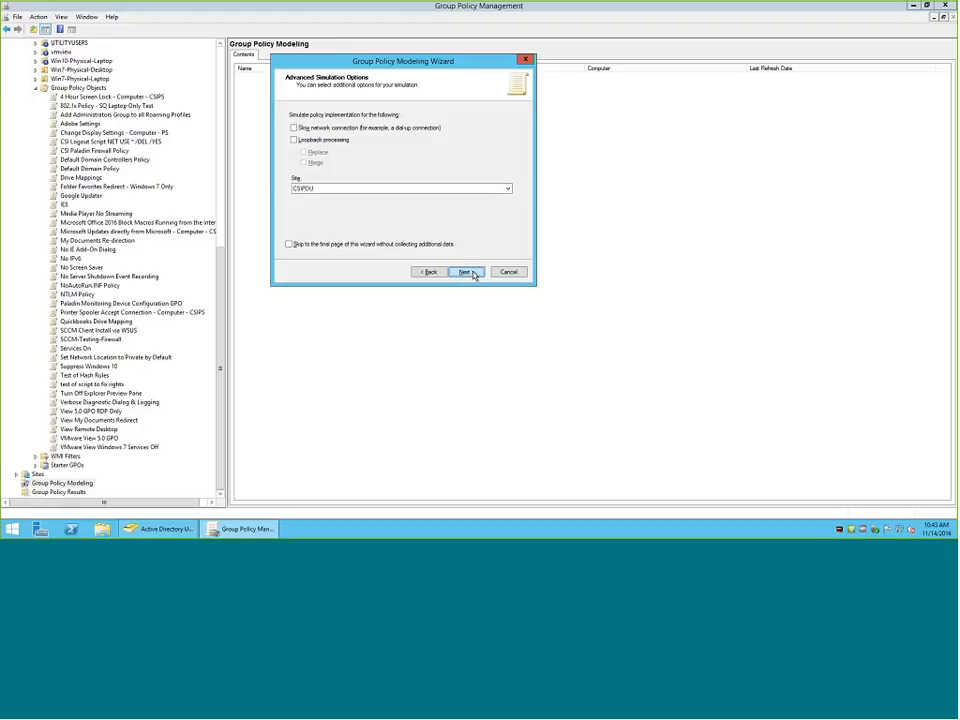
click(474, 273)
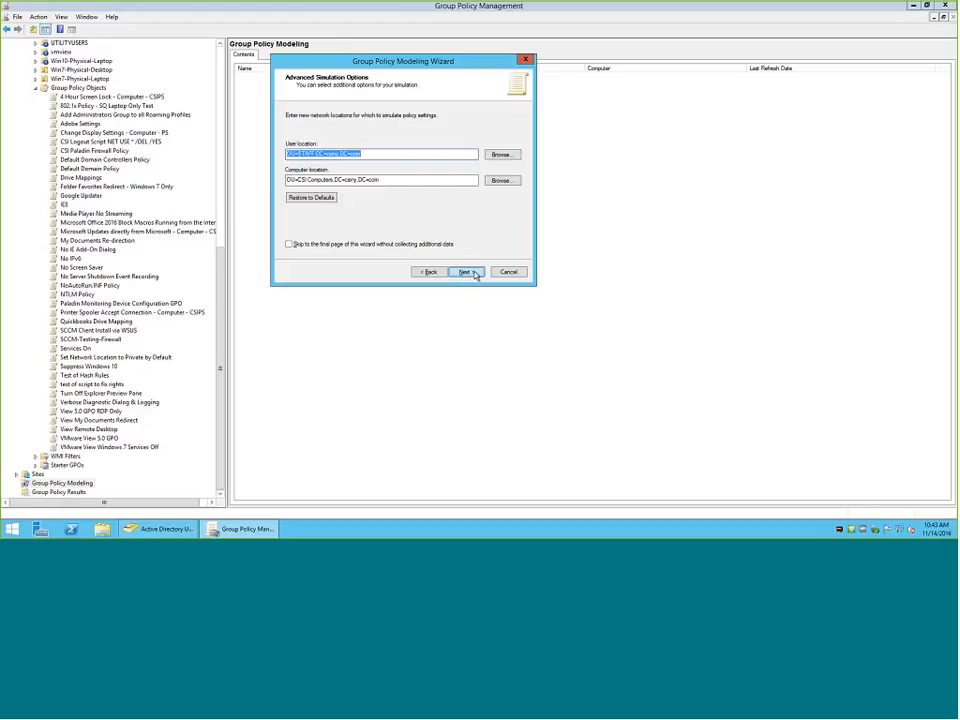
Keep the default locations, security groups and all linked WMI filters, then run the simulation and finish the wizard.
click(466, 272)
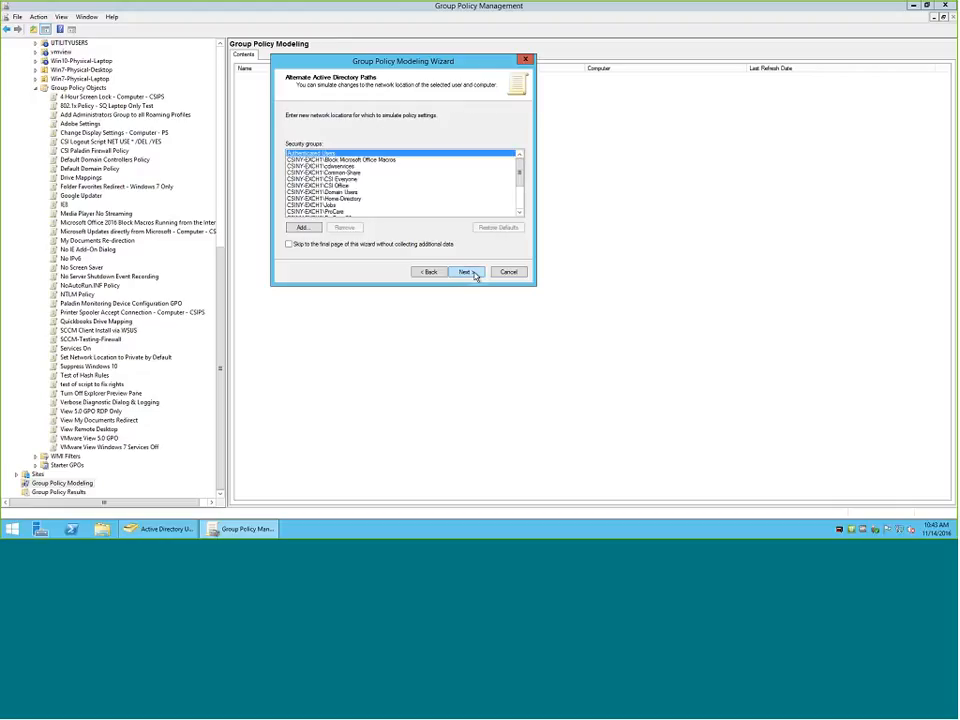
click(466, 272)
click(474, 274)
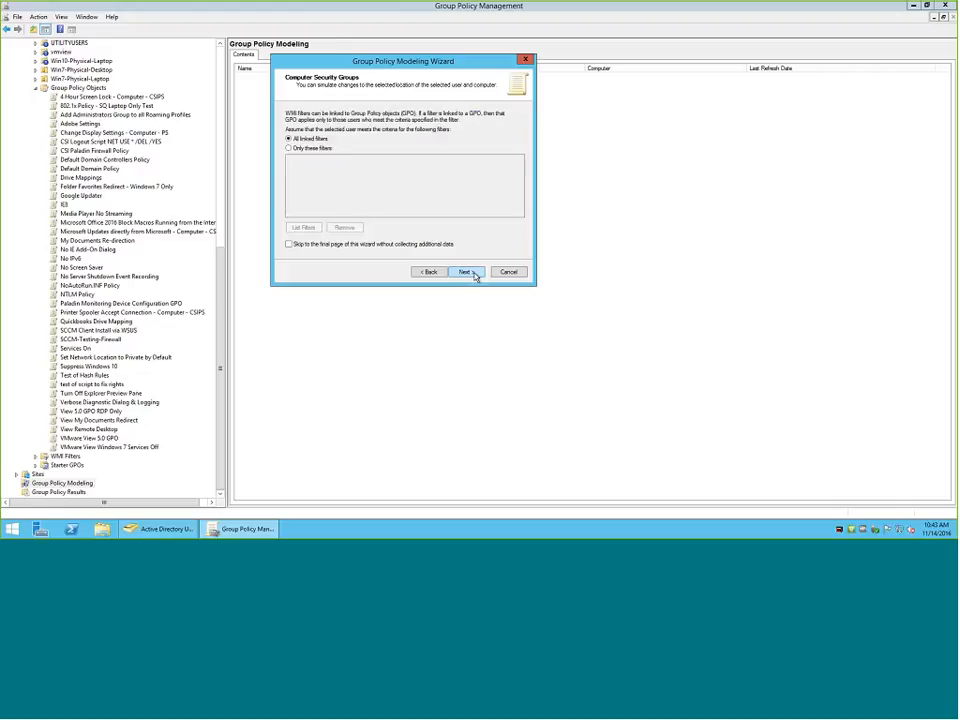
click(474, 274)
click(477, 276)
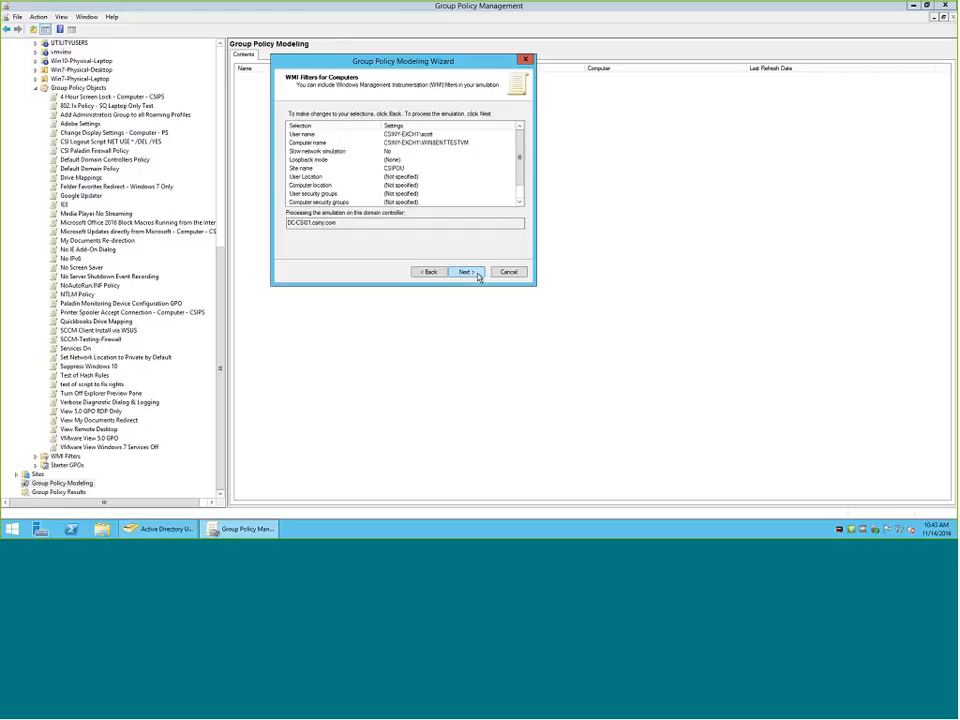
click(466, 272)
click(466, 272)
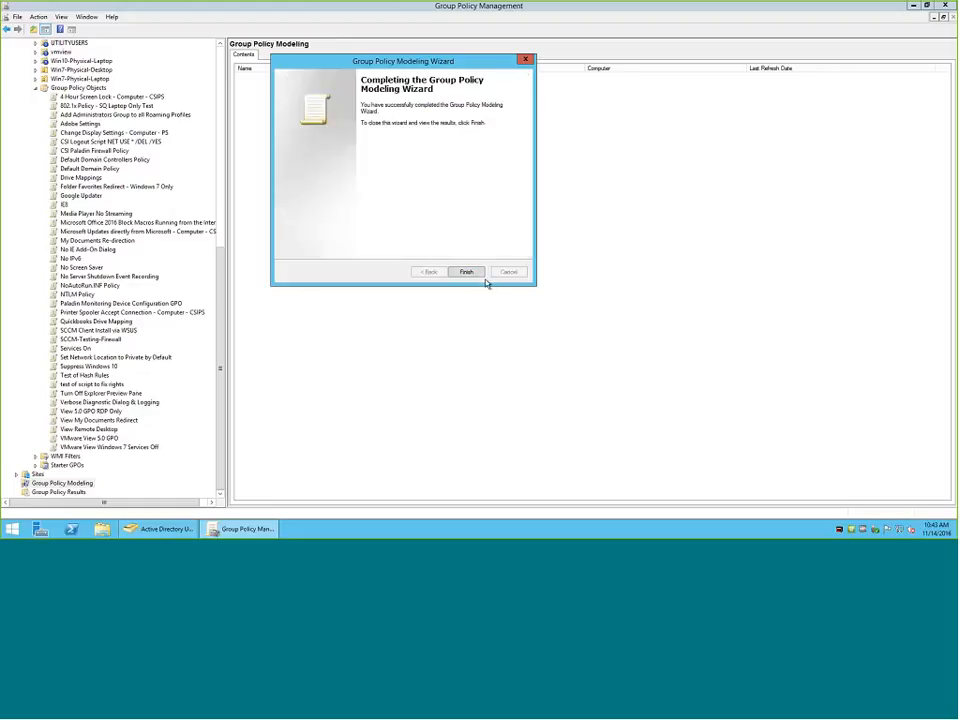
click(476, 275)
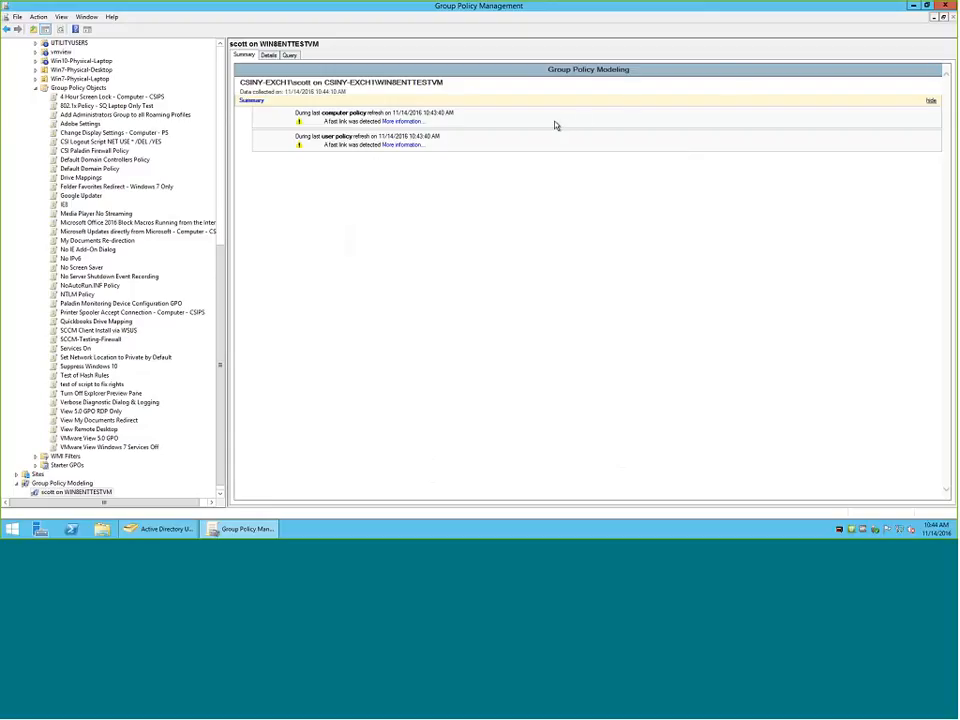
Show the details of the modeling report for WIN8ENTTESTVM with all sections expanded and review its account policies.
click(268, 55)
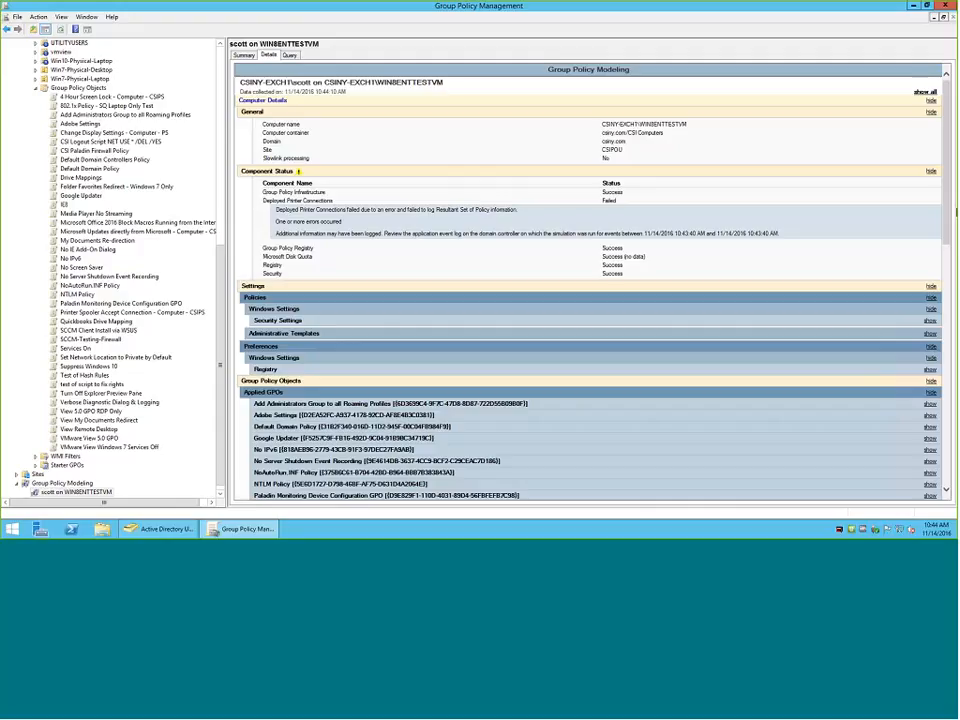
click(928, 94)
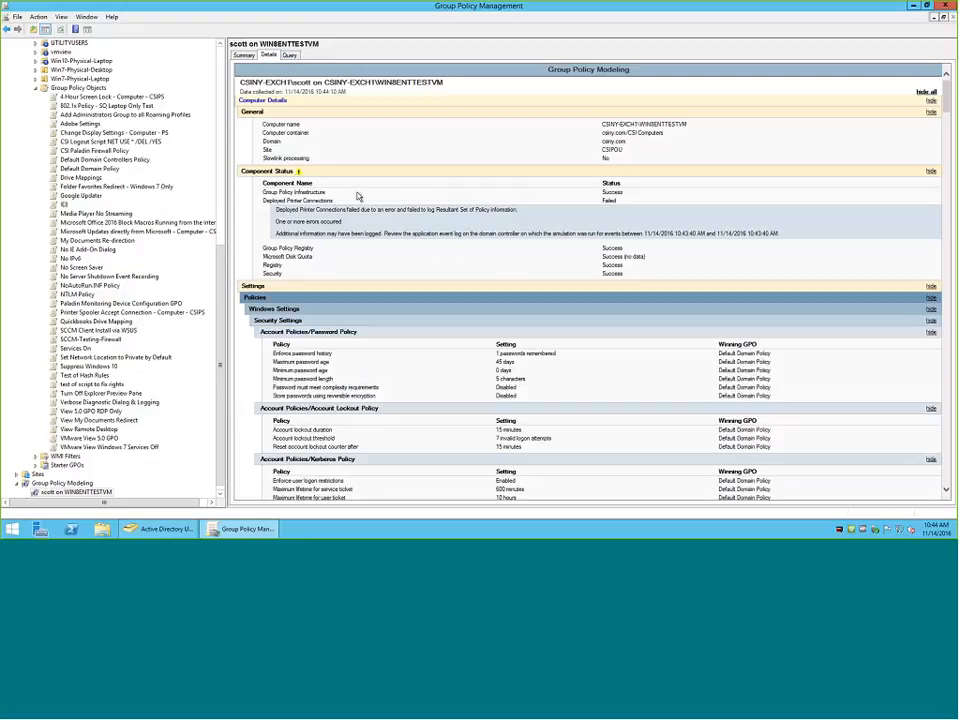
scroll(358, 196, down, 5)
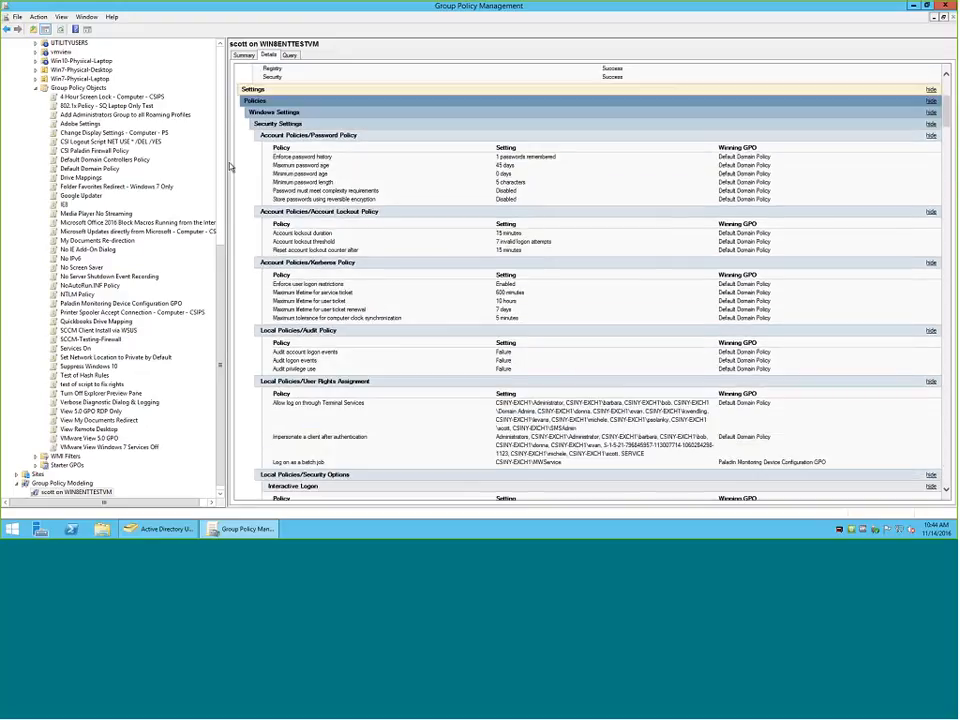
scroll(254, 50, up, 2)
Switch to Active Directory Users and Computers and locate the simulated user in STAFF and WIN8ENTTESTVM in CSI Computers.
click(149, 530)
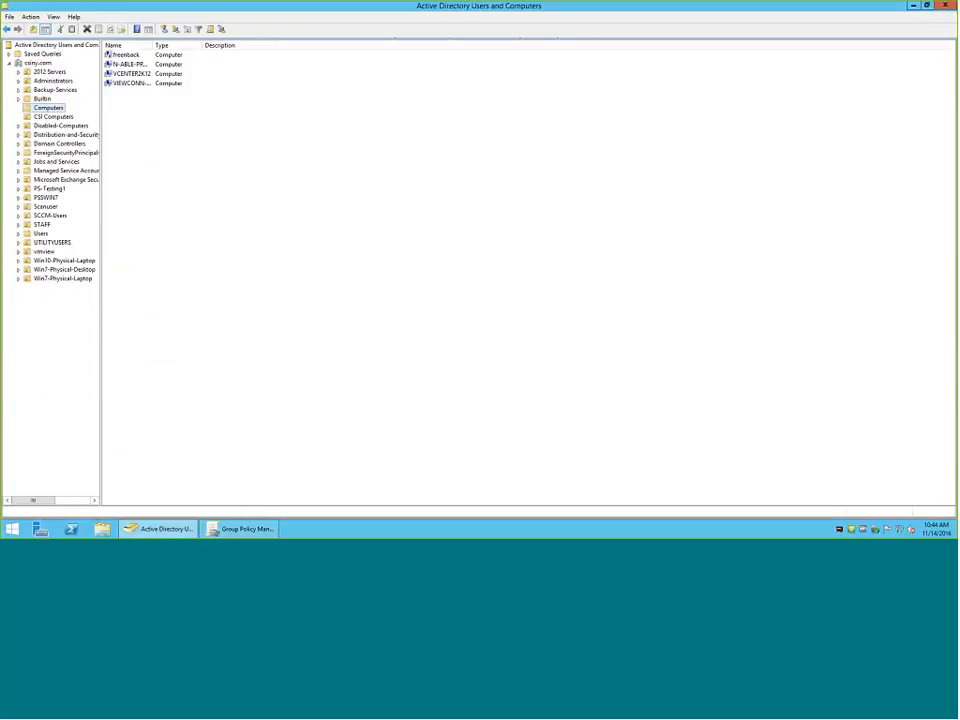
click(41, 224)
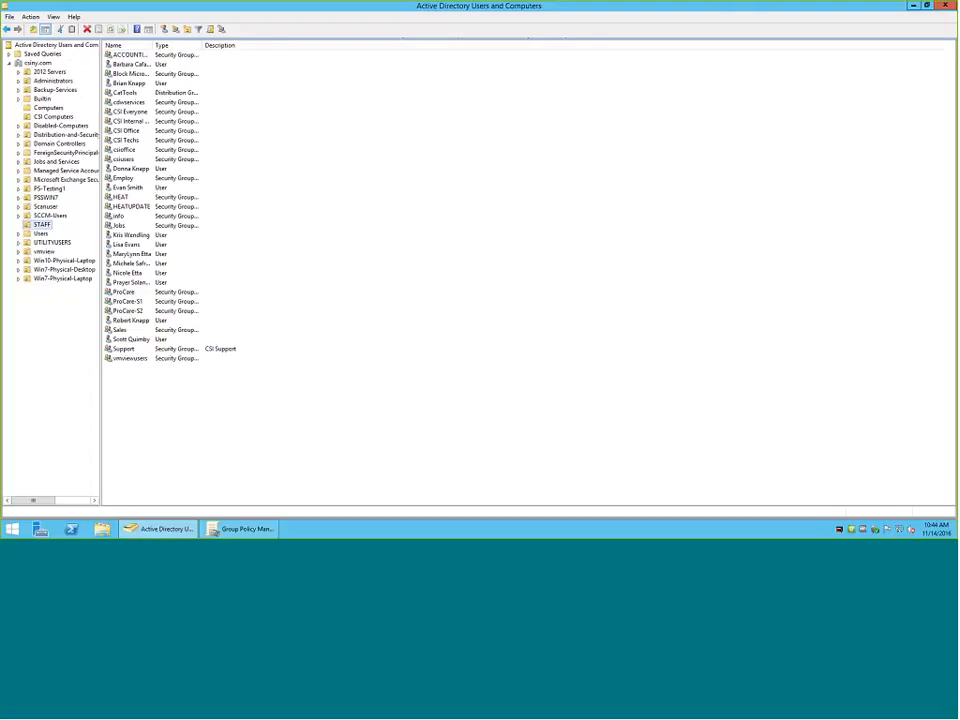
click(120, 339)
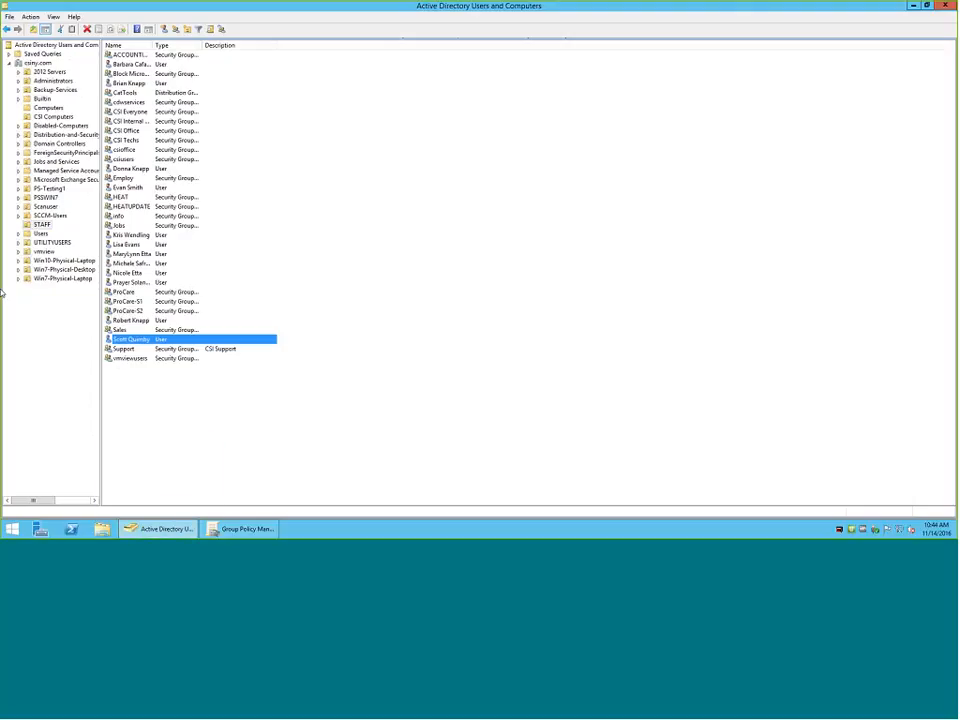
click(55, 117)
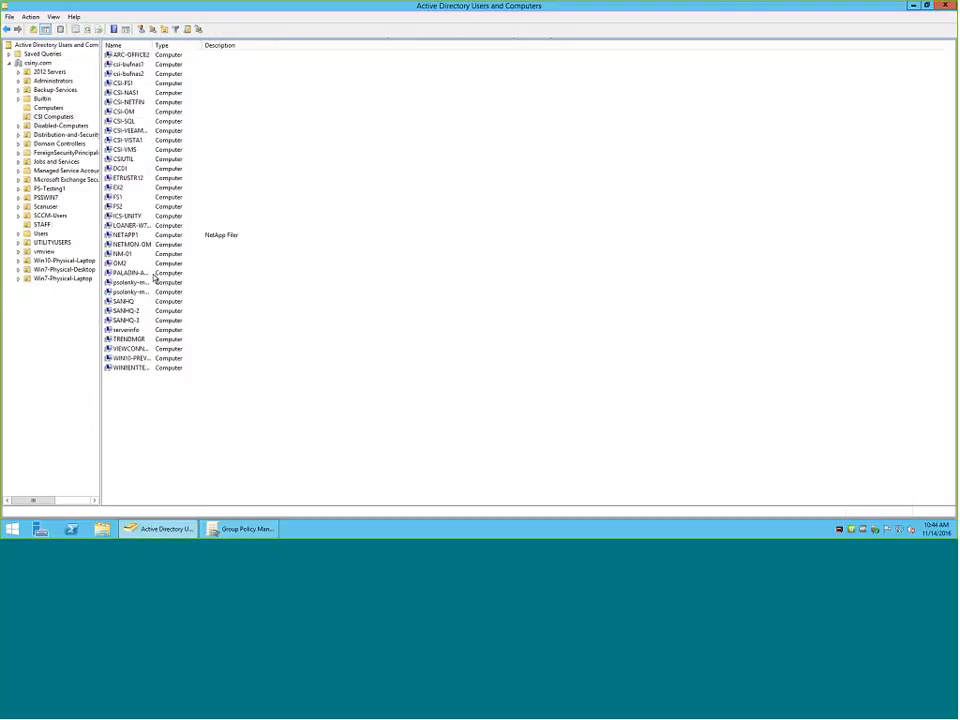
click(136, 368)
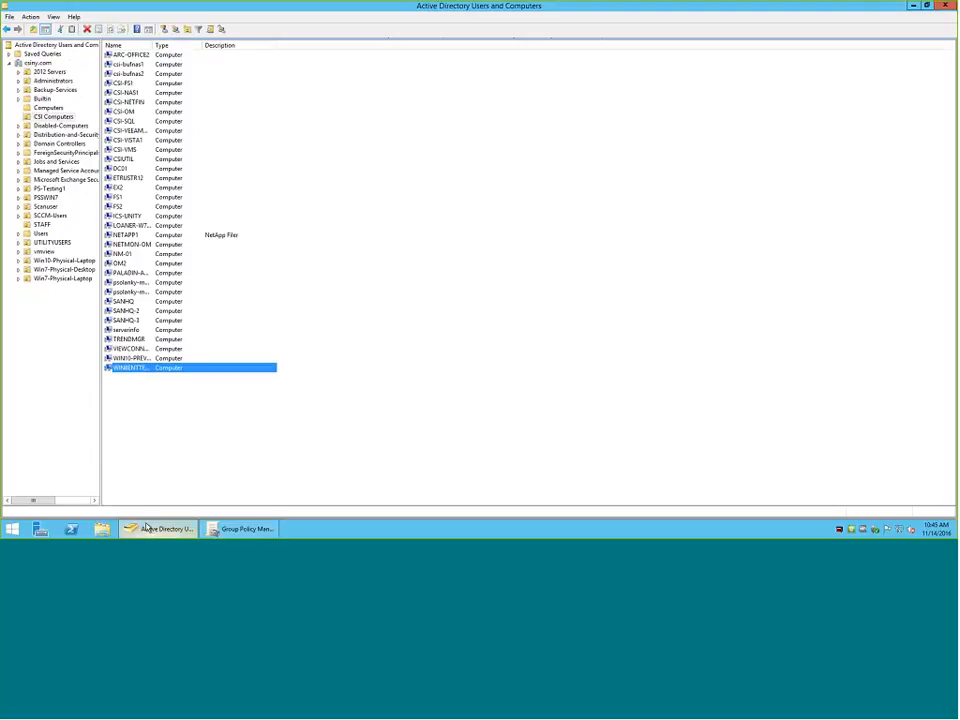
Return to Group Policy Management and collapse the Group Policy Objects container to view the GPOs linked to csiny.com and CSI Computers.
click(240, 529)
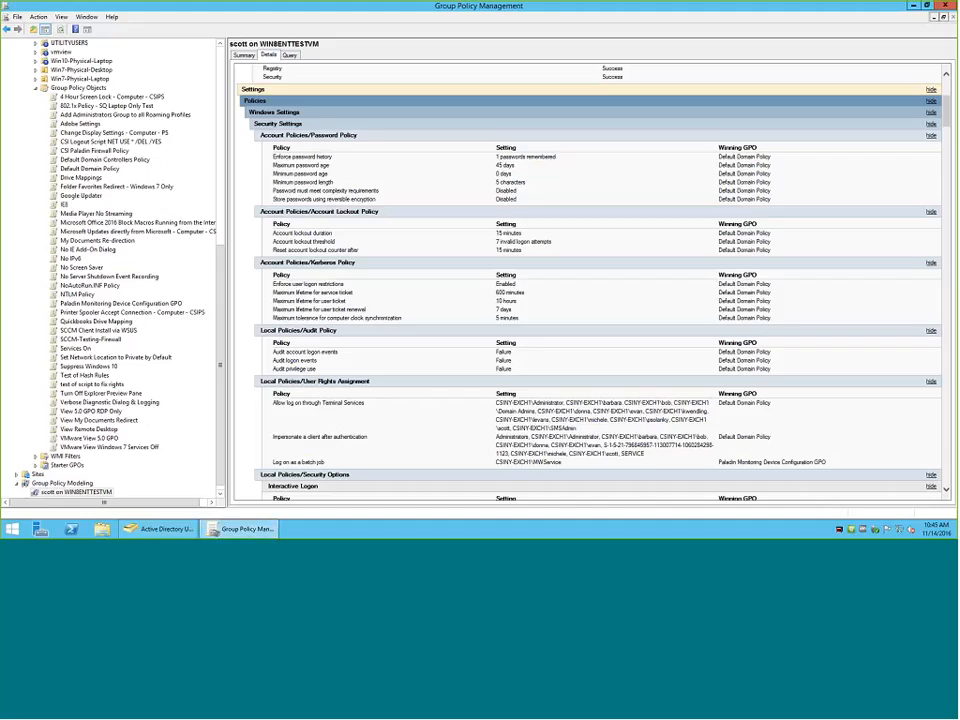
click(36, 88)
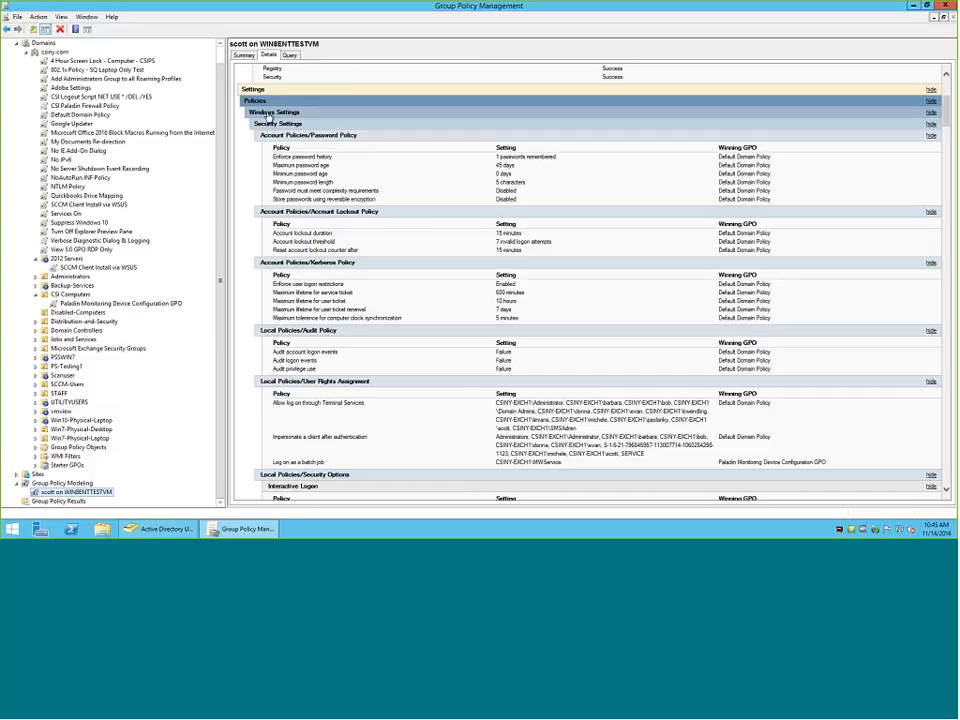
scroll(267, 122, up, 1)
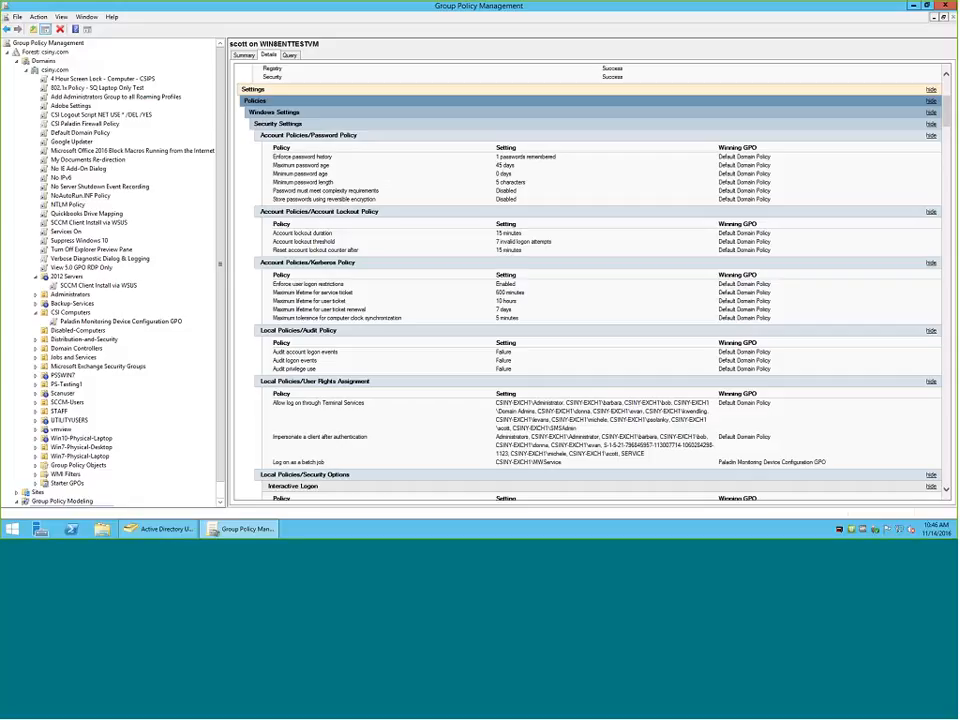
Review the computer security options and system services in the WIN8ENTTESTVM modeling report, noting the winning GPO of each.
scroll(431, 414, down, 4)
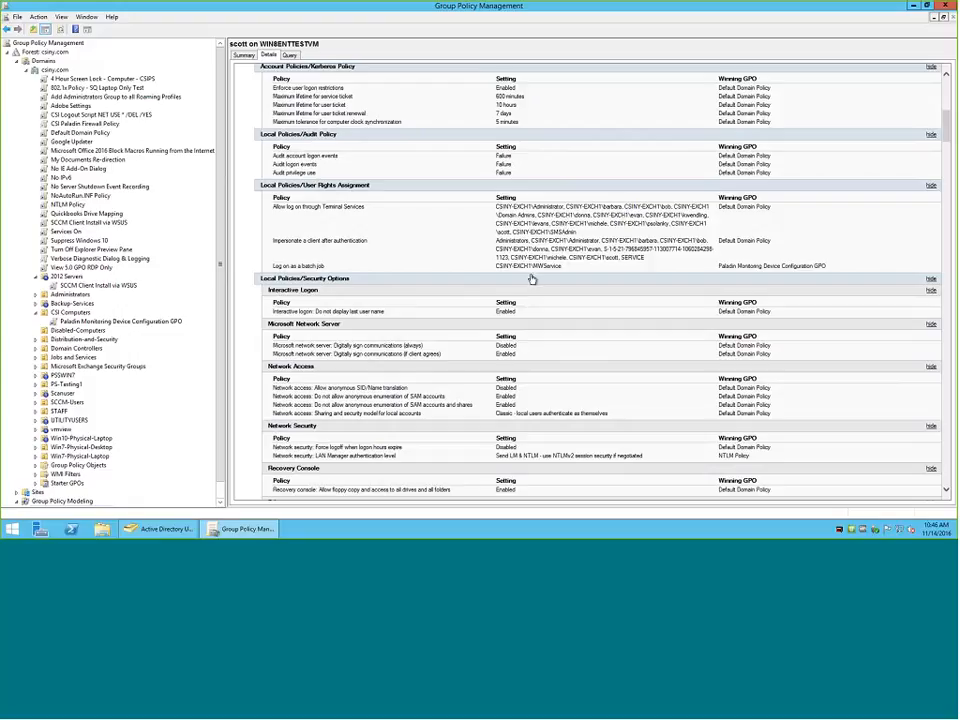
scroll(388, 188, down, 4)
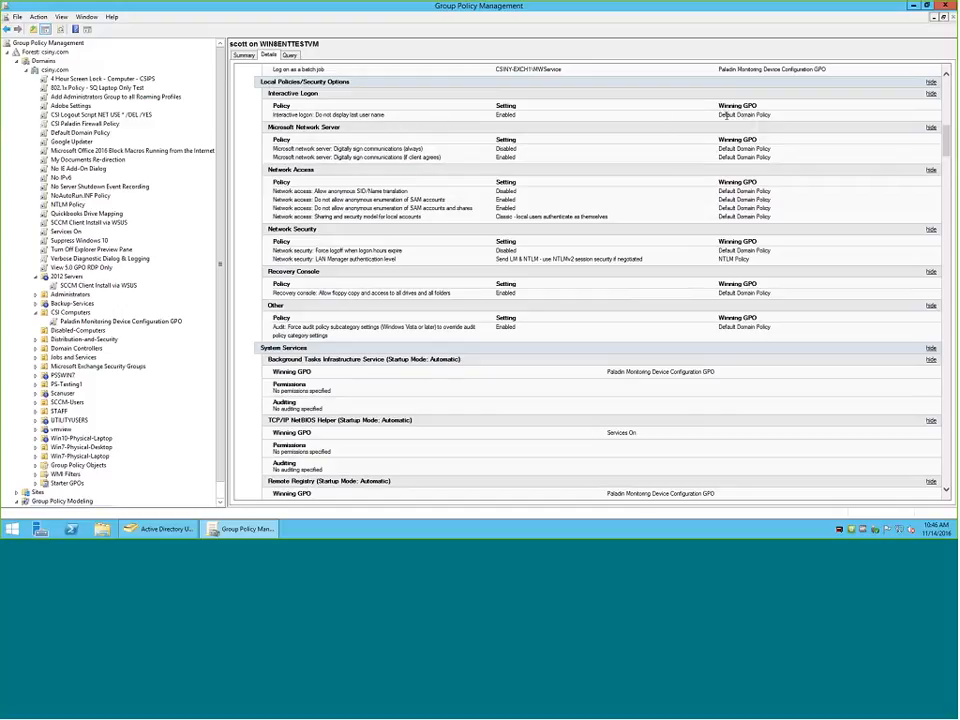
scroll(544, 214, down, 3)
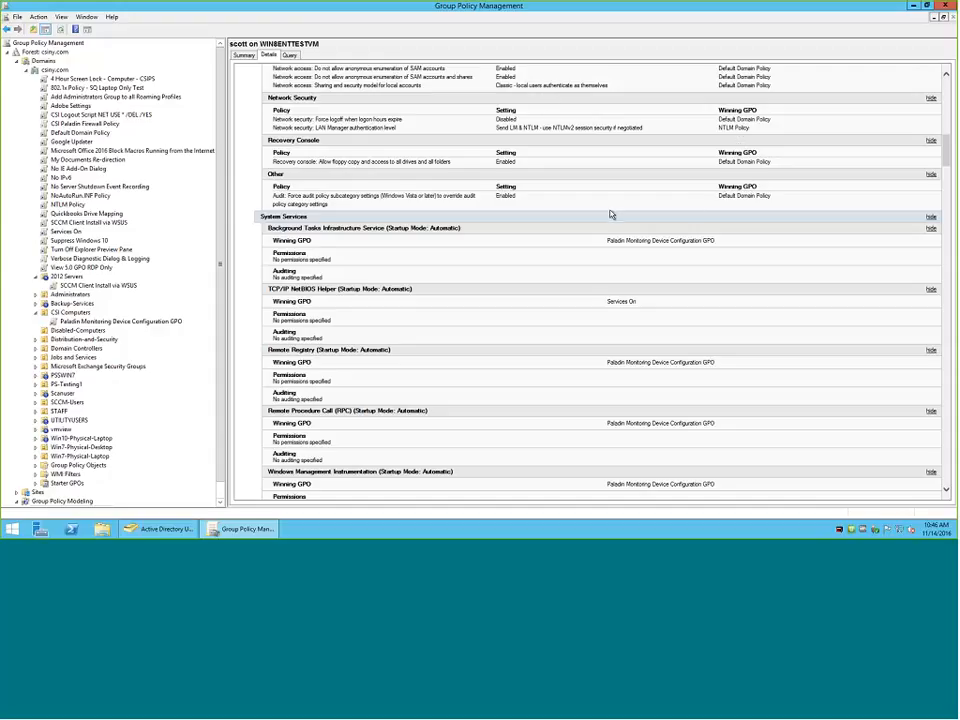
scroll(587, 214, down, 3)
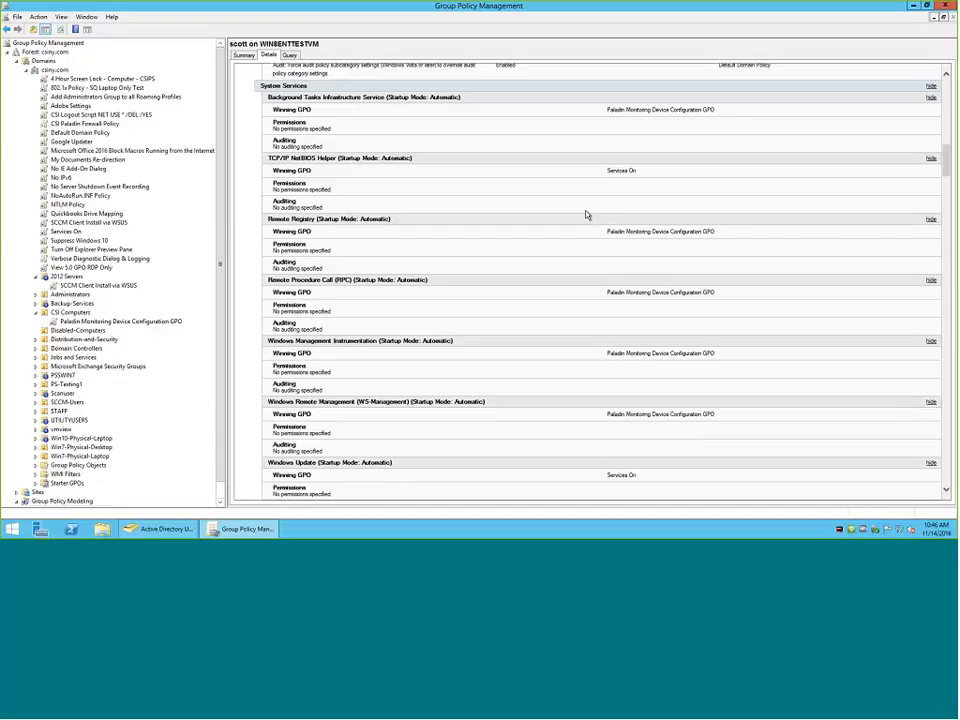
scroll(587, 214, down, 2)
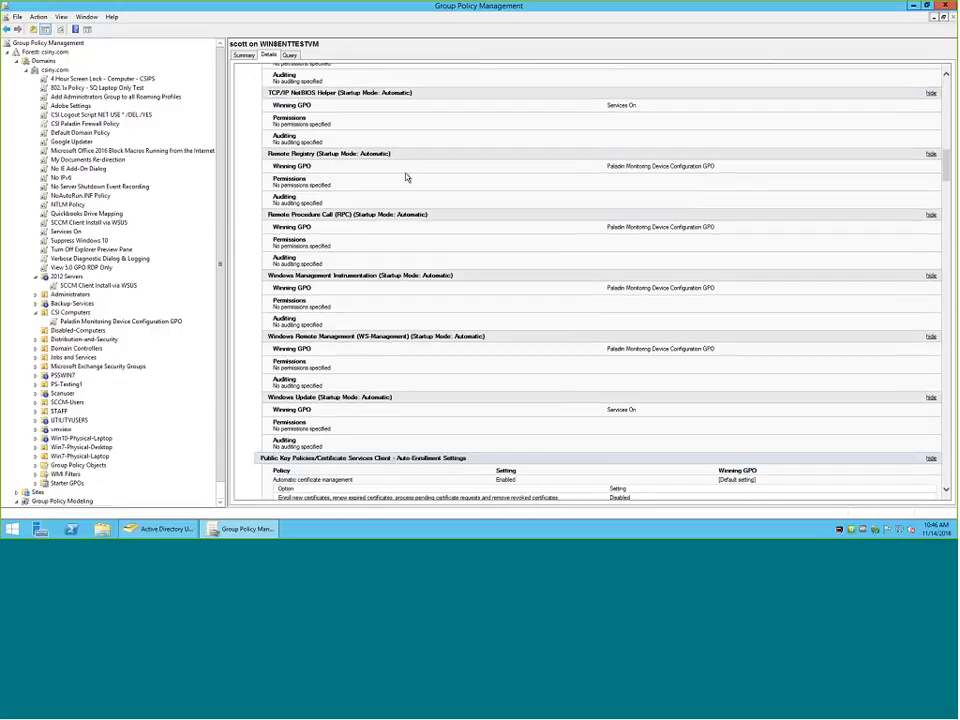
scroll(408, 182, down, 4)
scroll(641, 156, down, 2)
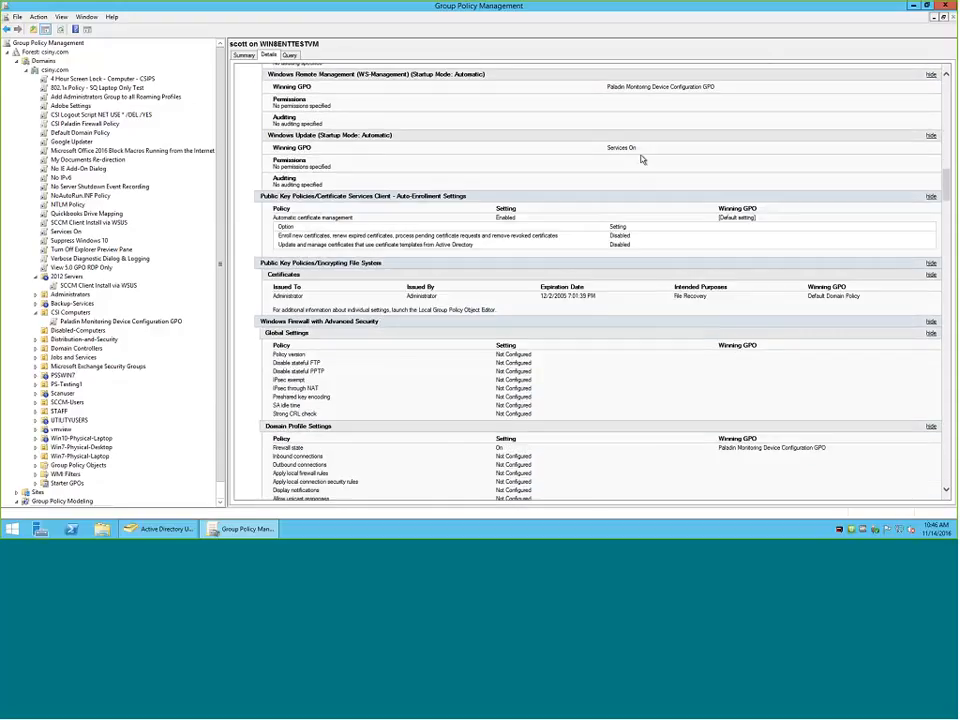
Examine the report's public key, firewall and registry preference settings and the GPOs applied to the computer.
scroll(463, 265, down, 3)
scroll(460, 268, down, 1)
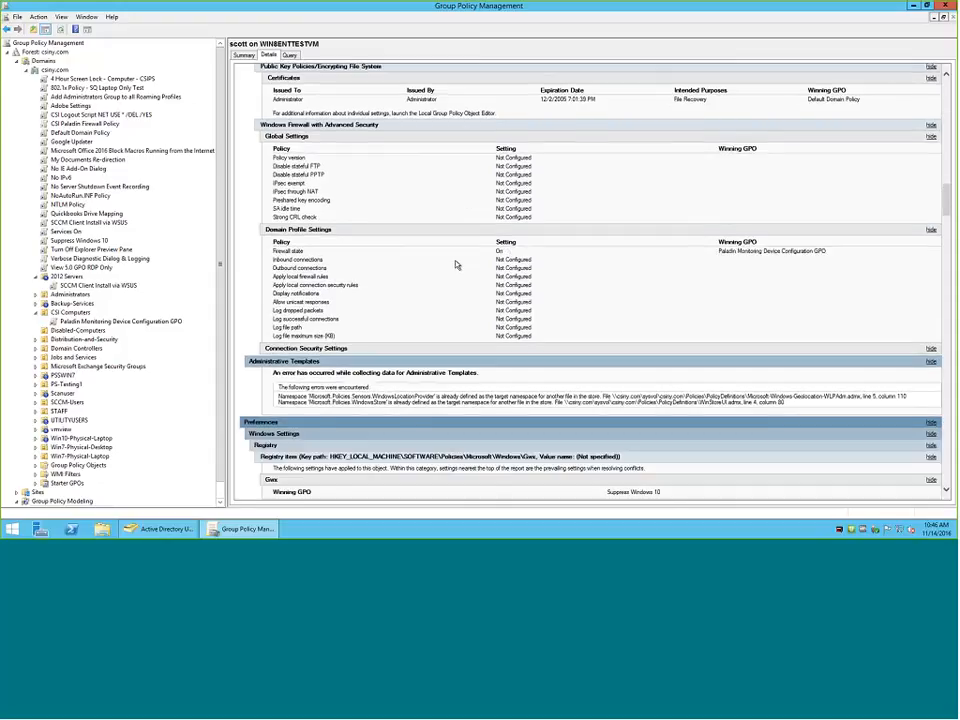
scroll(393, 276, down, 2)
scroll(393, 276, down, 4)
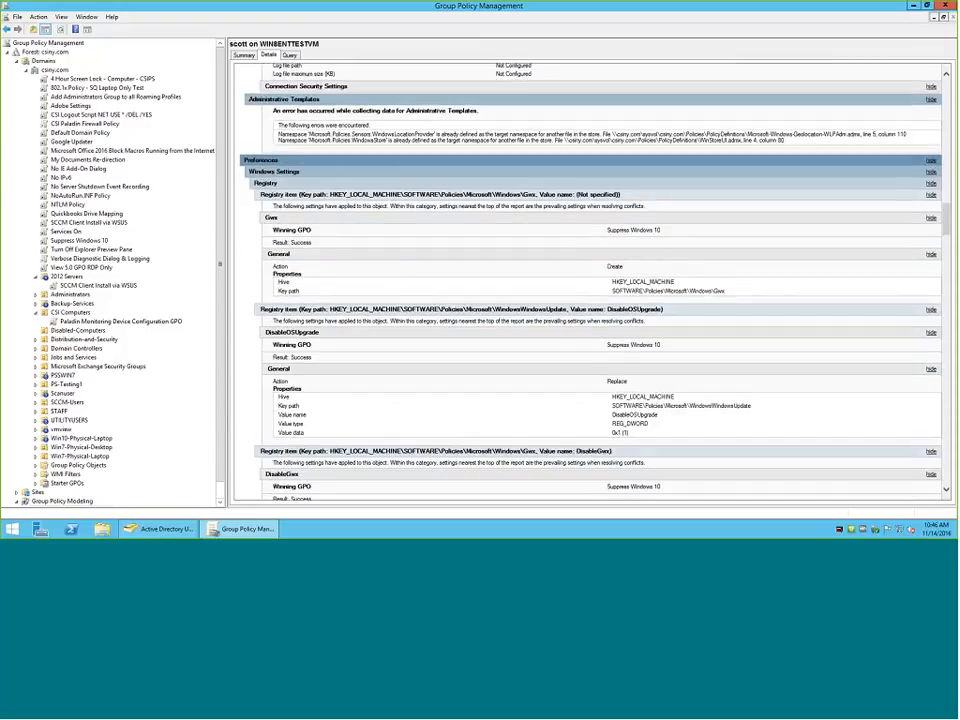
scroll(448, 230, down, 12)
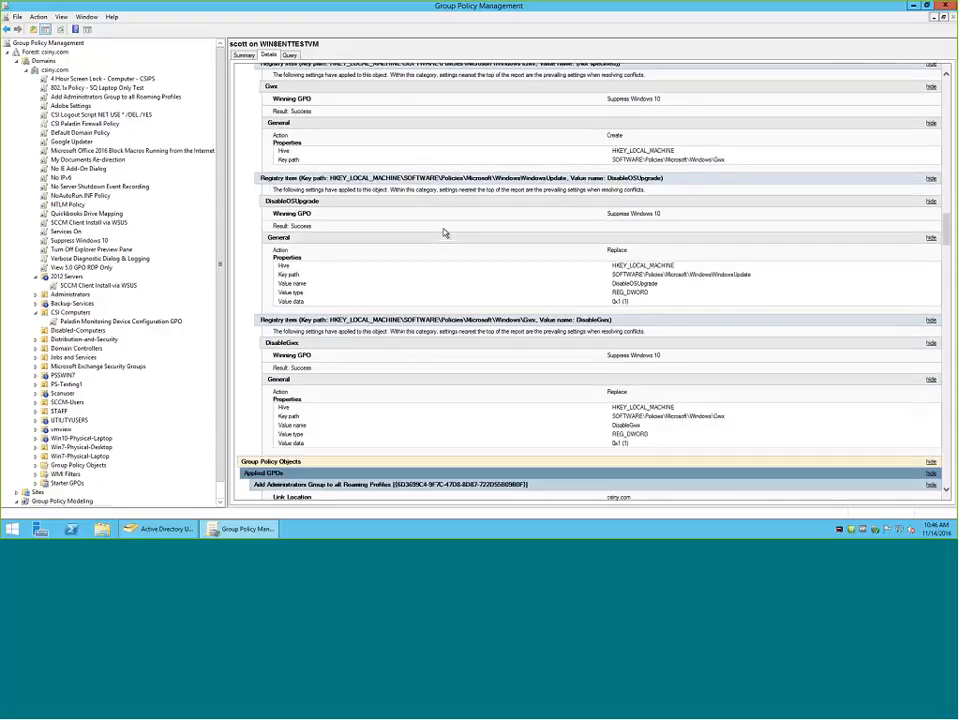
scroll(445, 233, down, 15)
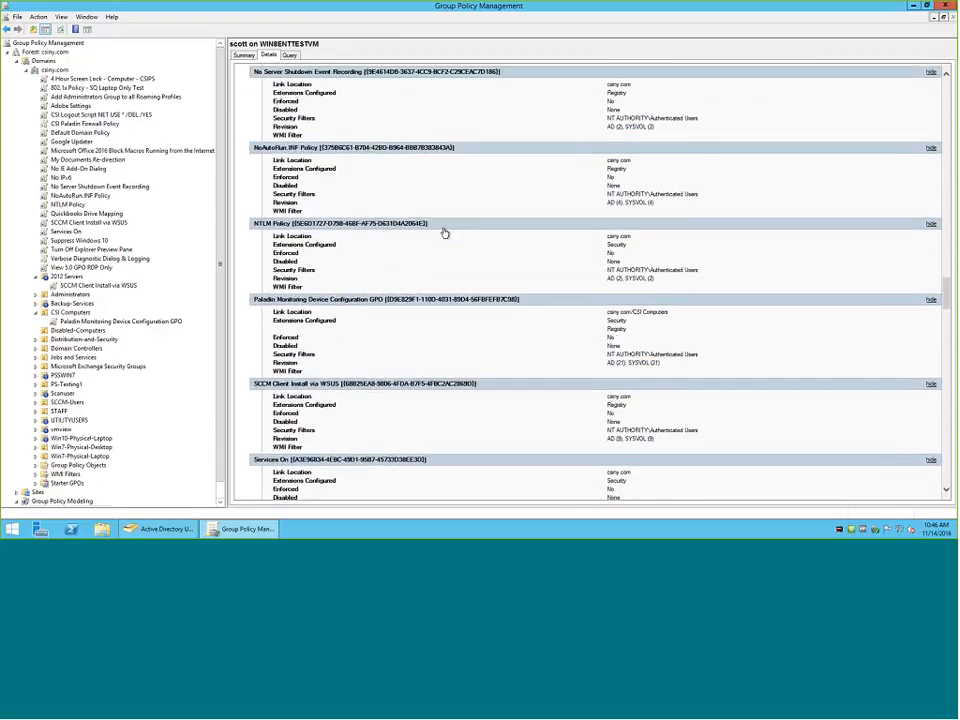
Review the report's user settings, covering the logoff script, Favorites redirection, drive map Q and the applied user GPOs.
scroll(441, 233, down, 2)
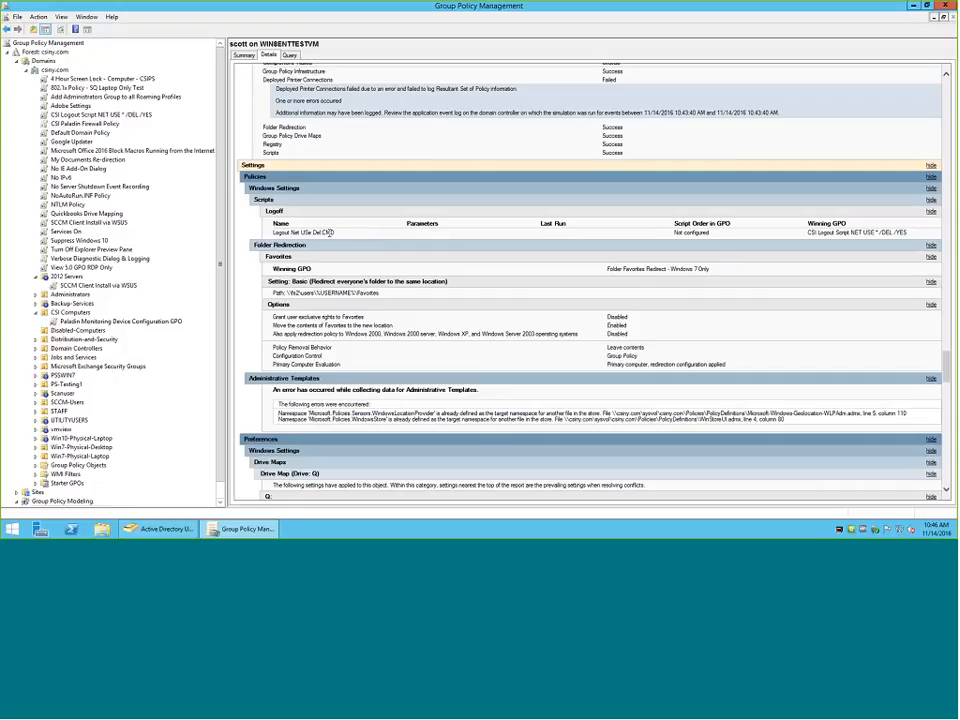
scroll(364, 233, down, 2)
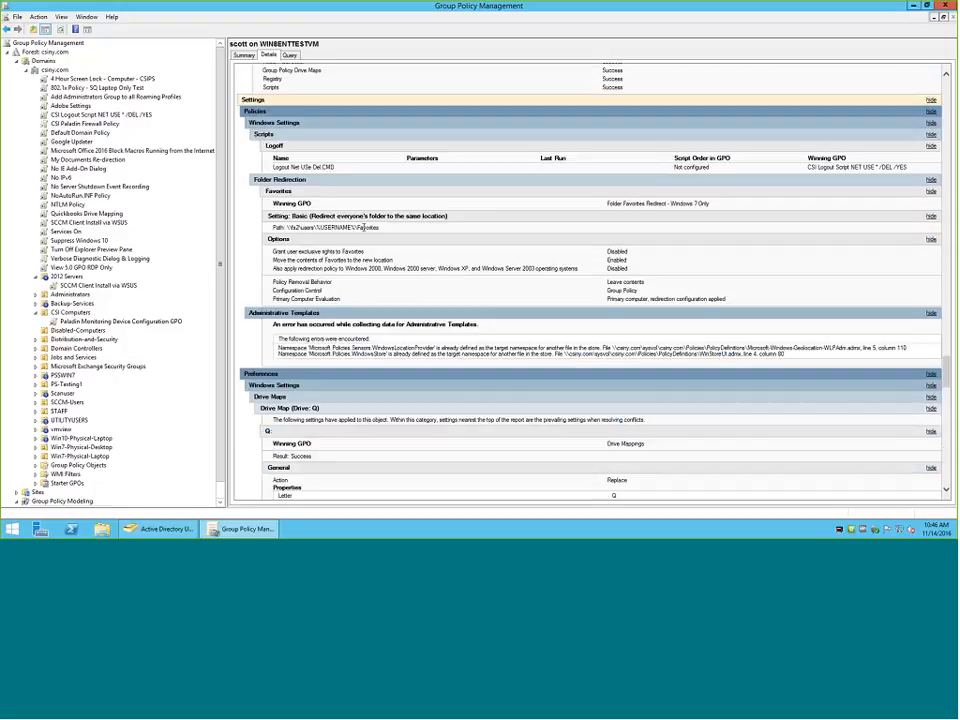
scroll(364, 232, down, 6)
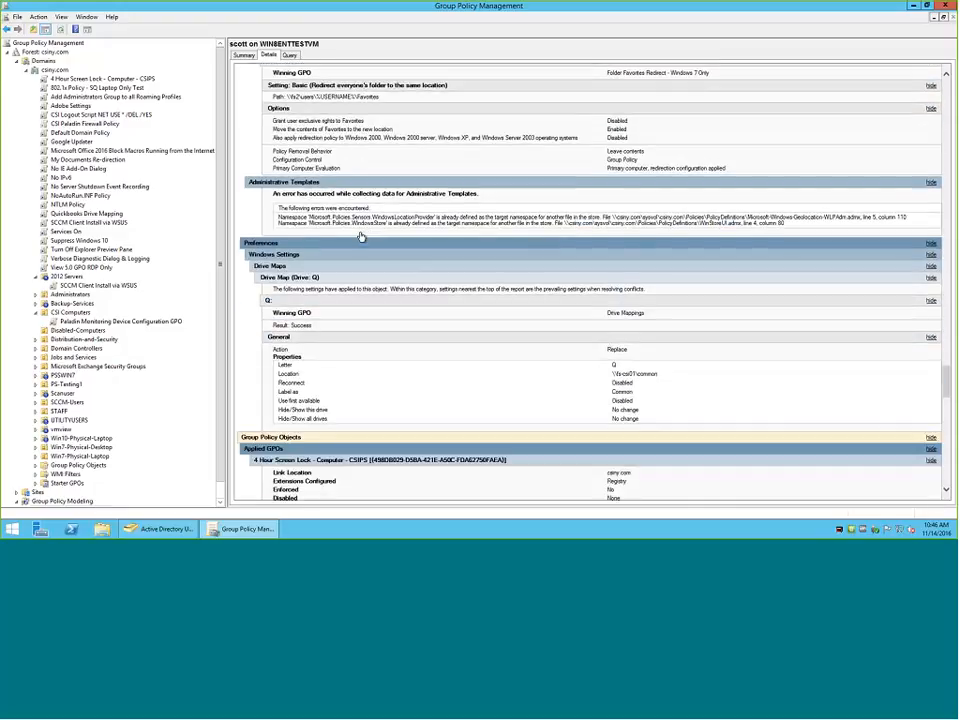
scroll(413, 230, down, 6)
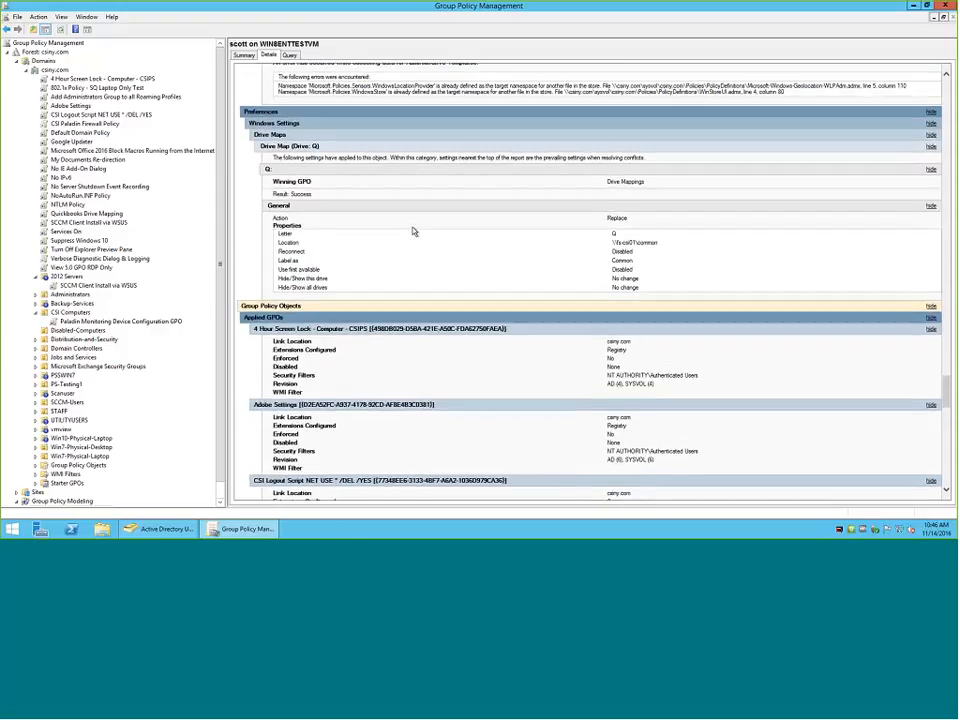
scroll(413, 231, down, 4)
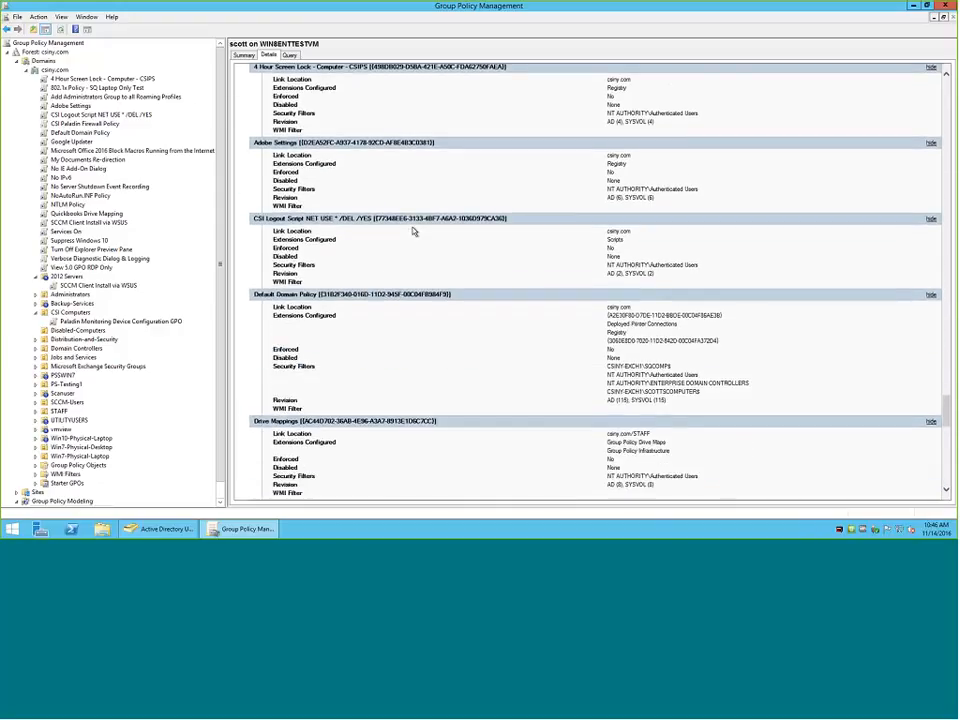
scroll(413, 231, down, 2)
Recheck the winning GPO of the logoff script, and examine the denied GPOs and WMI filters in the report's user details.
scroll(413, 231, up, 15)
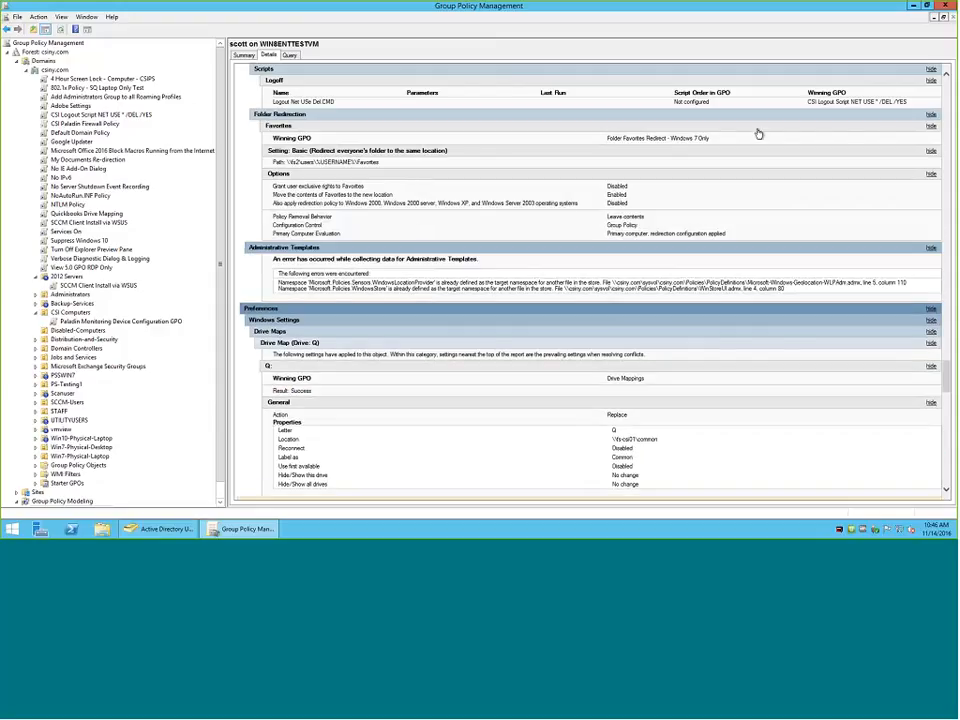
scroll(814, 111, up, 2)
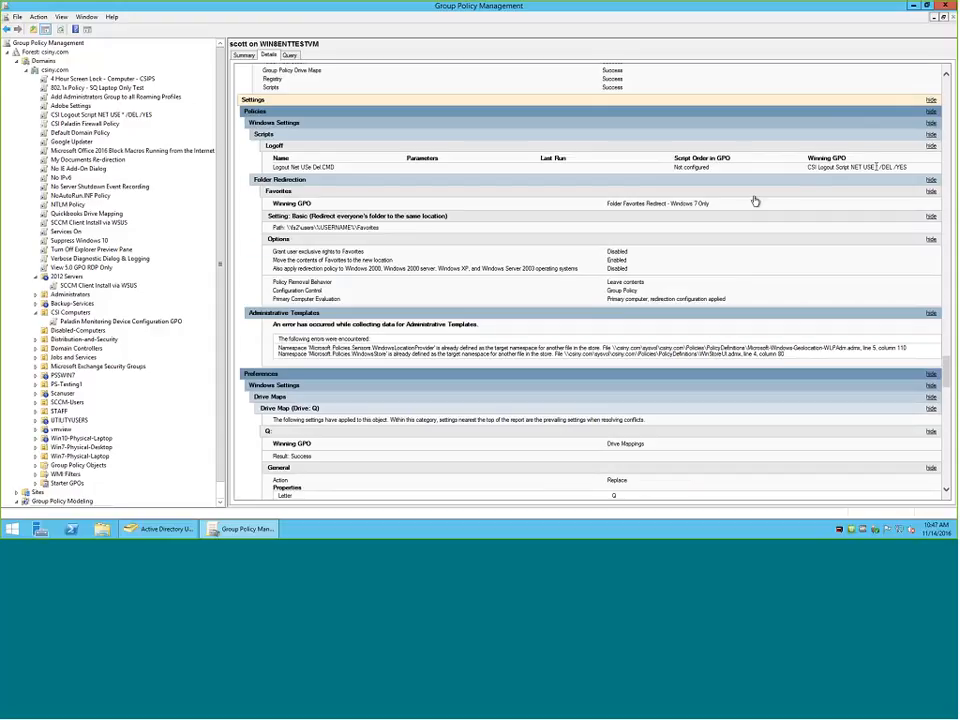
scroll(752, 200, down, 15)
scroll(751, 199, down, 10)
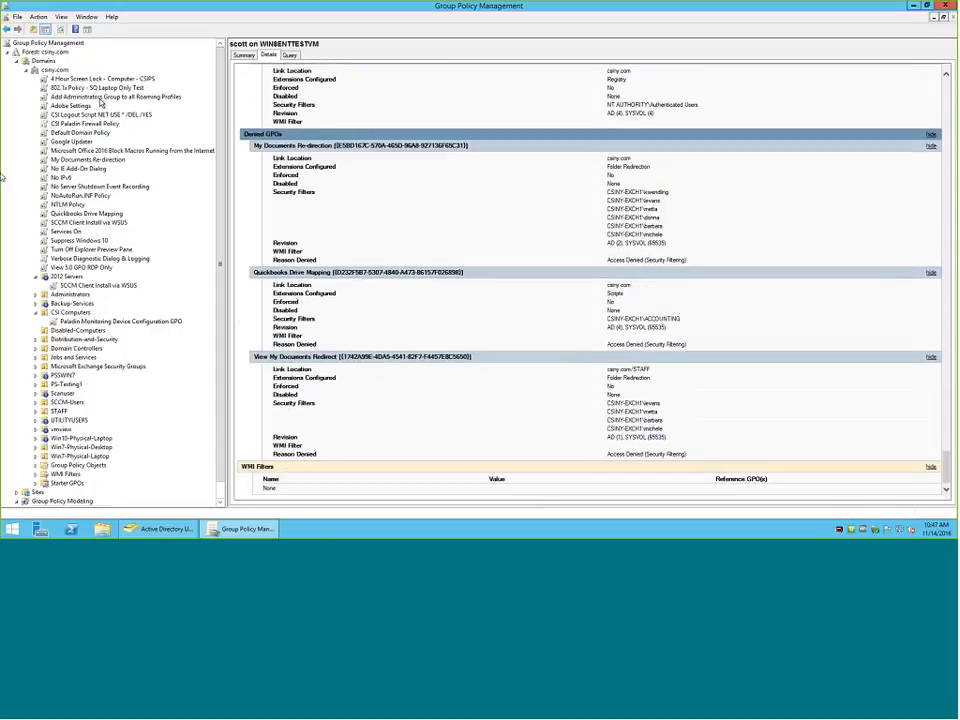
Show the settings of the CSI Logout Script NET USE * /DEL /YES GPO with all sections expanded.
click(80, 114)
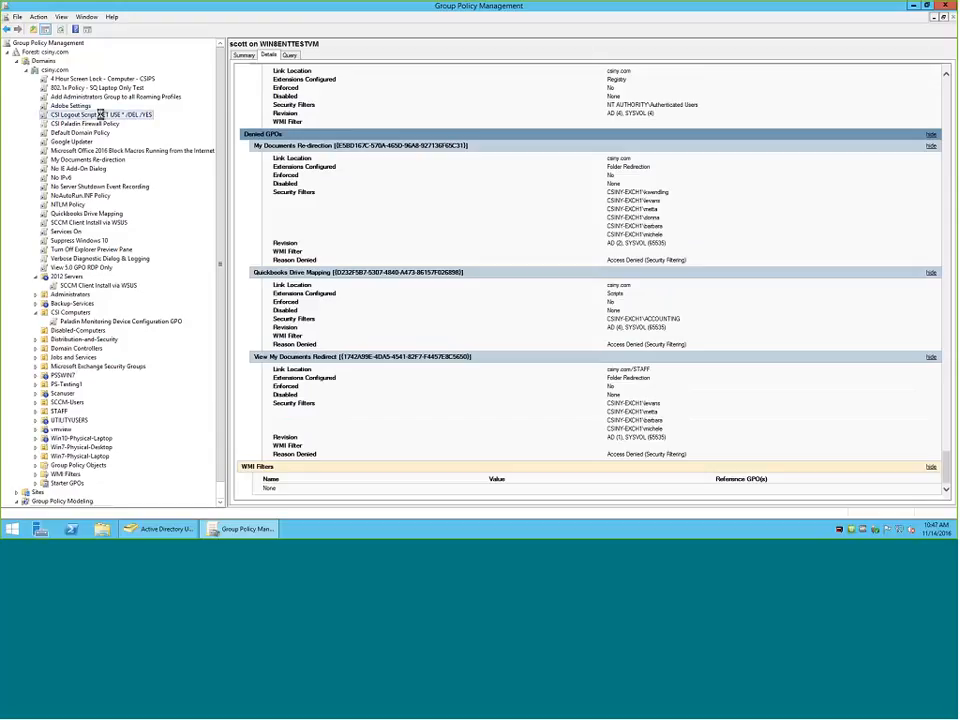
click(551, 285)
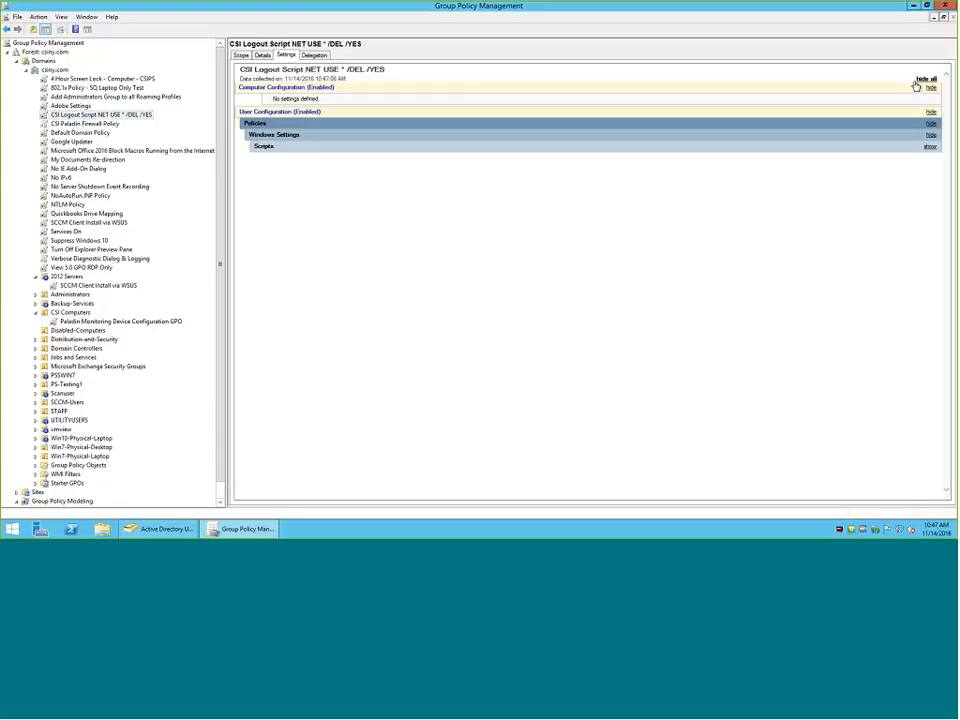
click(918, 79)
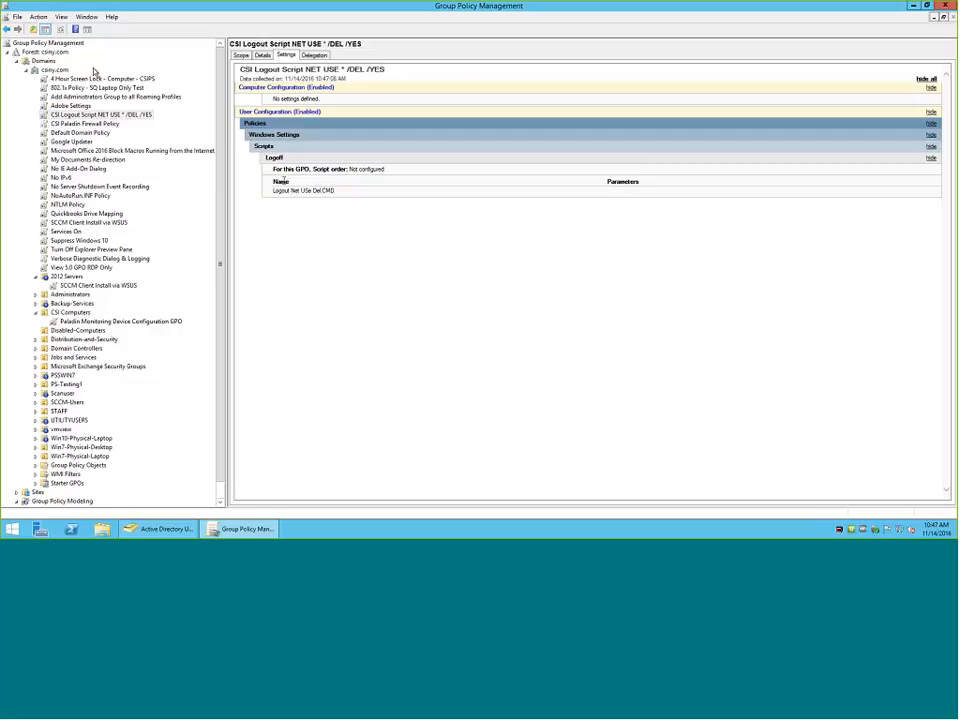
Open the CSI Logout Script GPO for editing and display the Logoff properties under the user's Windows Settings scripts.
right_click(111, 116)
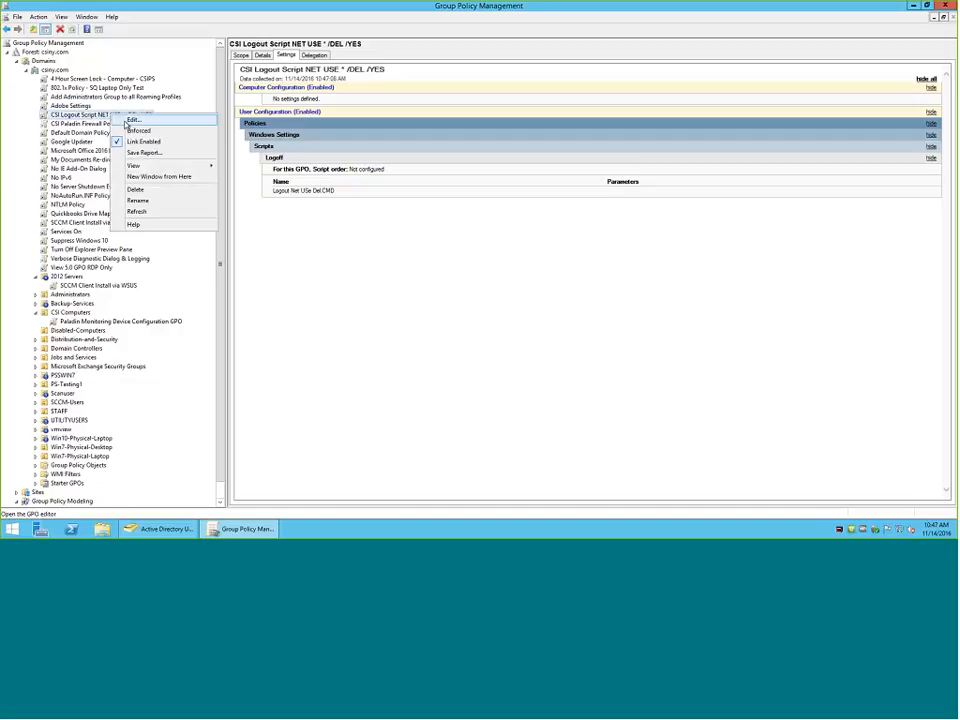
click(133, 120)
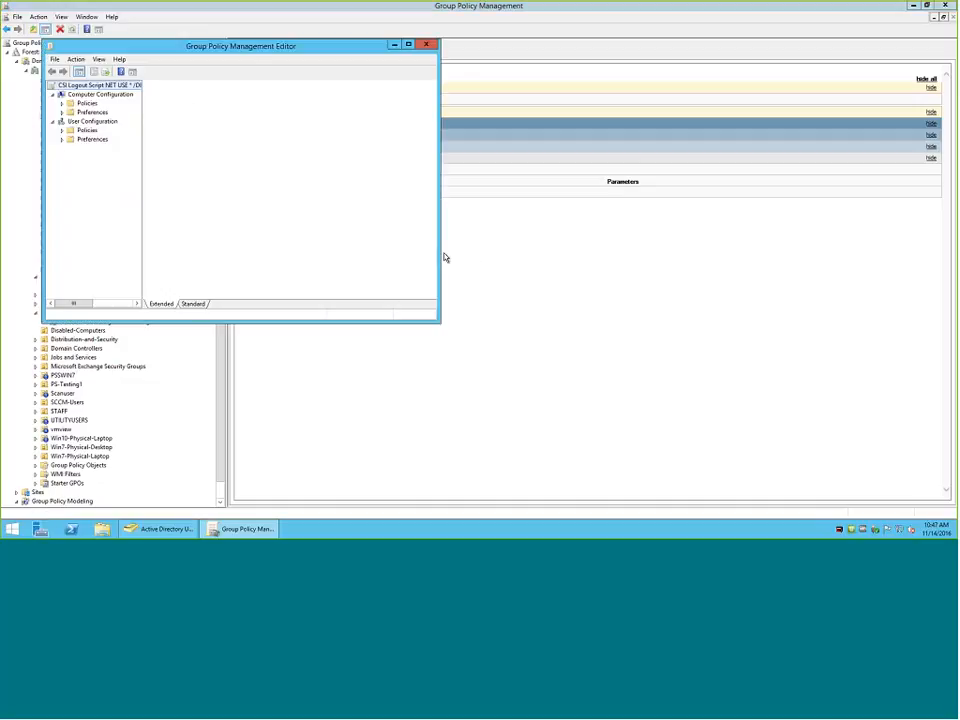
click(62, 131)
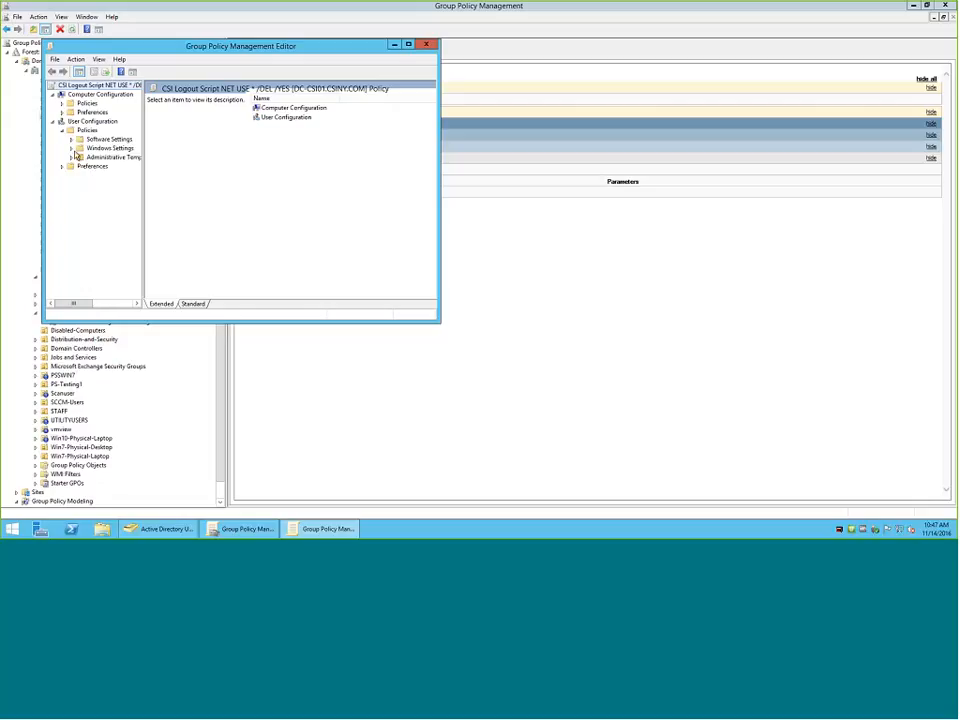
click(72, 148)
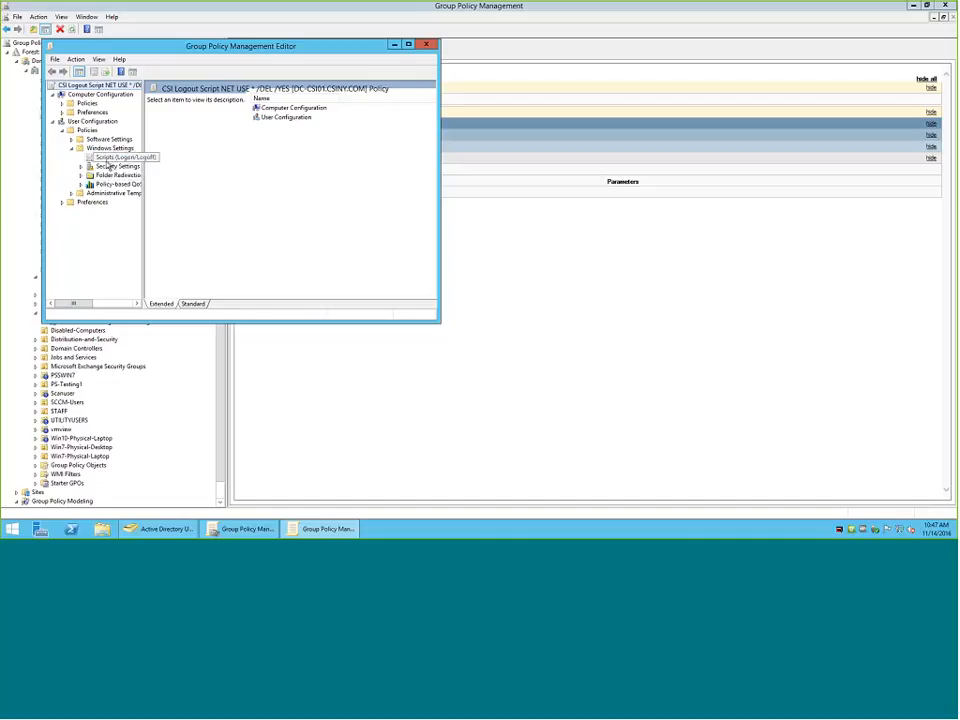
click(112, 158)
double_click(267, 117)
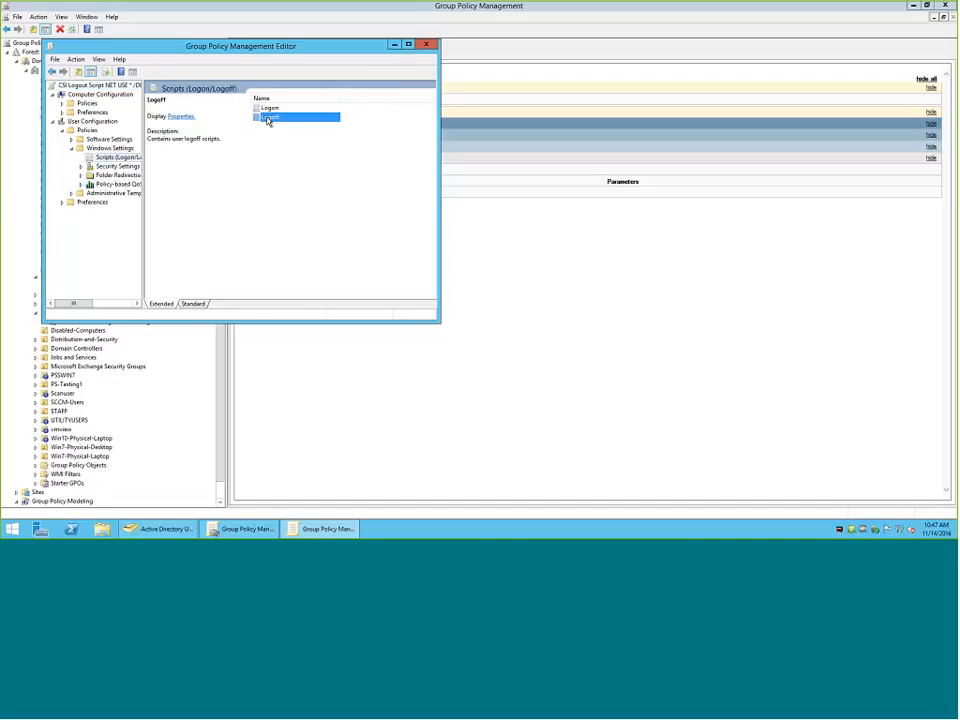
click(575, 316)
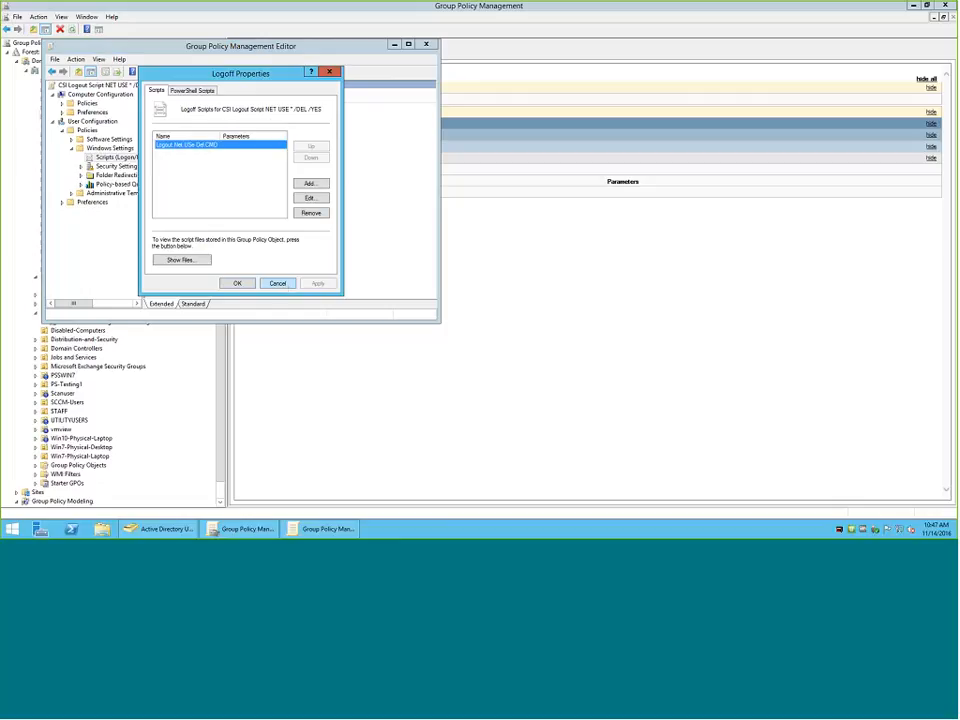
Cancel the Logoff properties, close the policy editor and dismiss the Administrative Templates message.
click(280, 283)
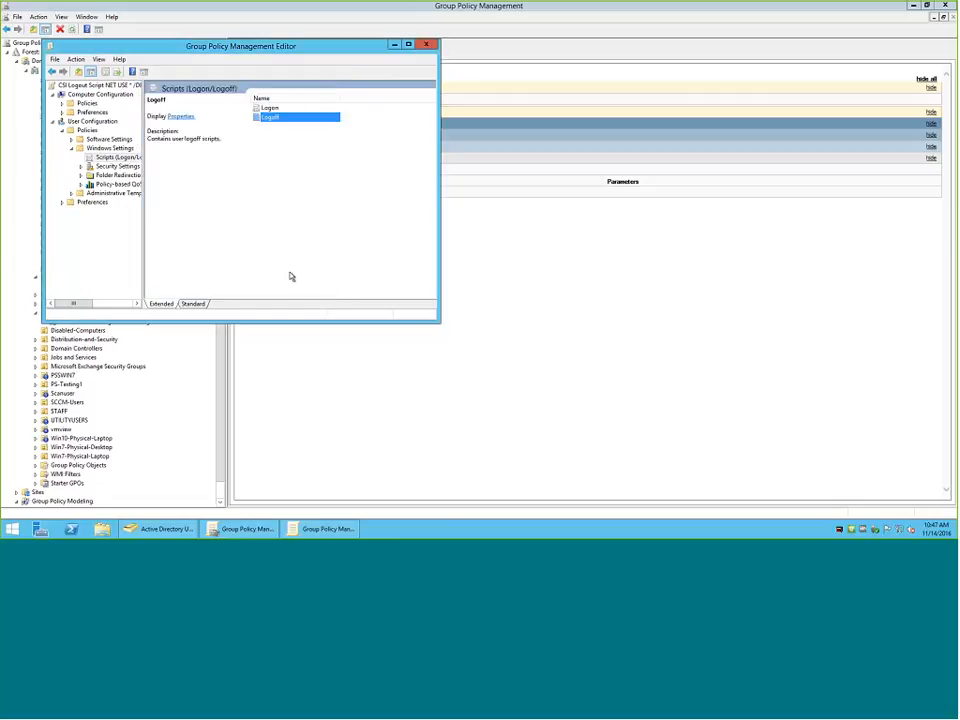
click(426, 44)
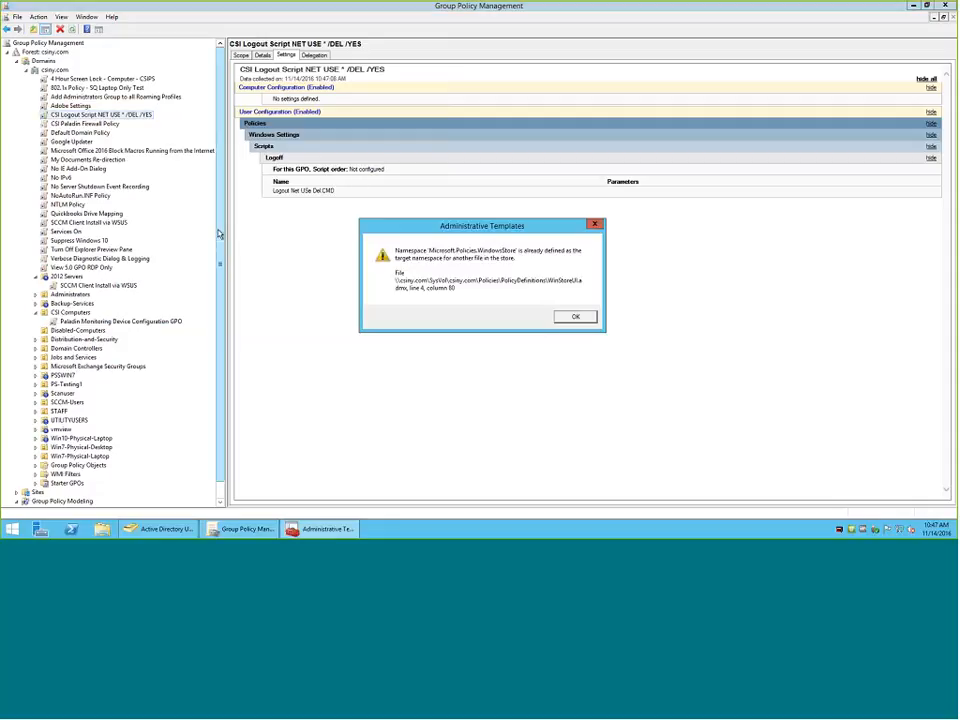
click(575, 318)
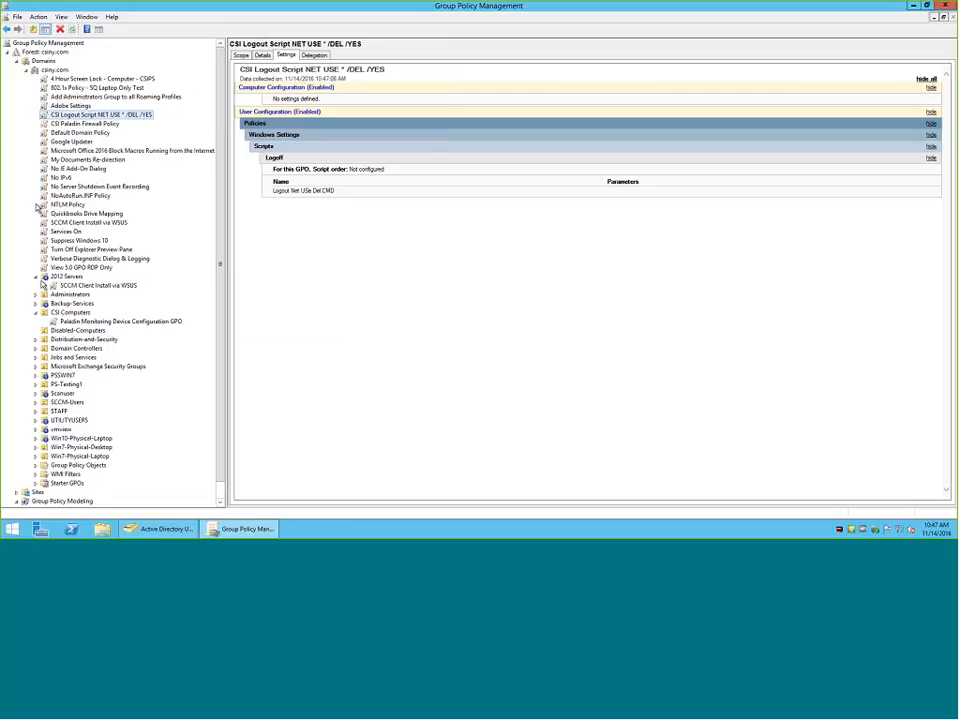
Collapse the 2012 Servers and CSI Computers organizational units under csiny.com.
click(35, 276)
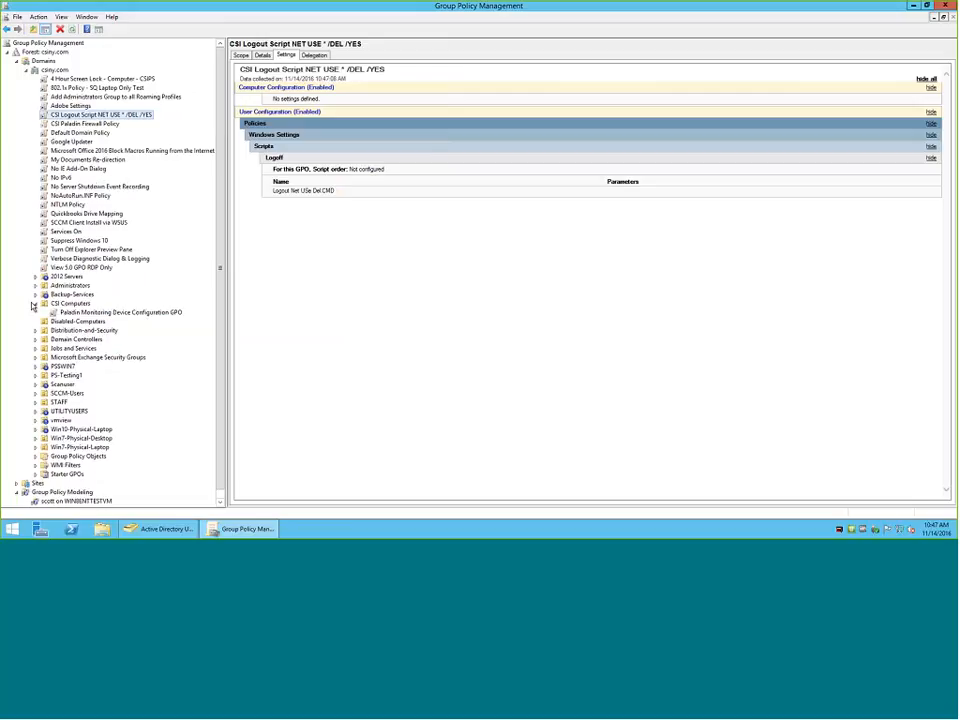
click(34, 304)
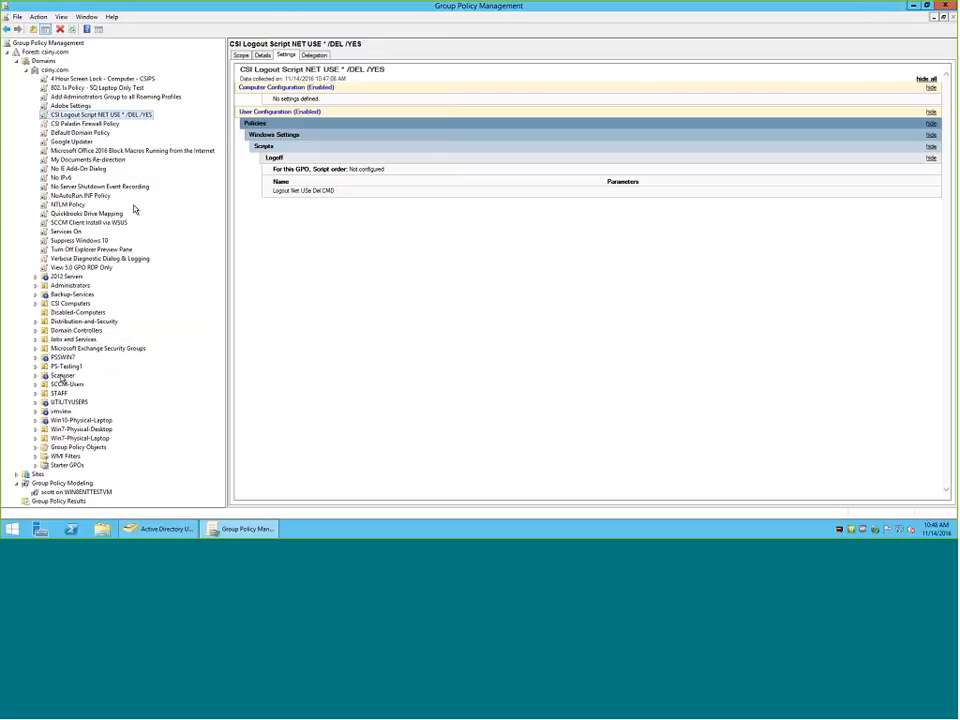
Revisit the Group Policy Modeling report for WIN8ENTTESTVM and display the Group Policy Results container.
click(68, 483)
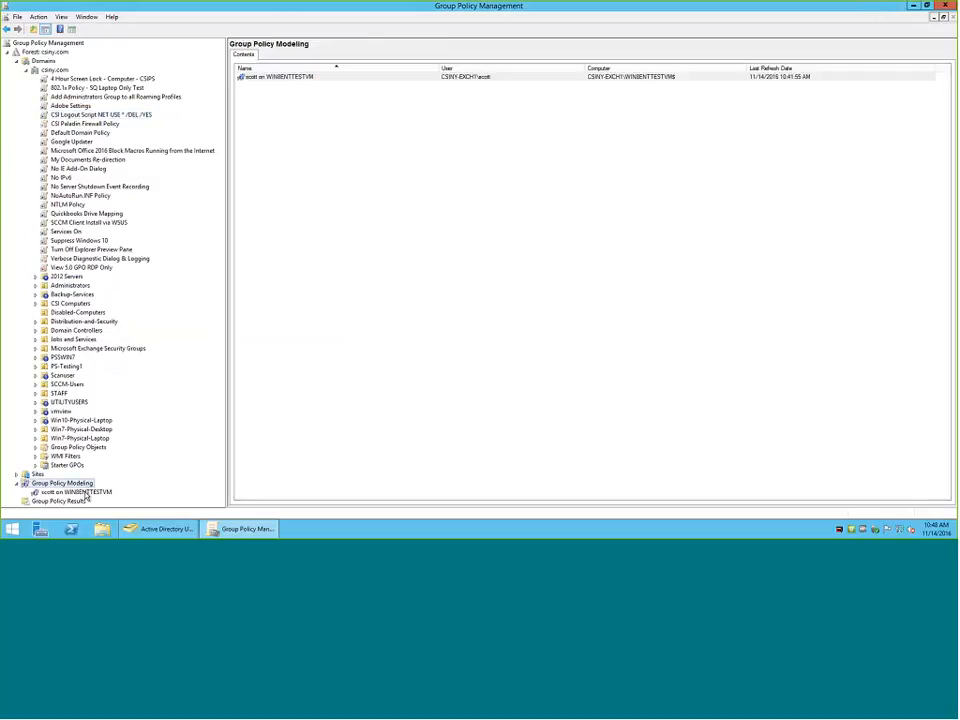
click(88, 492)
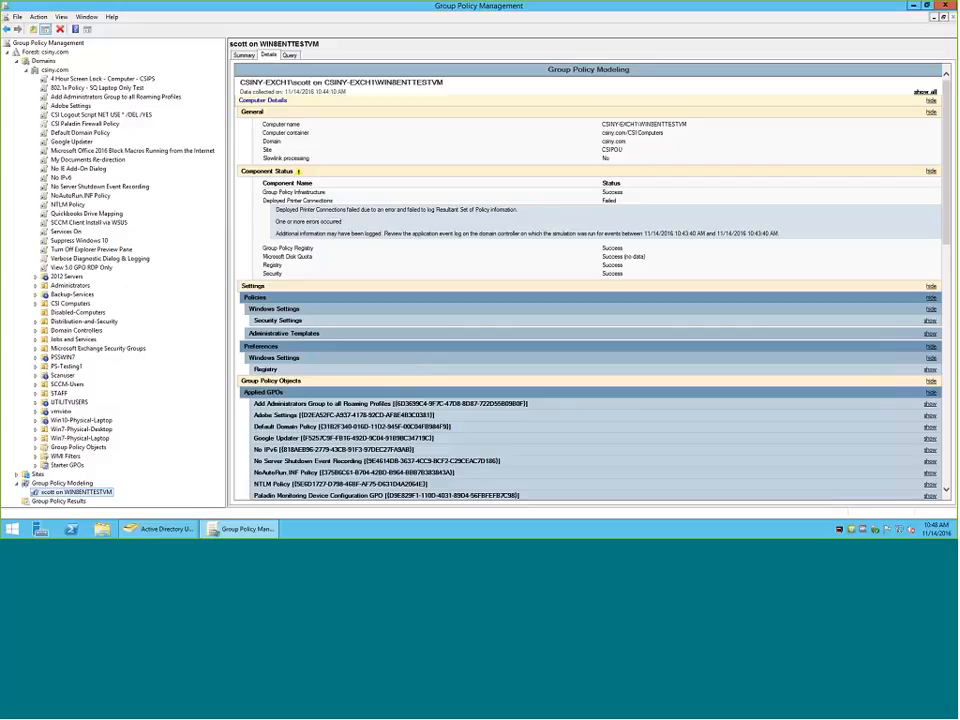
click(70, 503)
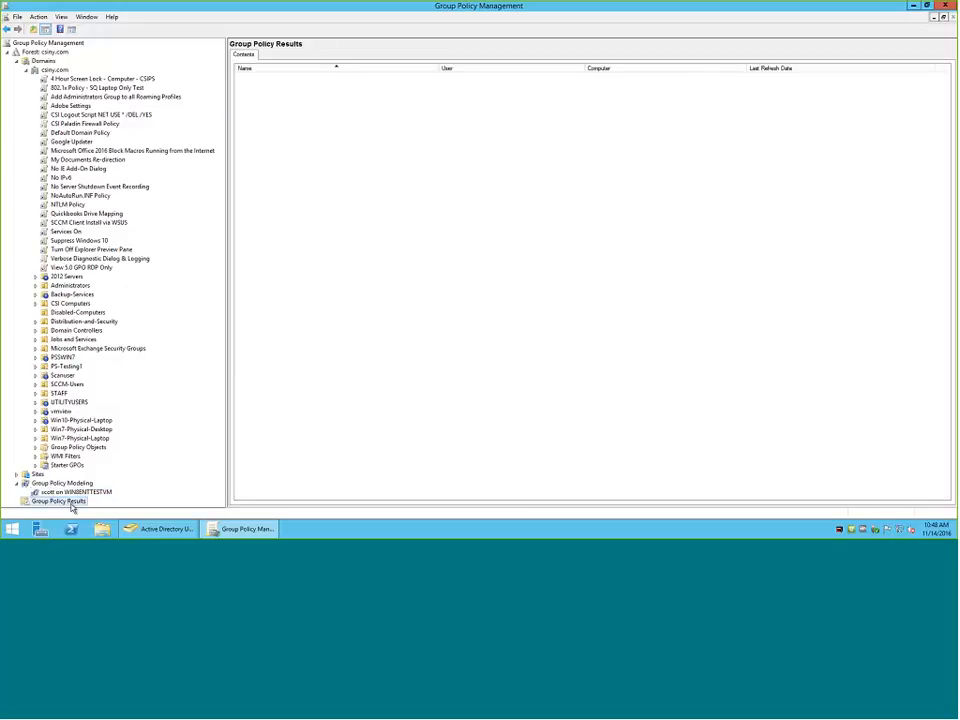
Start the Group Policy Results Wizard and advance to its computer selection, moving the wizard clear of the console tree.
right_click(71, 508)
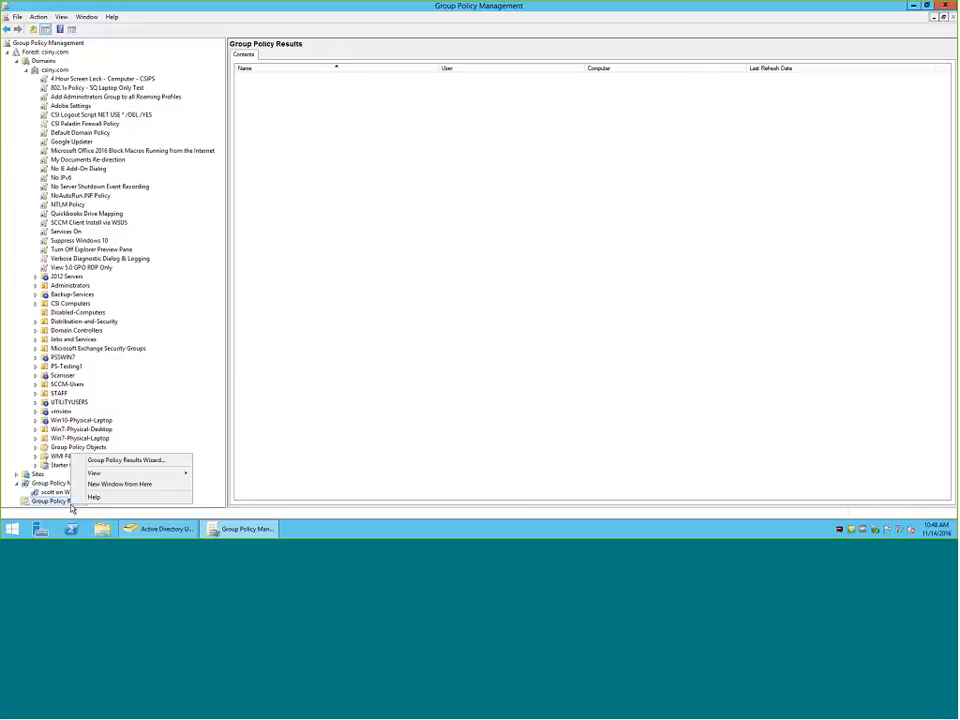
click(113, 463)
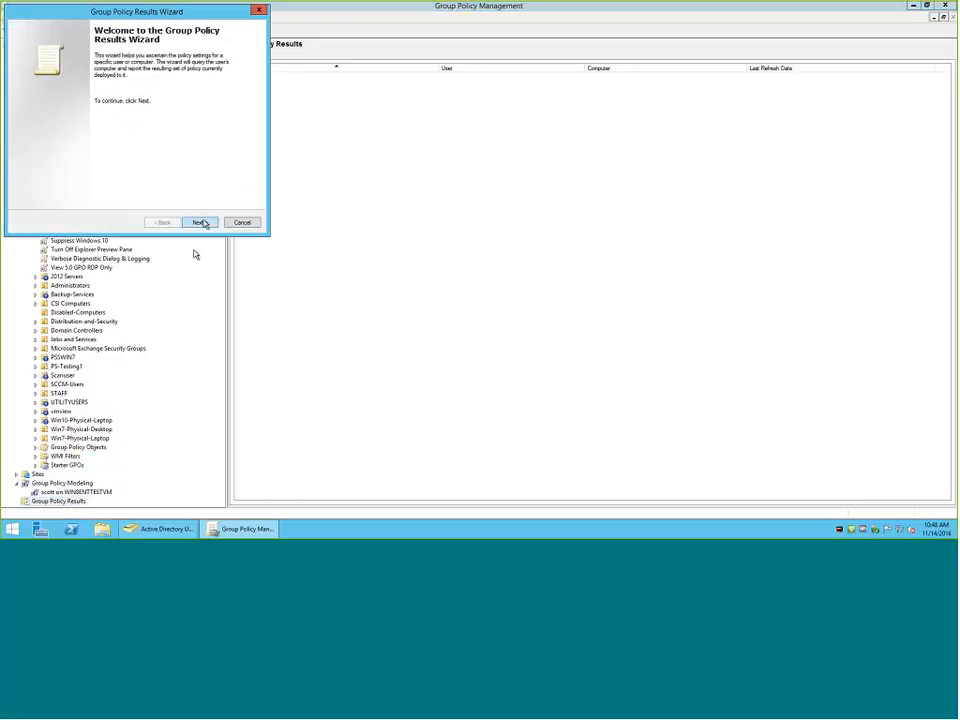
click(199, 222)
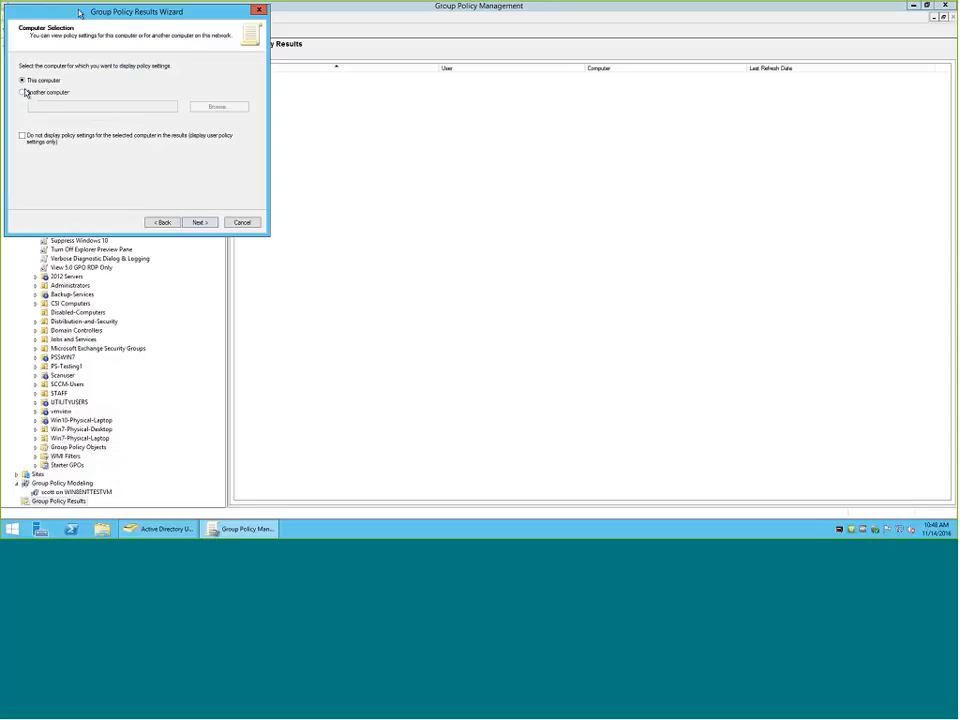
drag(82, 12, 390, 91)
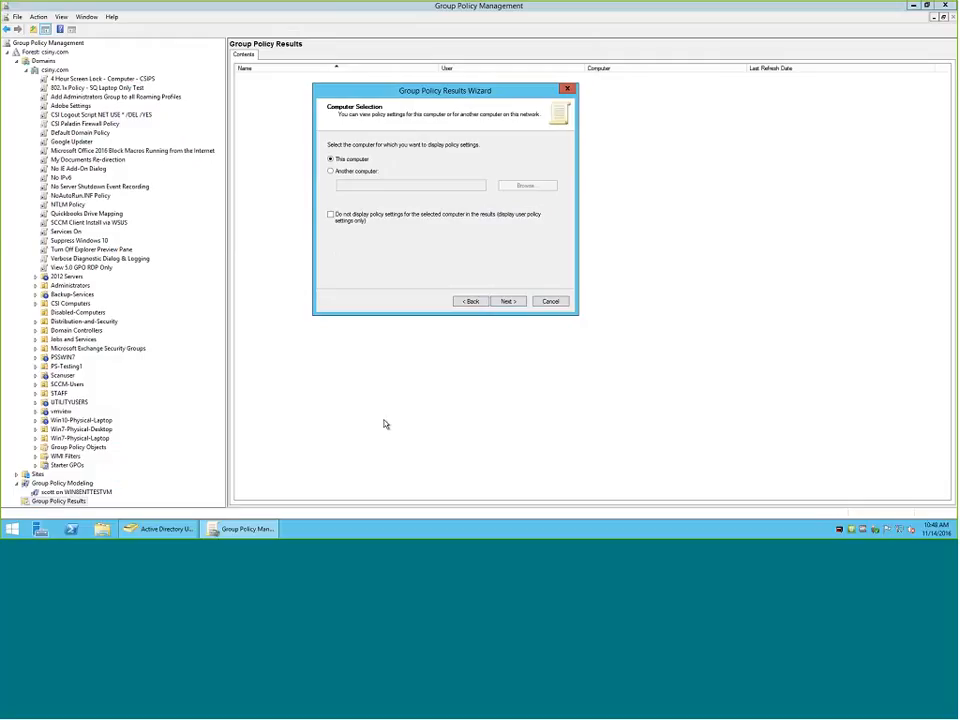
Try to find another computer in csiny.com whose name starts with w7.
click(331, 172)
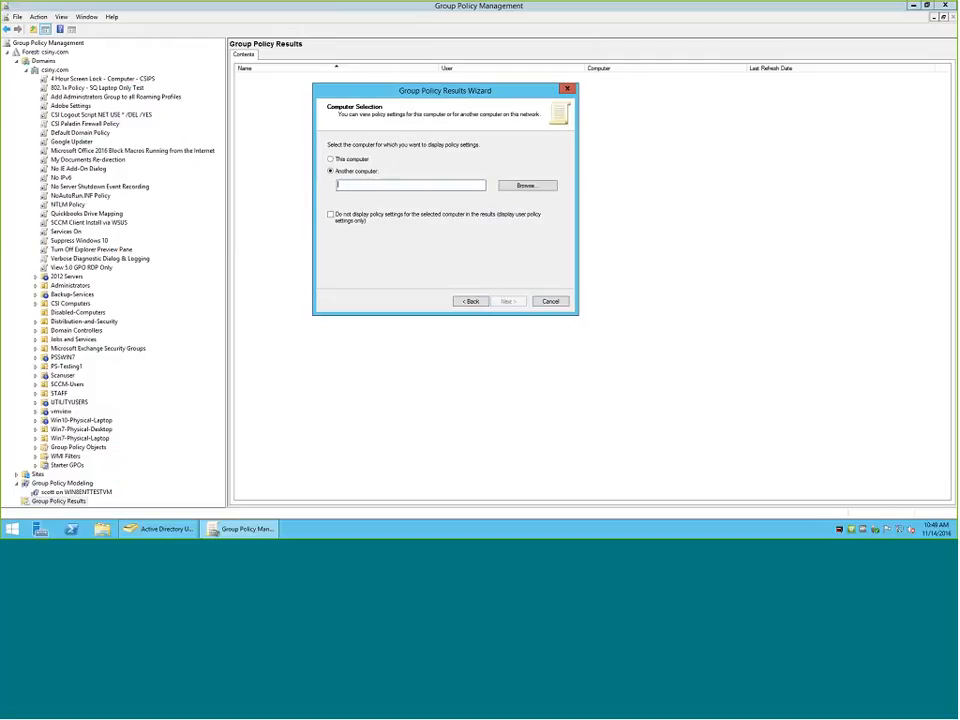
click(527, 185)
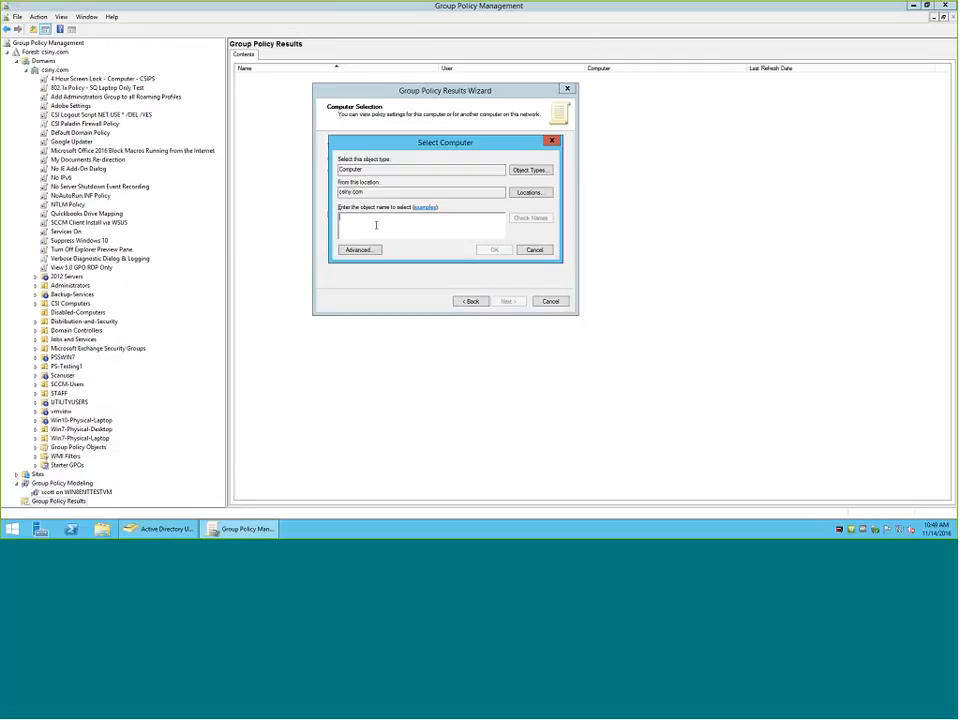
text(w7)
click(530, 218)
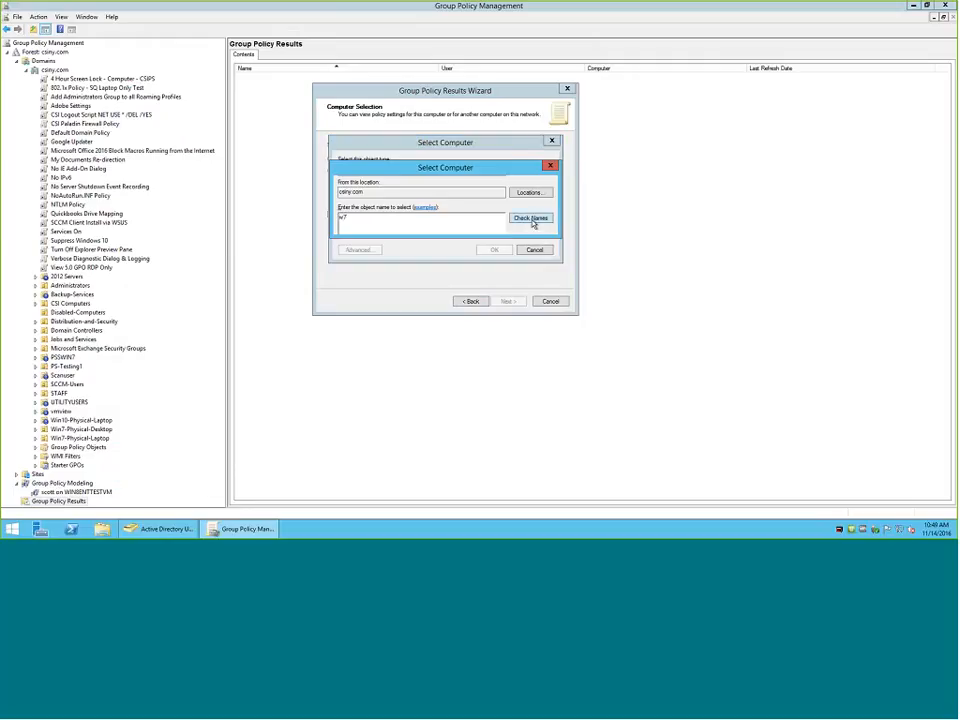
key(Return)
key(BackSpace)
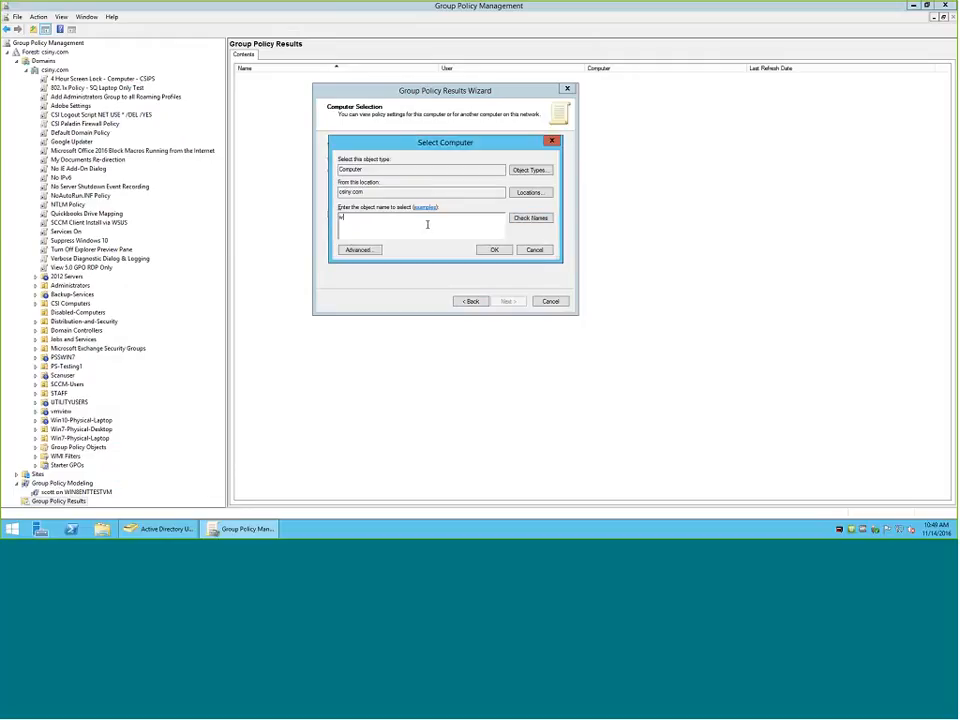
Try to use WIN10-PREVIEW from the computers matching "w" as the results target, and dismiss the connection error.
click(516, 221)
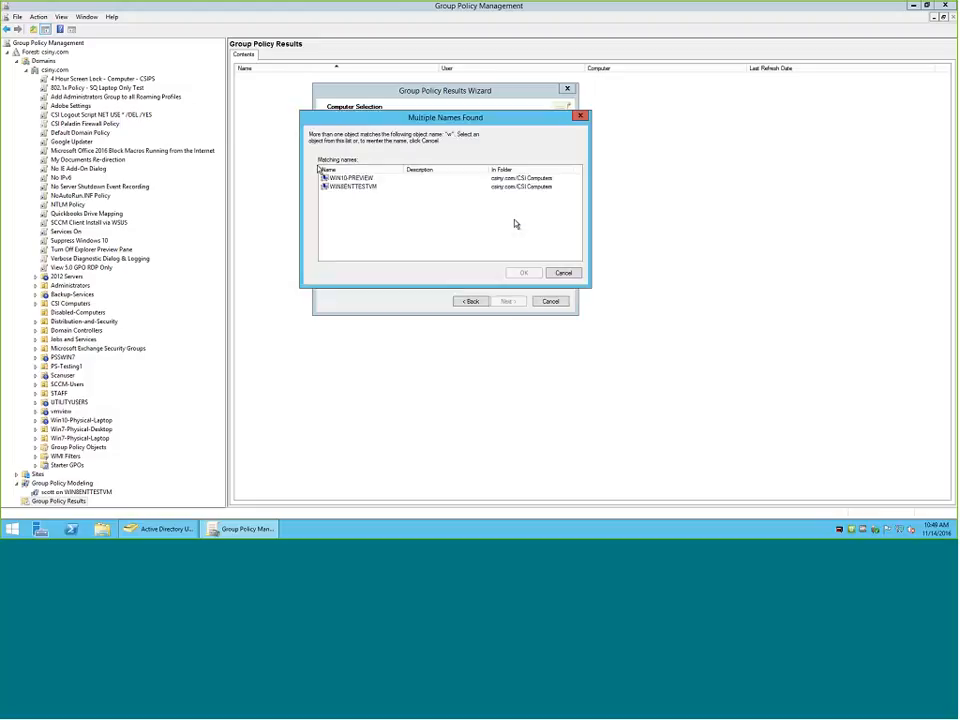
click(350, 177)
click(522, 272)
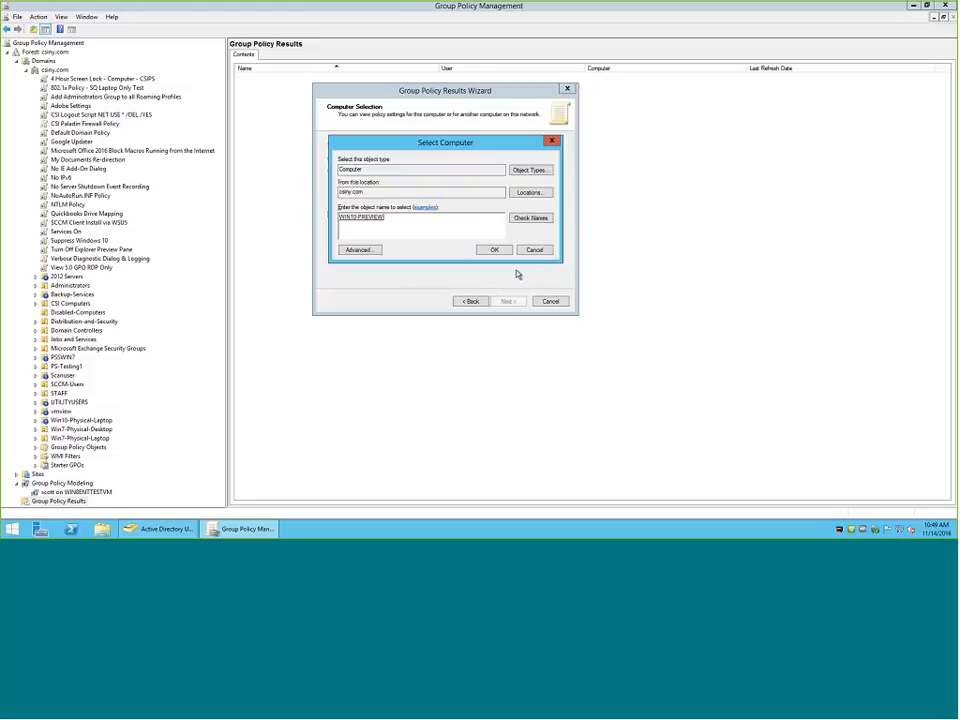
click(494, 251)
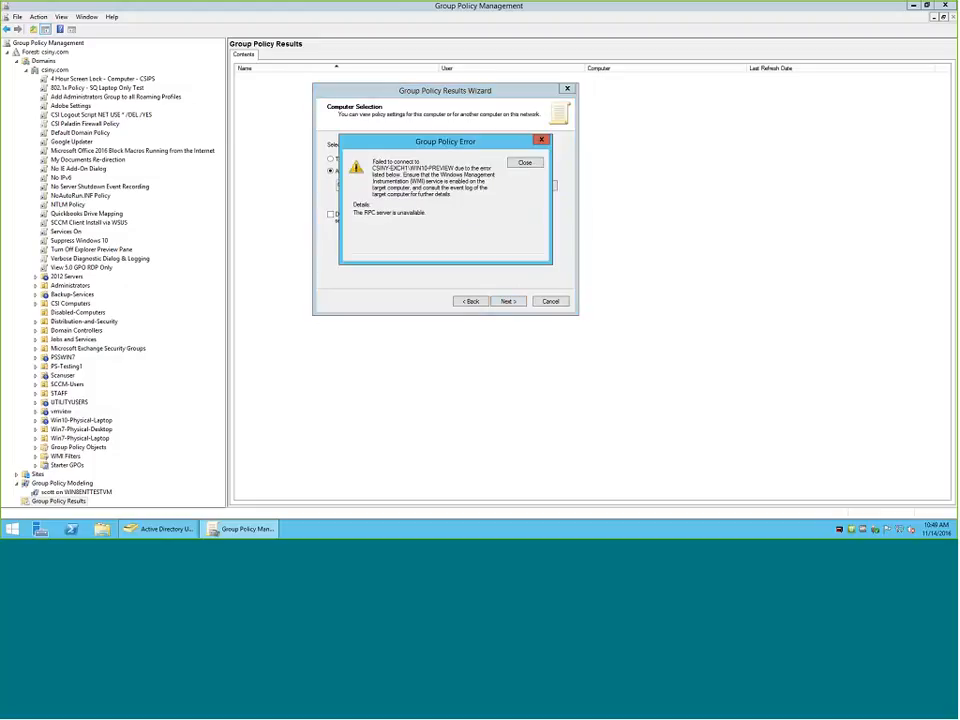
click(520, 163)
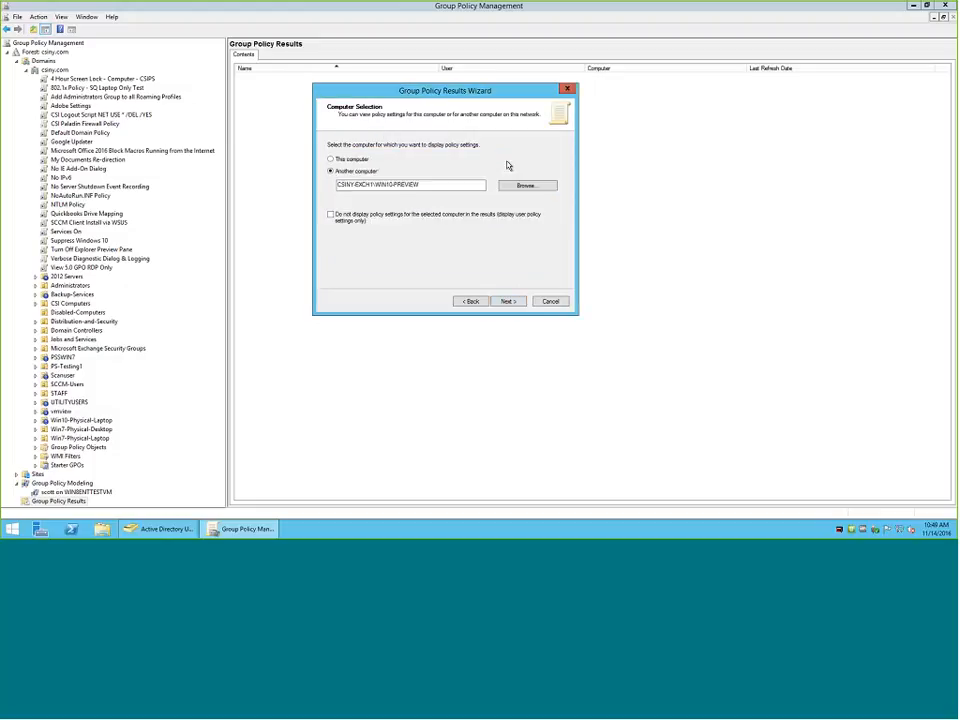
List all csiny.com computers, choose SQ-W7X64 as the other computer, and continue to the user selection.
click(332, 160)
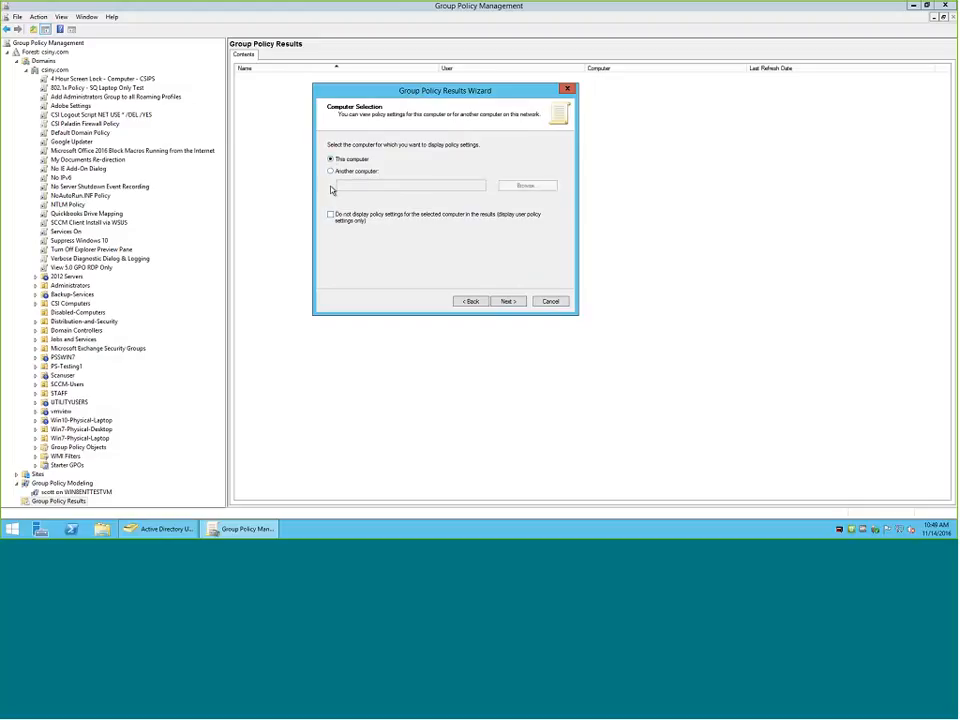
click(335, 172)
click(525, 185)
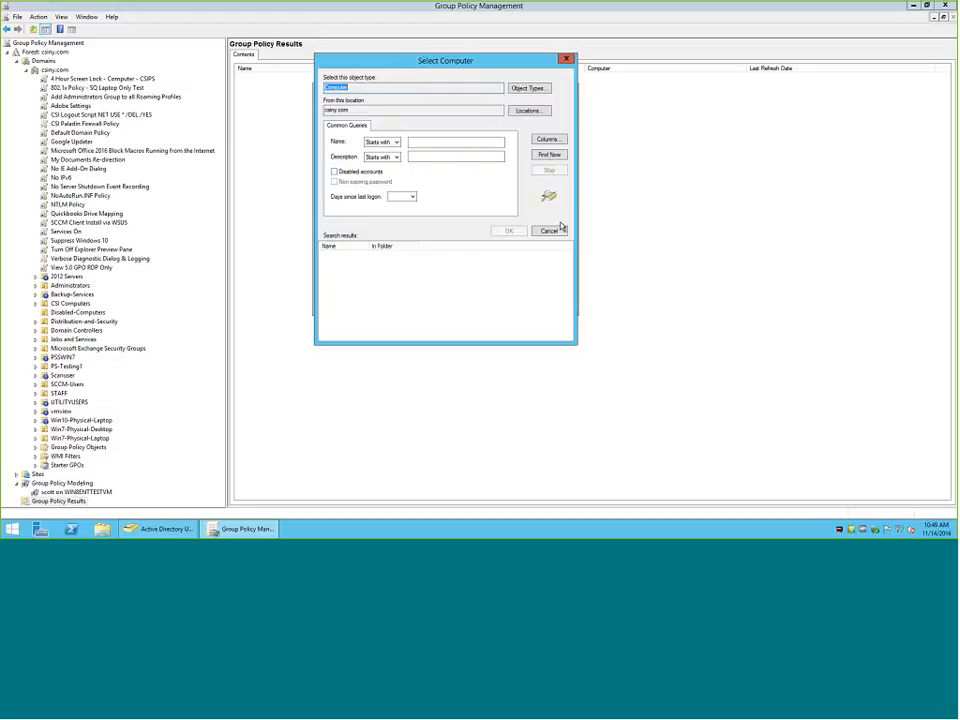
click(548, 155)
scroll(405, 316, down, 10)
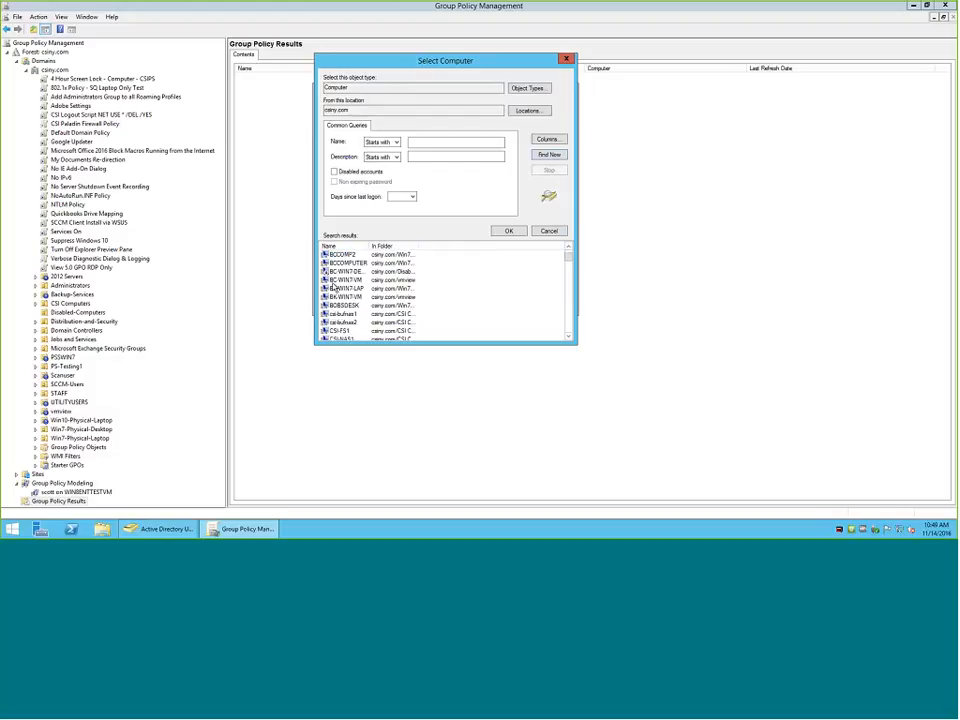
scroll(332, 288, down, 10)
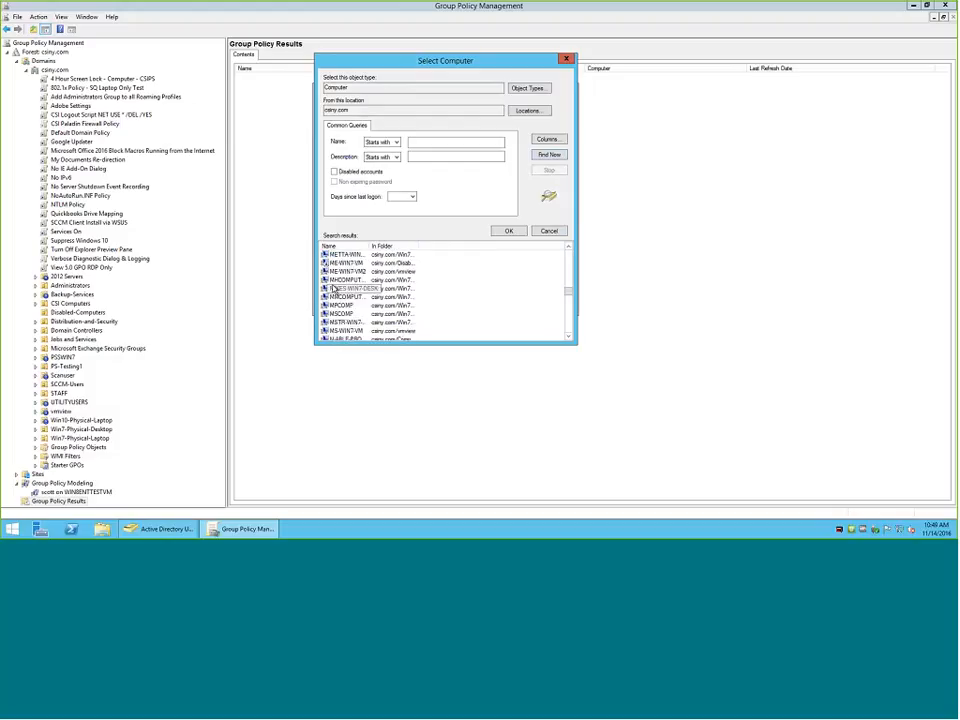
scroll(332, 289, up, 2)
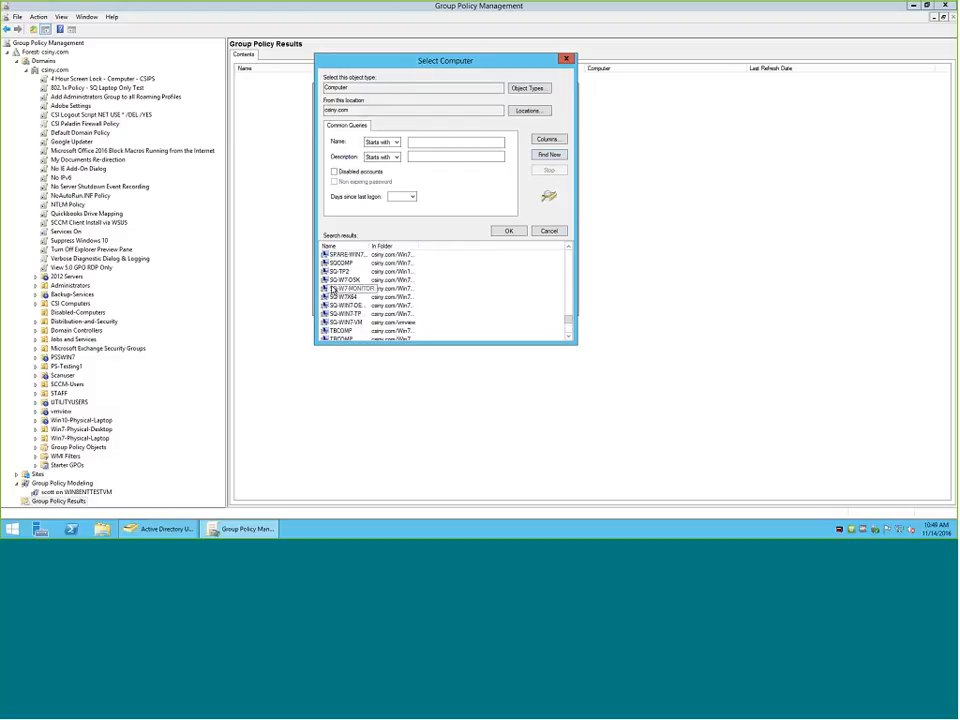
click(342, 297)
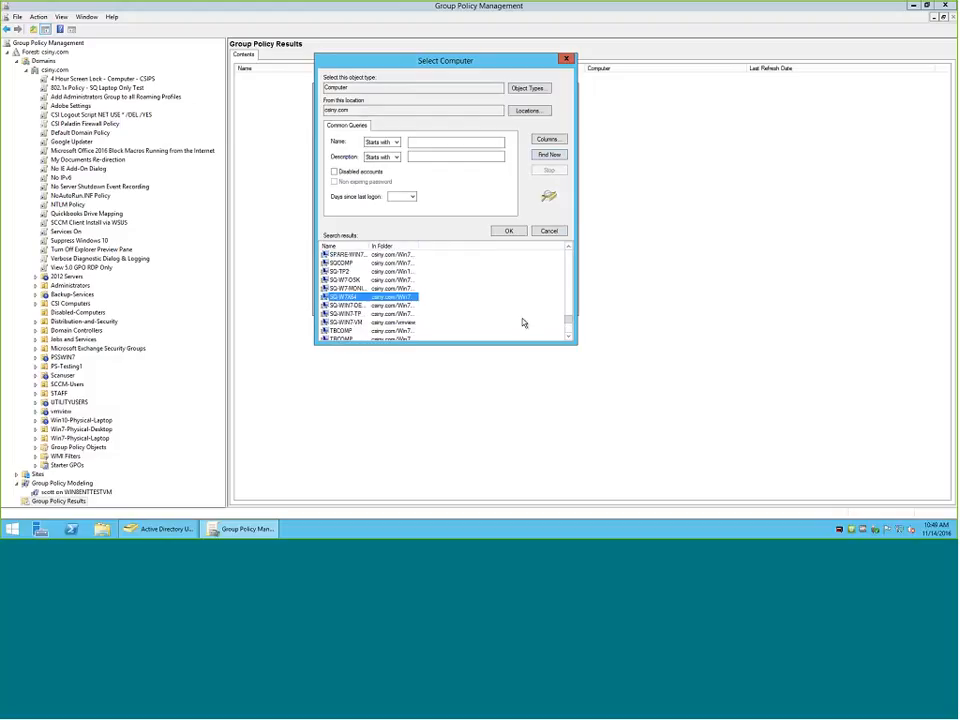
click(509, 232)
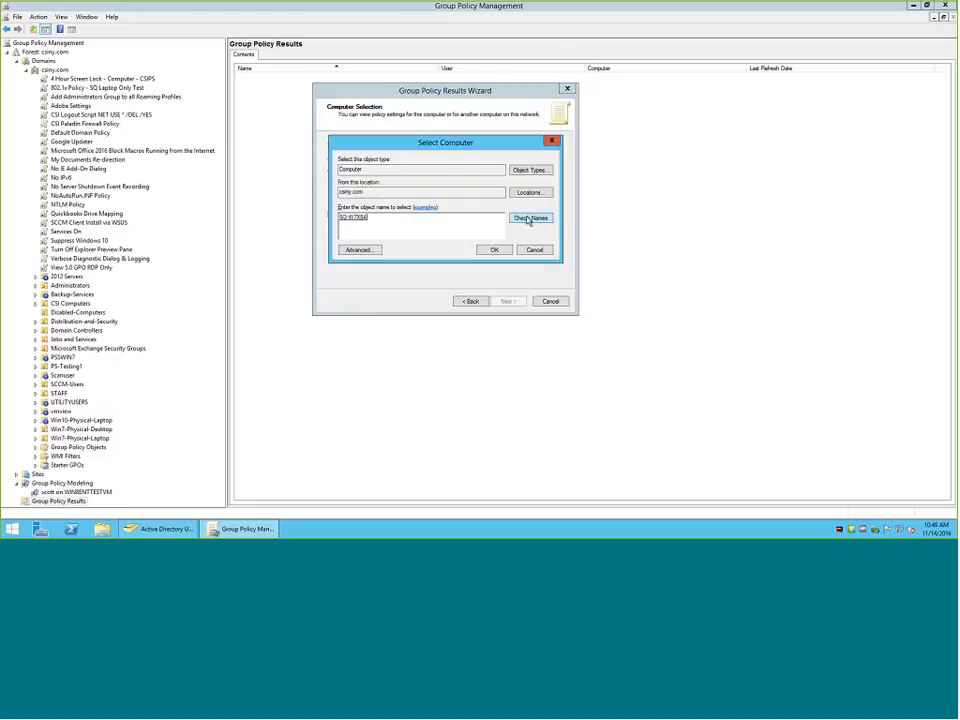
click(493, 250)
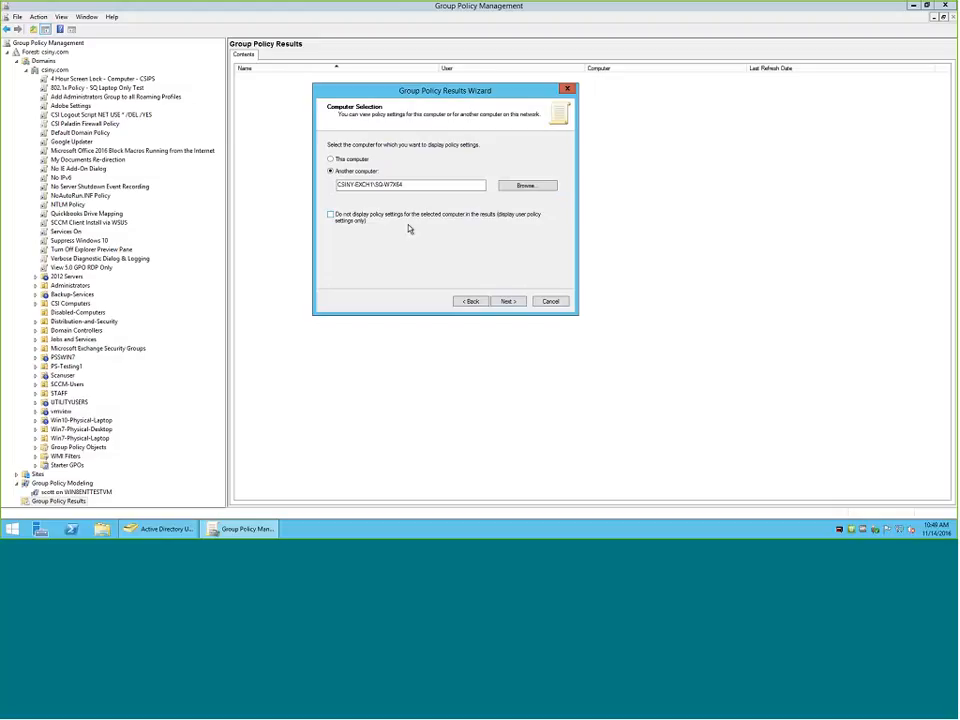
click(510, 301)
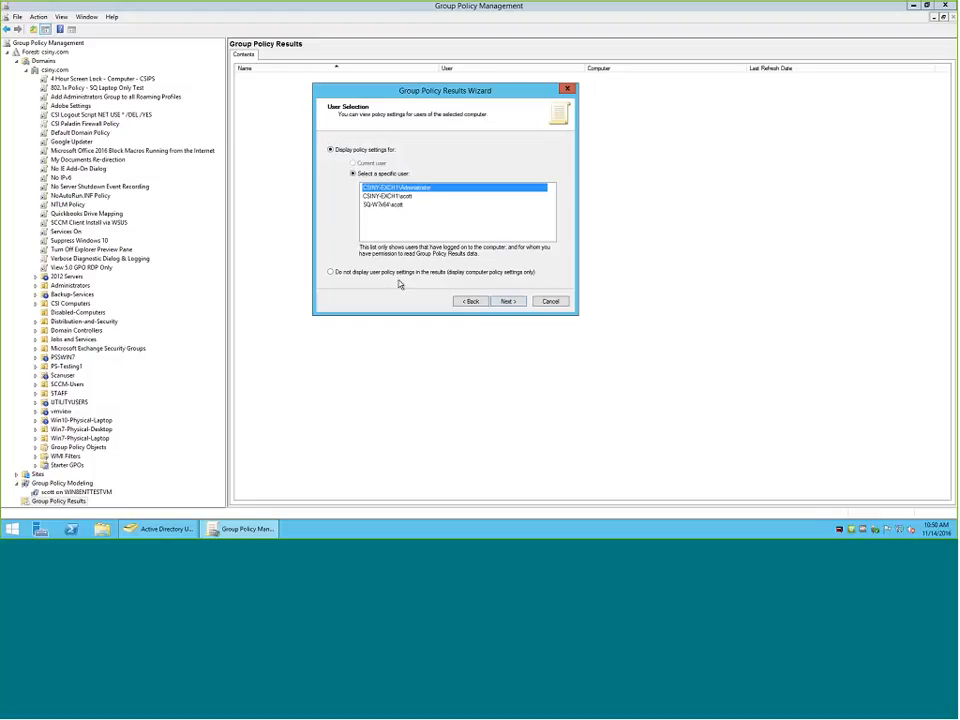
Select the non-administrator CSINY-EXCH1 domain account and generate the Group Policy Results report for SQ-W7X64.
click(410, 197)
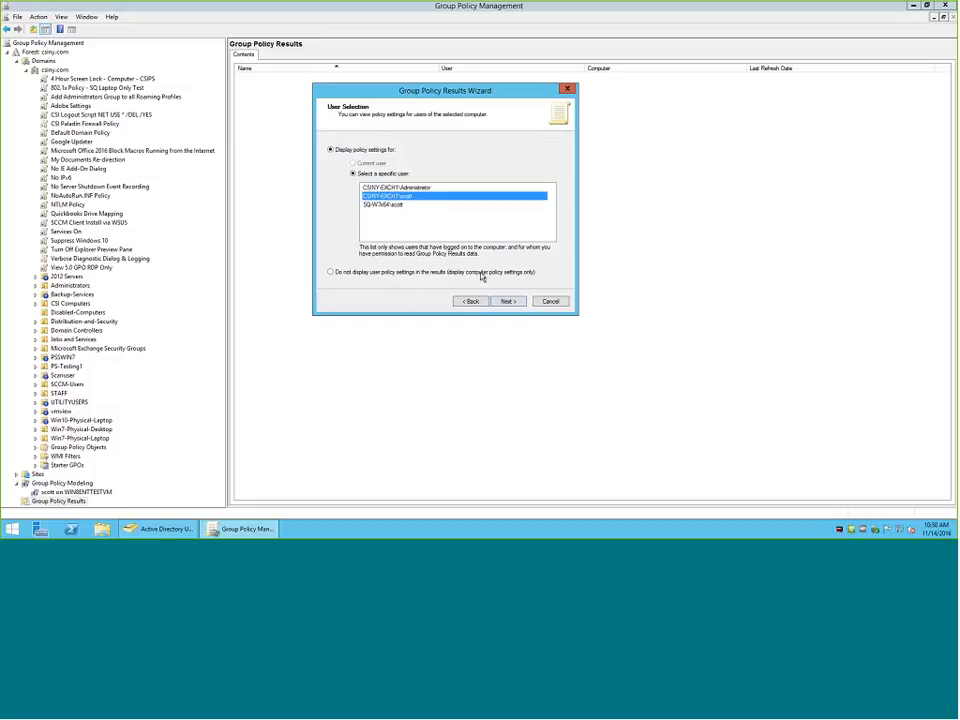
click(510, 302)
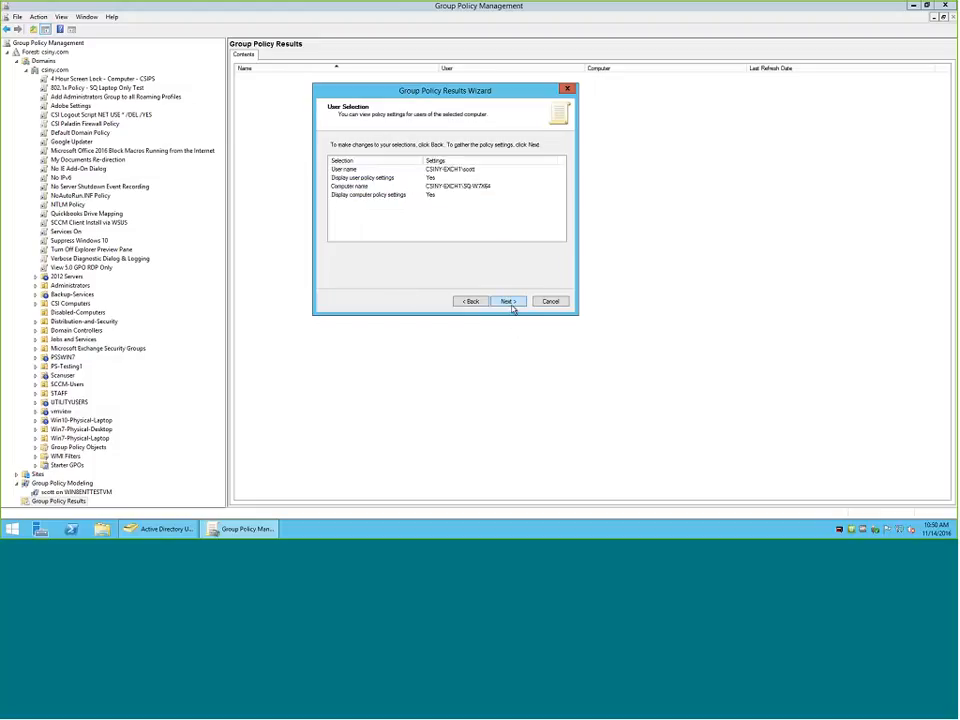
click(511, 307)
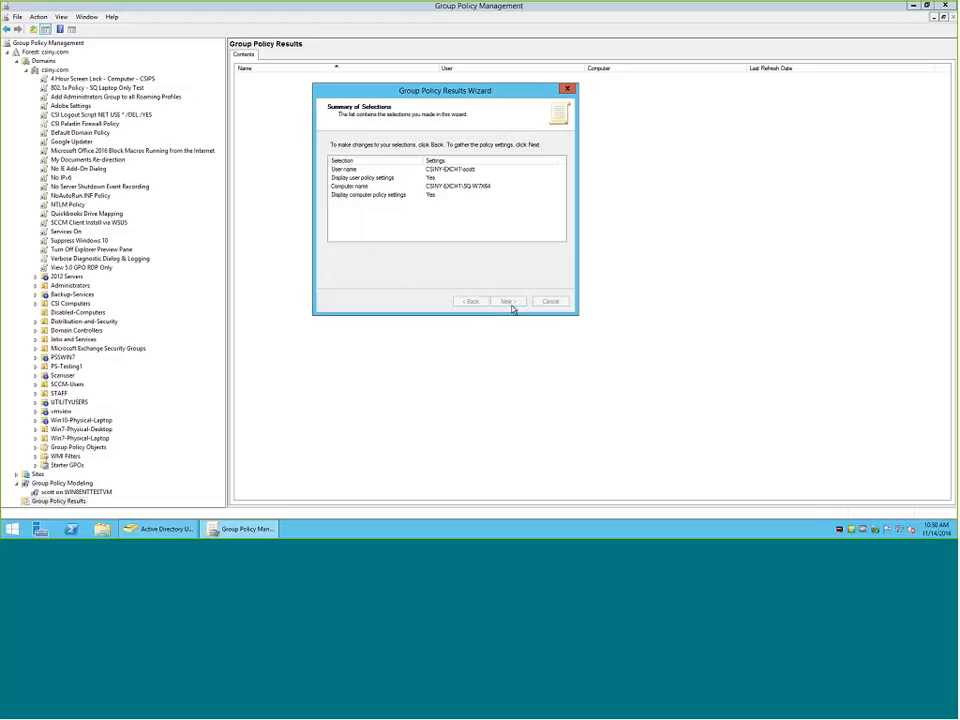
click(510, 304)
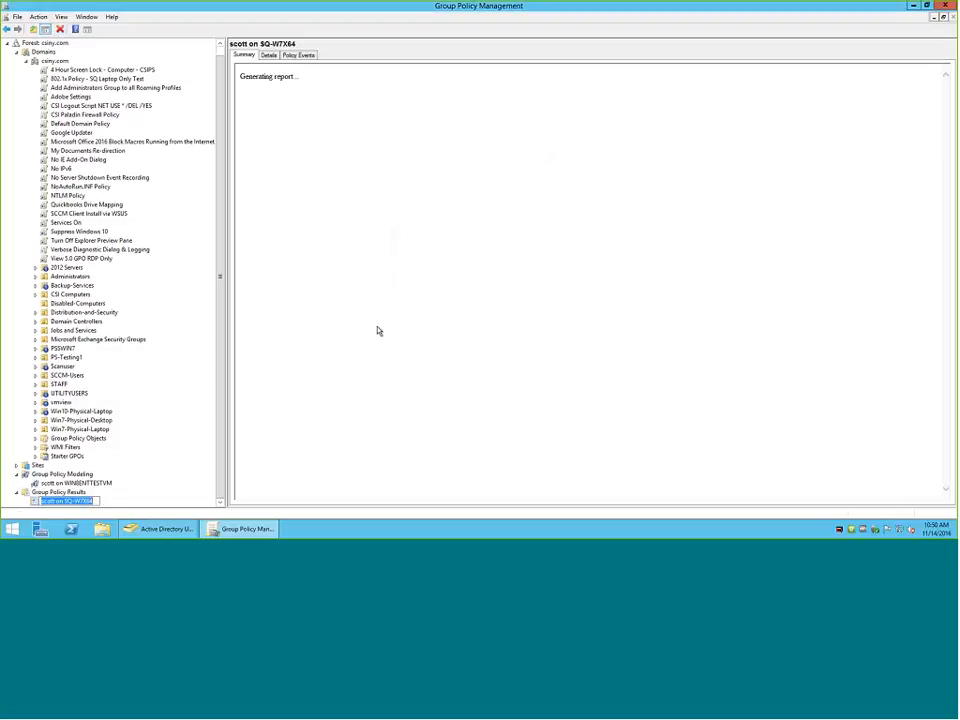
Keep the new report's default name and review the computer and user policy alerts in its summary.
click(35, 501)
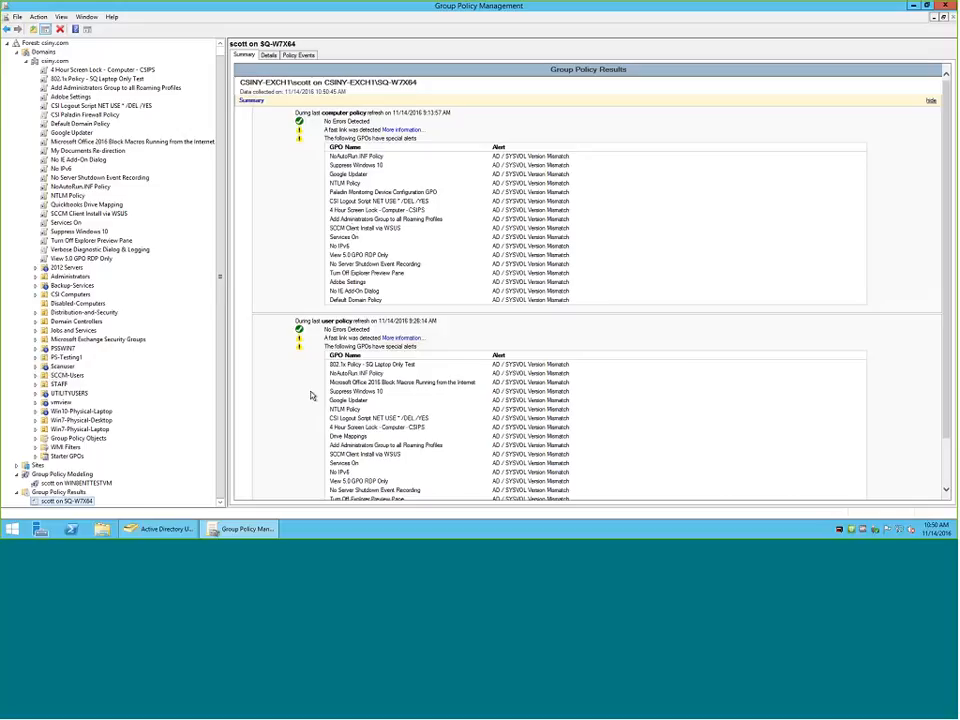
scroll(307, 402, down, 1)
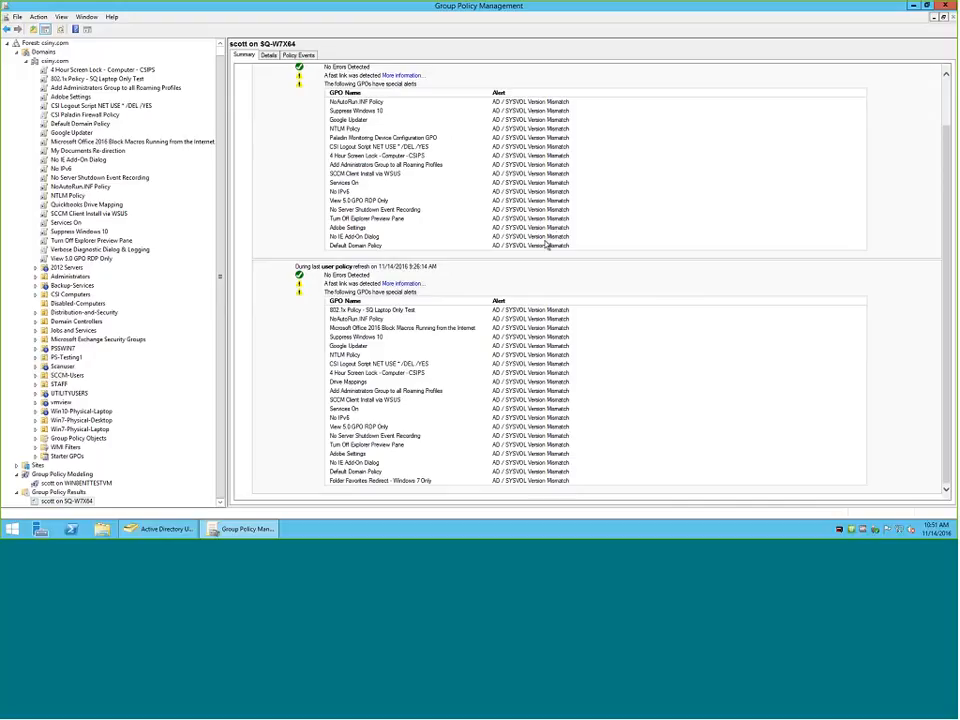
scroll(547, 244, up, 3)
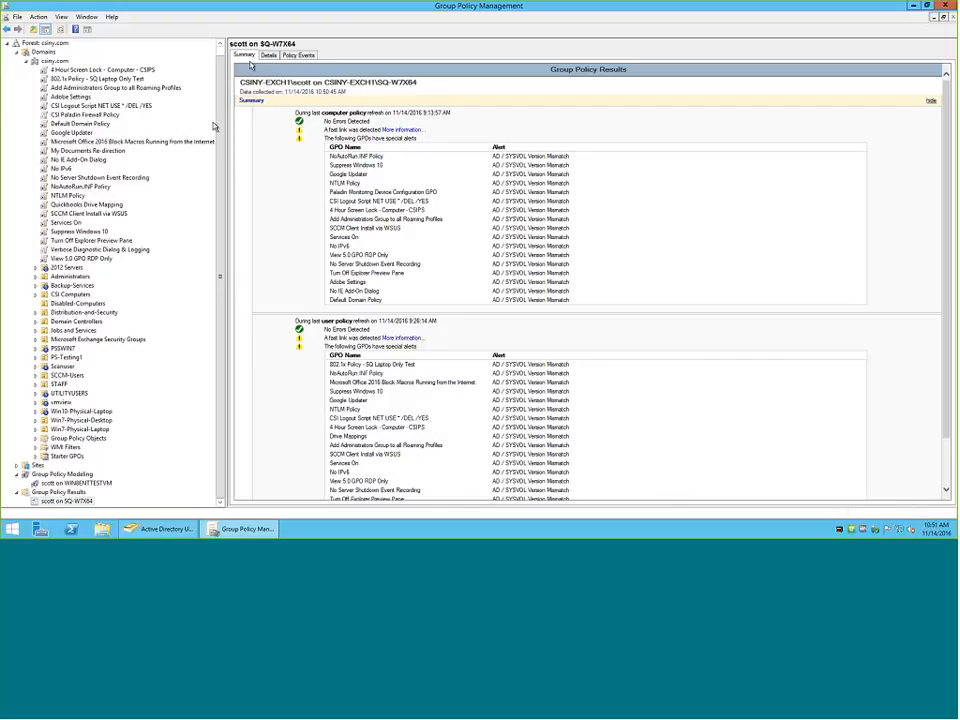
Display the SQ-W7X64 report's details with all sections expanded and examine the computer policy settings and their winning GPOs.
click(268, 55)
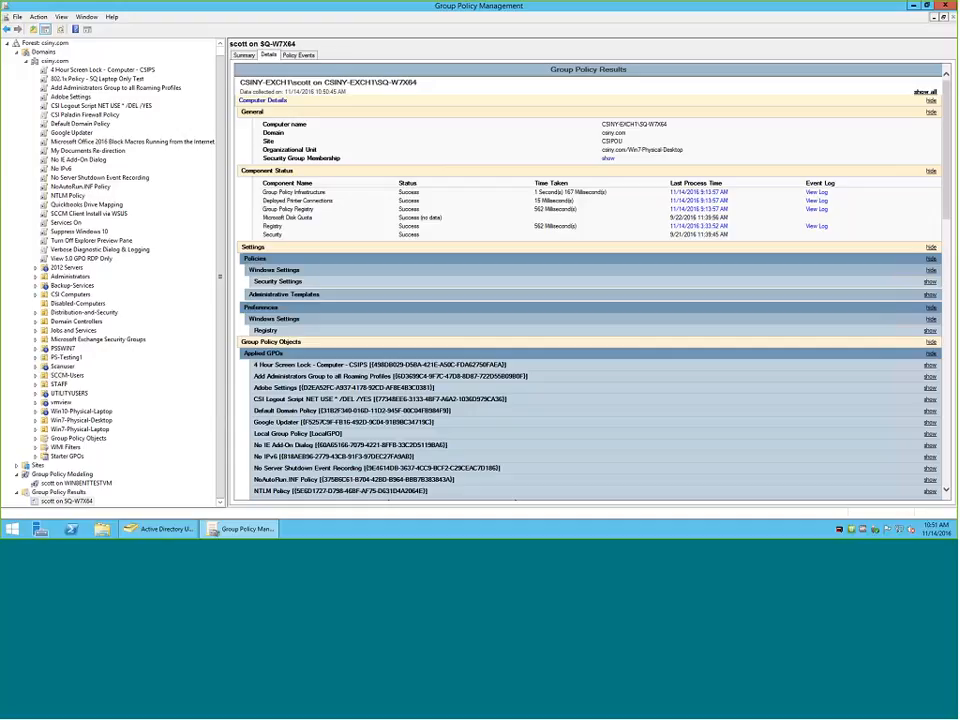
click(925, 92)
scroll(739, 218, down, 5)
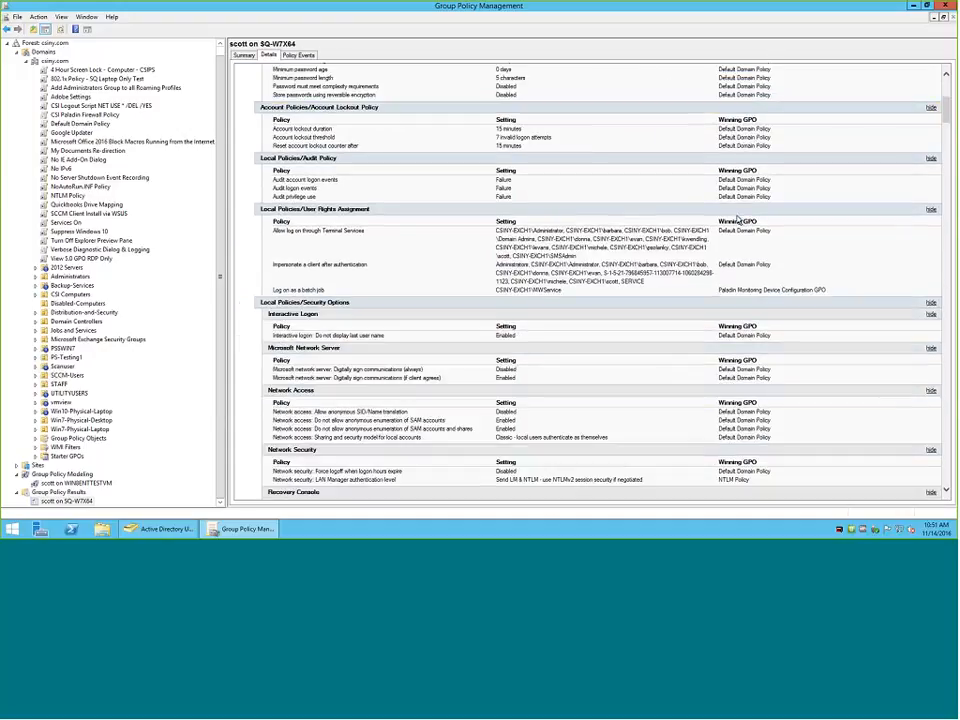
scroll(739, 218, down, 8)
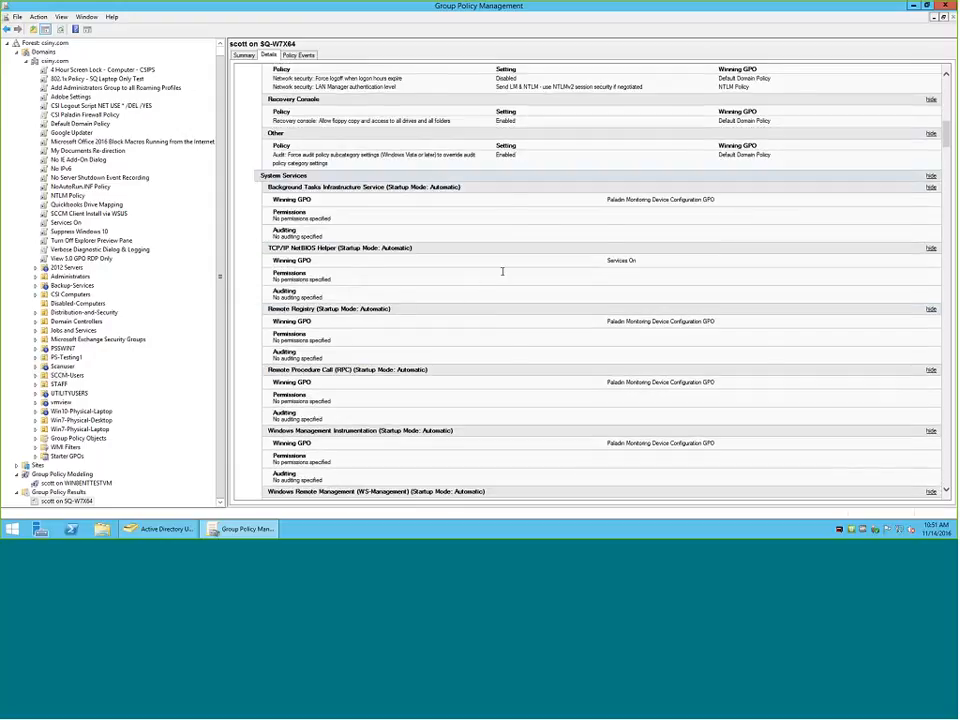
scroll(504, 273, up, 15)
scroll(471, 270, down, 10)
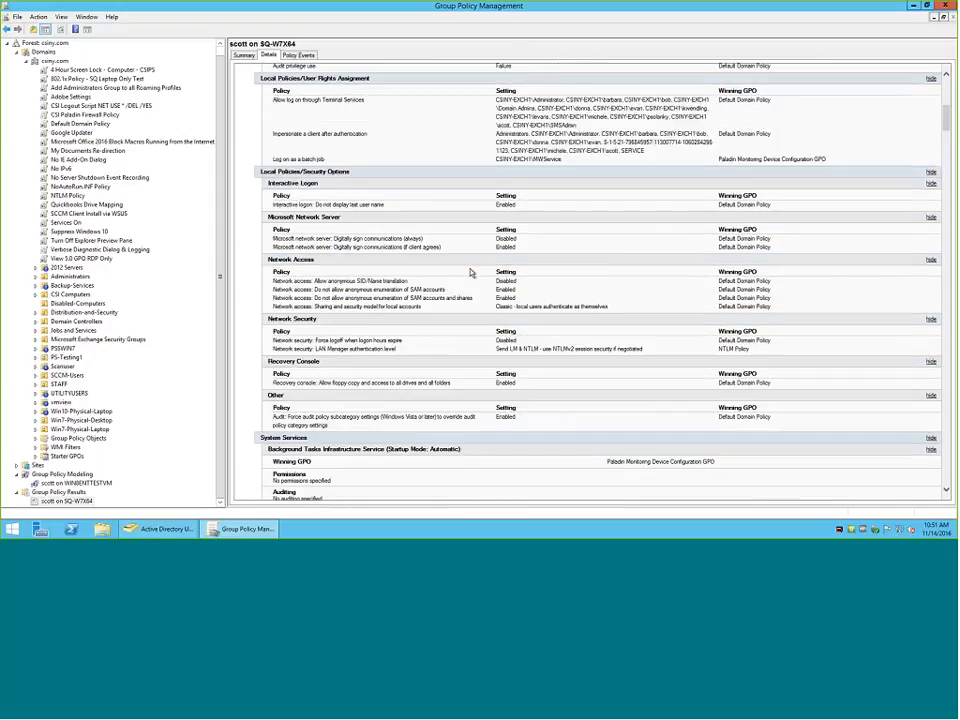
scroll(470, 272, down, 10)
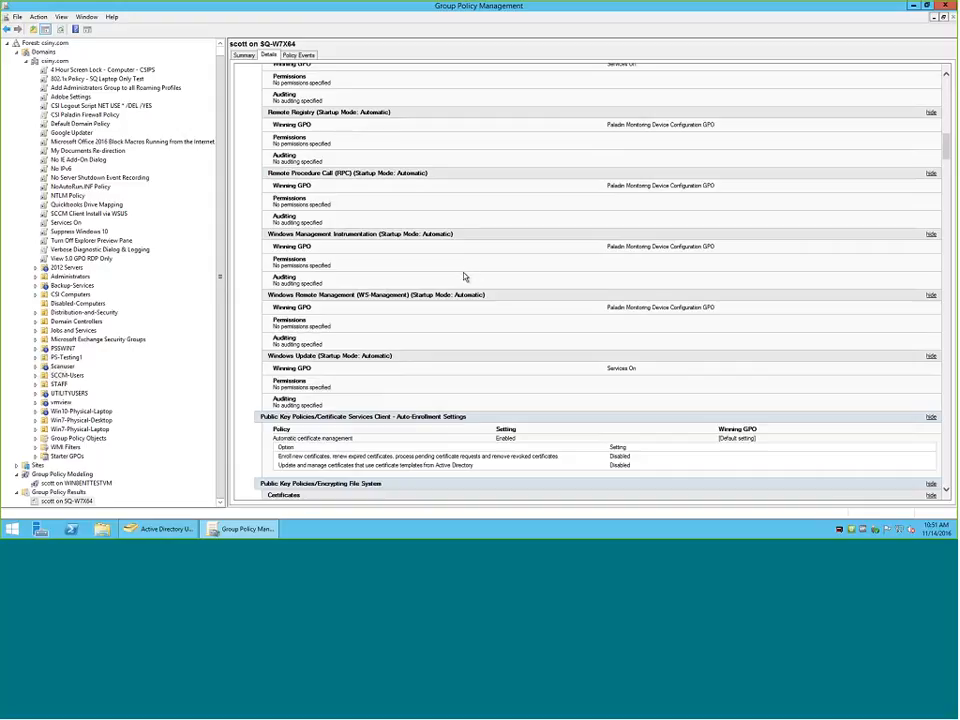
scroll(463, 277, down, 10)
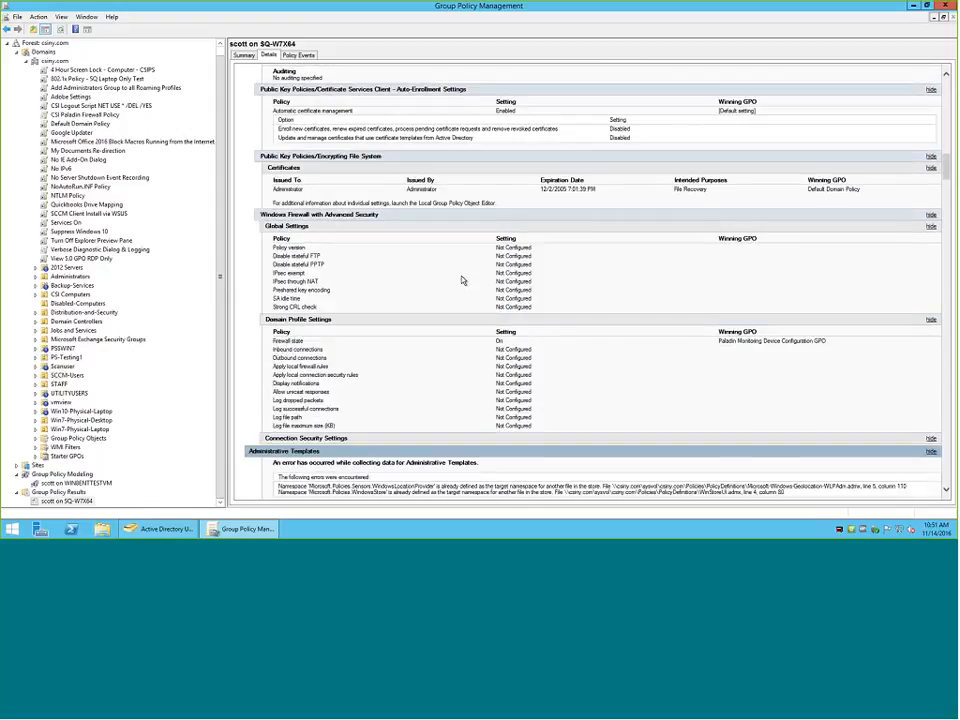
scroll(462, 280, down, 10)
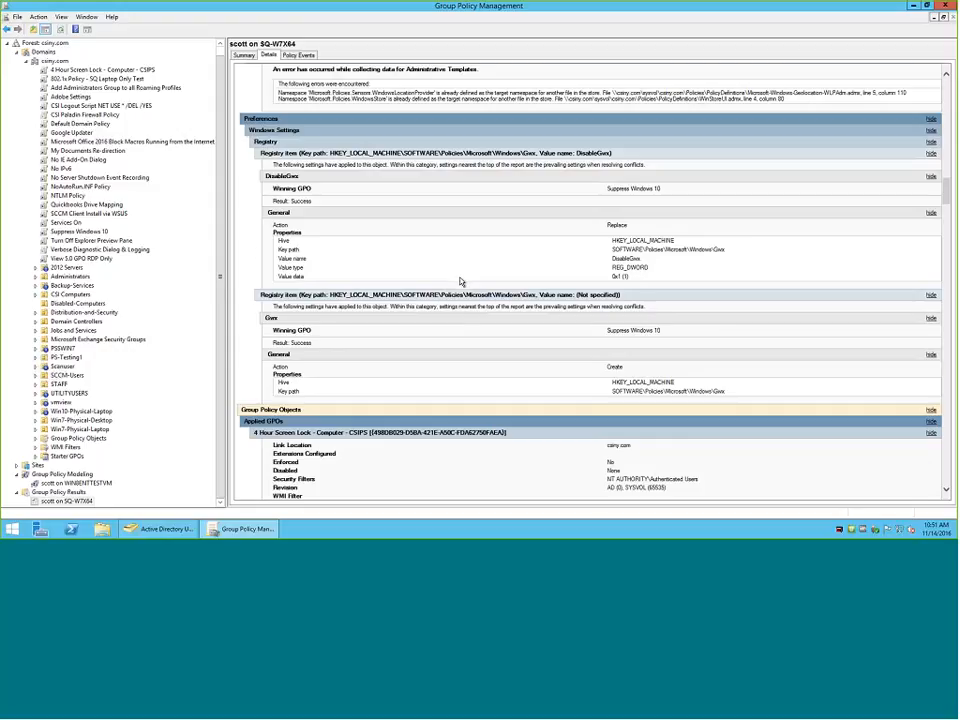
Examine the registry preference items and the applied GPOs in the SQ-W7X64 report's details.
scroll(461, 279, down, 3)
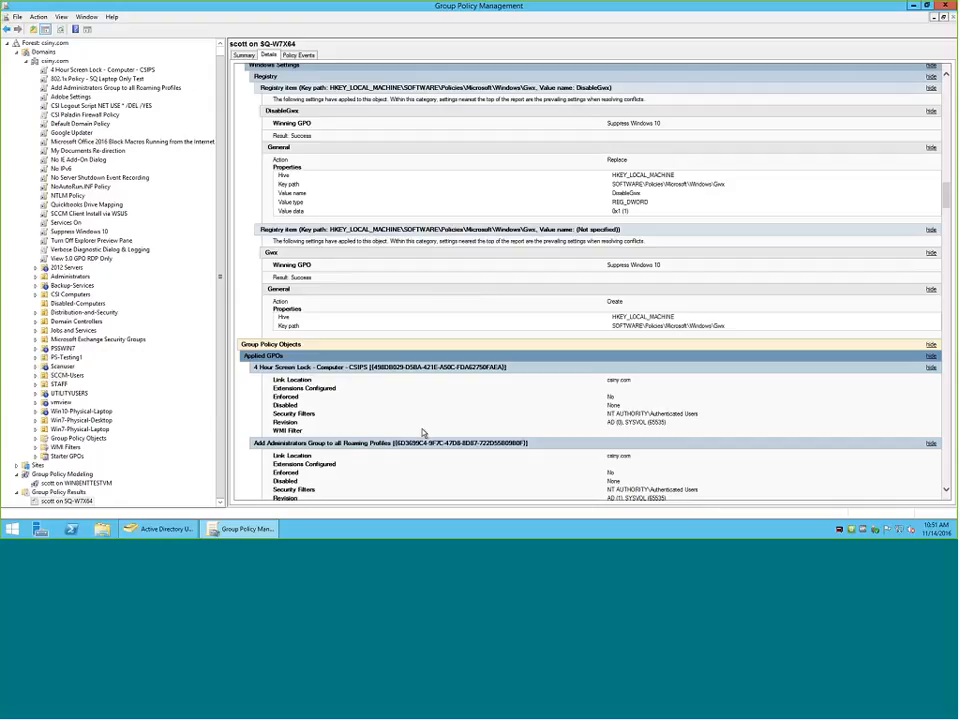
scroll(422, 430, down, 15)
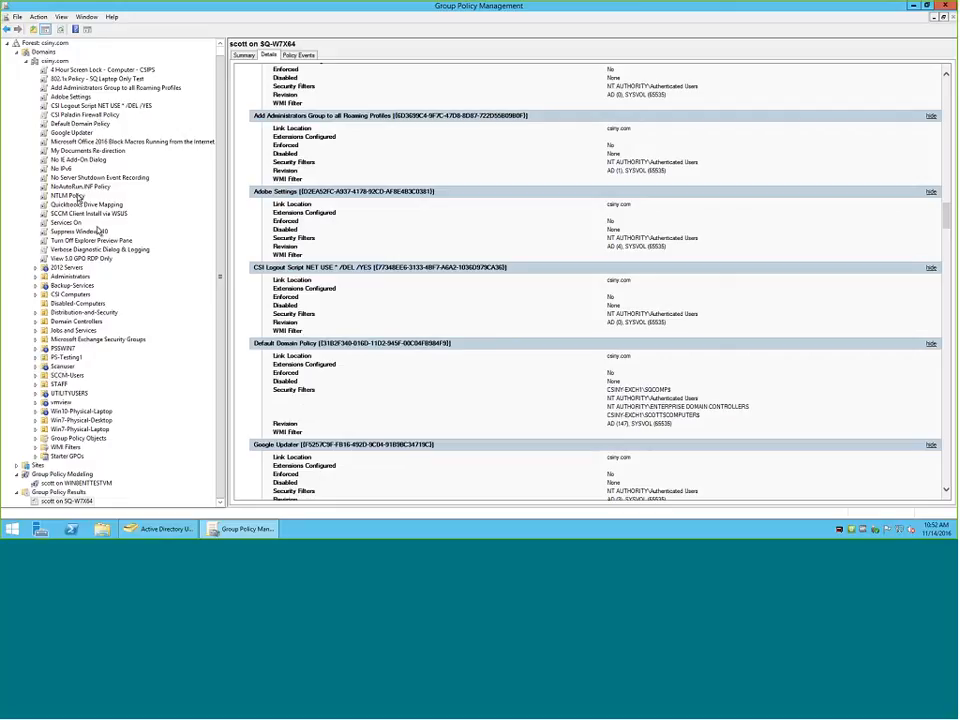
Create a GPO in csiny.com's Group Policy Objects container with the default name New Group Policy Object and no starter GPO.
right_click(50, 61)
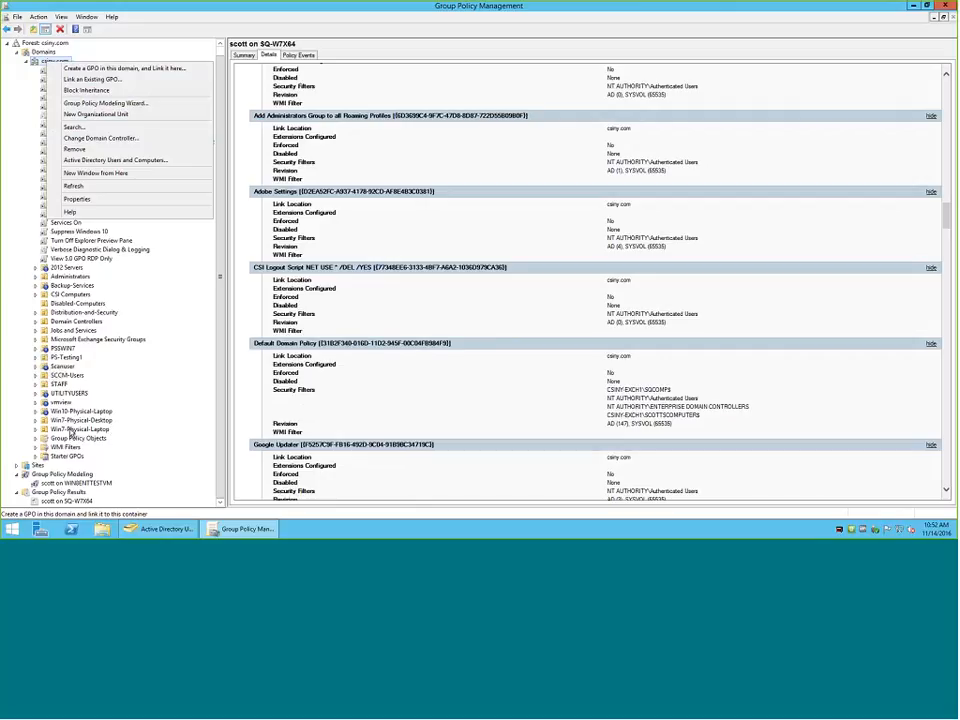
double_click(78, 438)
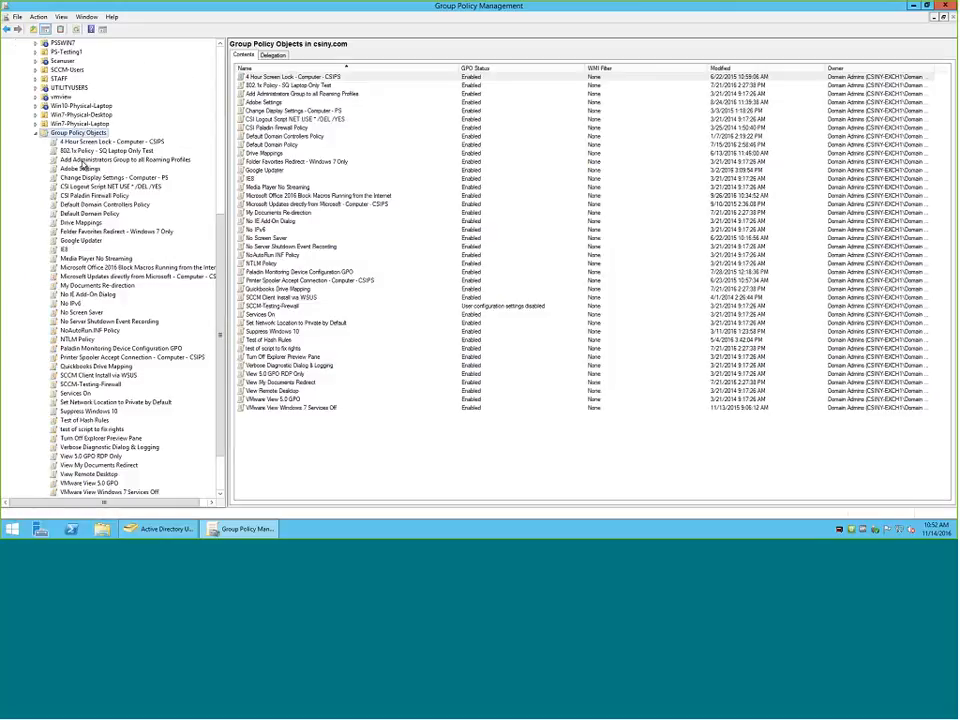
right_click(70, 136)
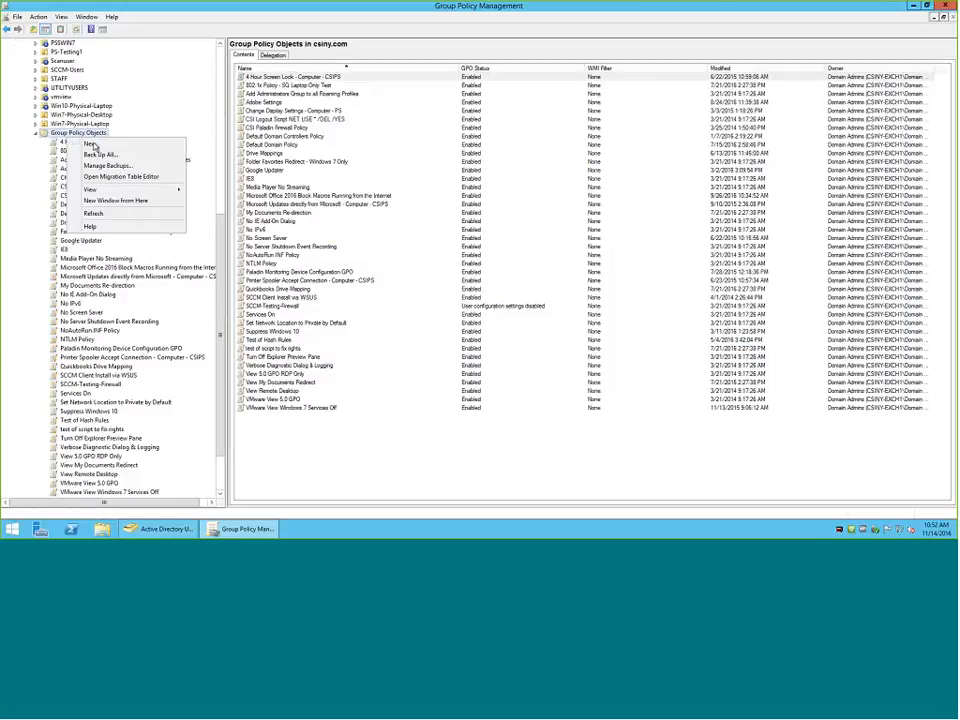
click(89, 144)
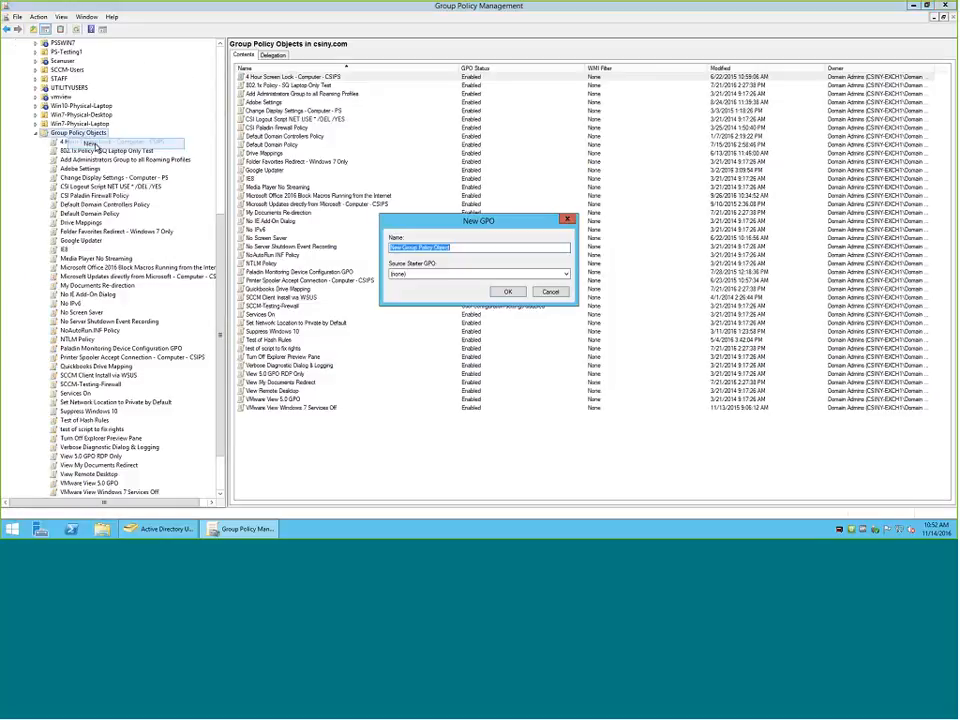
click(506, 291)
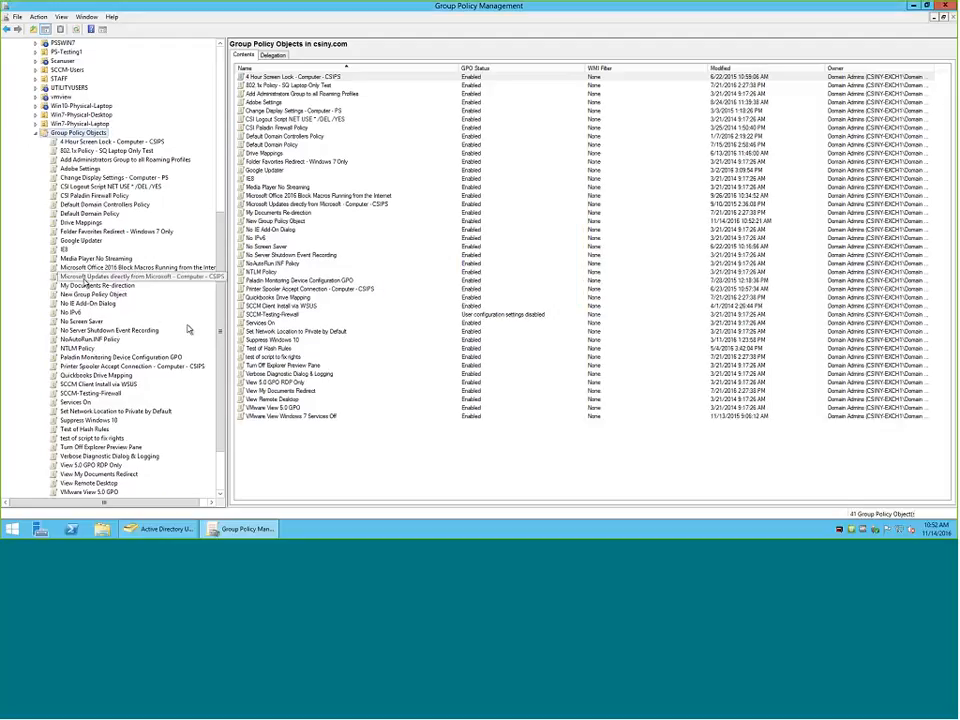
Open New Group Policy Object for editing and move the editor window clear of the GPO list.
click(117, 295)
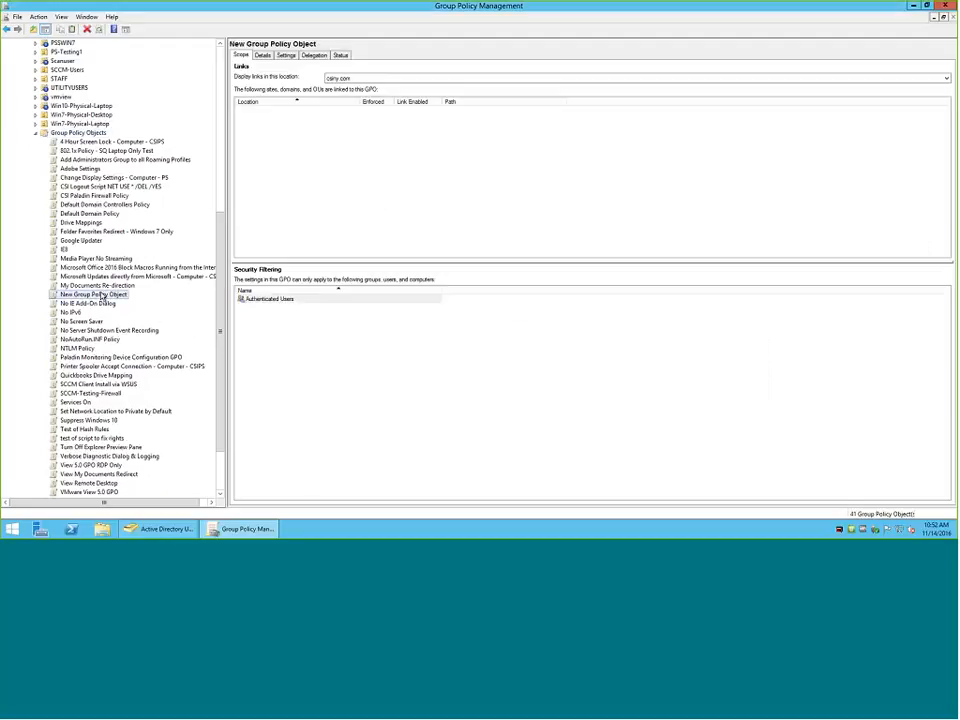
right_click(117, 295)
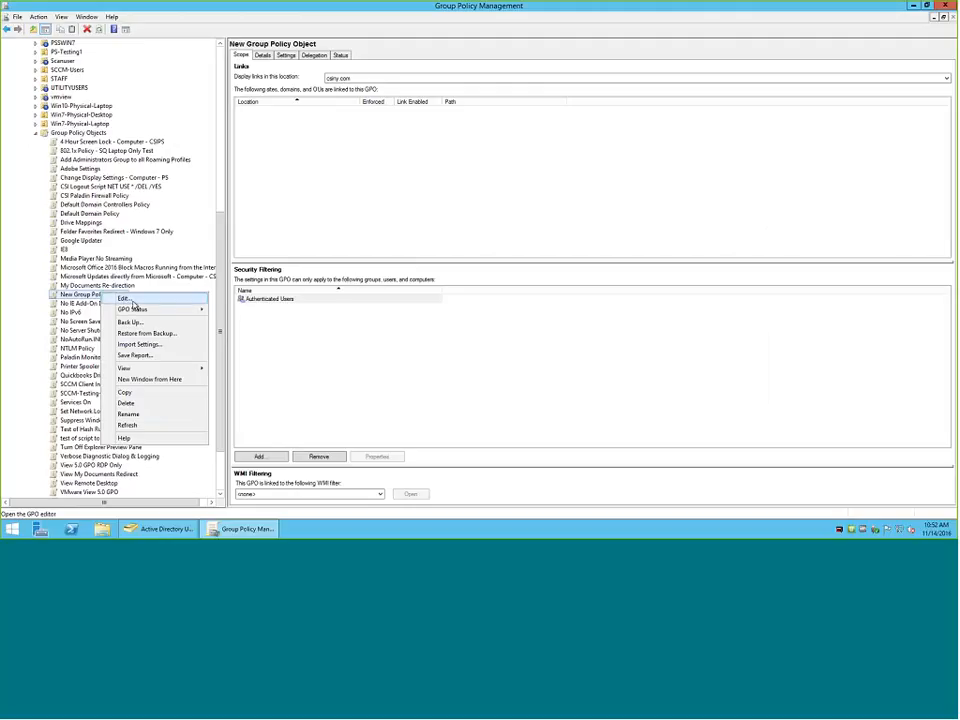
click(123, 299)
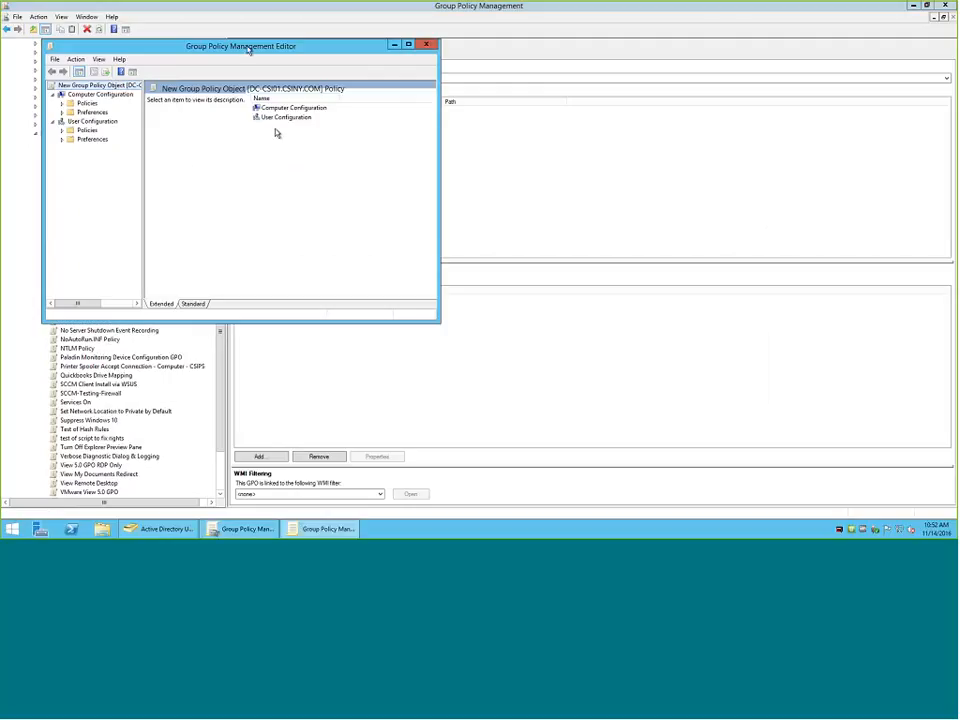
drag(250, 46, 378, 54)
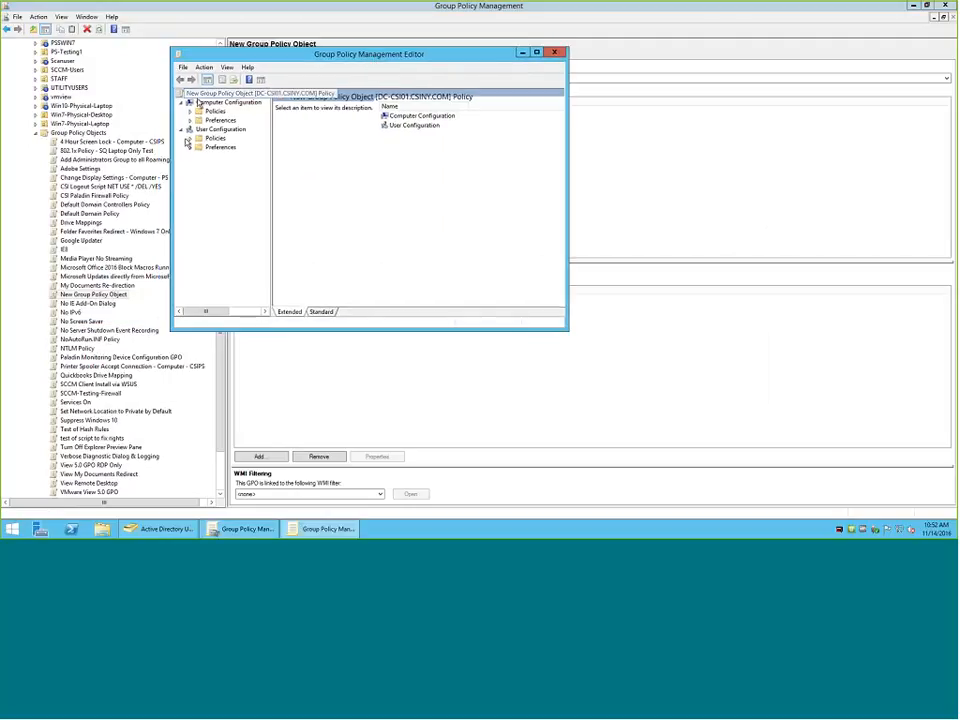
Expand Policies and its Windows Settings under Computer Configuration, dismissing the Administrative Templates namespace warning.
click(213, 111)
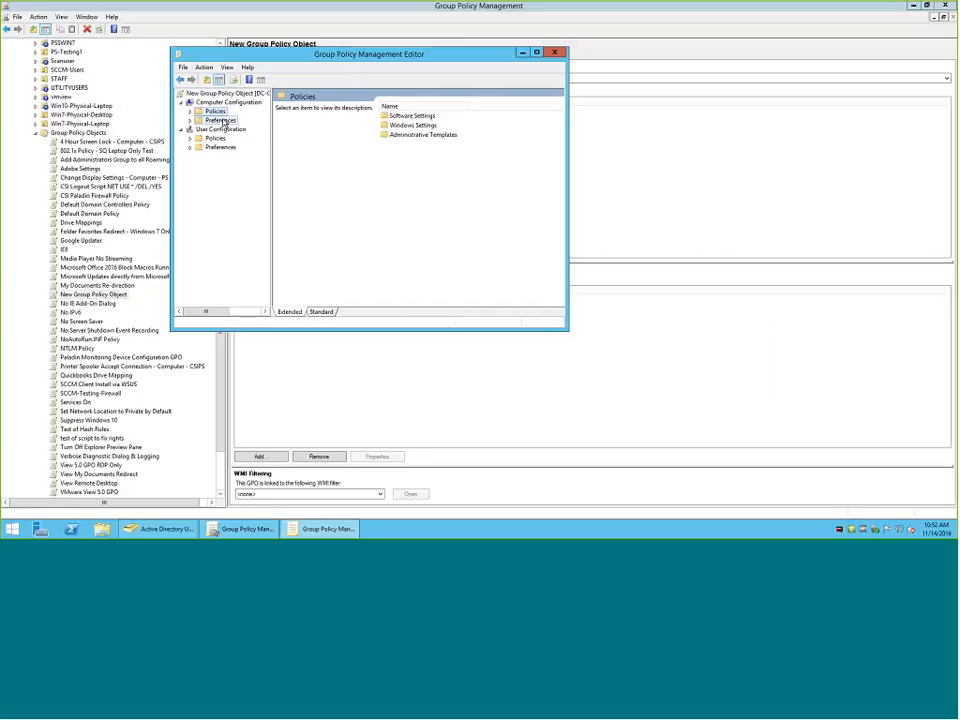
click(221, 120)
click(215, 111)
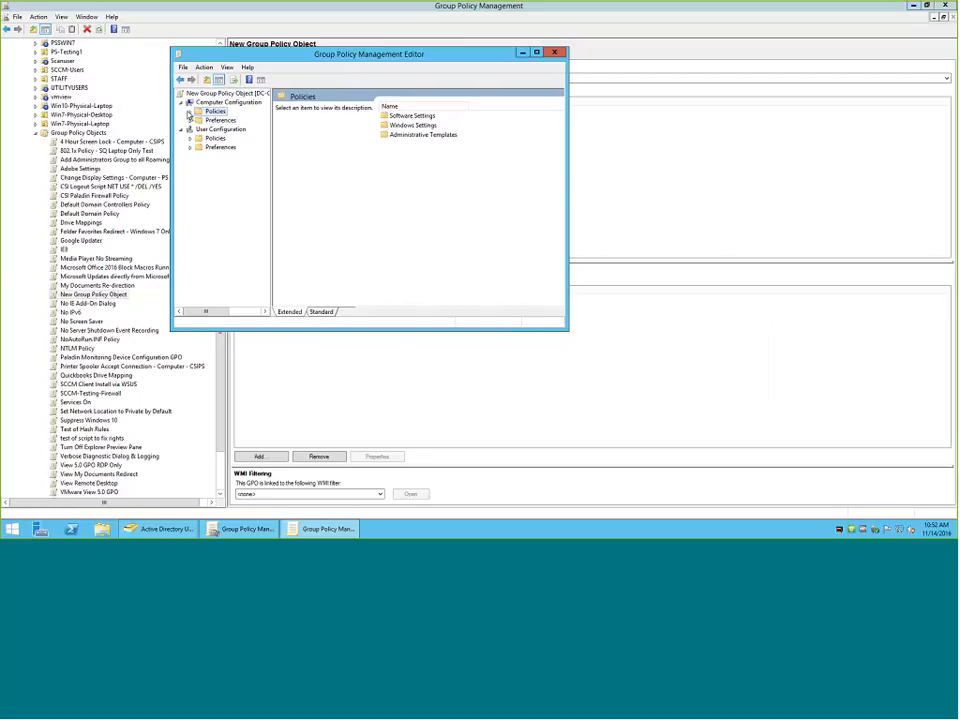
click(190, 111)
click(200, 138)
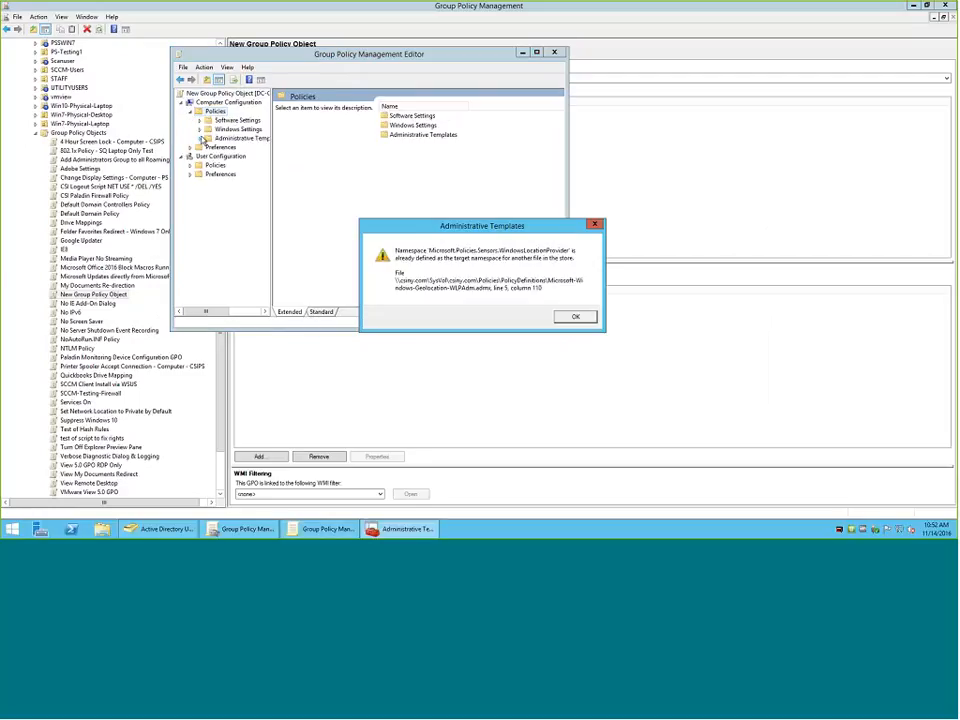
click(588, 317)
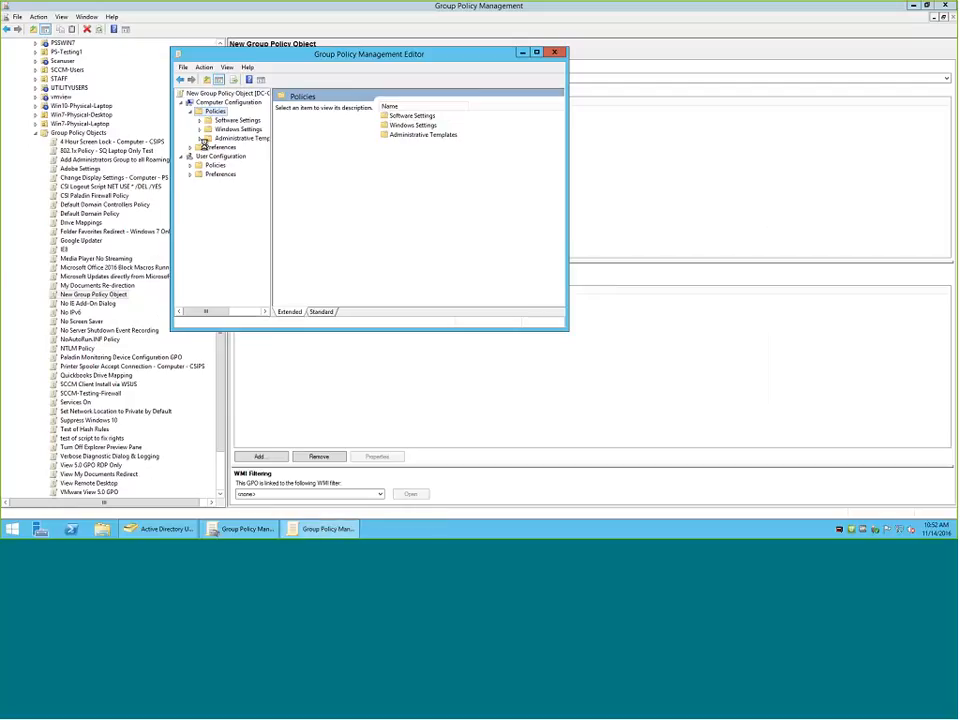
click(199, 129)
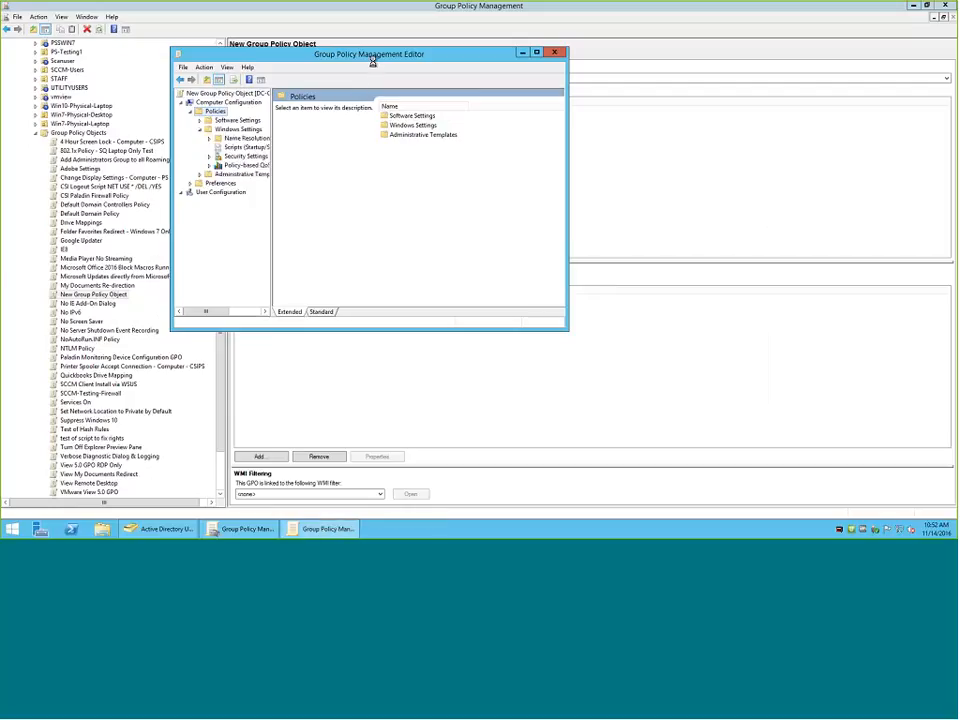
Dismiss the remaining template warning, expand the computer Administrative Templates and widen the tree to fit their full names.
drag(379, 56, 462, 58)
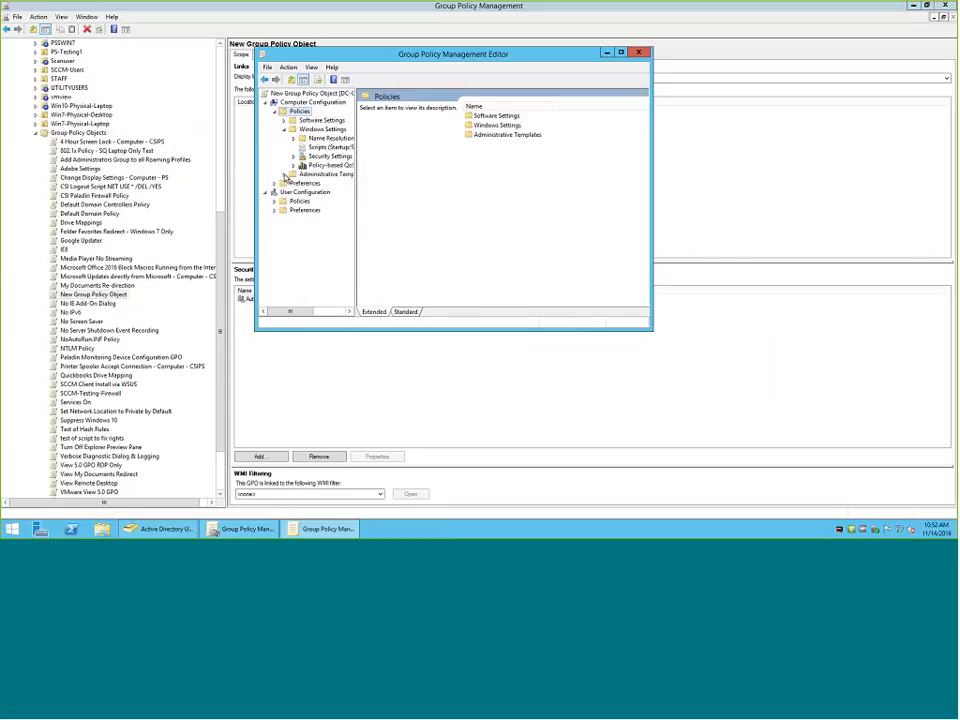
click(576, 316)
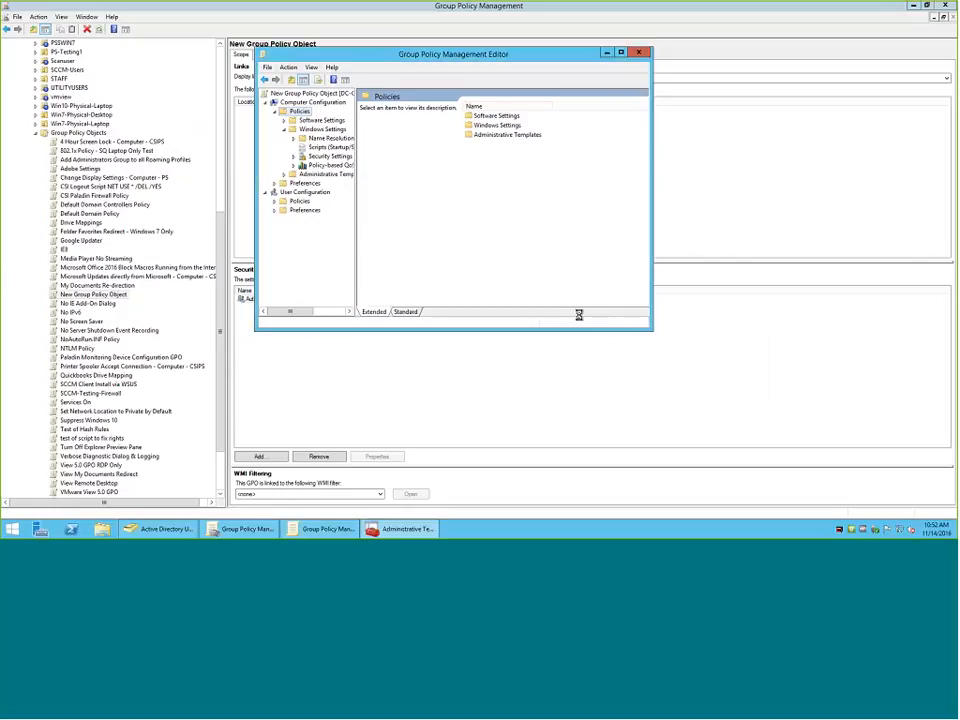
click(293, 174)
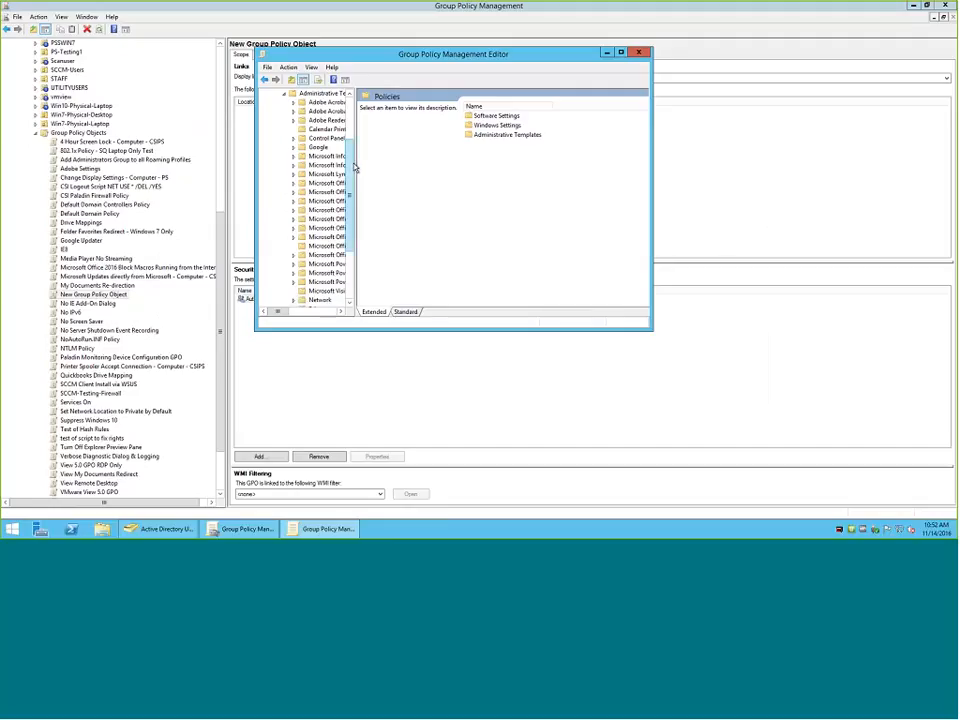
drag(354, 167, 553, 188)
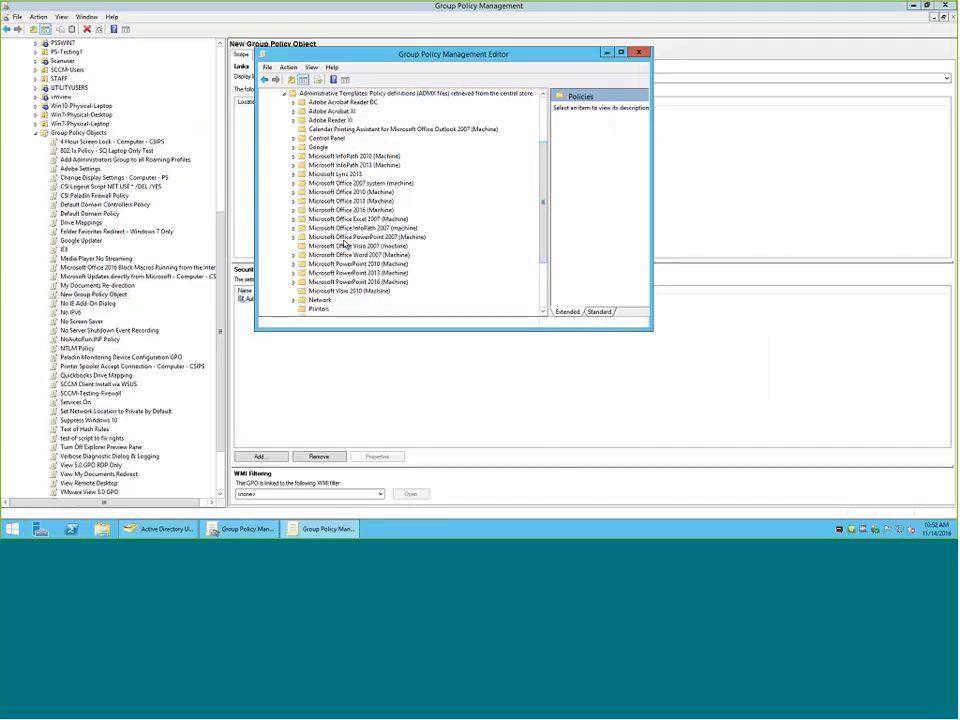
Examine the computer Administrative Templates categories retrieved from the central store, from the Adobe folders through Windows Components.
scroll(345, 245, down, 3)
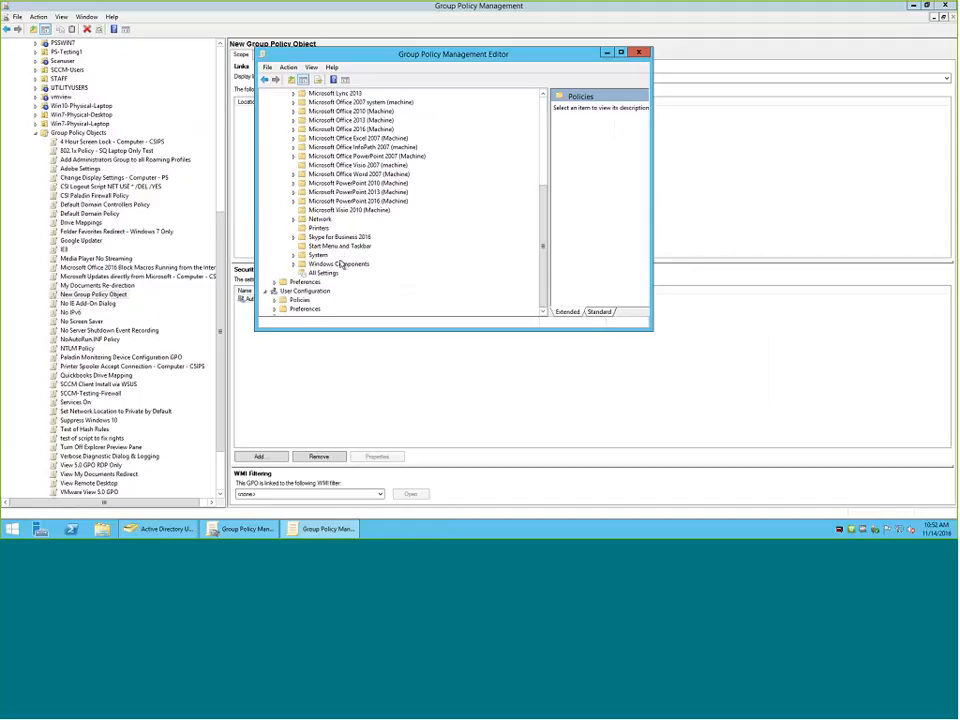
scroll(363, 280, up, 4)
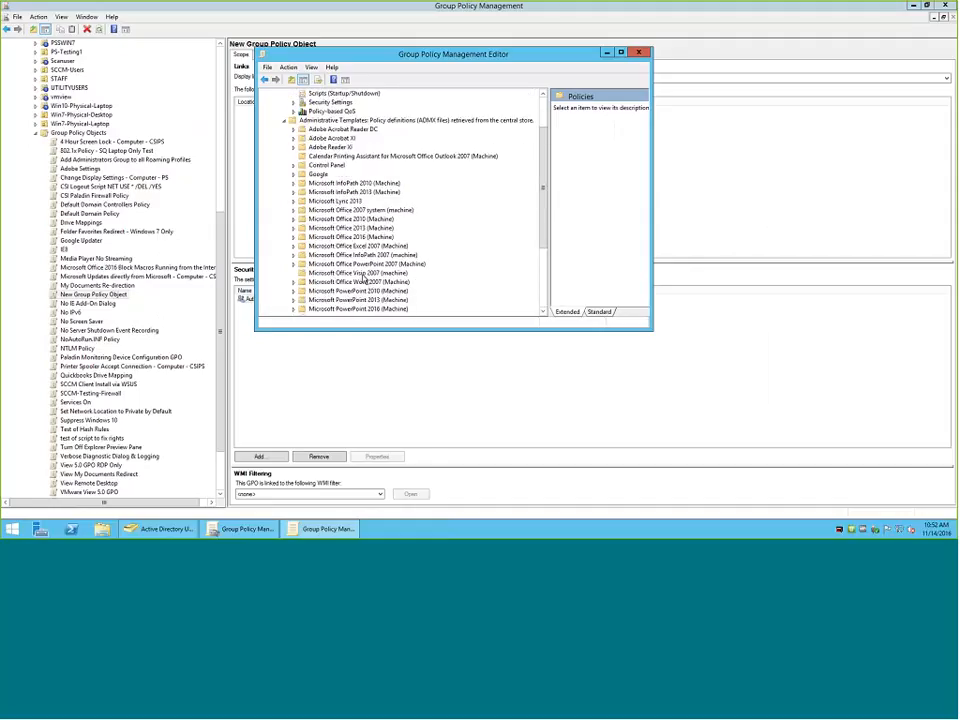
scroll(365, 281, down, 1)
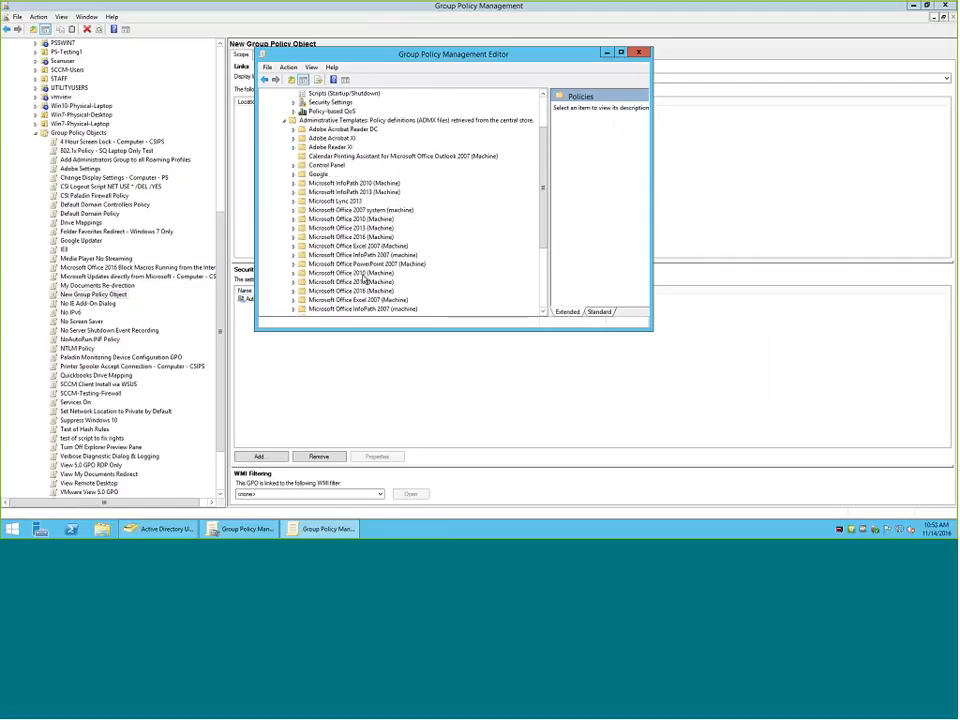
scroll(365, 279, down, 5)
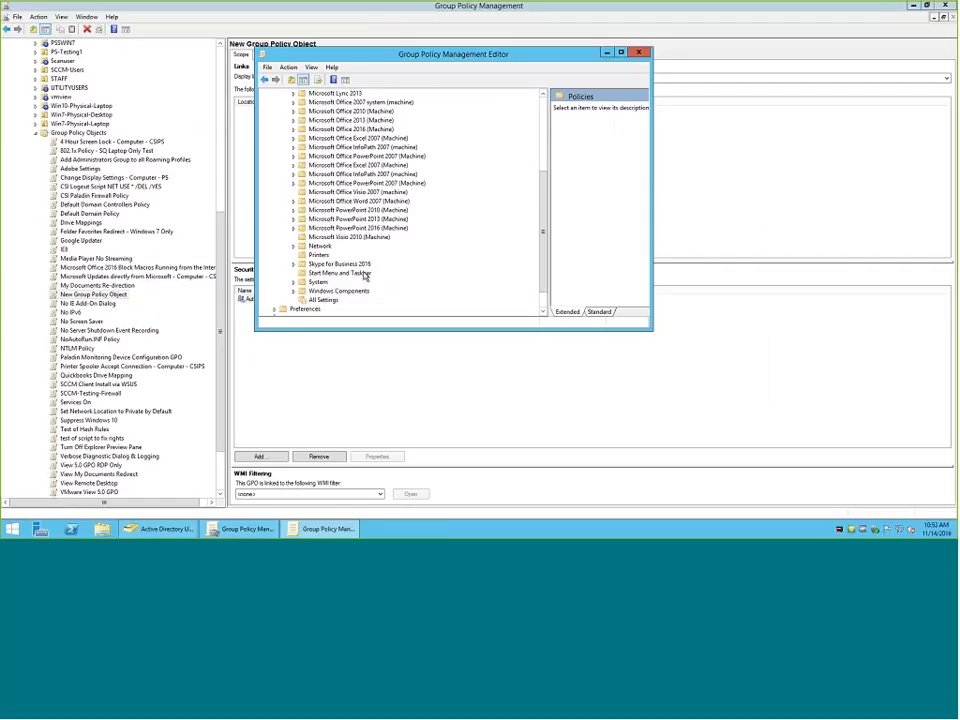
scroll(365, 277, up, 2)
scroll(365, 277, down, 2)
scroll(365, 277, up, 5)
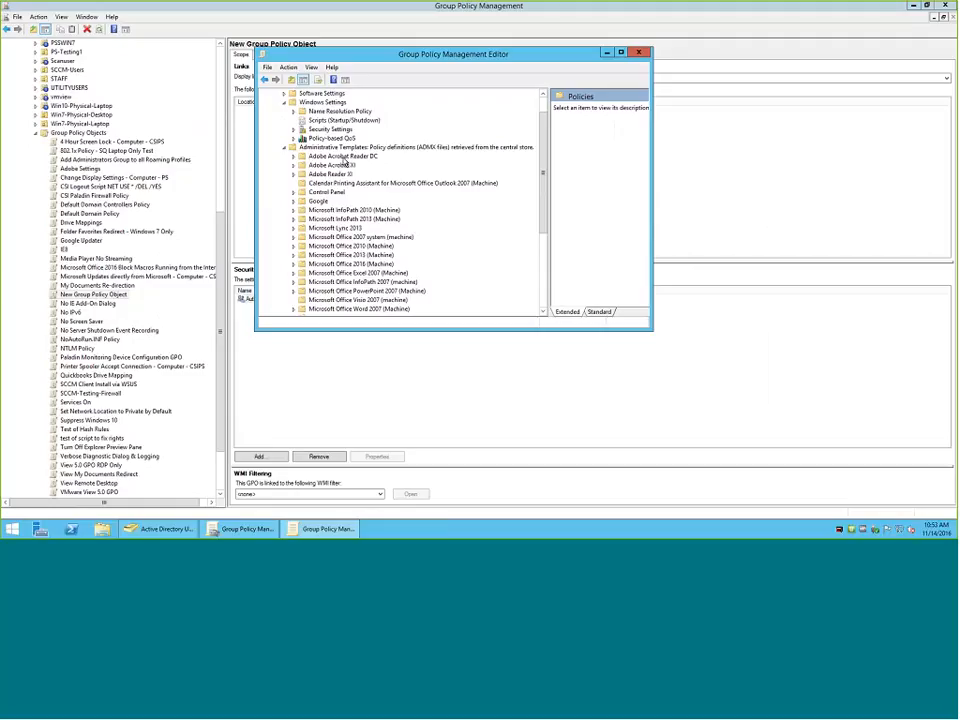
Maximize the editor and read the description of Enable Protected Mode at startup in Adobe Acrobat Reader DC's Startup preferences.
click(338, 157)
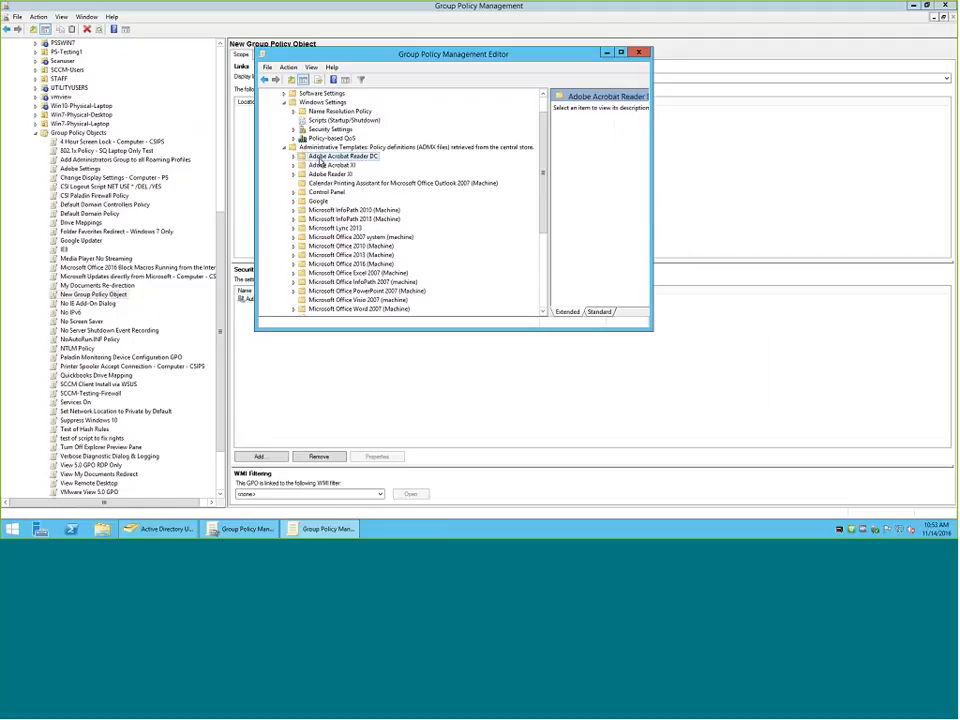
click(293, 157)
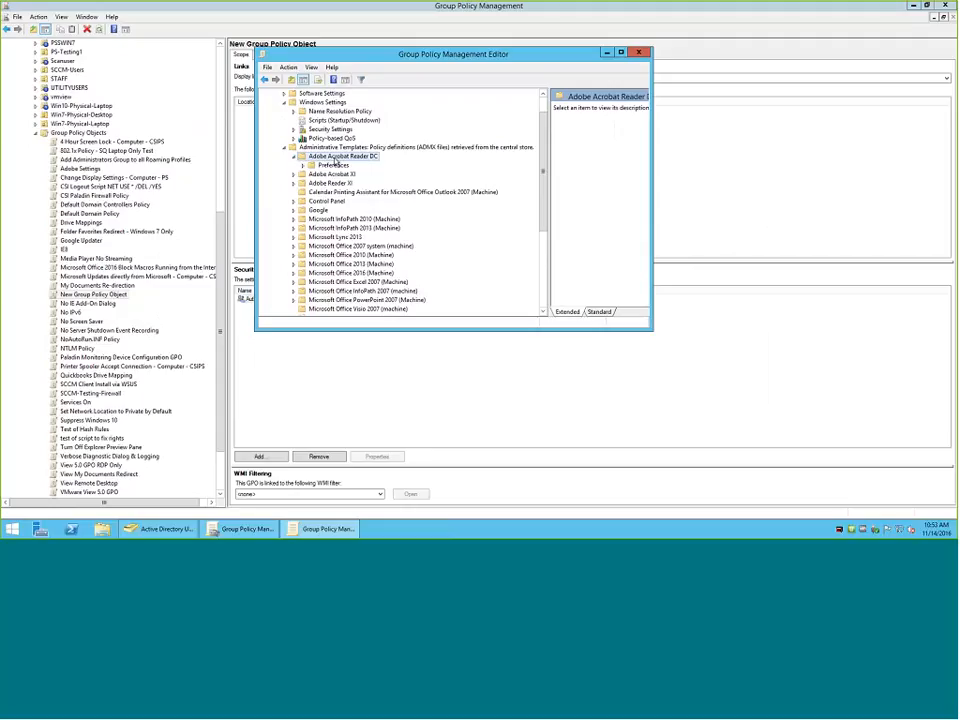
click(621, 52)
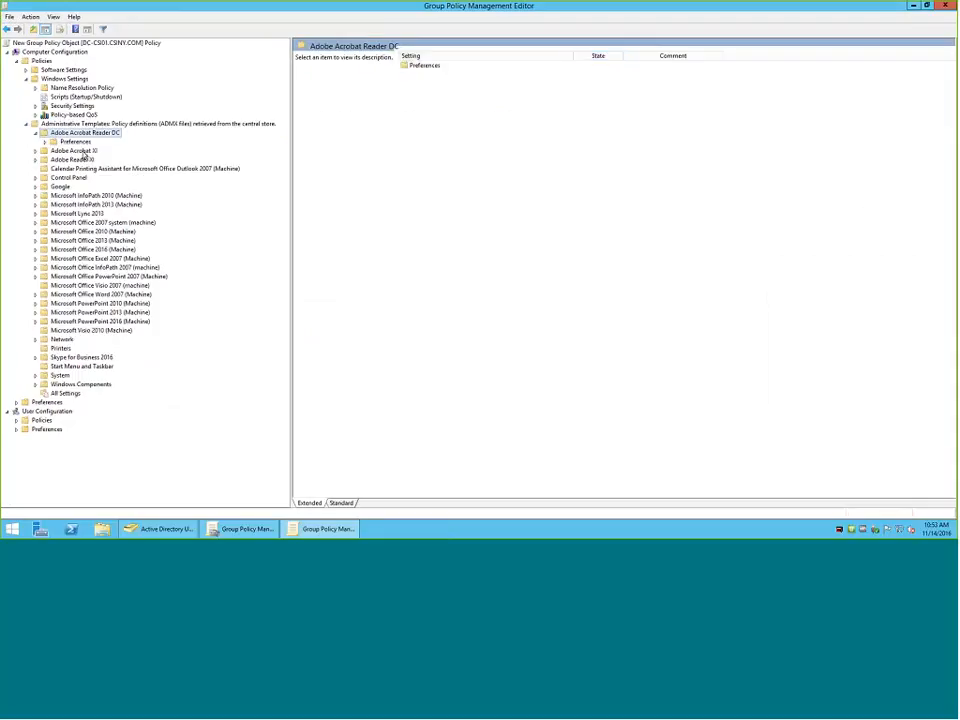
double_click(80, 143)
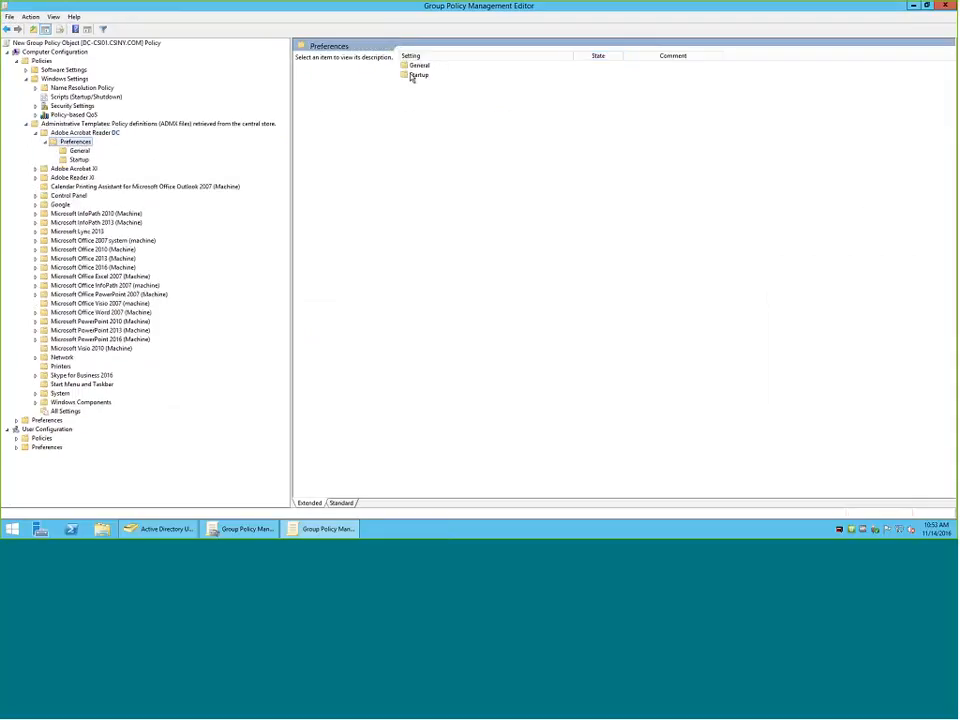
click(412, 76)
double_click(413, 76)
click(441, 66)
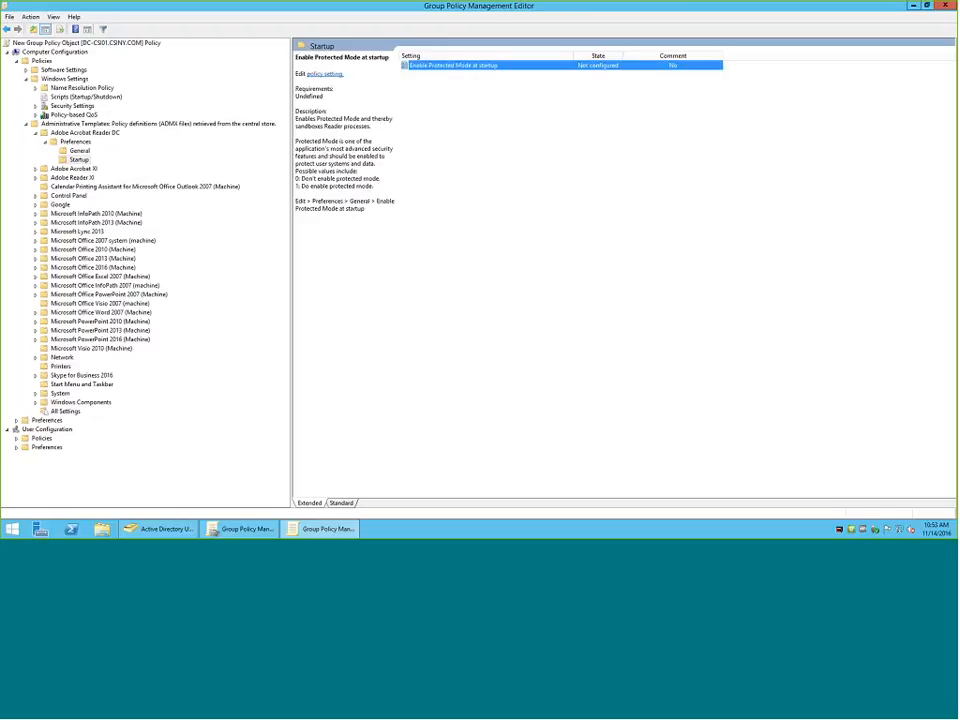
Review the General preference settings for Adobe Acrobat Reader DC, then return to its top-level folder.
click(96, 150)
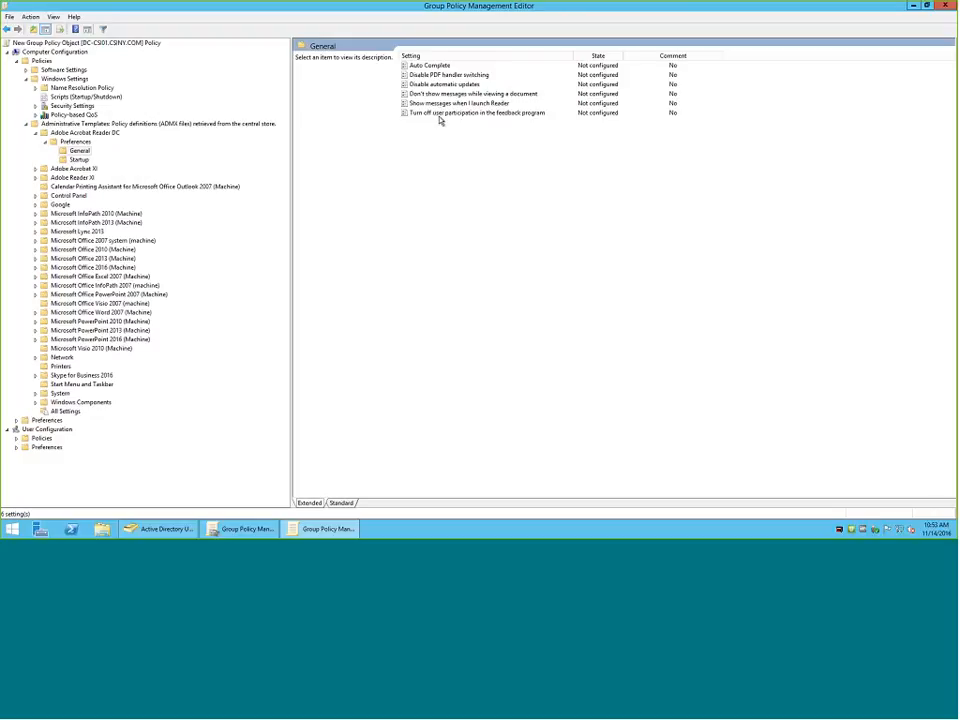
click(75, 141)
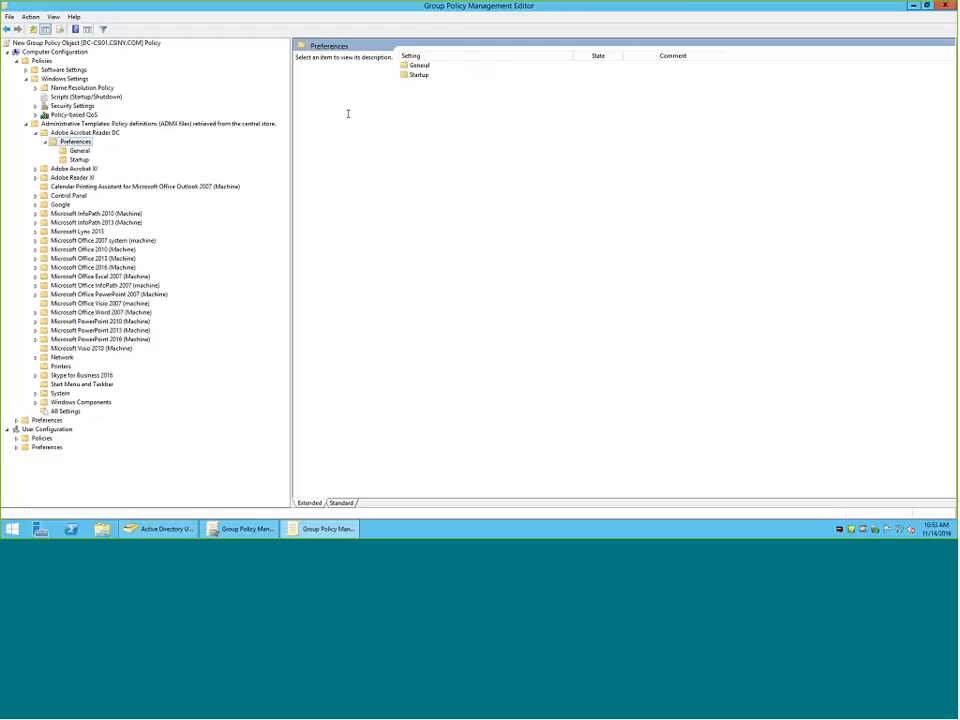
click(85, 132)
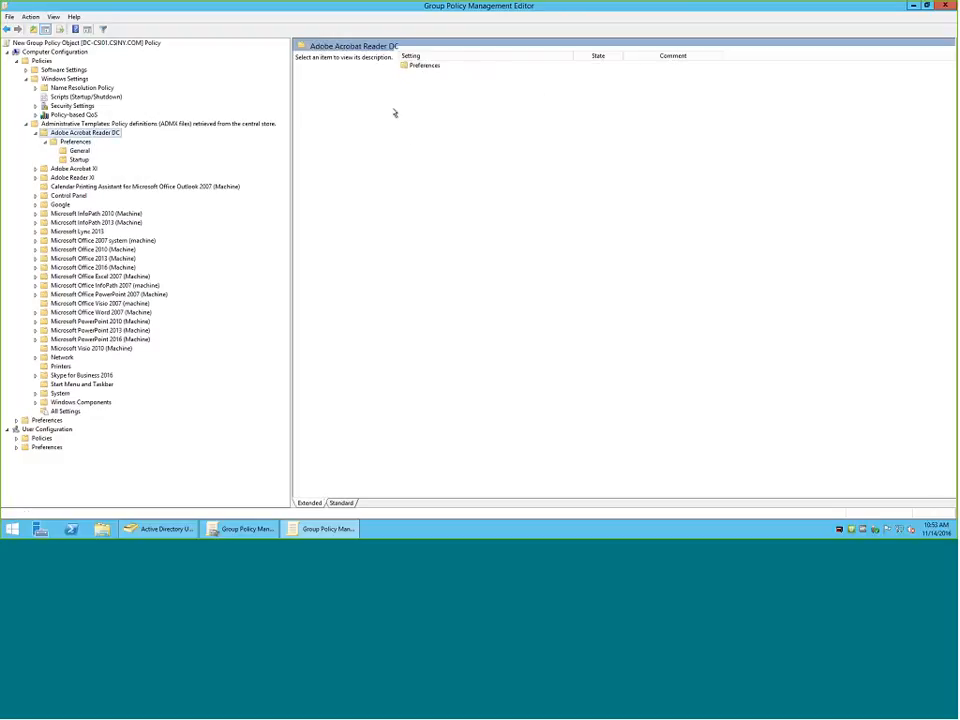
Expand Adobe Reader XI and its Preferences folder and display the General settings.
double_click(80, 177)
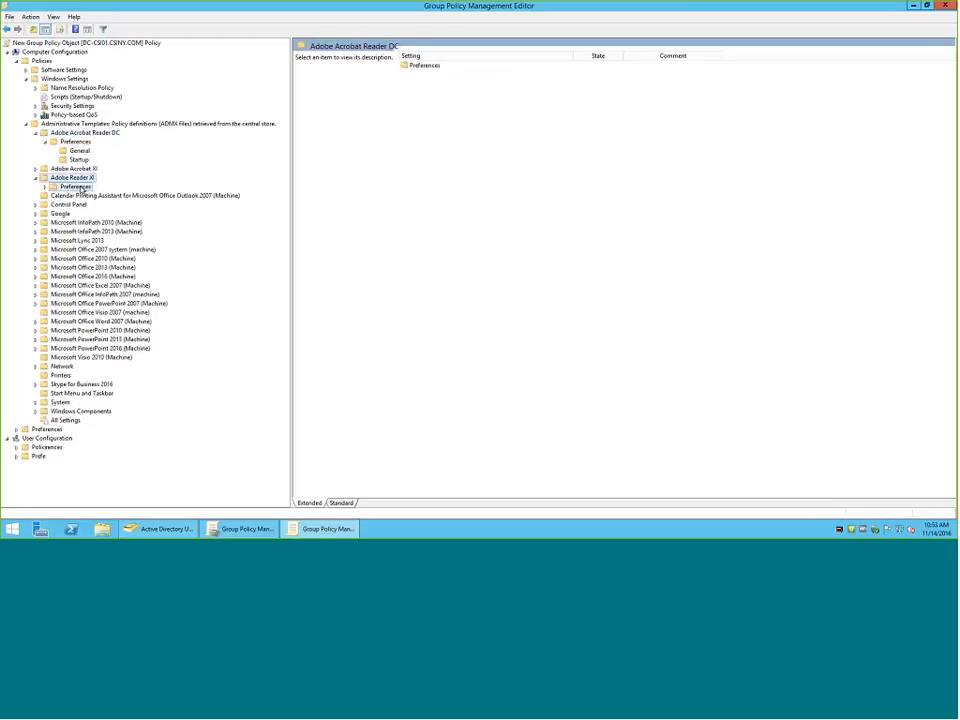
double_click(76, 187)
click(79, 196)
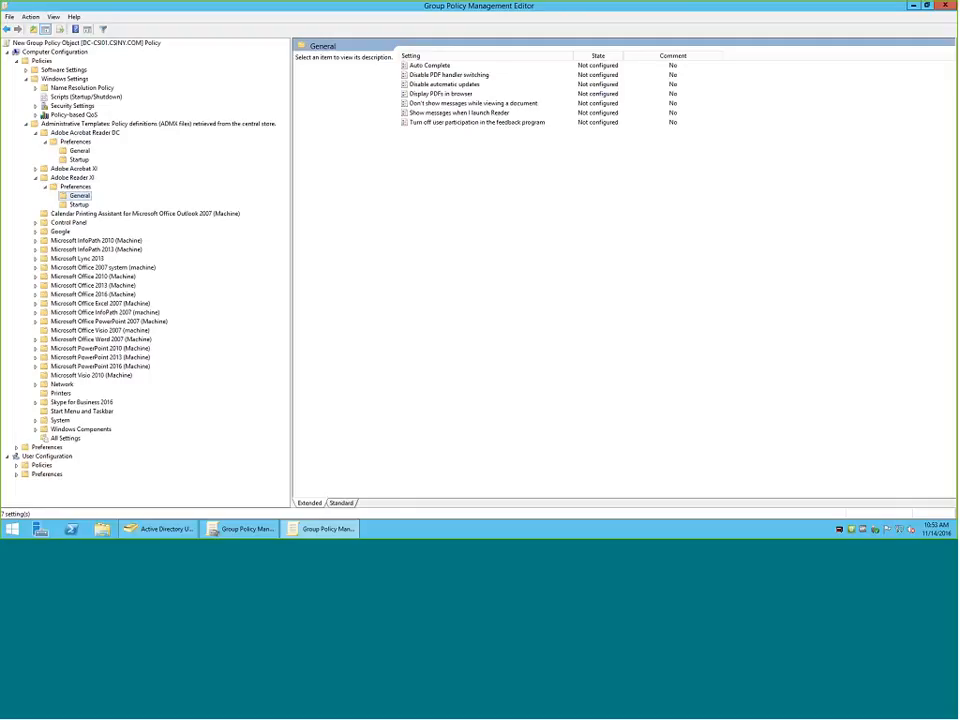
Read the description of Display PDFs in browser for Adobe Reader XI, then display its Startup preference settings.
click(440, 93)
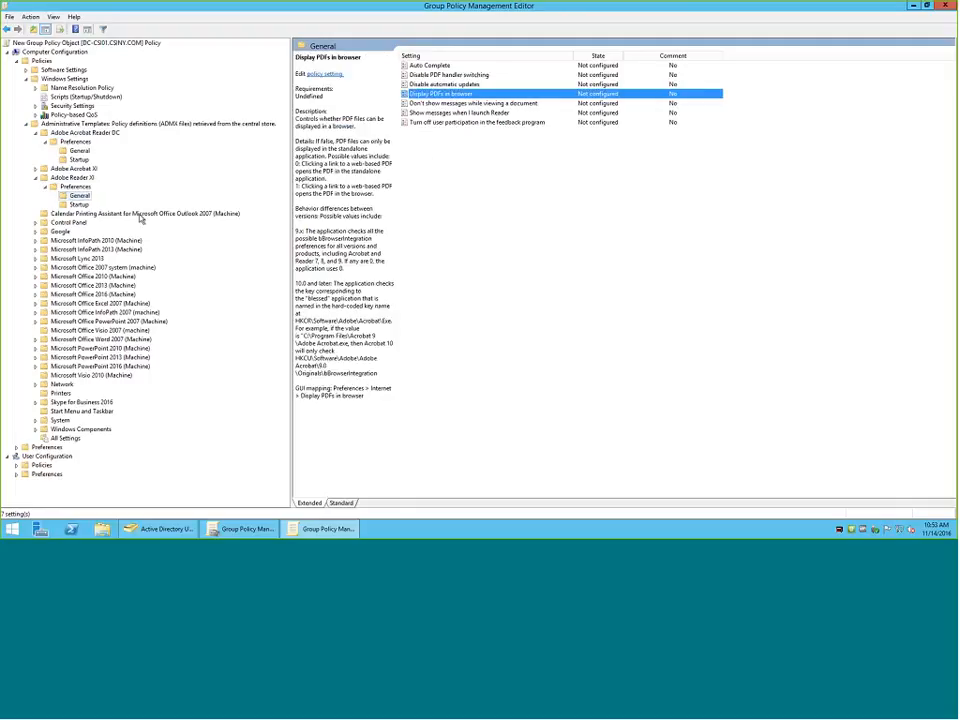
click(79, 204)
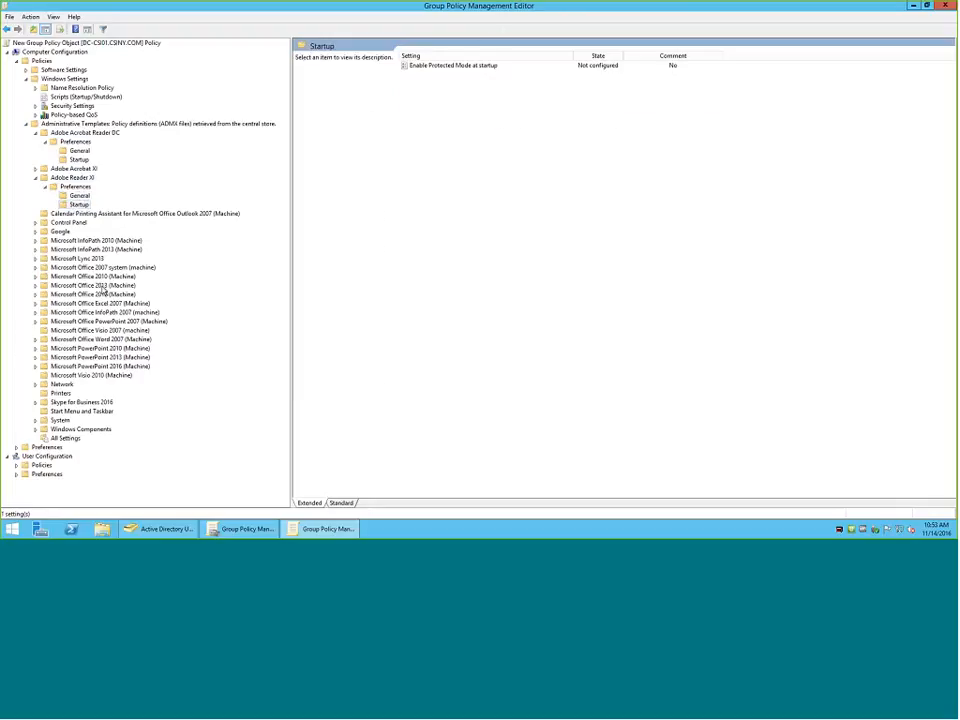
Look through the computer template folders for Microsoft Office 2013, Office Word 2007, PowerPoint 2010, 2013 and 2016, and Visio 2010.
double_click(103, 288)
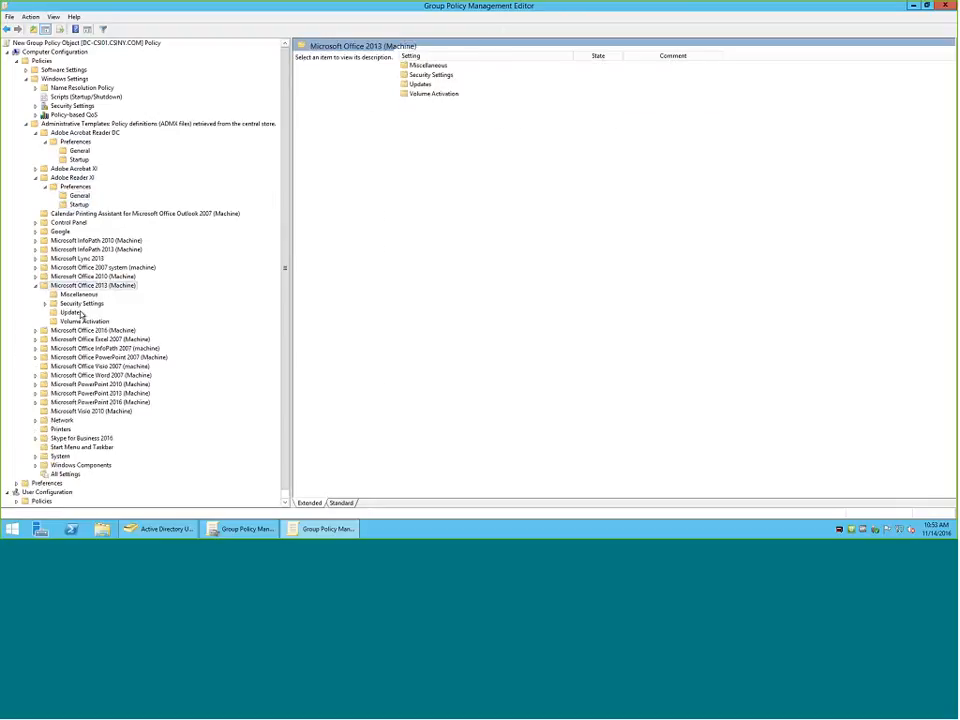
double_click(96, 377)
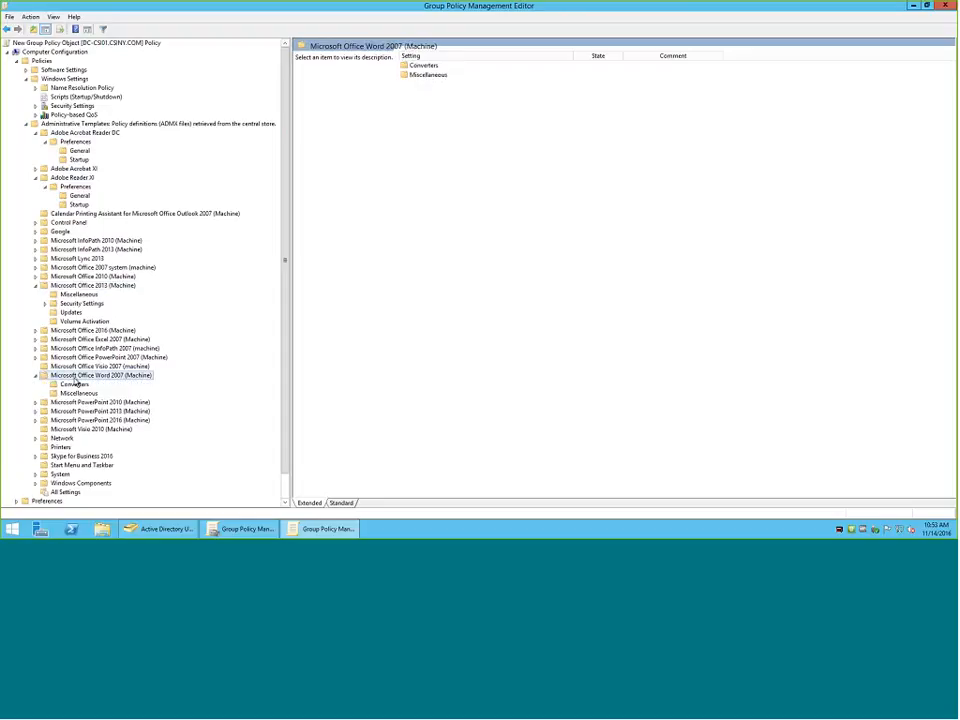
click(35, 285)
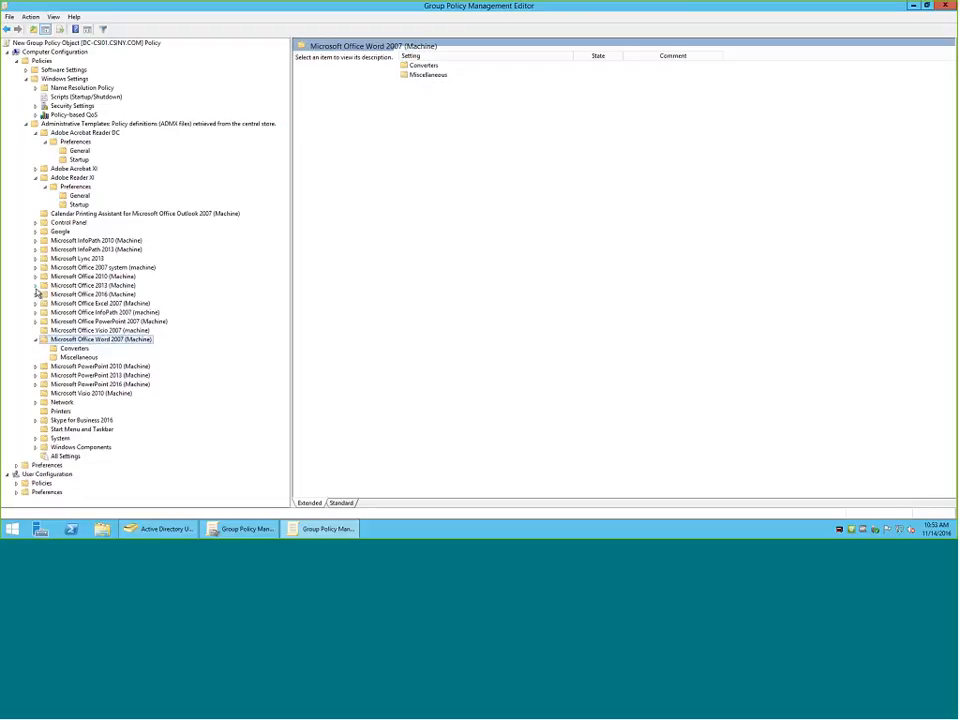
double_click(92, 375)
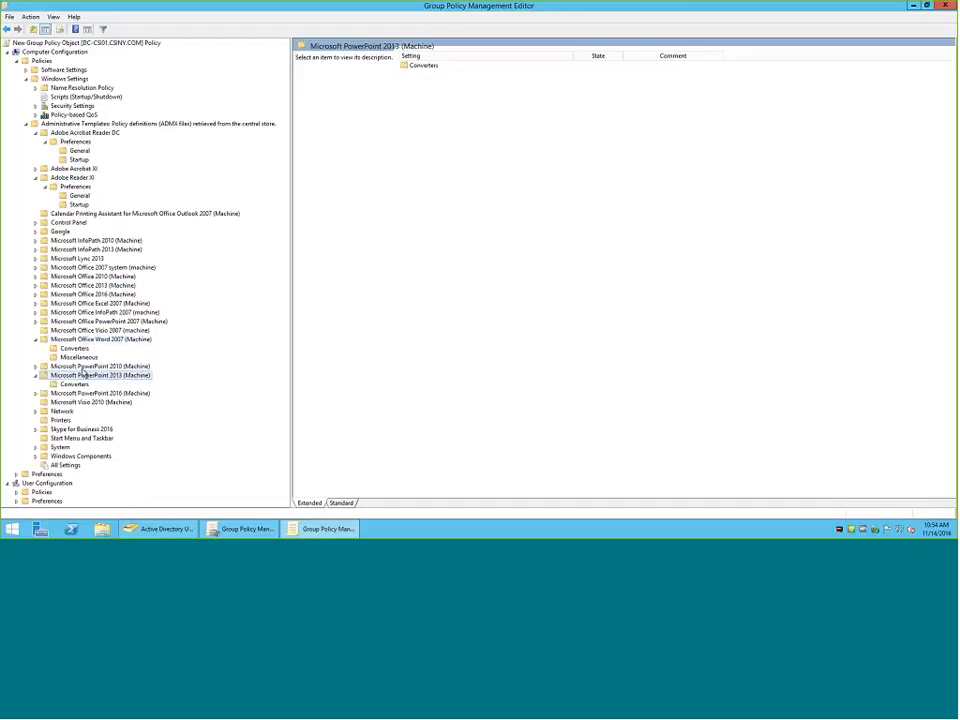
click(112, 368)
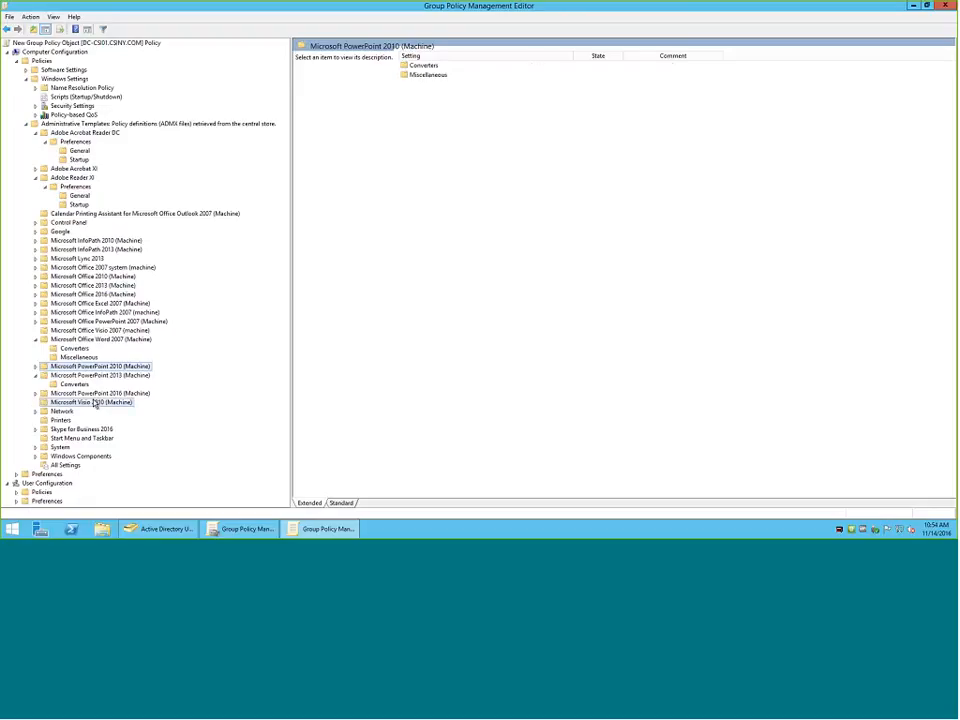
click(96, 402)
click(101, 393)
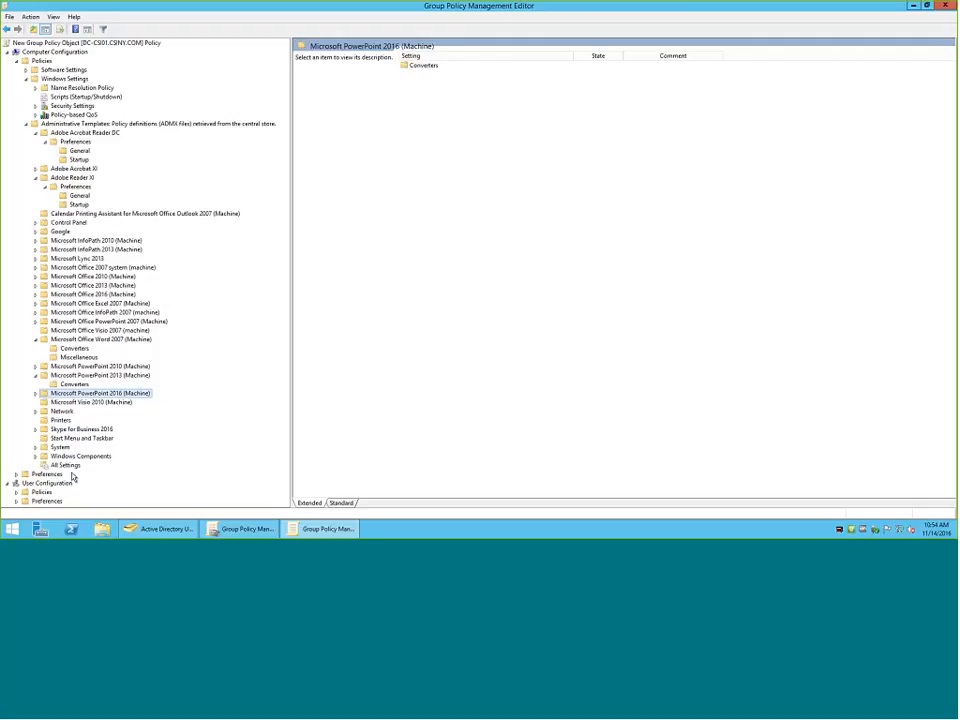
Expand the computer Preferences node with its Windows Settings and Control Panel Settings branches.
click(17, 476)
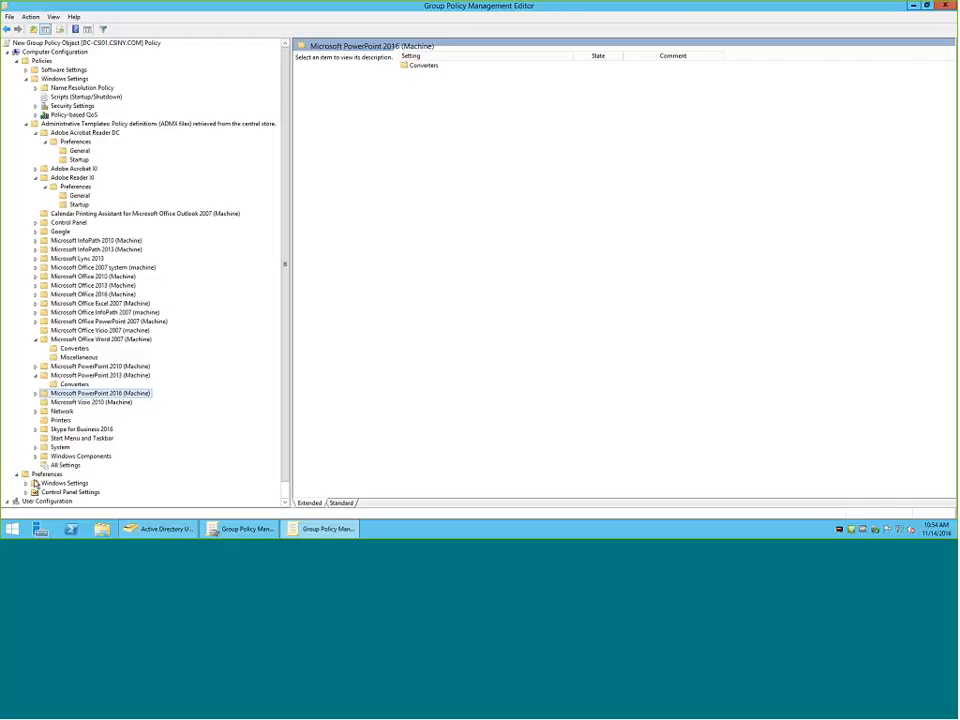
click(25, 483)
scroll(100, 451, down, 2)
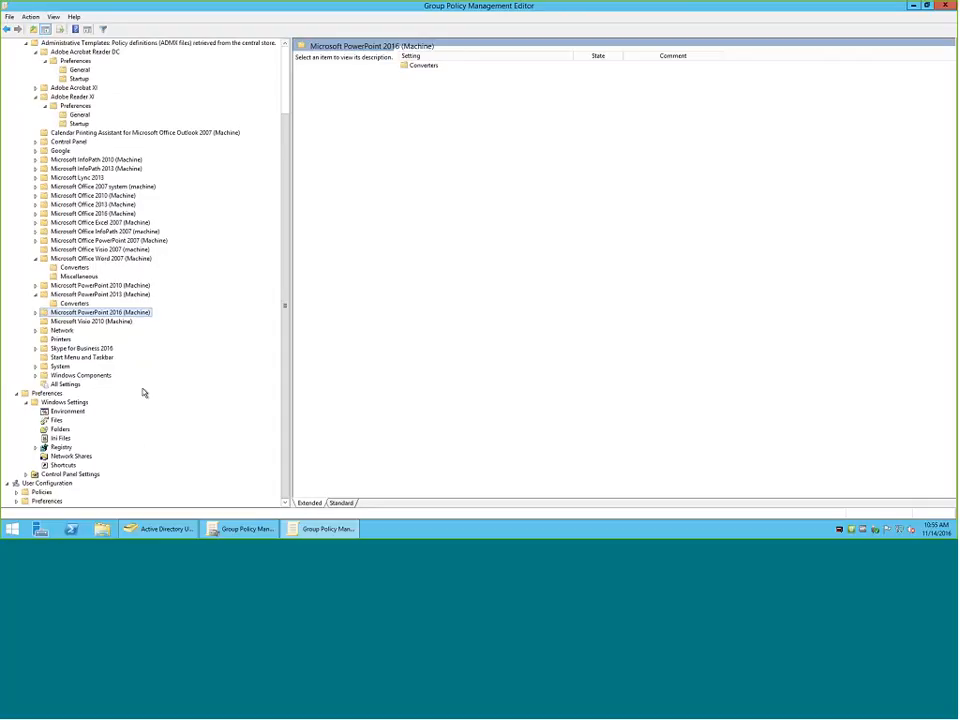
click(26, 475)
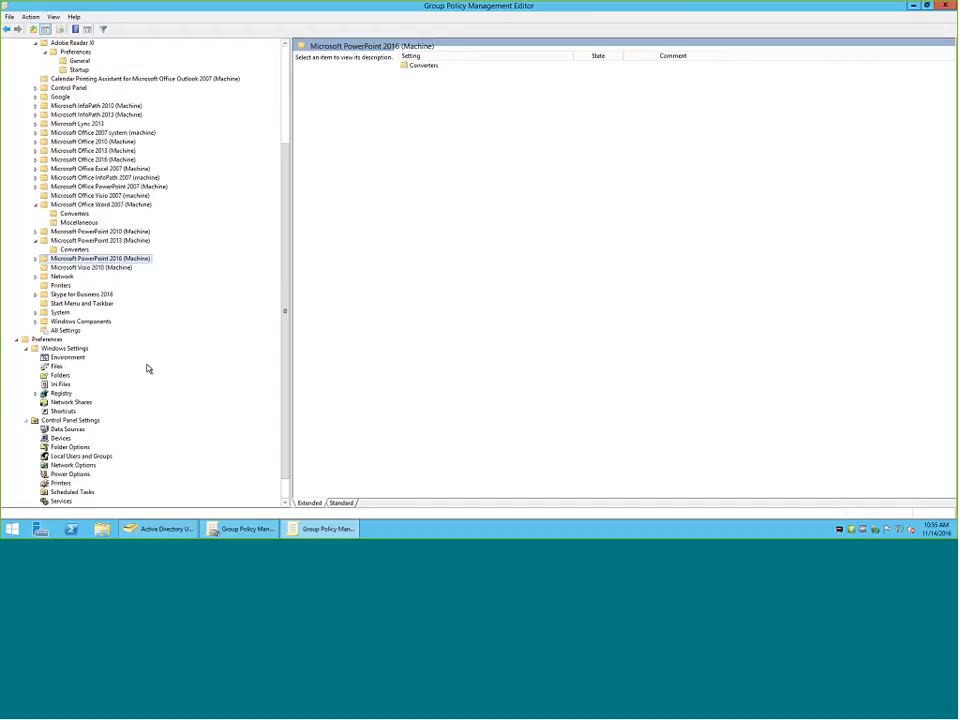
Review the Environment, Files, Folders, Ini Files and Registry preference pages under the computer's Windows Settings.
click(67, 330)
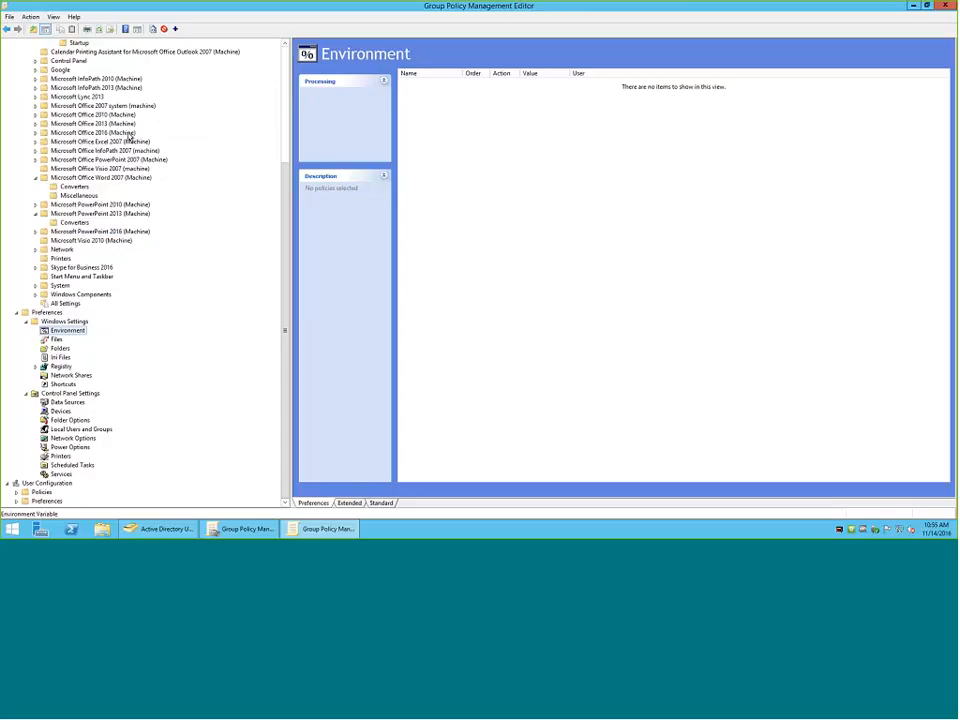
click(56, 341)
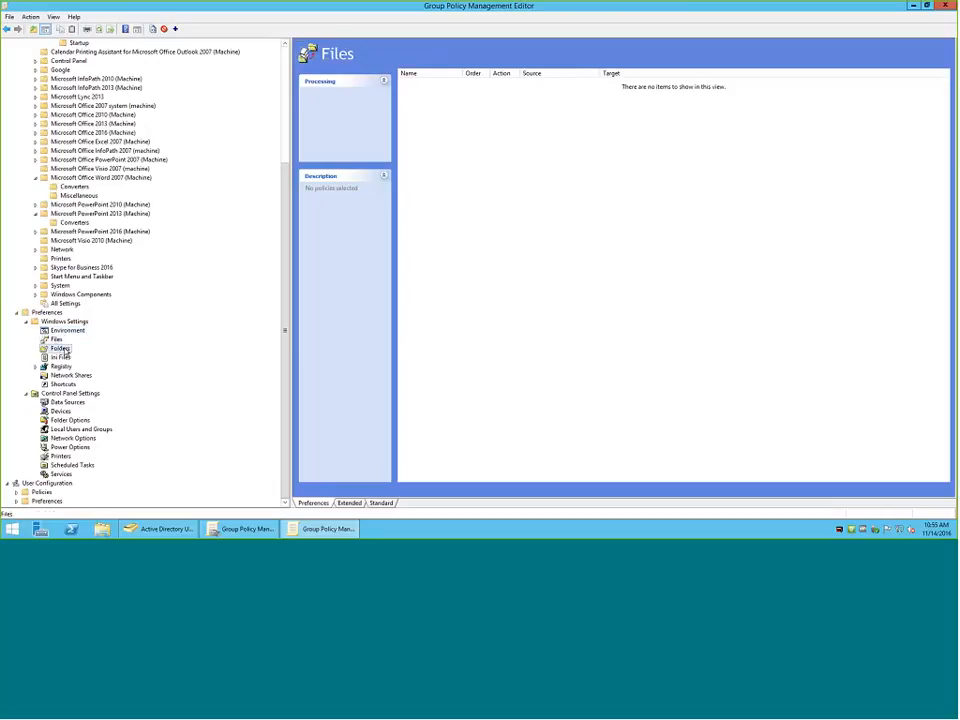
click(59, 348)
click(61, 357)
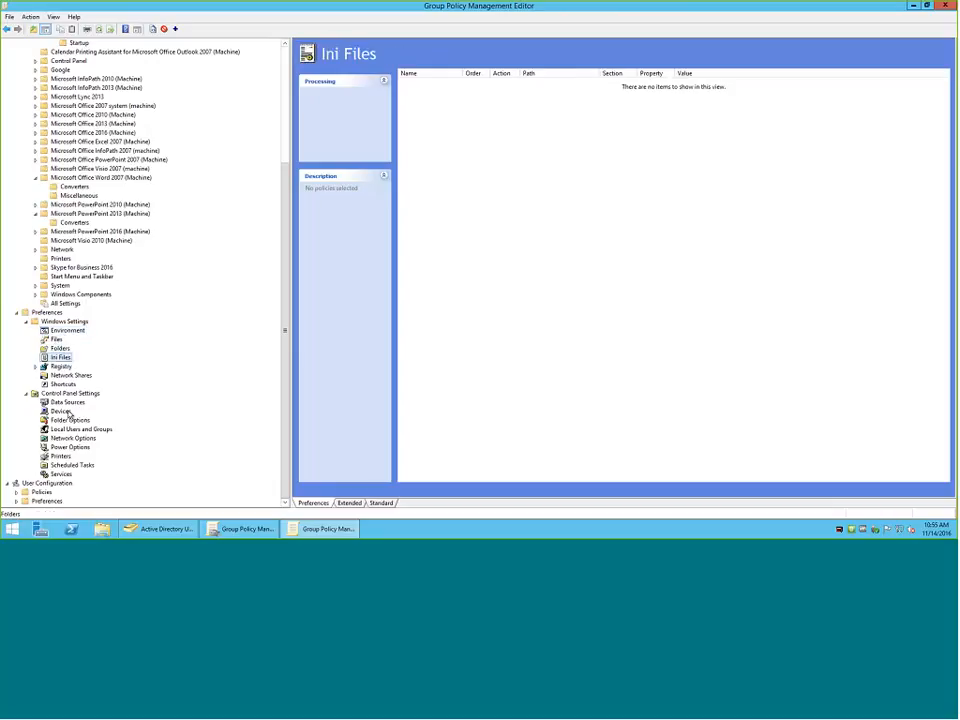
click(62, 366)
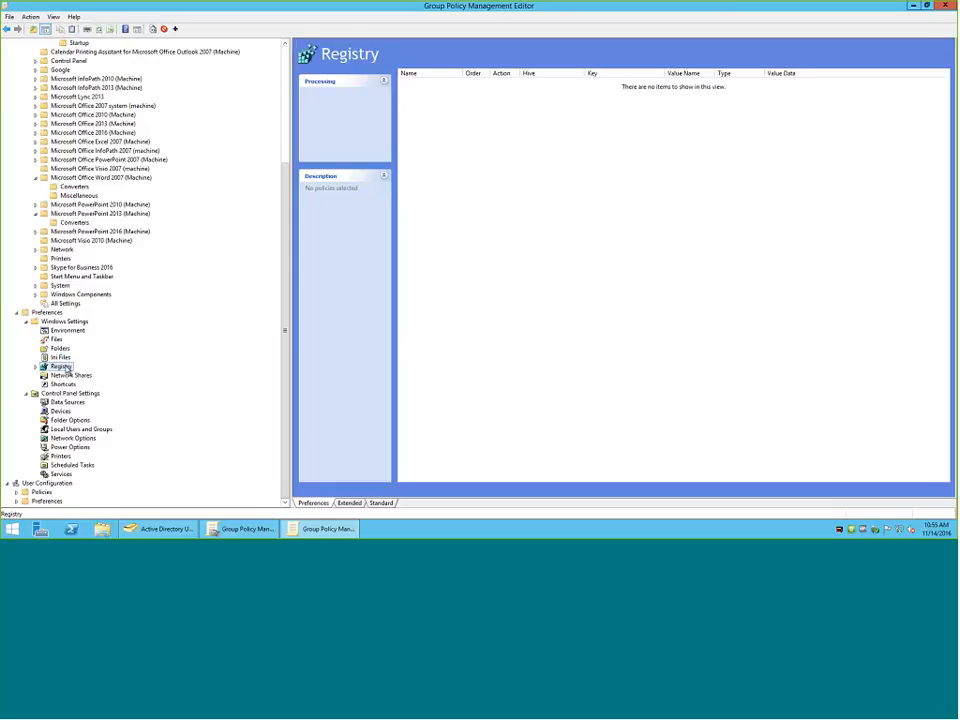
Start a new registry preference item and open the registry browser for its key path.
right_click(57, 370)
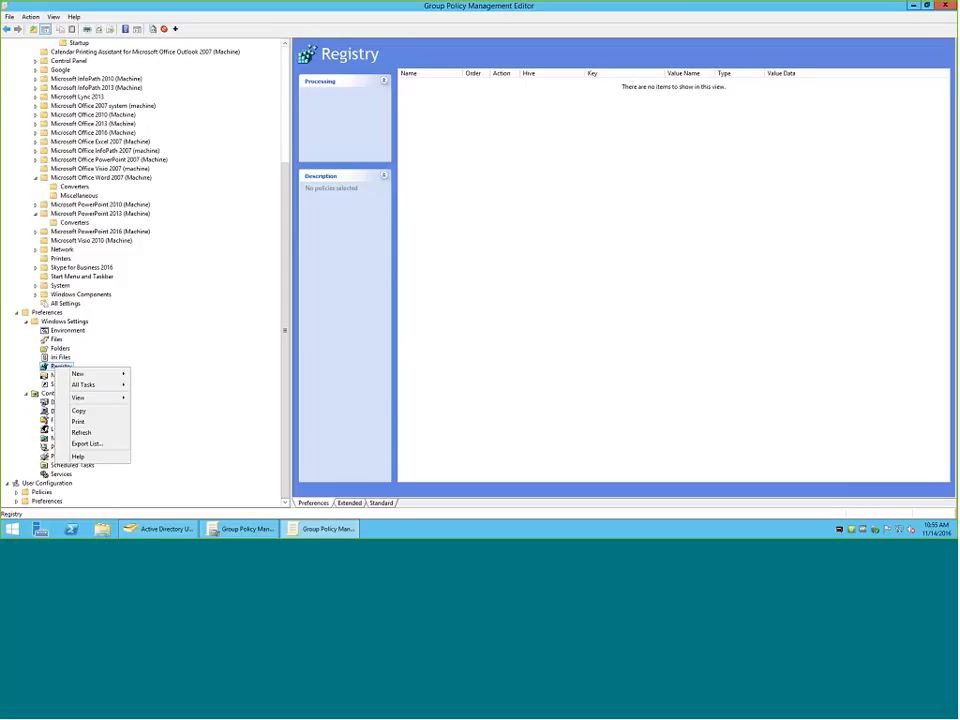
mouse_move(120, 375)
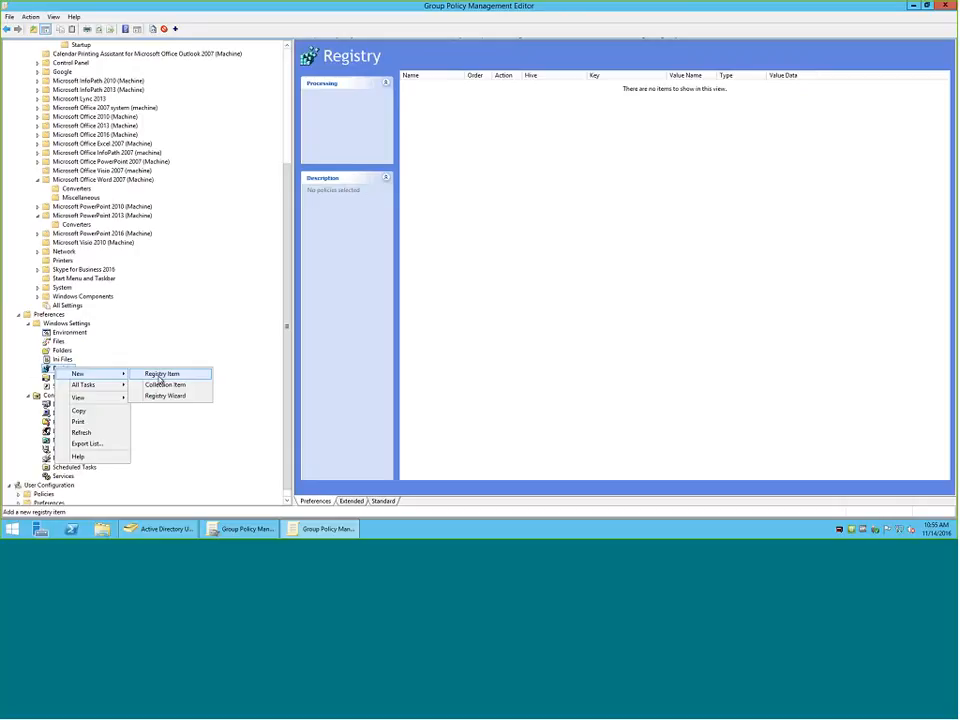
click(160, 376)
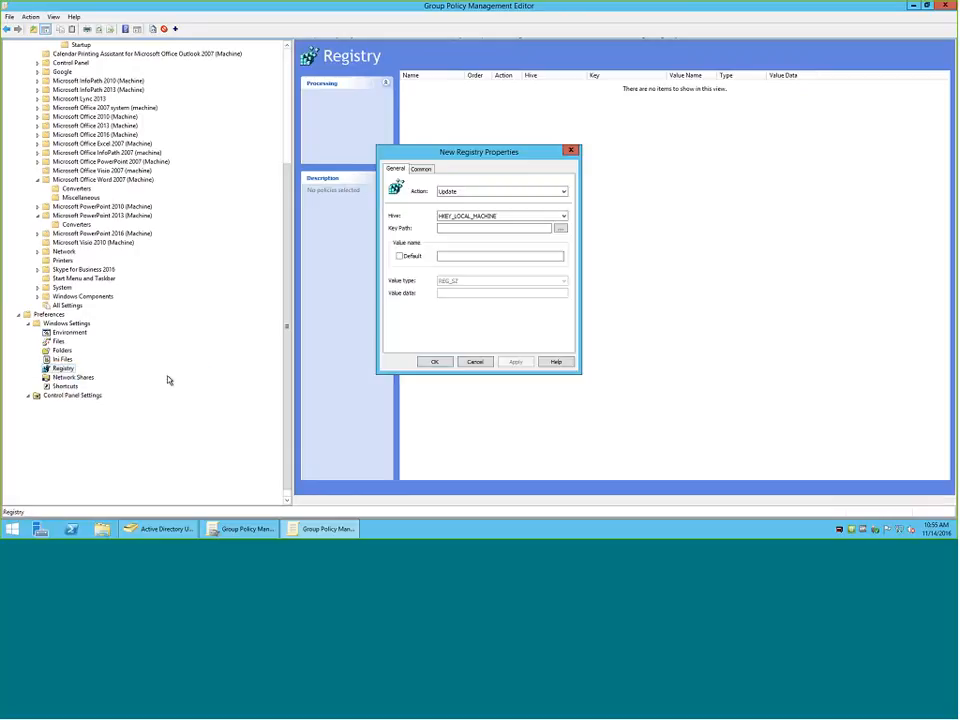
click(559, 230)
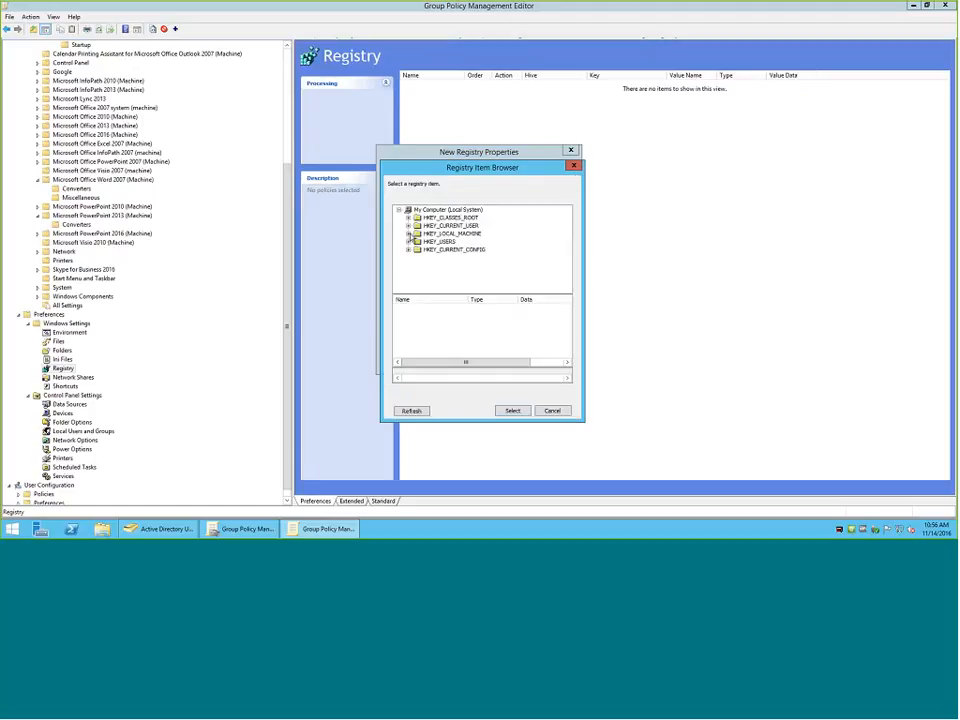
Browse the local registry to HKEY_LOCAL_MACHINE\SOFTWARE\Microsoft\Windows\CurrentVersion.
click(408, 233)
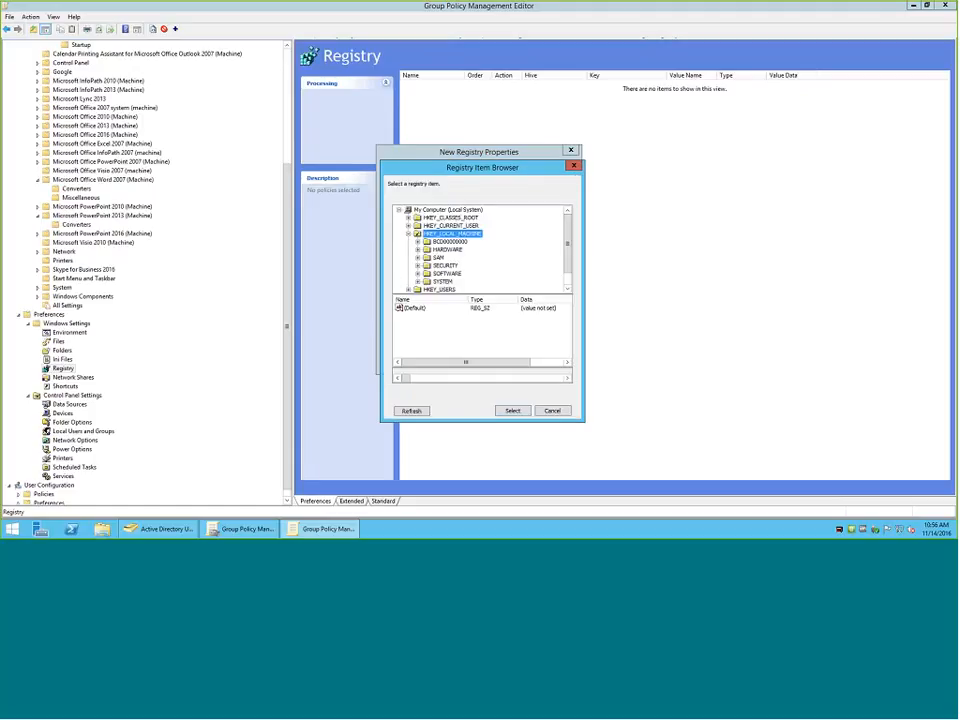
click(418, 273)
scroll(436, 271, down, 2)
scroll(436, 274, up, 4)
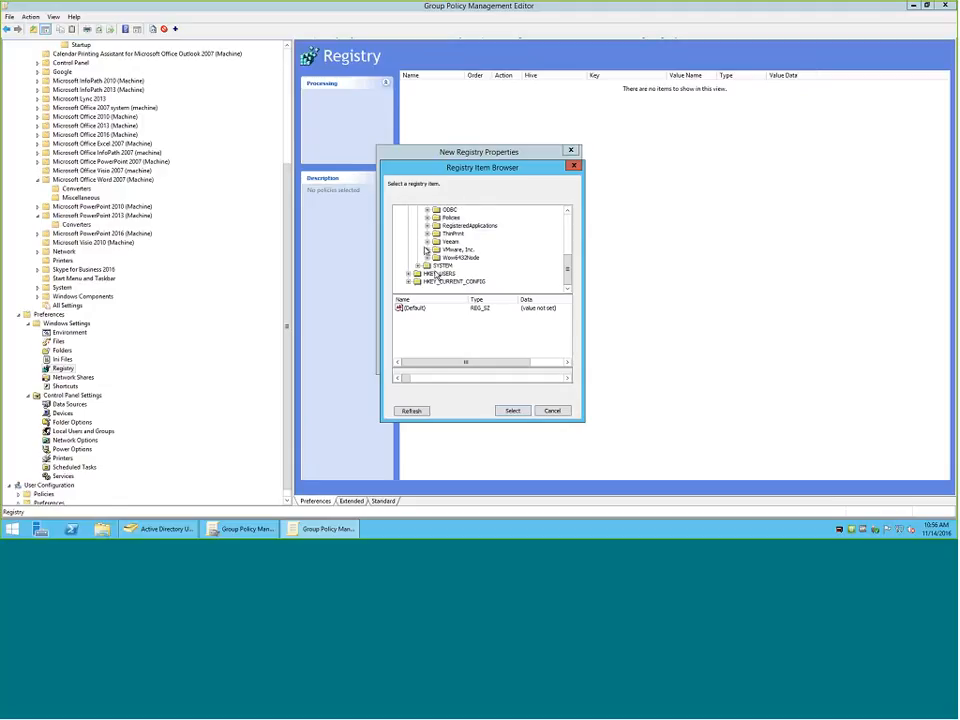
click(427, 250)
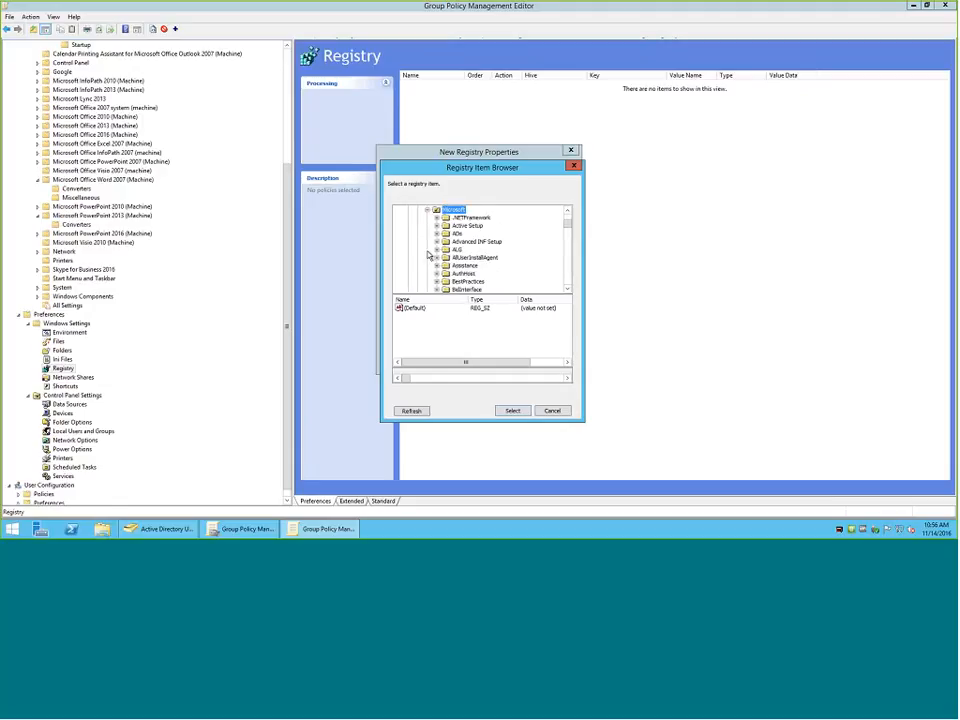
scroll(436, 258, down, 10)
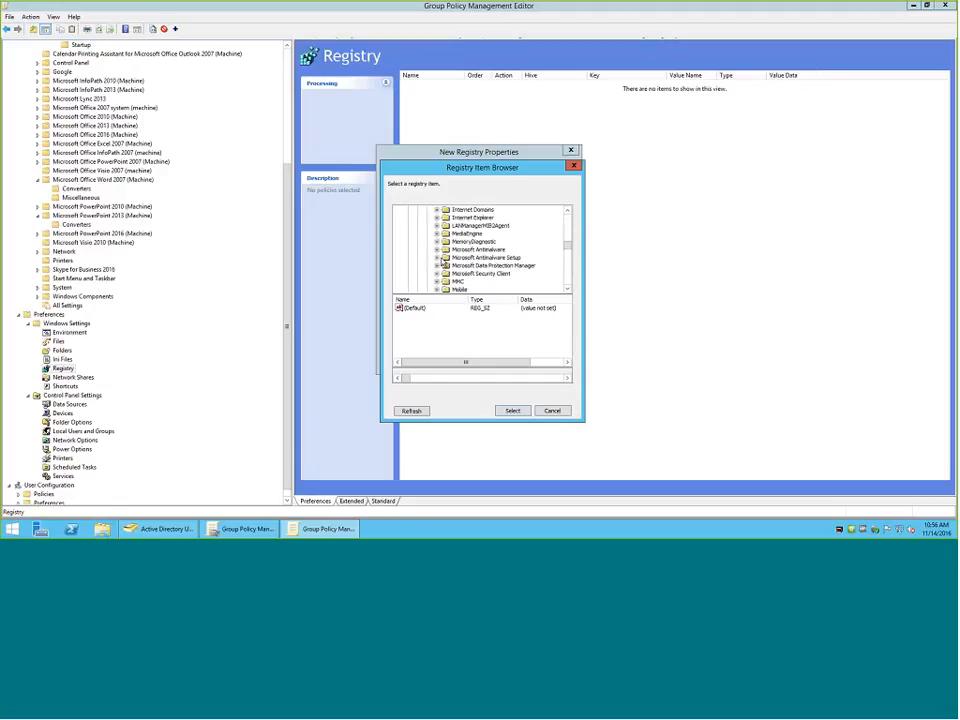
scroll(443, 262, down, 10)
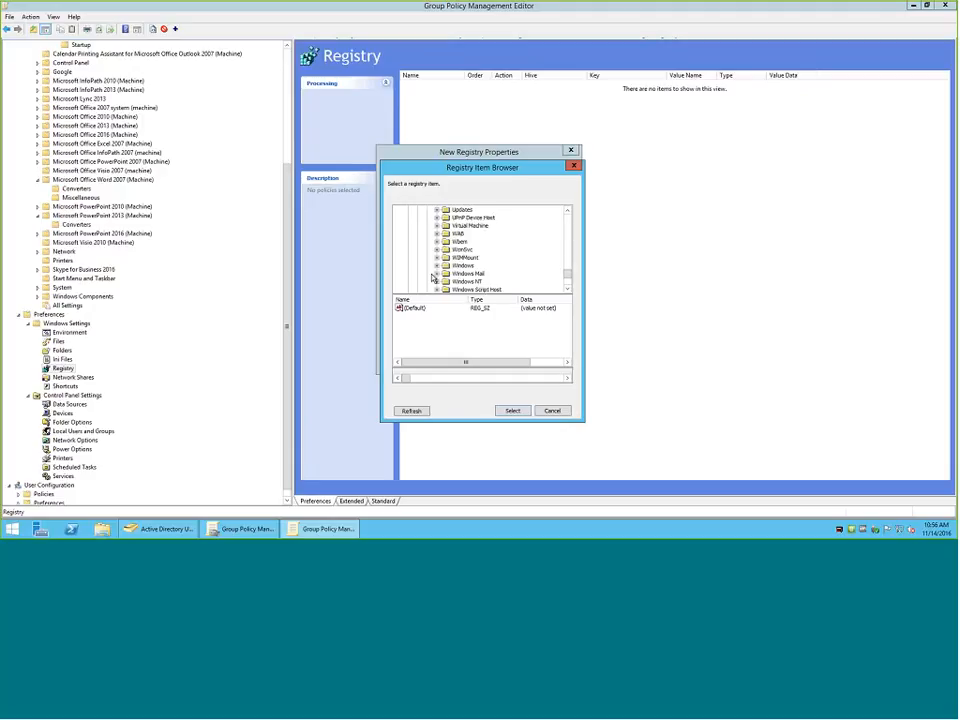
click(438, 266)
scroll(462, 272, down, 4)
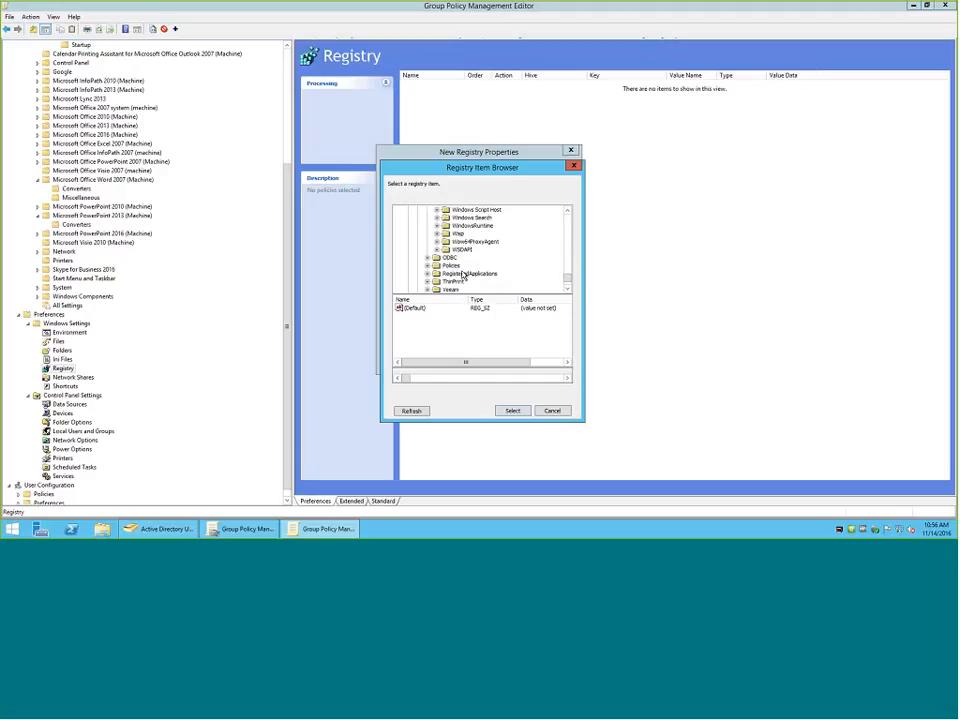
scroll(460, 267, up, 4)
click(479, 226)
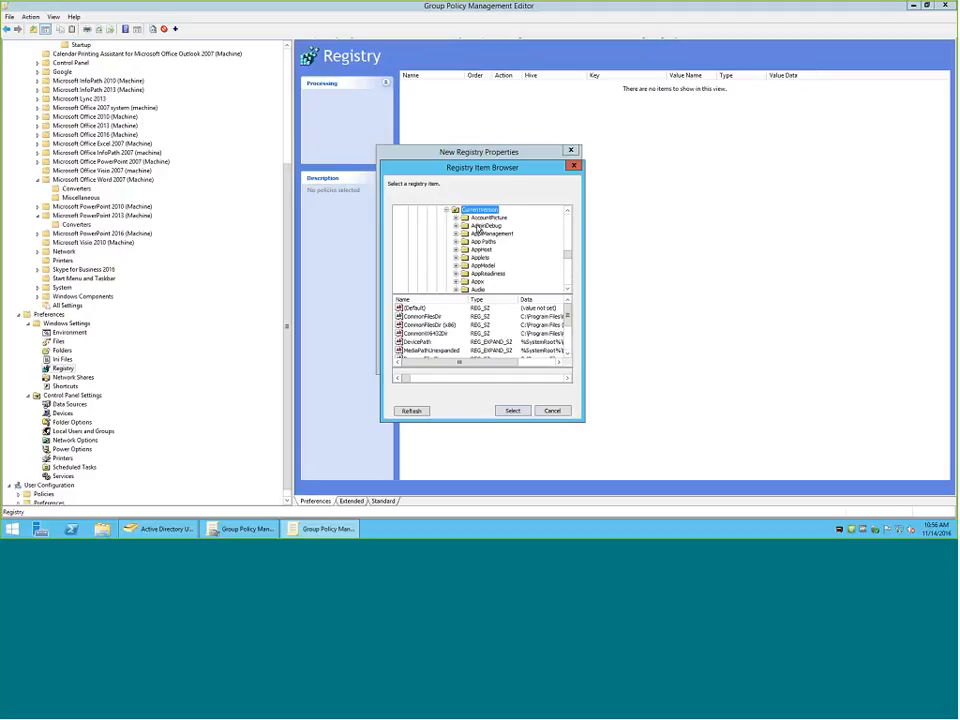
Select the MSC value in the CurrentVersion Run key as the source for the new registry item.
scroll(483, 258, down, 6)
scroll(481, 258, down, 7)
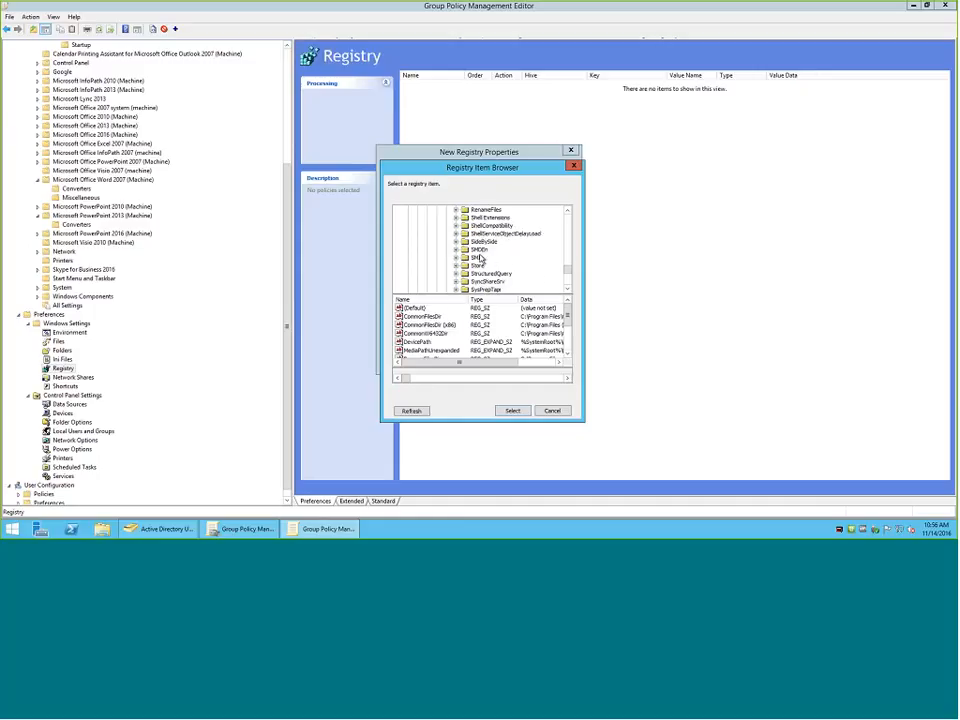
scroll(480, 255, up, 6)
click(477, 242)
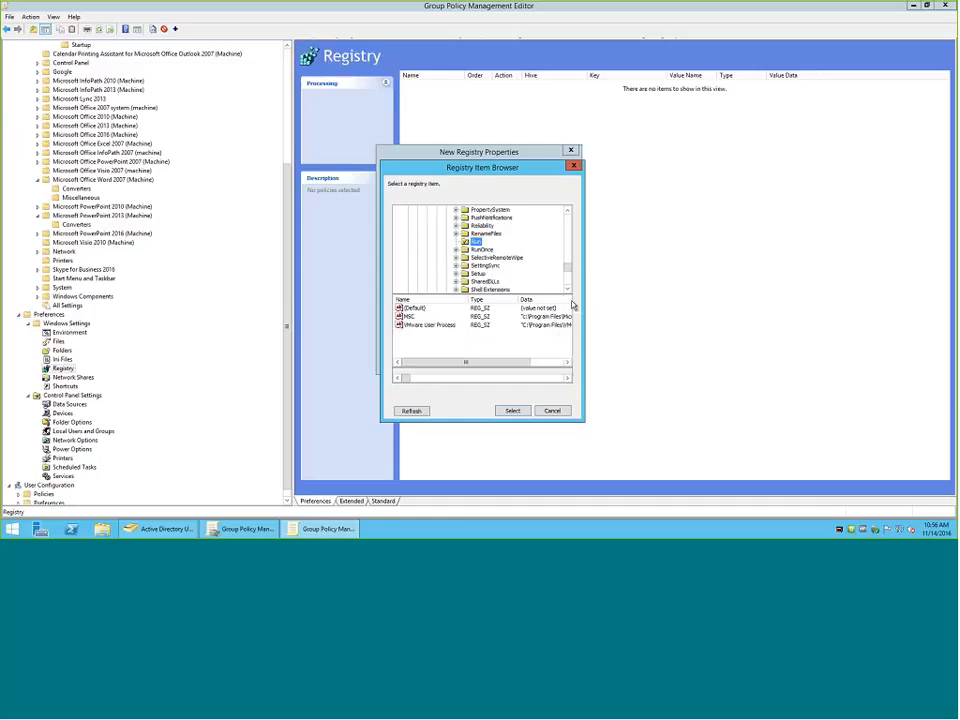
click(428, 347)
click(411, 317)
click(519, 411)
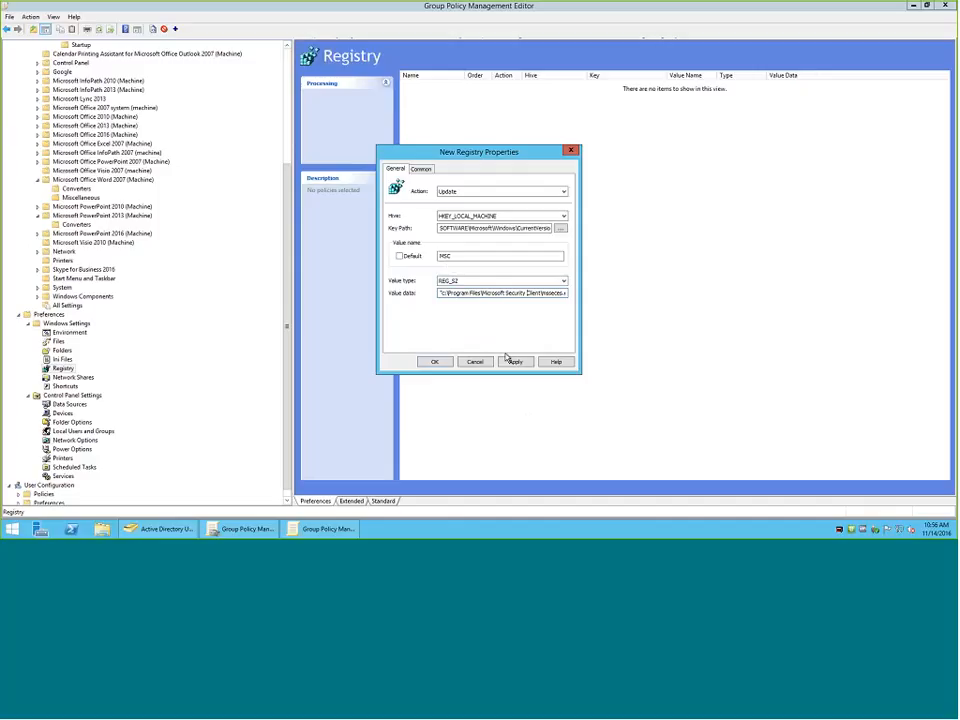
Review the available actions for the new registry item, then discard the item.
click(468, 191)
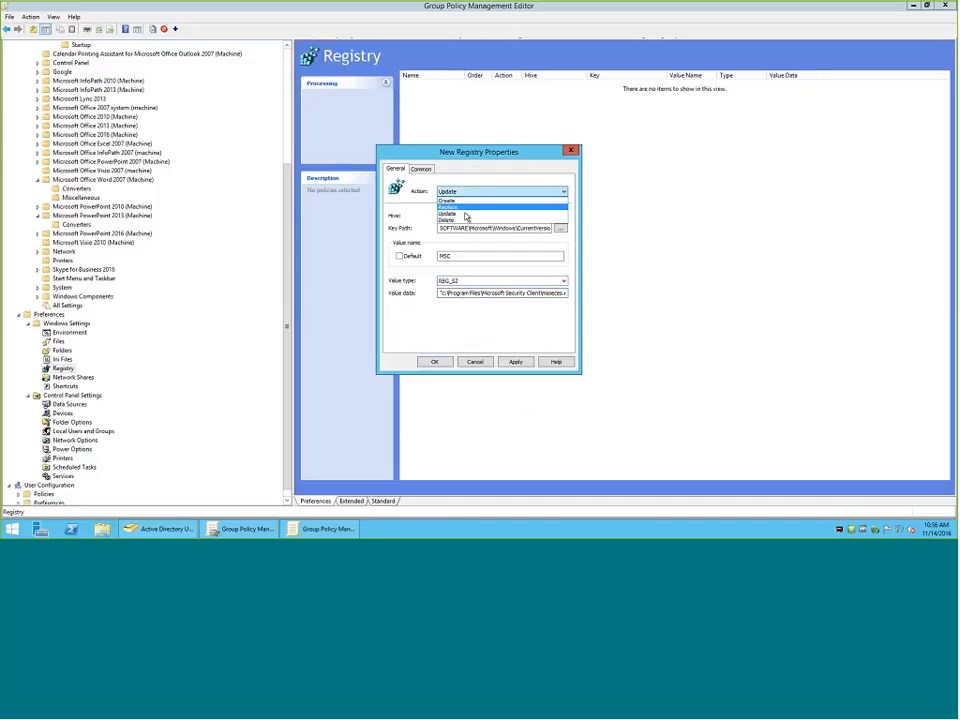
click(489, 368)
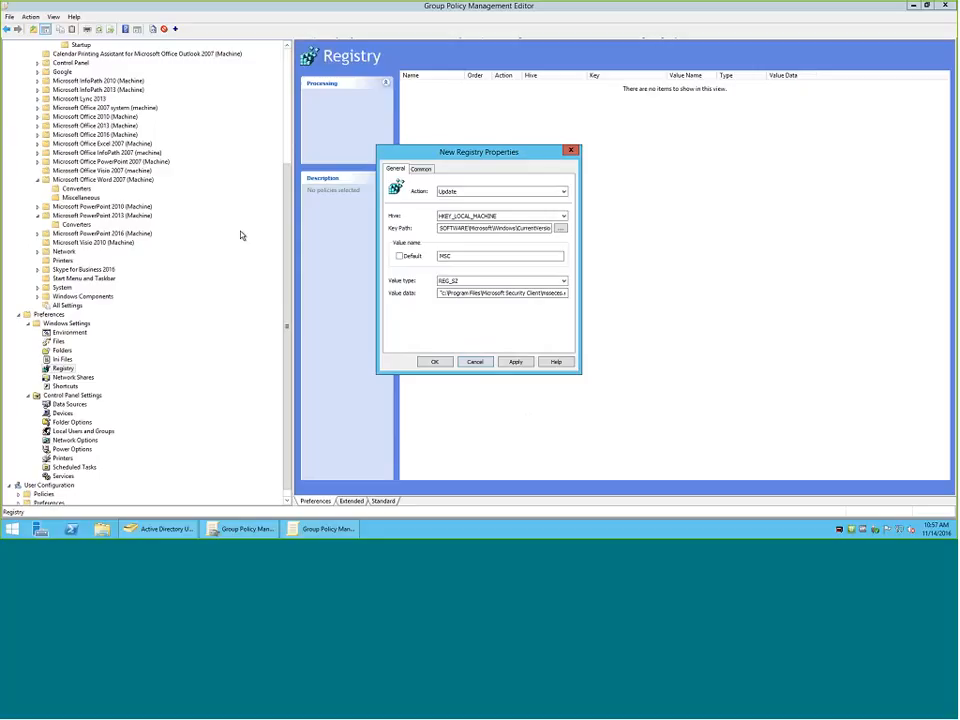
click(475, 362)
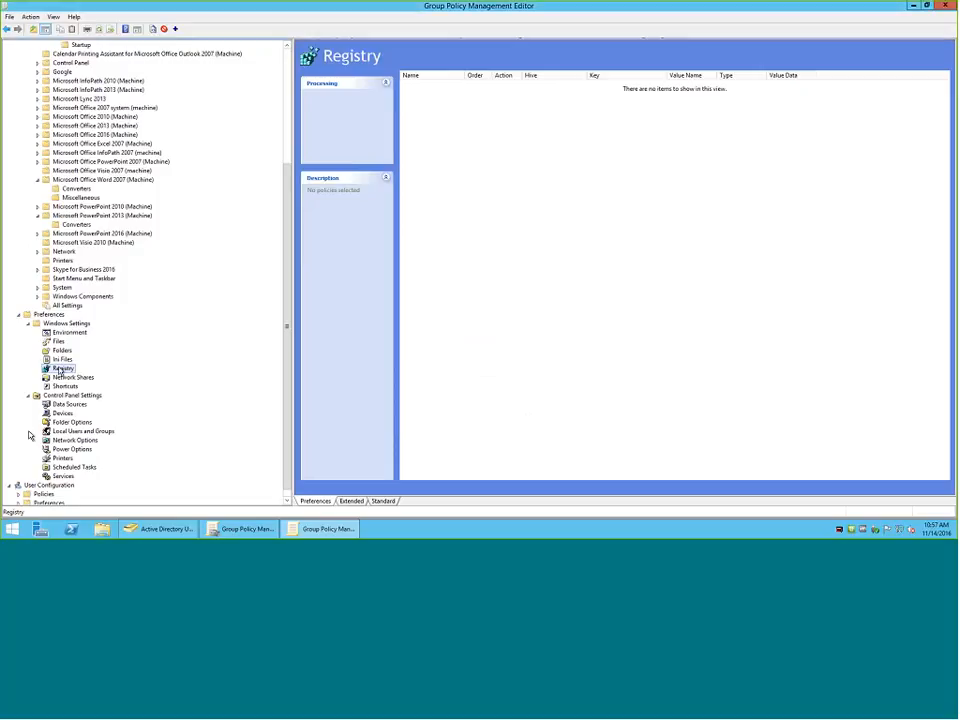
Open the Registry Wizard to view its source computer options, then cancel it.
right_click(60, 370)
mouse_move(80, 373)
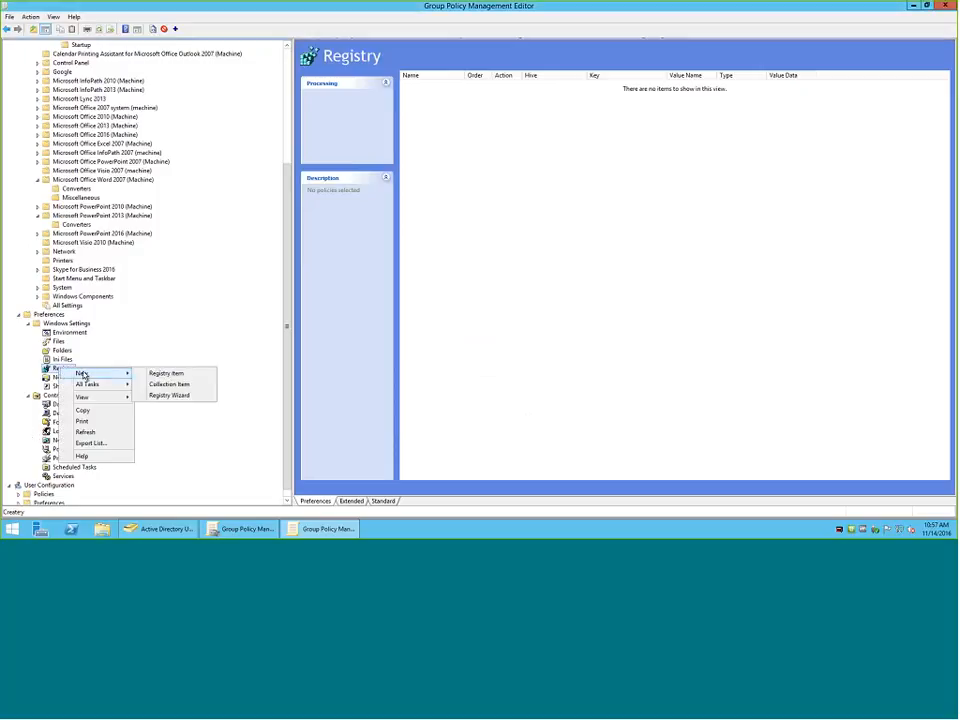
click(166, 397)
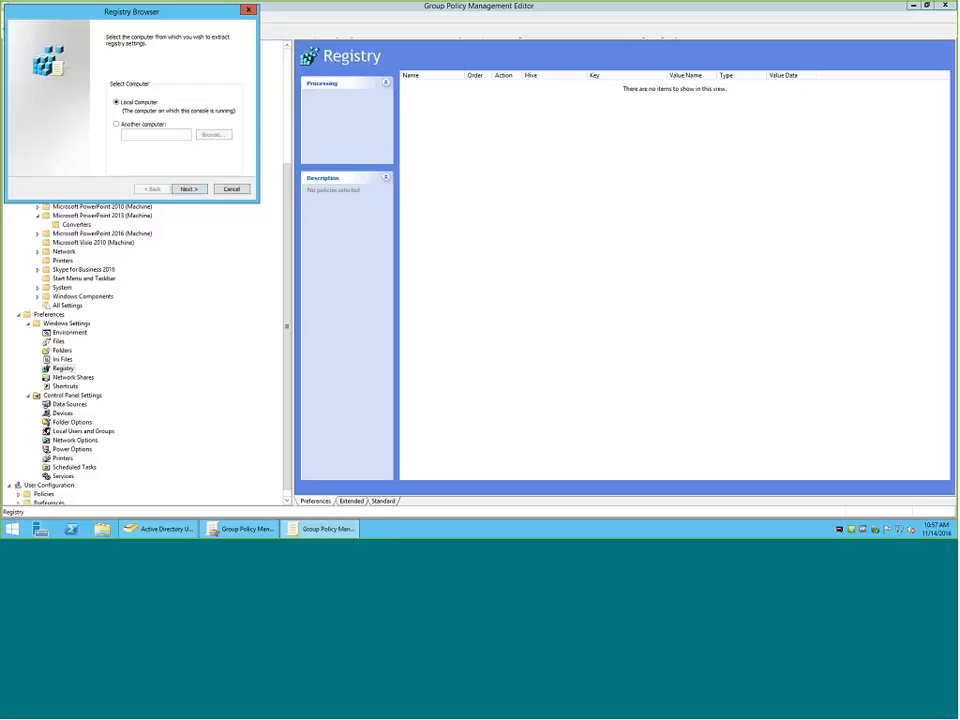
click(225, 191)
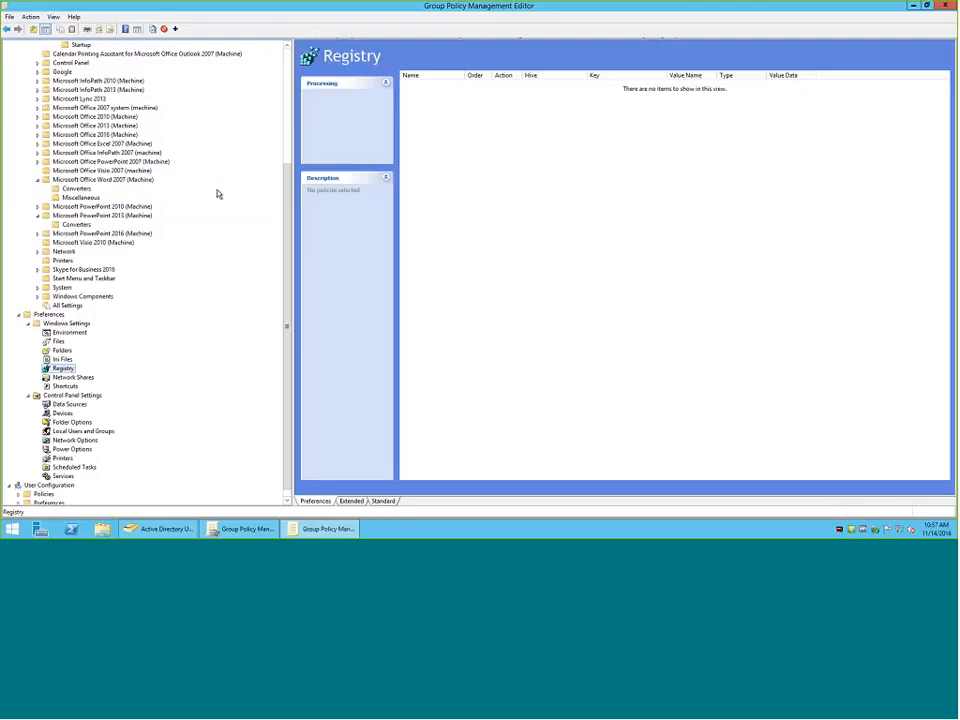
Start a new shortcut item under the computer preferences, naming it Chrome and setting its location to Desktop.
click(69, 387)
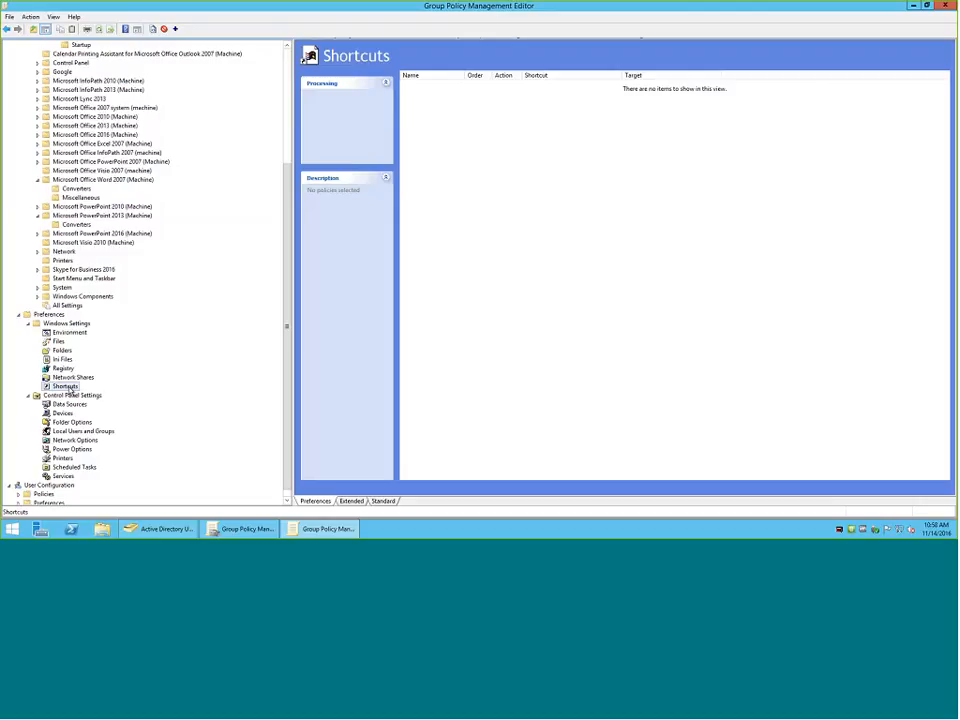
right_click(70, 390)
mouse_move(95, 393)
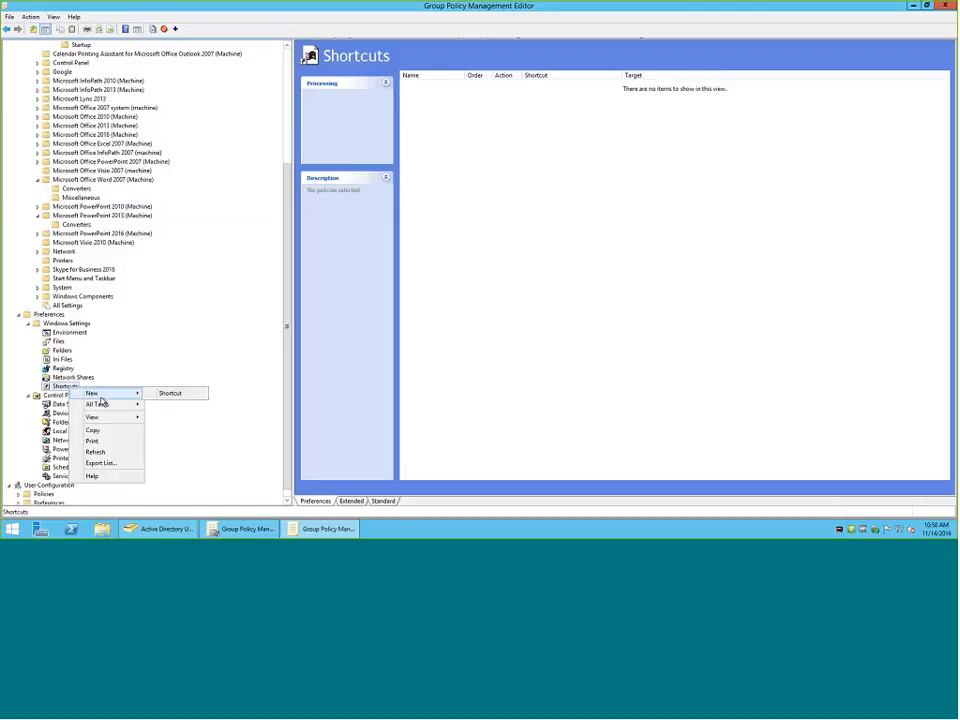
click(176, 396)
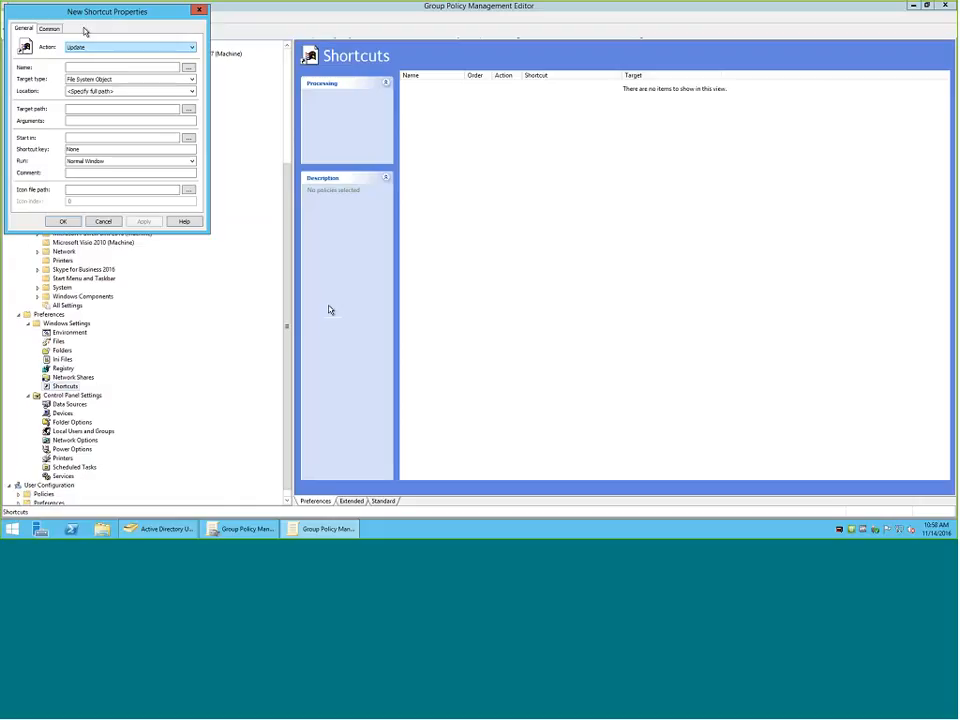
drag(126, 16, 565, 102)
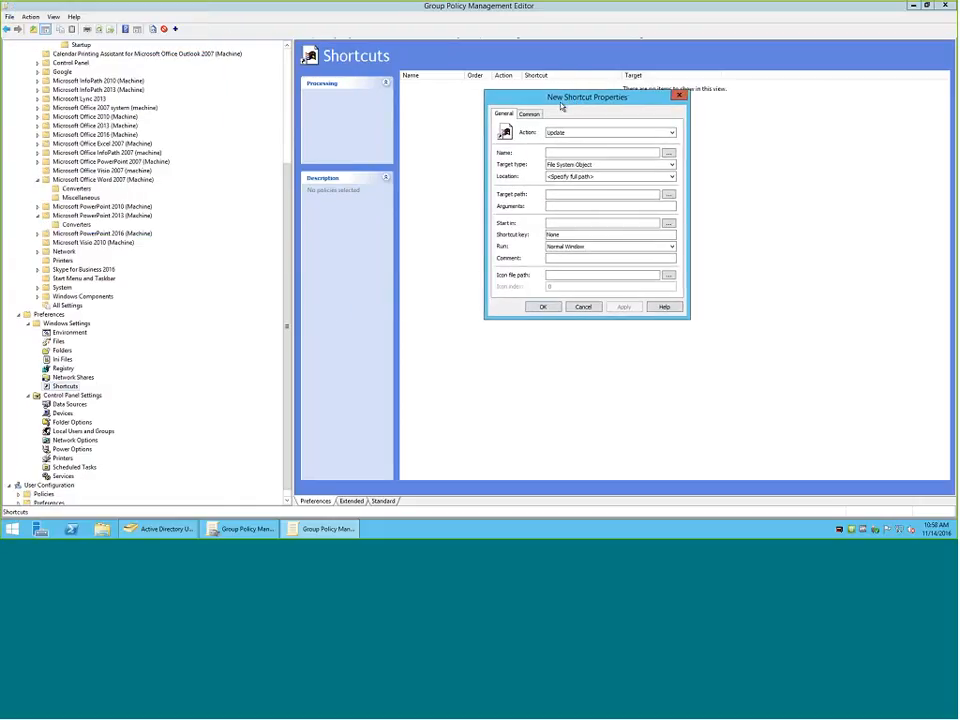
click(556, 155)
text(Chrome)
click(580, 176)
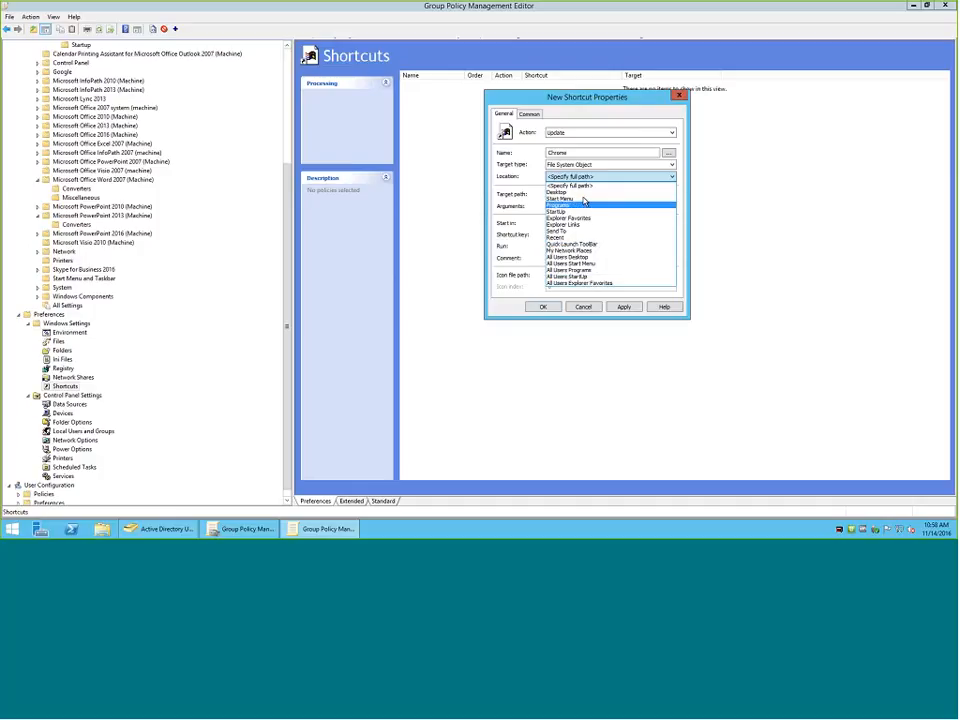
click(580, 192)
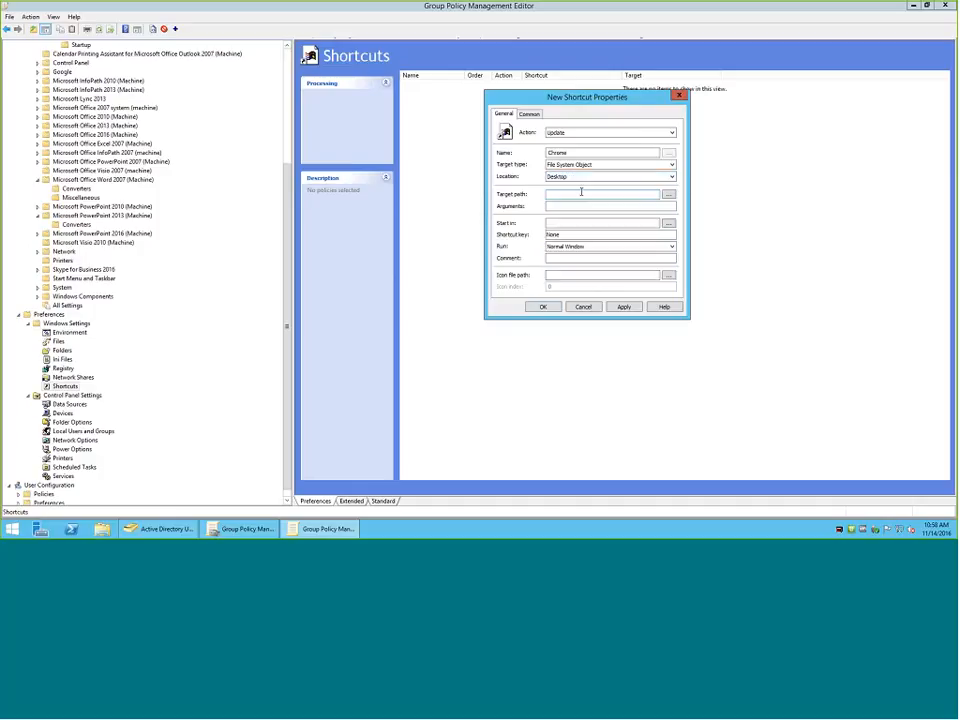
Browse for the Chrome shortcut's target path in the user profile folder, then discard the new shortcut.
click(668, 194)
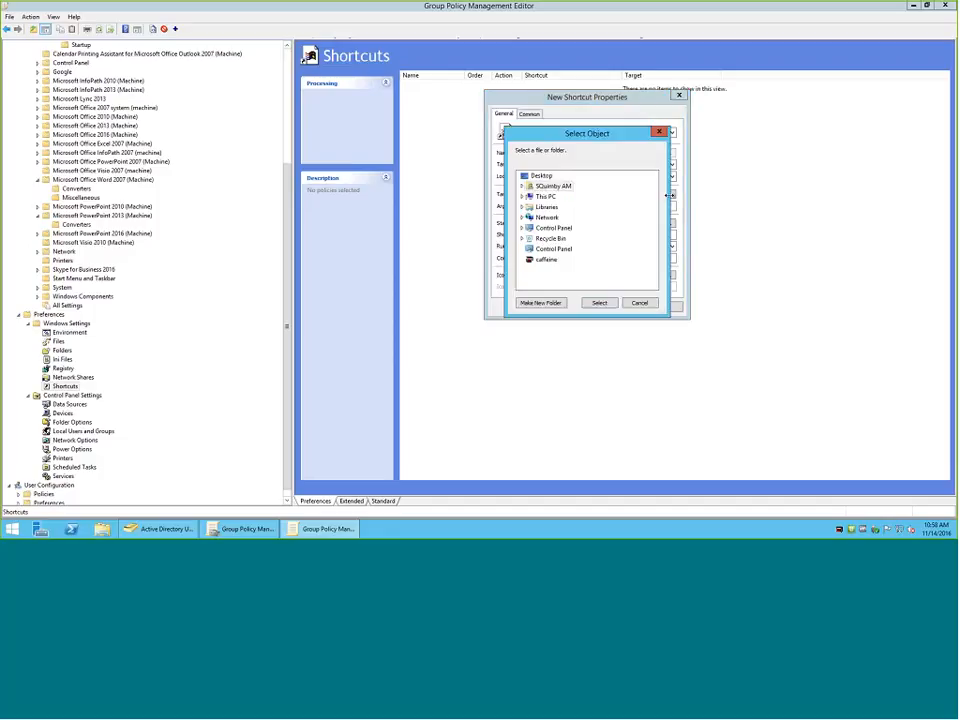
click(522, 187)
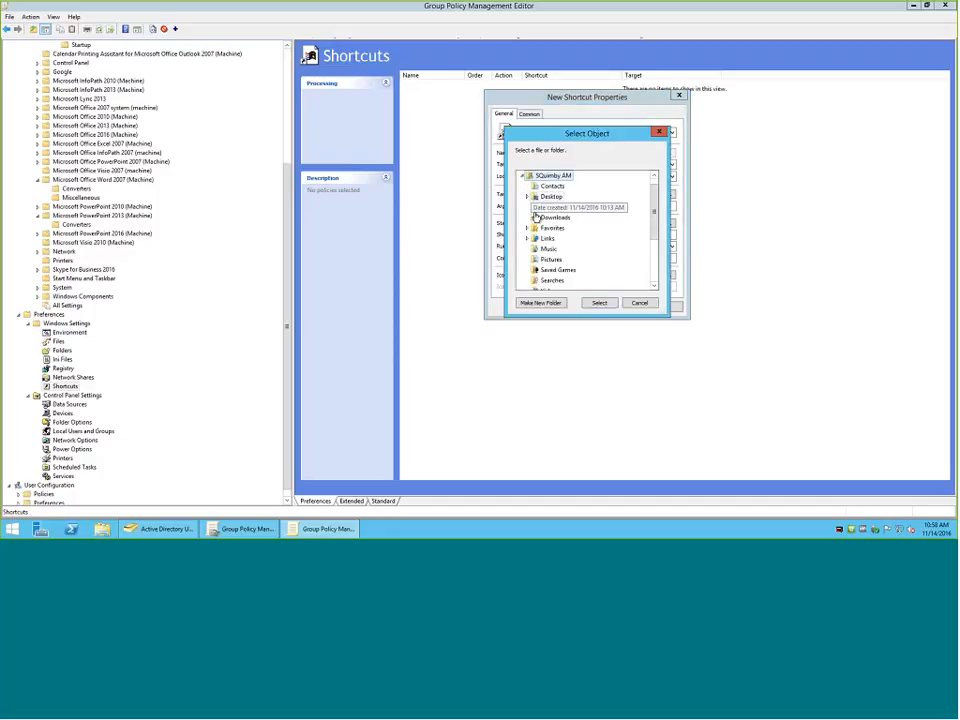
click(639, 302)
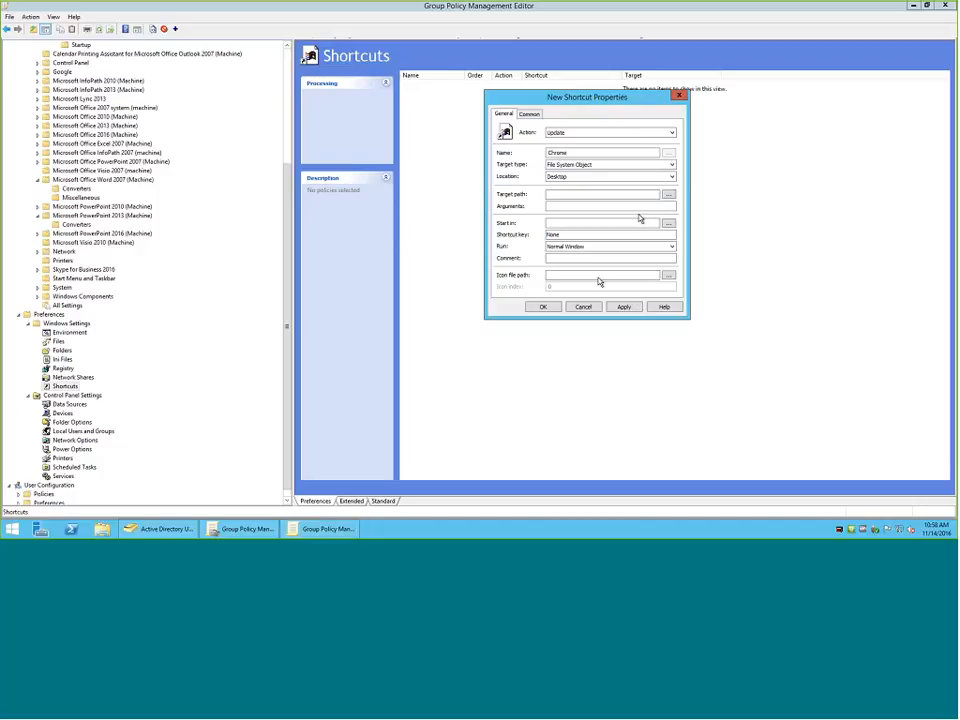
click(562, 275)
click(586, 309)
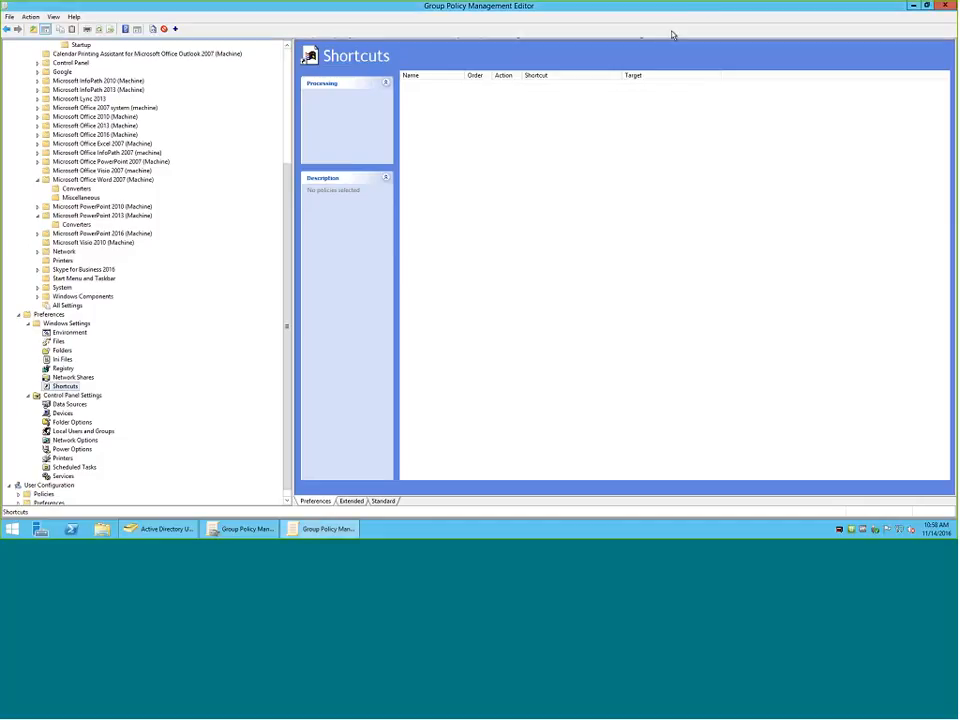
Switch to Group Policy Management and look through the list of Group Policy Objects.
click(913, 6)
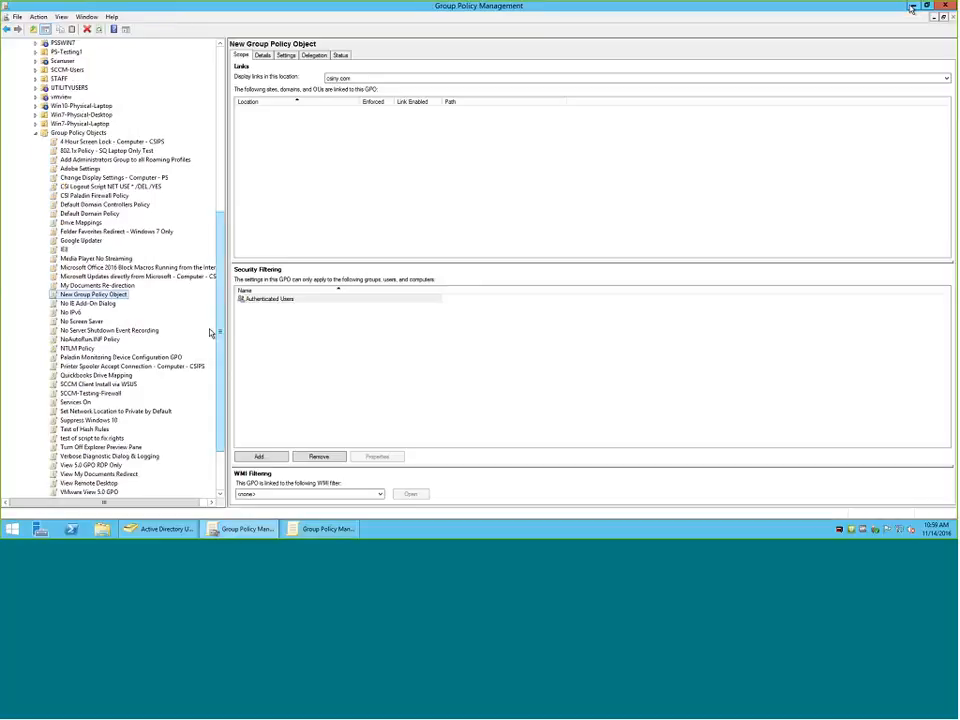
scroll(182, 336, down, 3)
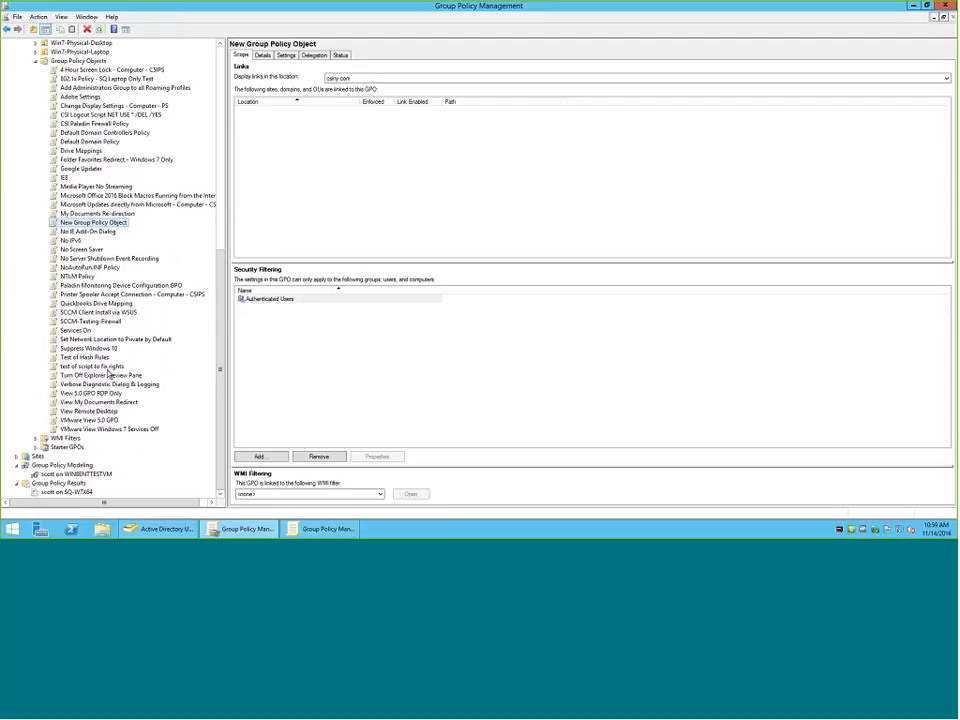
scroll(108, 372, up, 2)
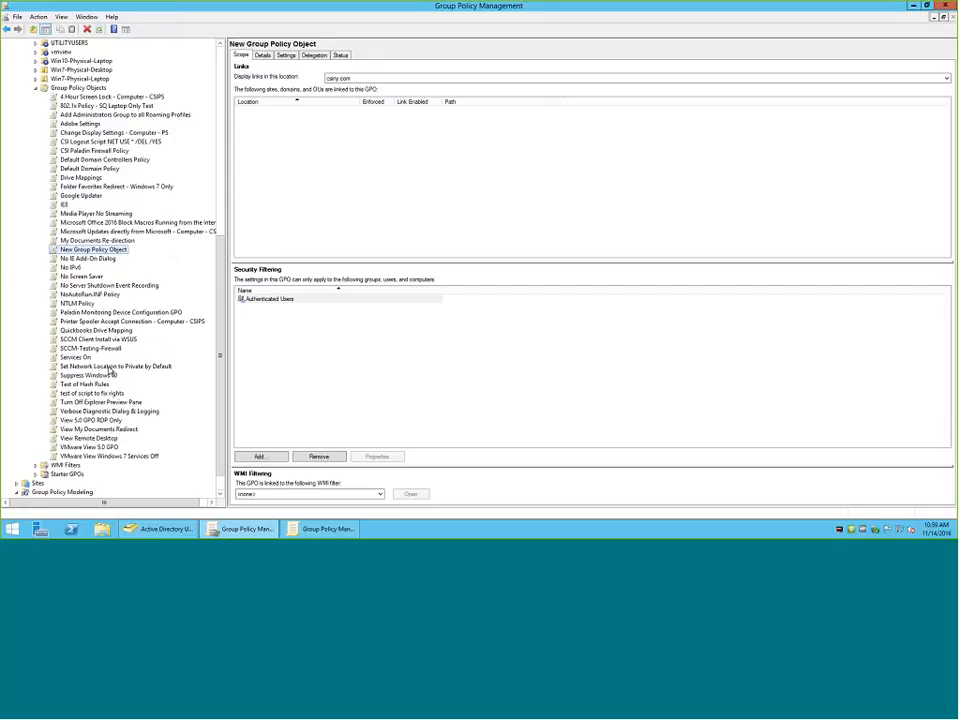
scroll(110, 372, up, 2)
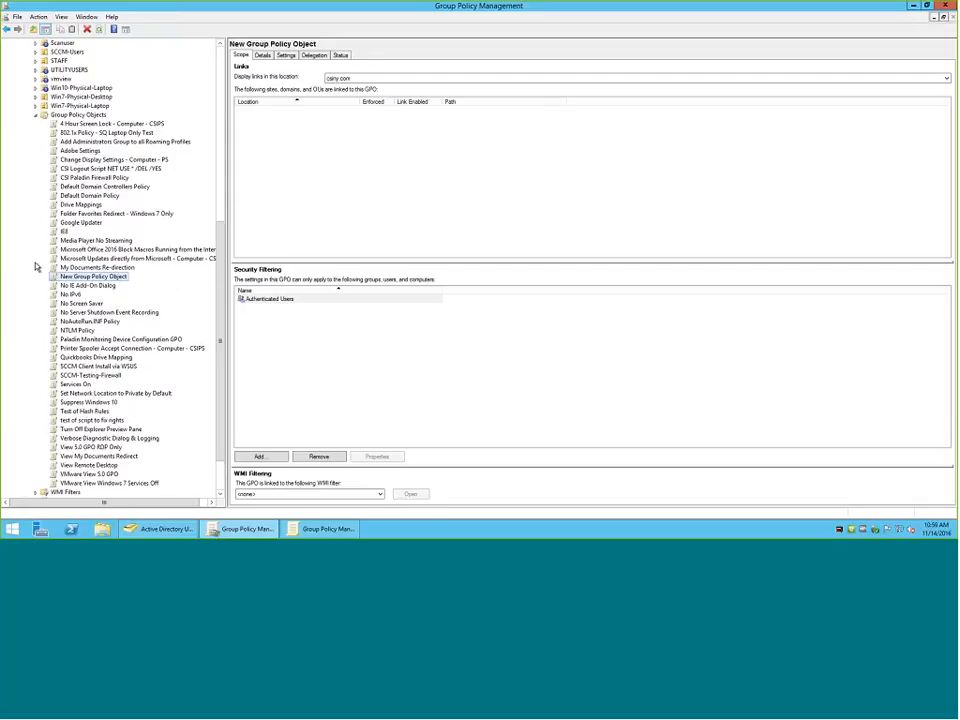
scroll(36, 266, down, 2)
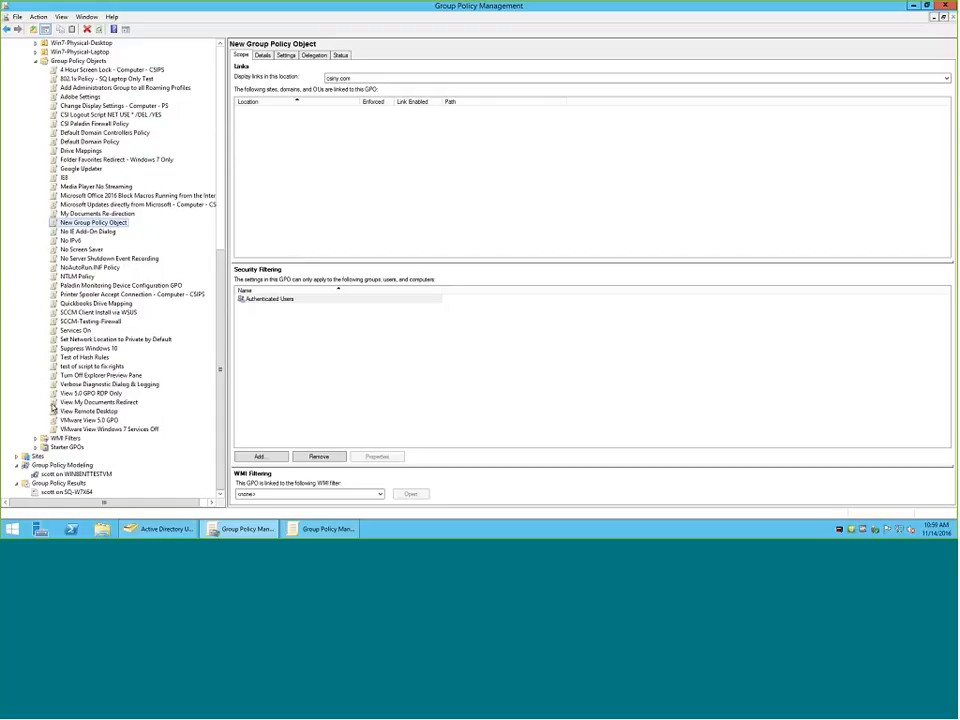
scroll(53, 415, up, 1)
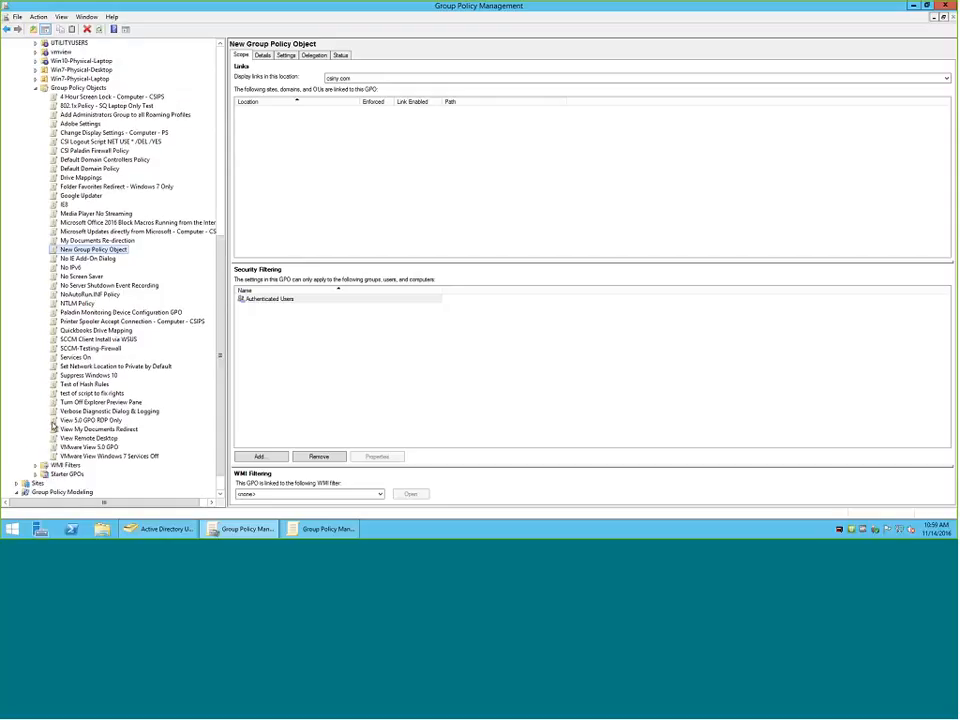
Return to the Group Policy Management Editor, start another shortcut item and try to view its common options.
click(324, 530)
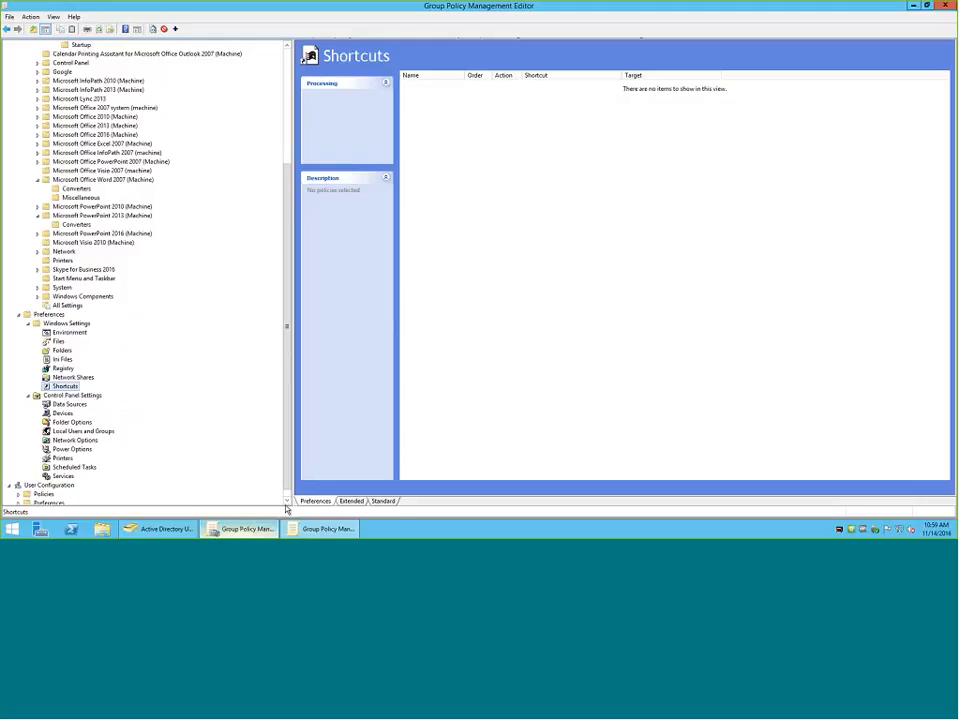
right_click(506, 198)
mouse_move(526, 204)
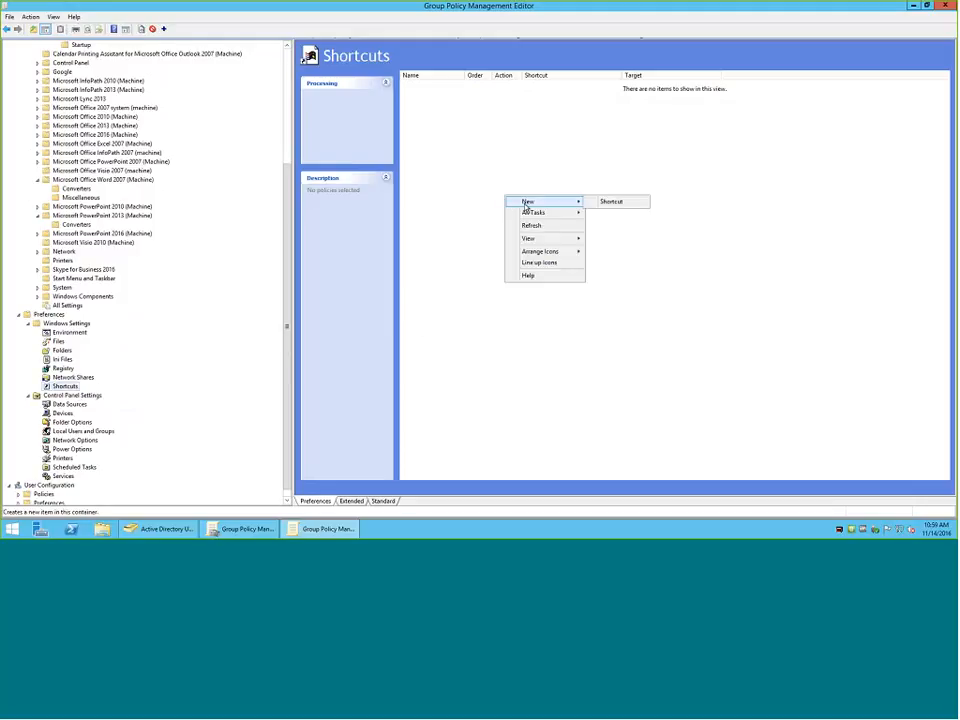
click(611, 201)
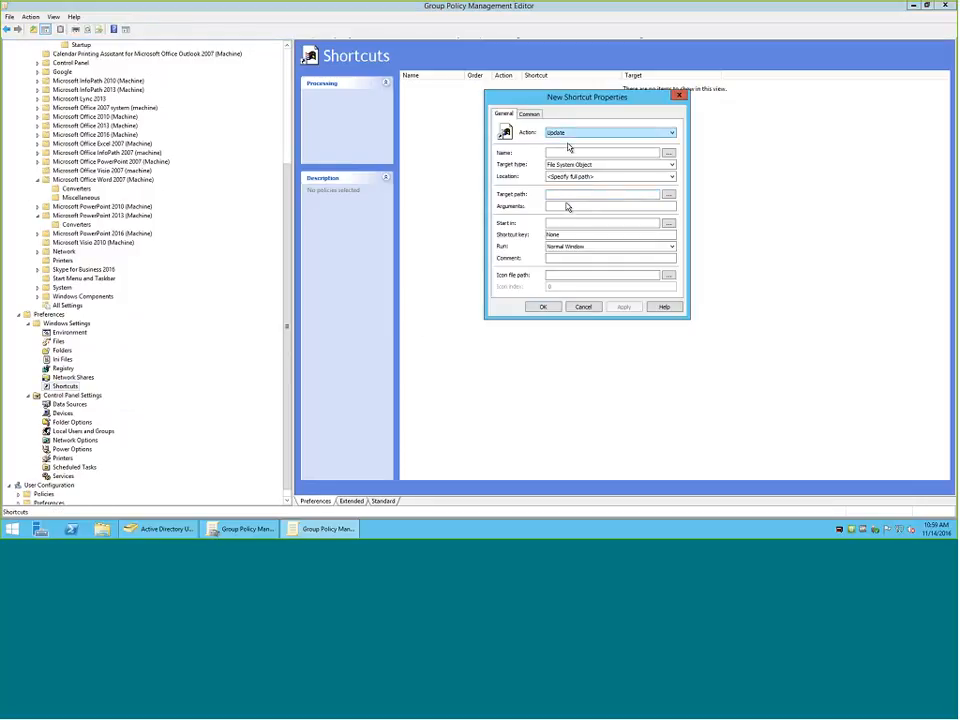
click(594, 276)
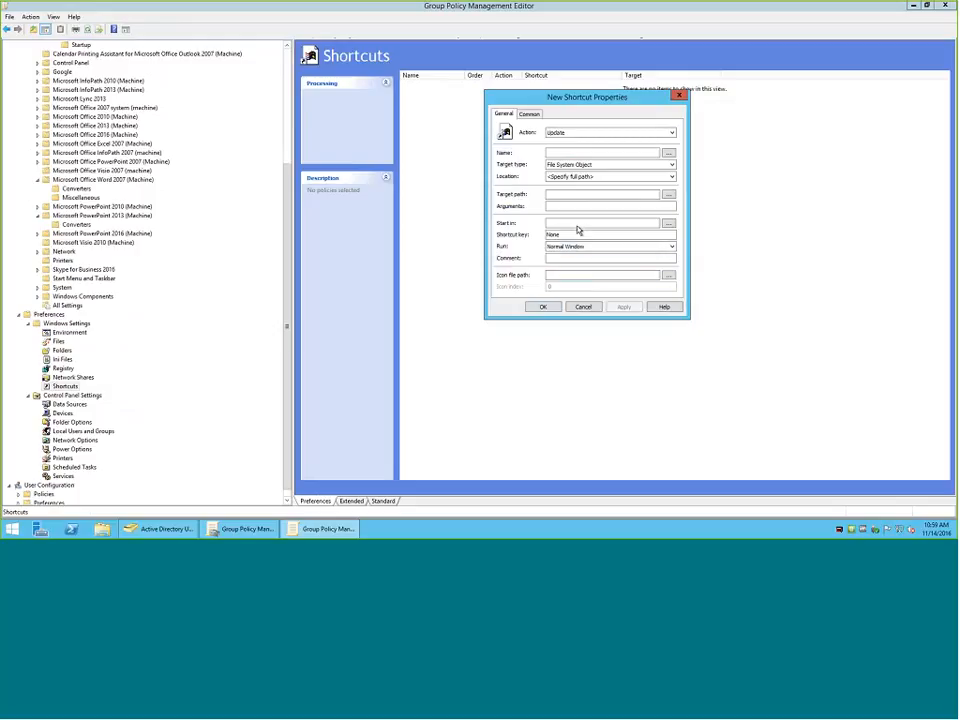
click(532, 115)
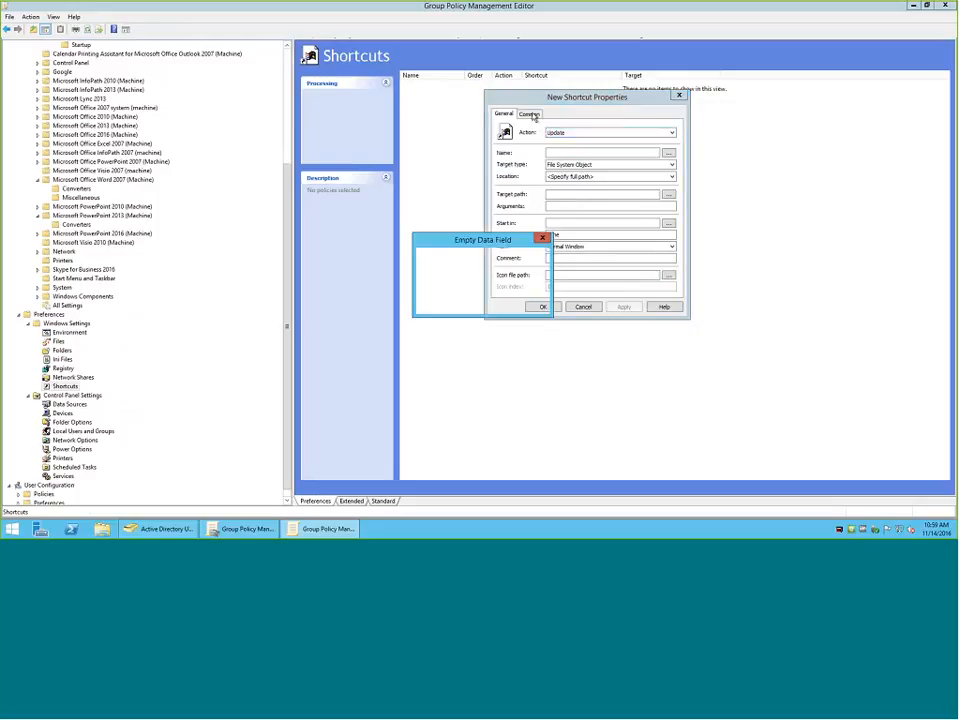
click(516, 298)
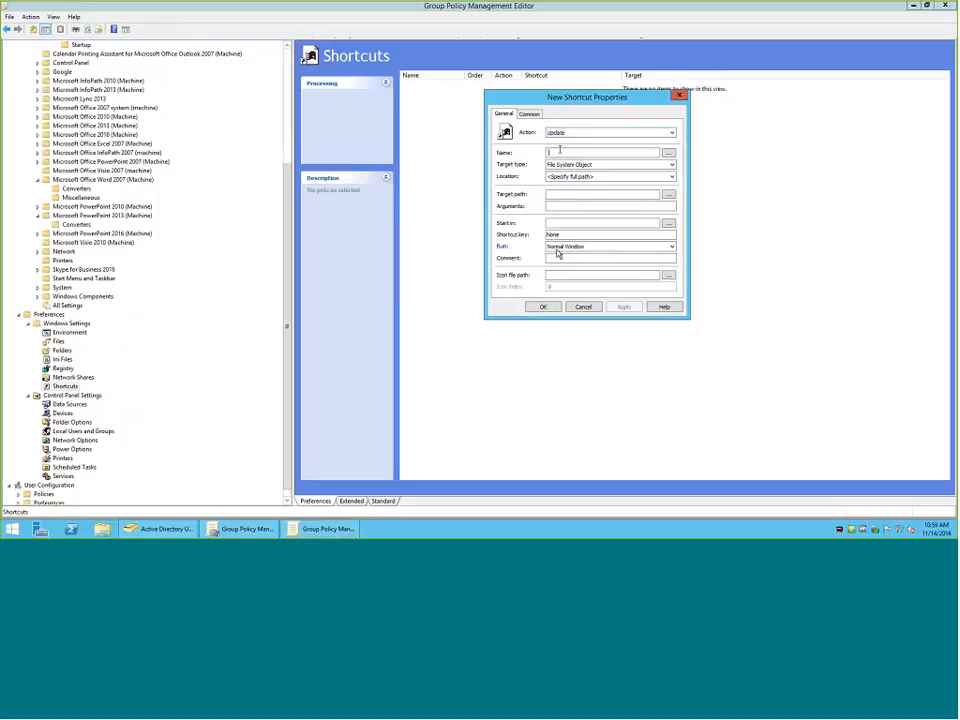
Name the new shortcut Chrome and set its target path to the Desktop folder of the user profile.
text(Chrome)
click(543, 306)
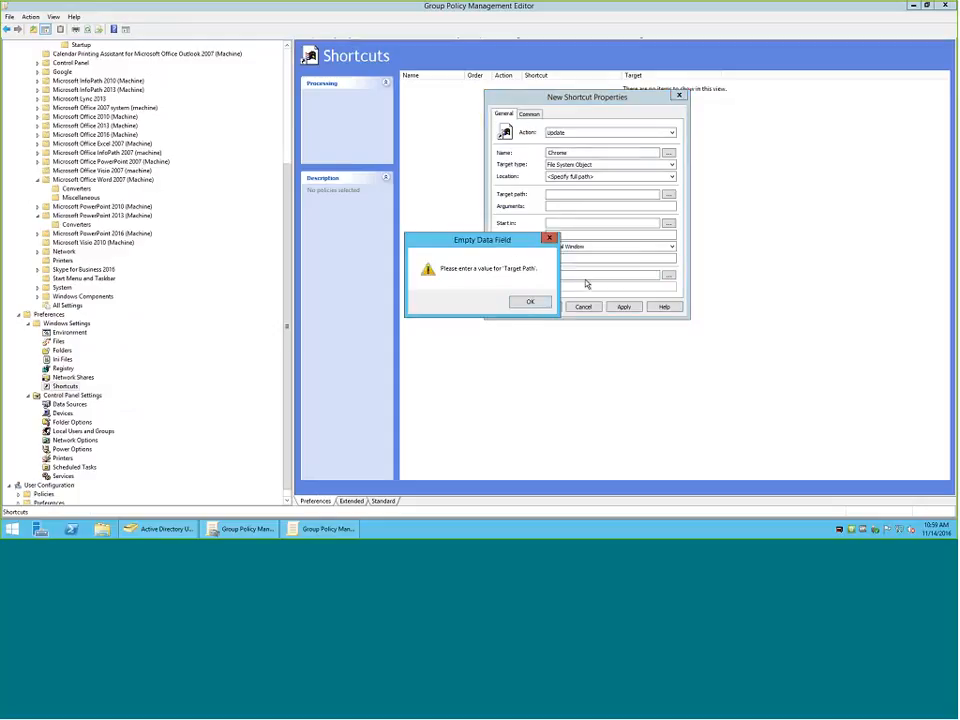
click(532, 301)
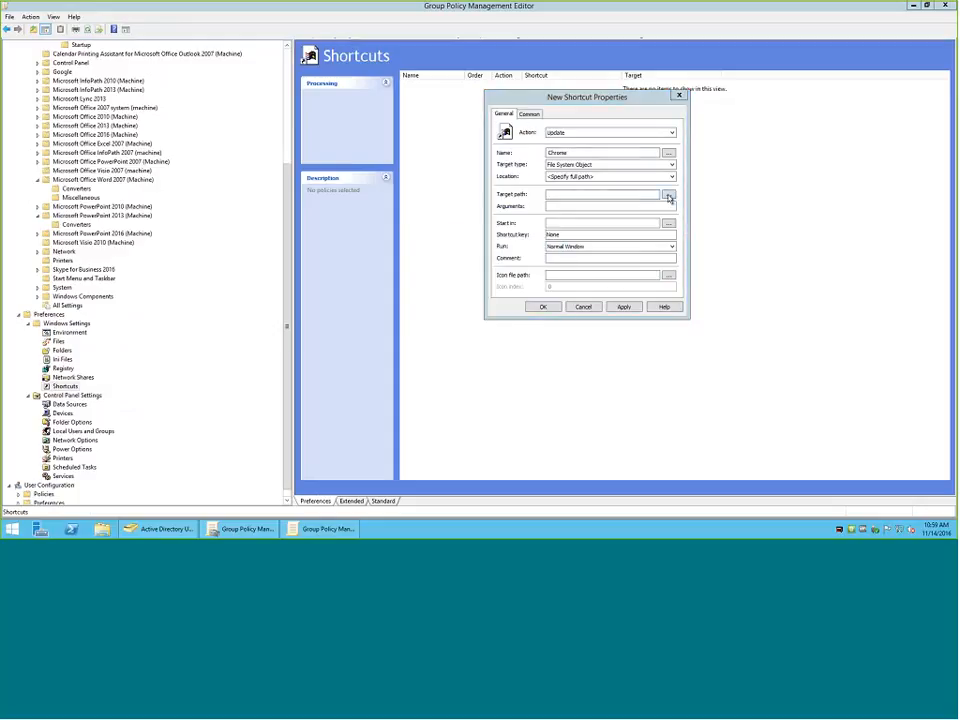
click(668, 194)
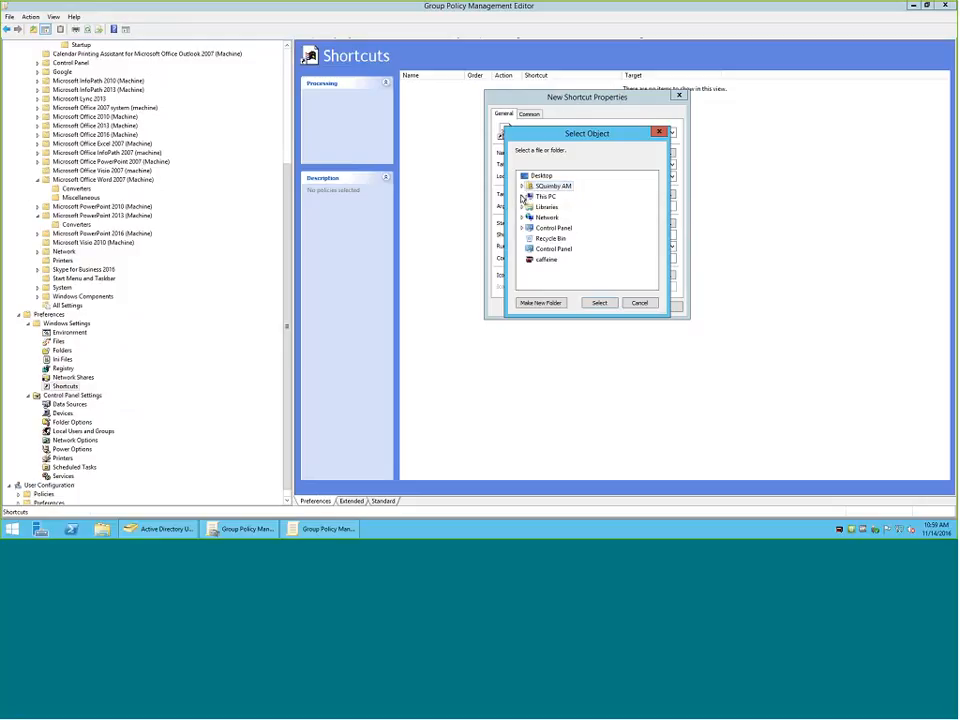
click(599, 302)
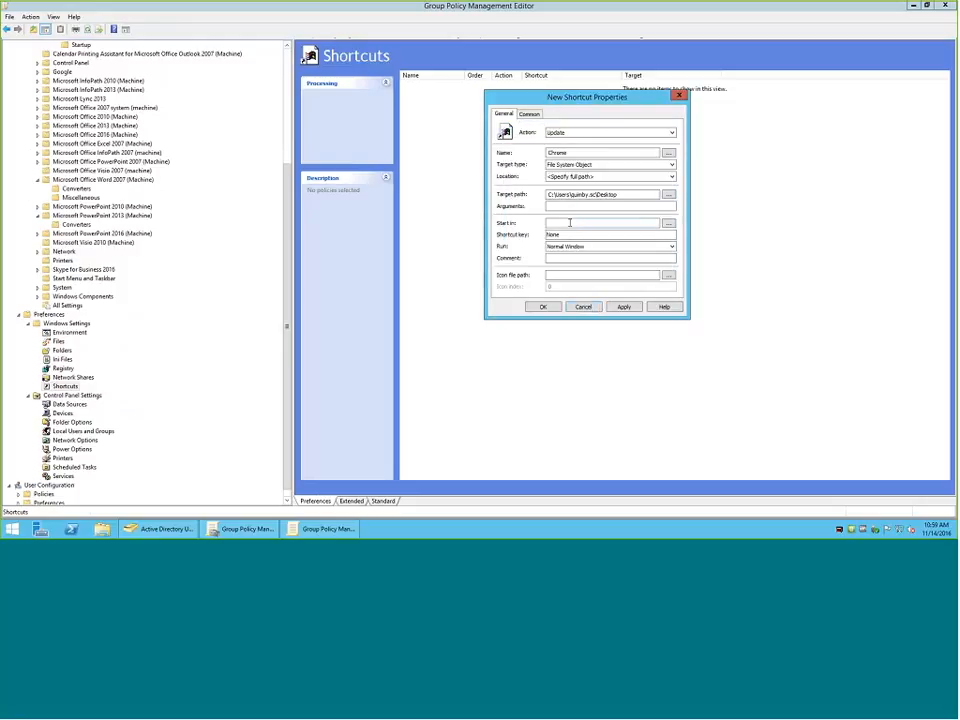
Review the common options for the new shortcut item, then discard the item.
click(527, 114)
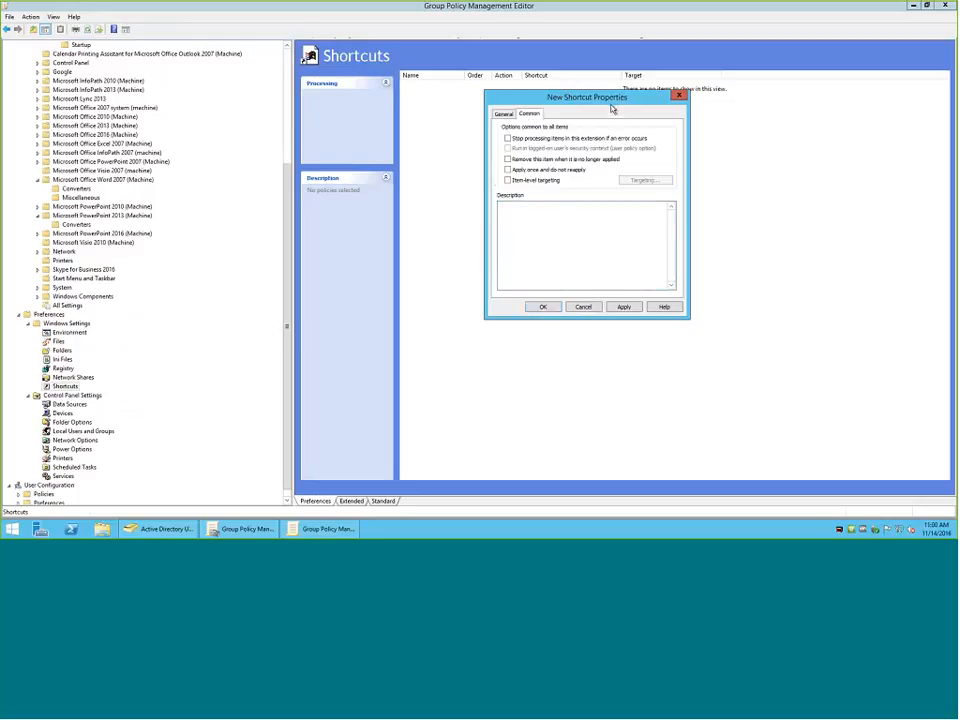
drag(612, 107, 654, 153)
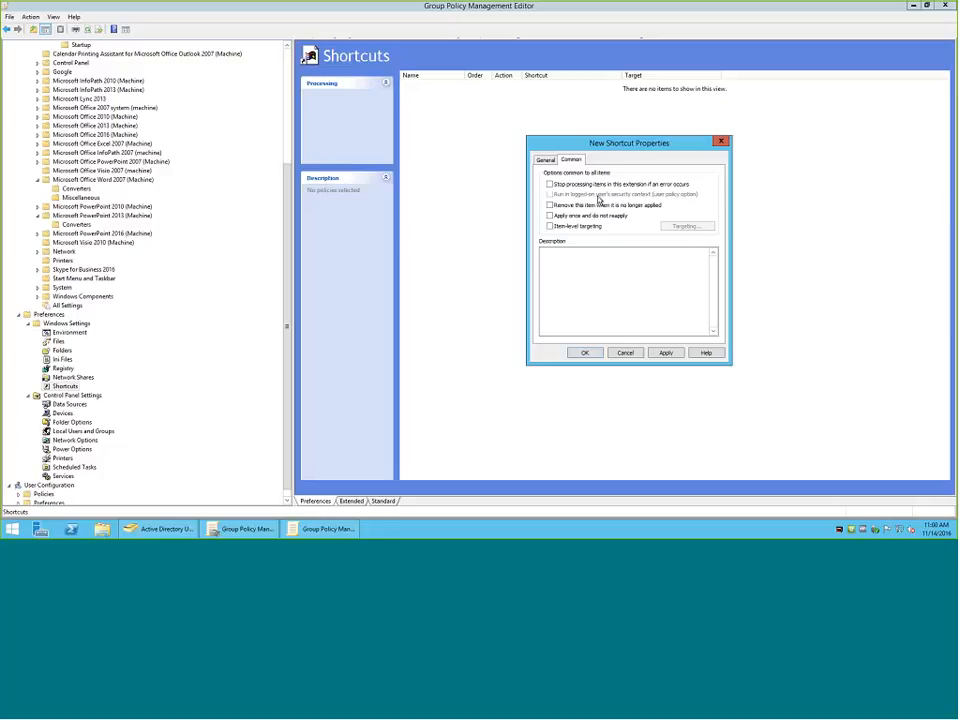
click(624, 354)
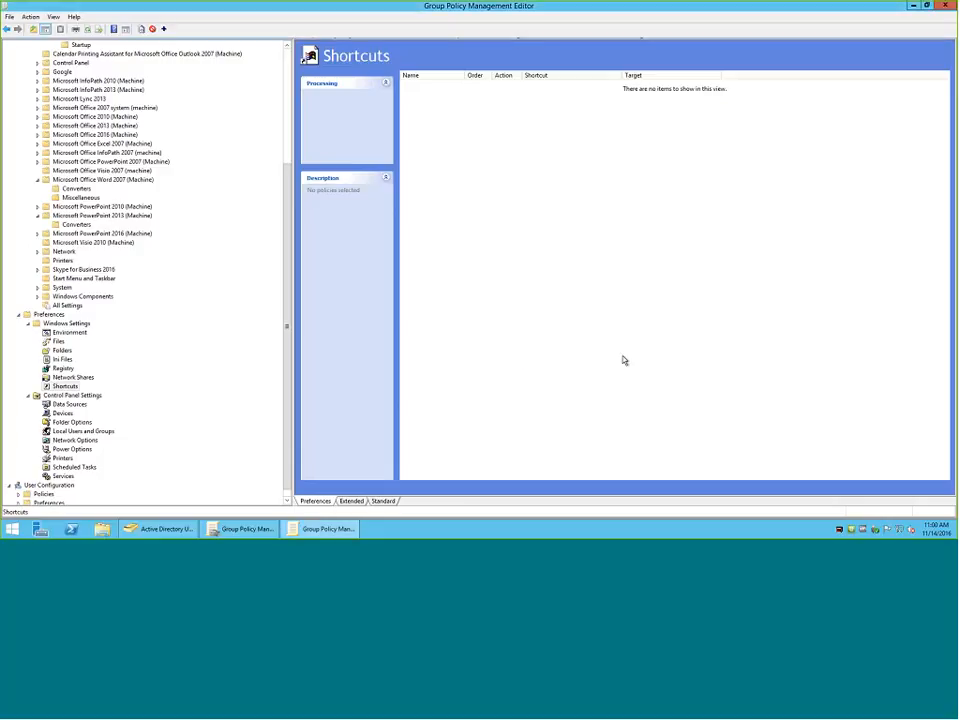
Expand the Windows Settings preferences under User Configuration and view the Registry preference items.
click(288, 502)
click(18, 494)
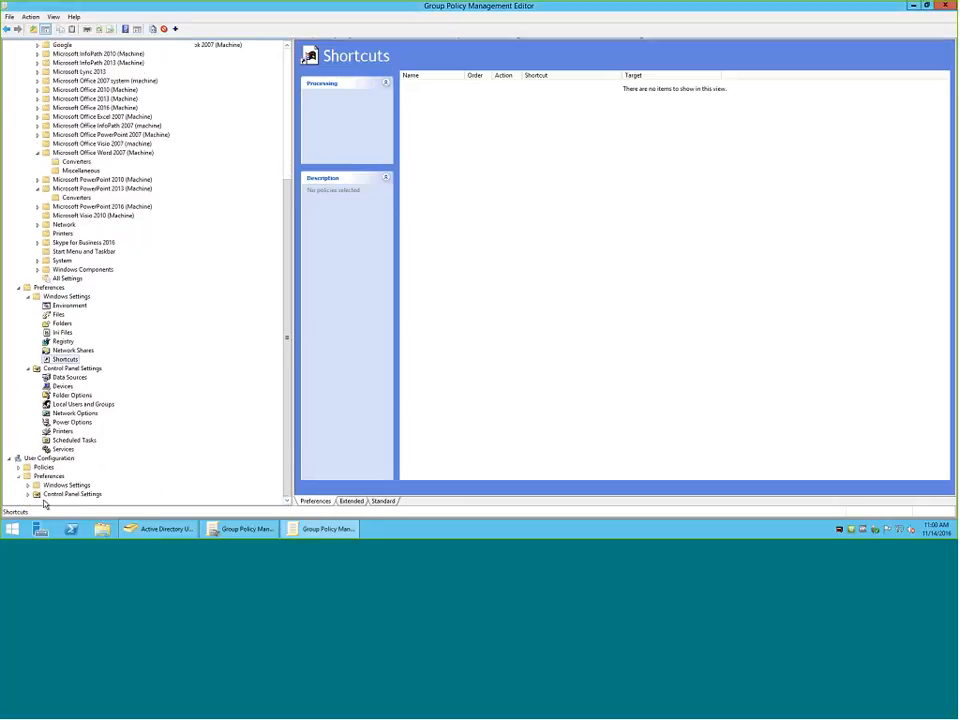
click(28, 485)
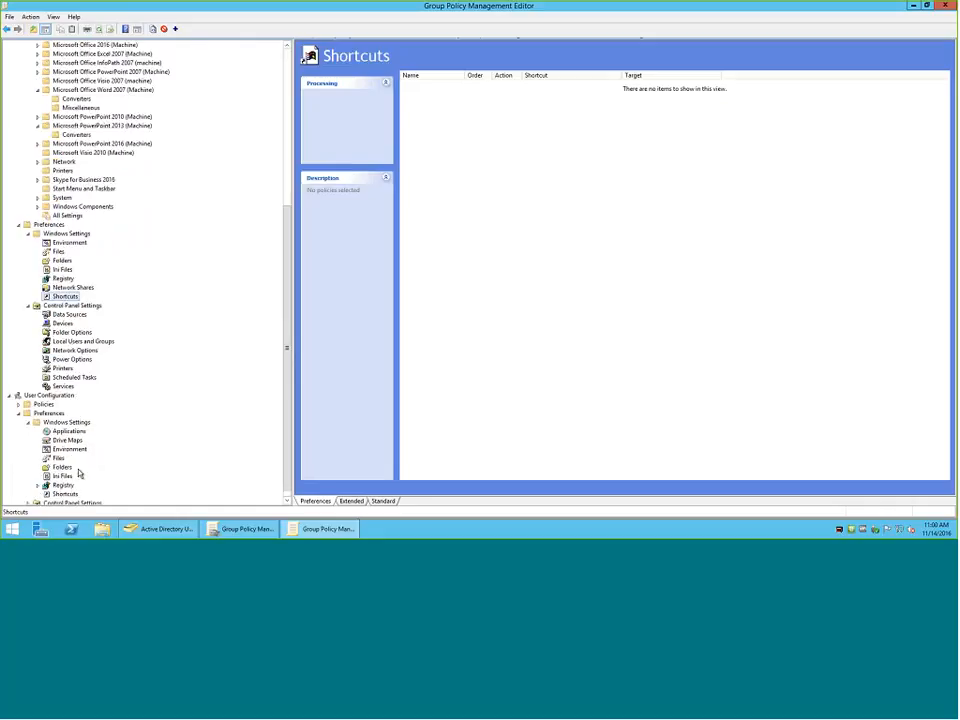
click(63, 486)
right_click(66, 487)
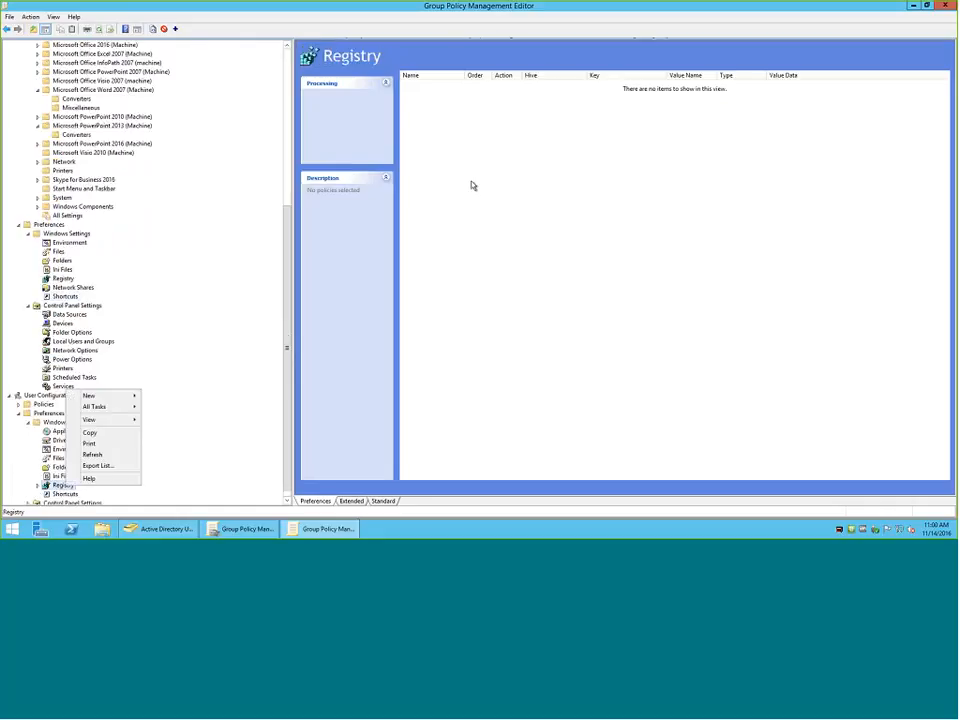
right_click(471, 175)
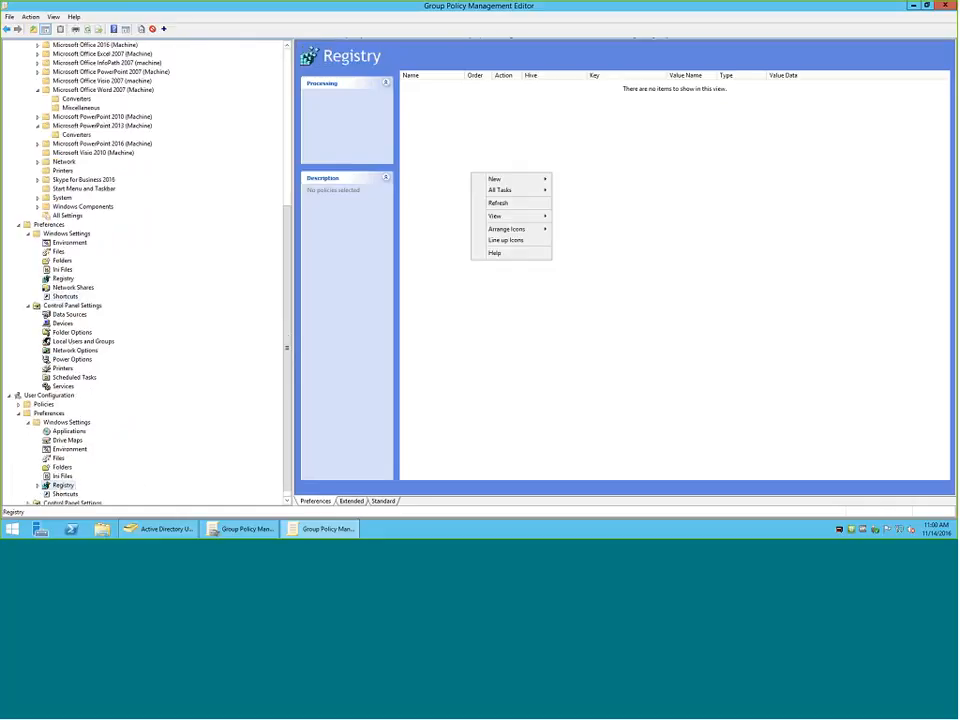
right_click(63, 494)
key(Escape)
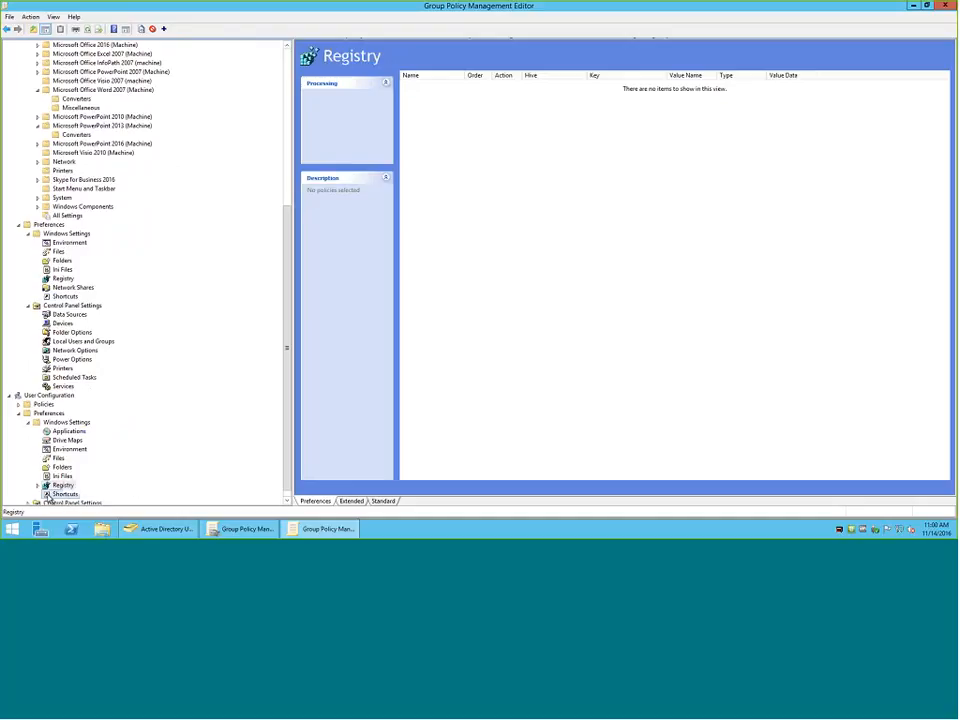
Start a new shortcut preference item in the user Windows Settings and name it Chrome.
click(63, 494)
right_click(471, 136)
mouse_move(500, 137)
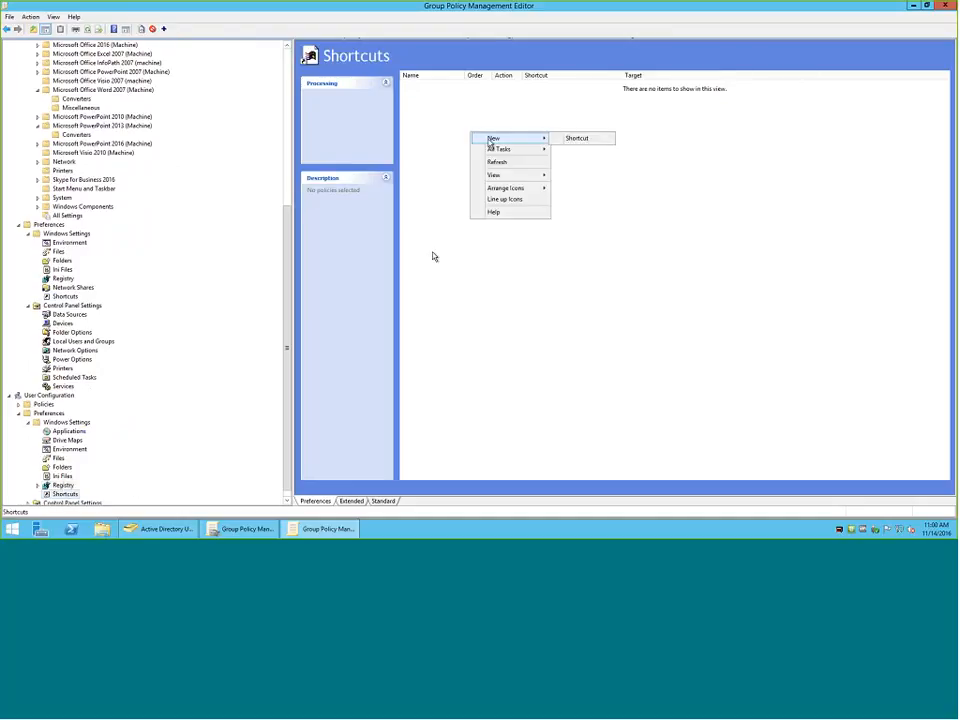
click(565, 137)
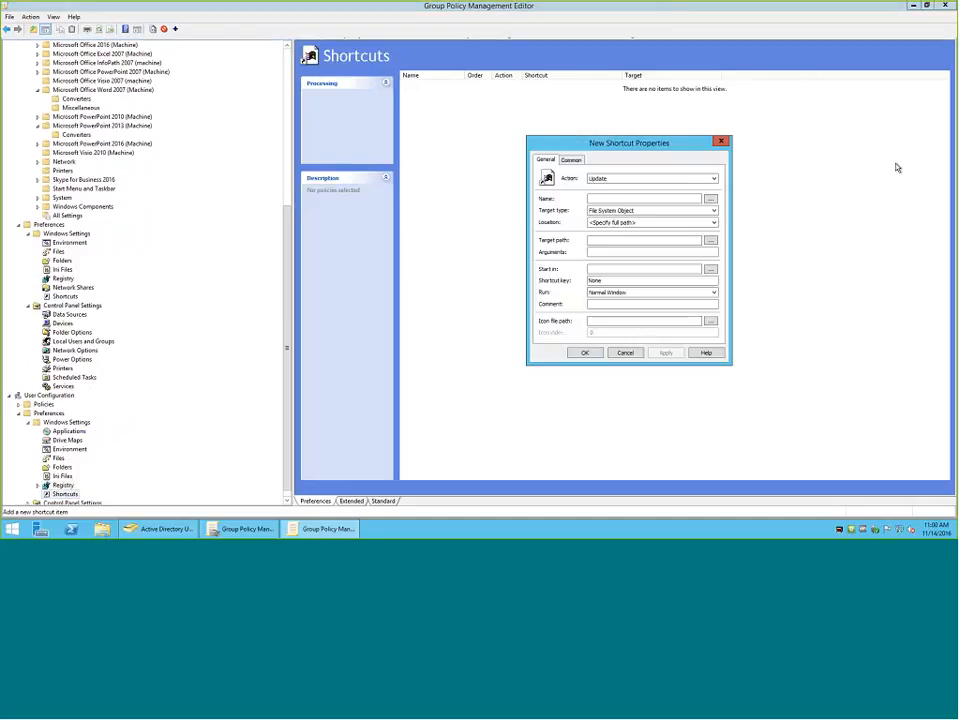
click(614, 198)
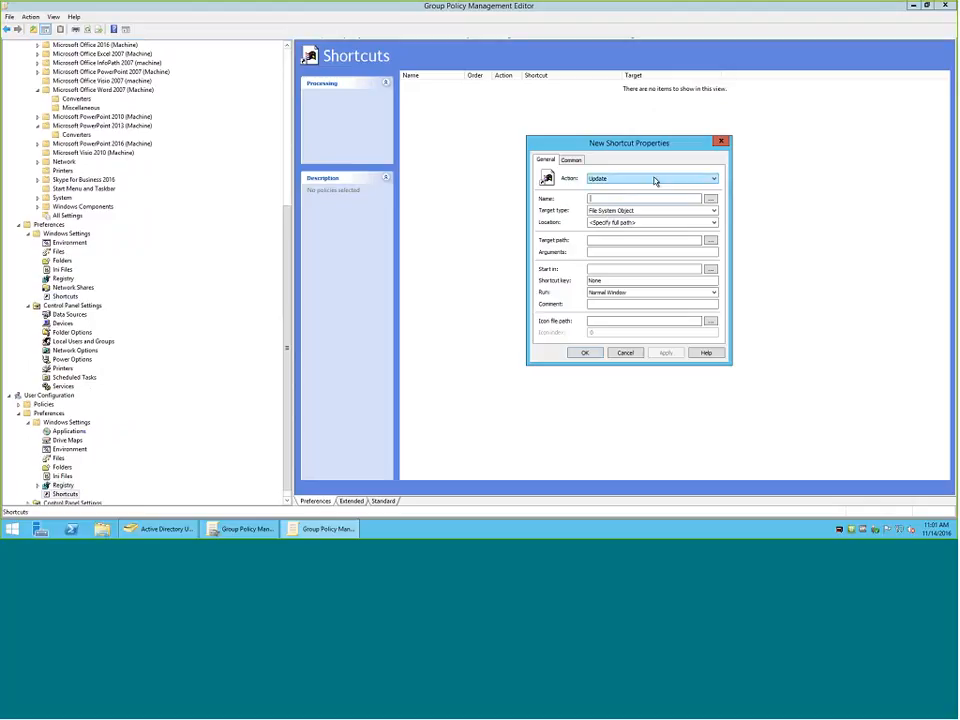
text(Chrome)
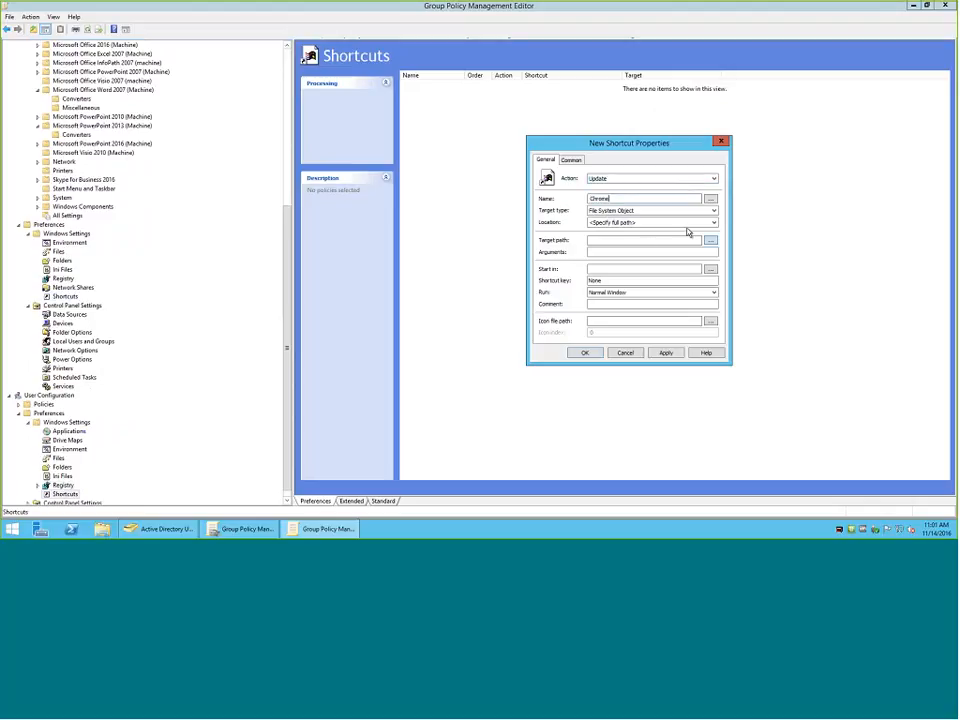
Set the Chrome shortcut's location to Desktop and its target path to the Desktop folder of the user profile.
click(678, 223)
click(680, 241)
click(710, 240)
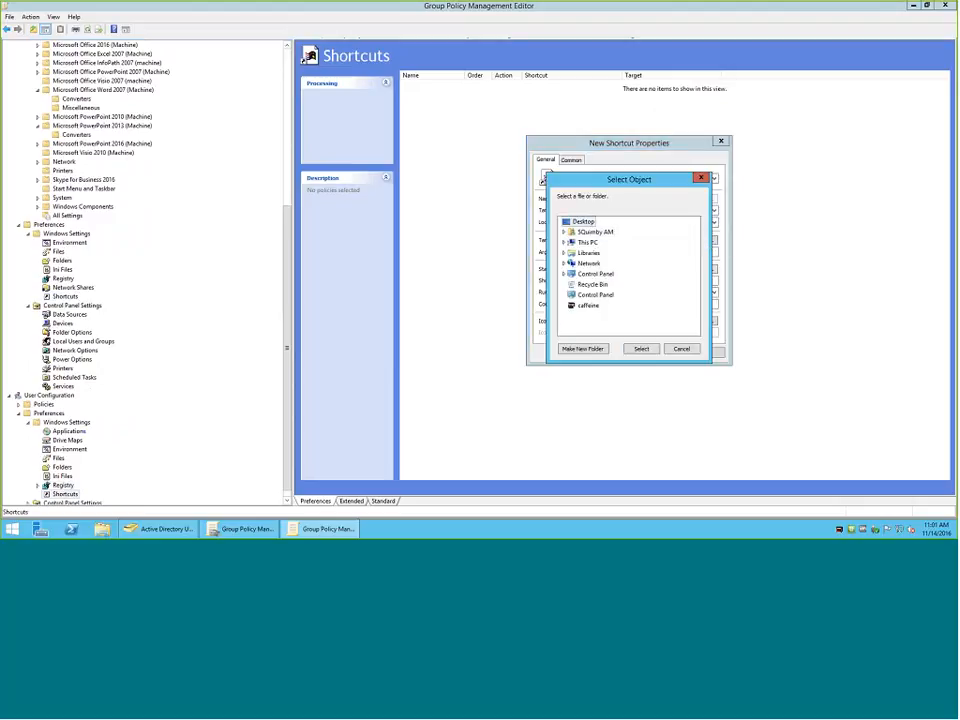
click(640, 349)
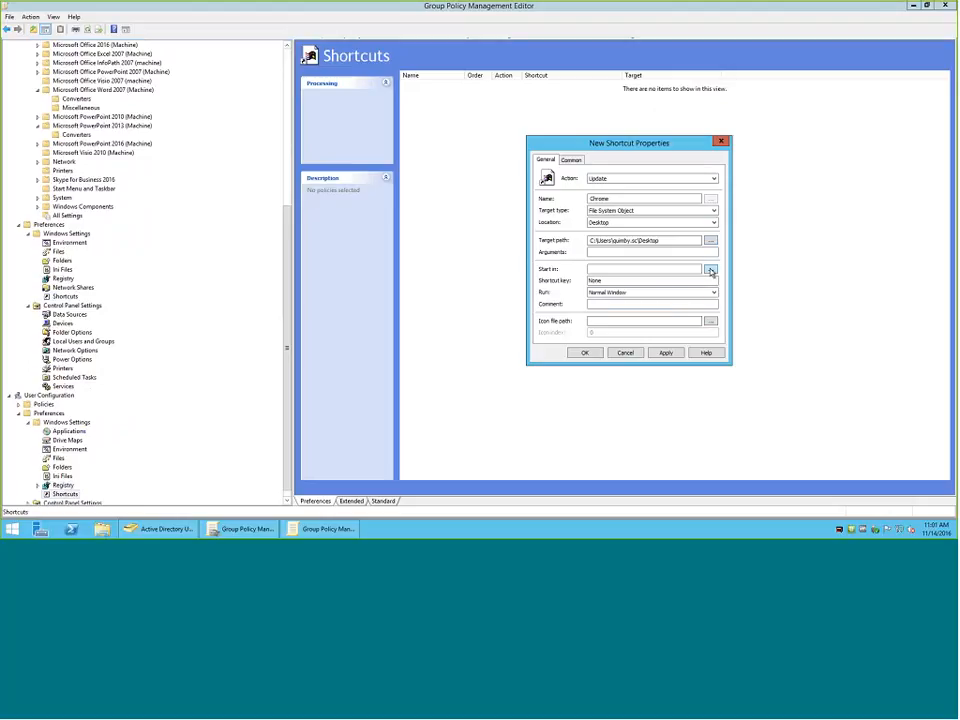
Enable removal of the shortcut when no longer applied, accepting Replace mode, and switch instead to applying it once without reapplying.
click(571, 160)
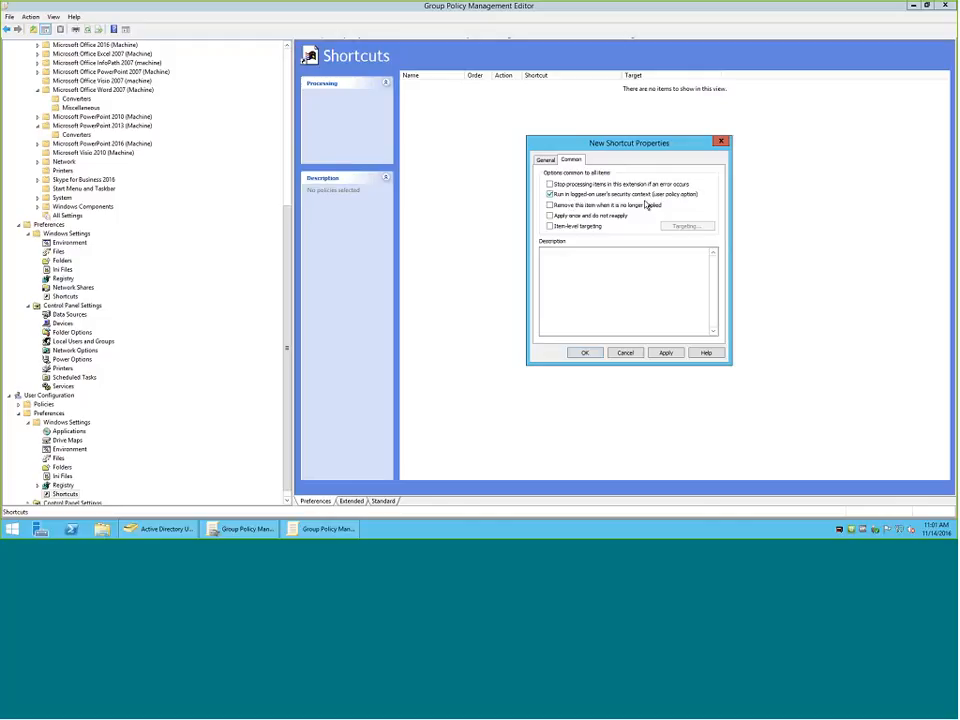
click(578, 205)
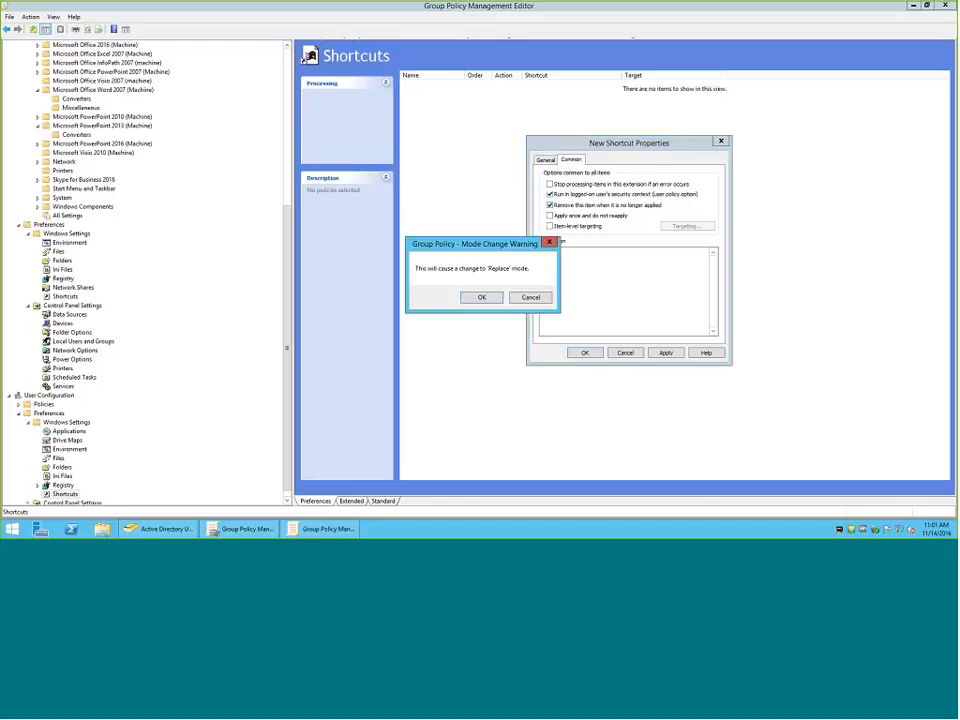
click(488, 299)
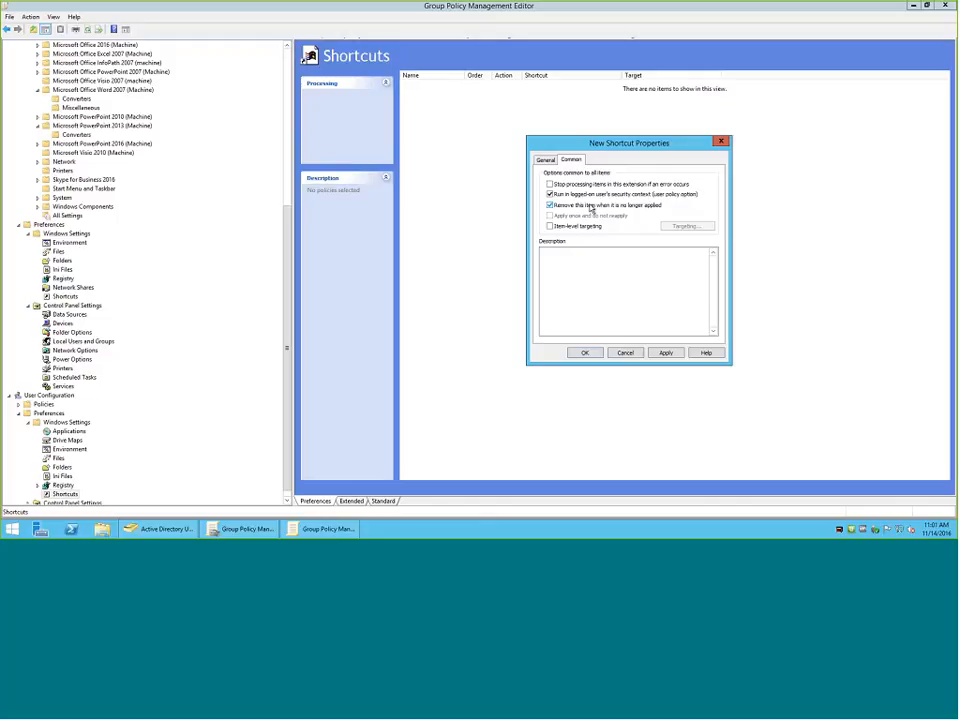
click(550, 205)
click(551, 216)
Choose the Desktop folder as target path again and set the shortcut's location to All Users Desktop.
click(541, 160)
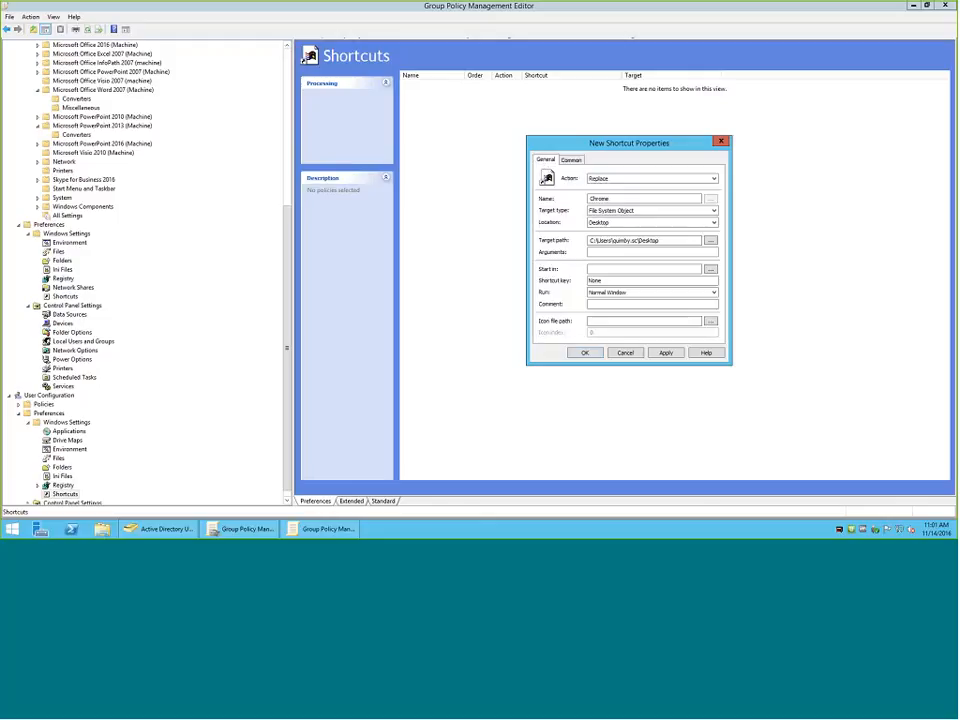
click(710, 240)
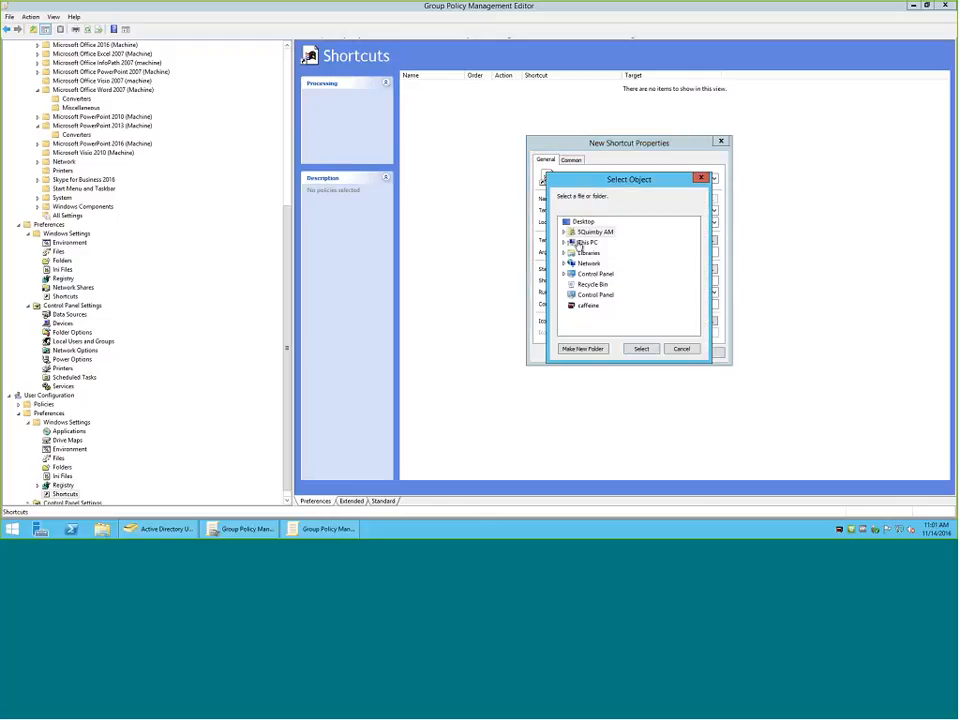
click(642, 349)
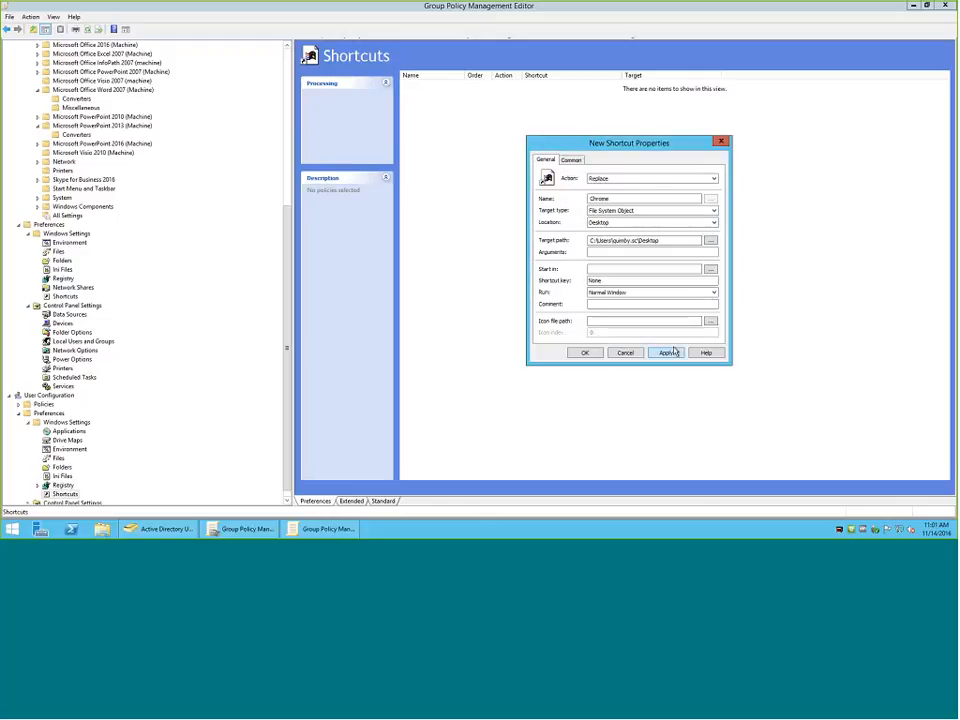
click(642, 222)
click(621, 299)
Enable removal when no longer applied and item-level targeting for the shortcut, and list the available targeting item types.
click(573, 160)
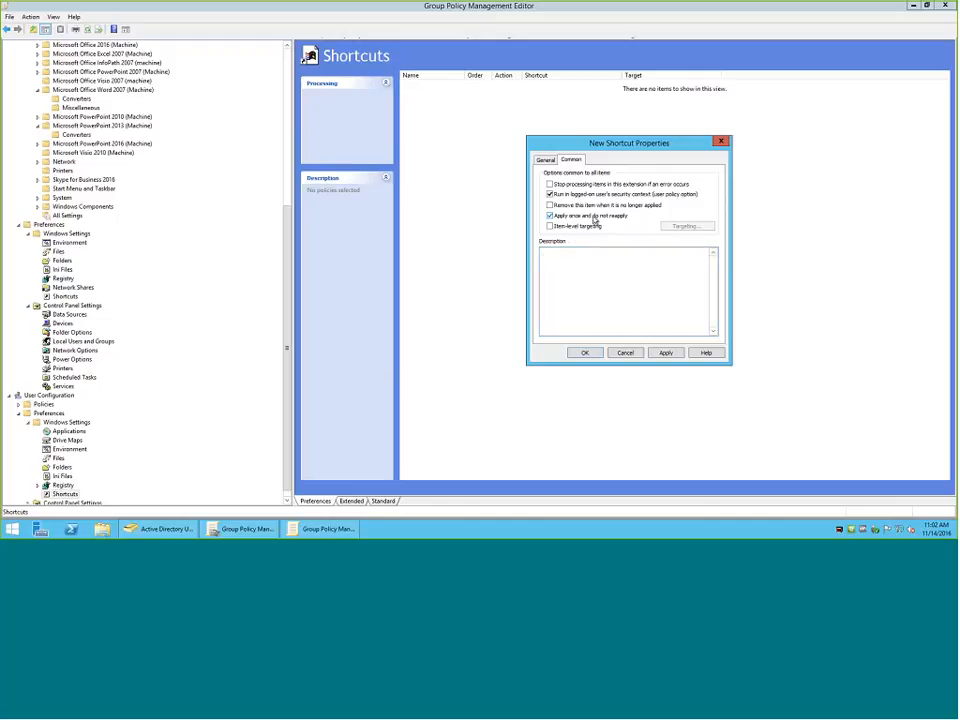
click(550, 205)
click(549, 227)
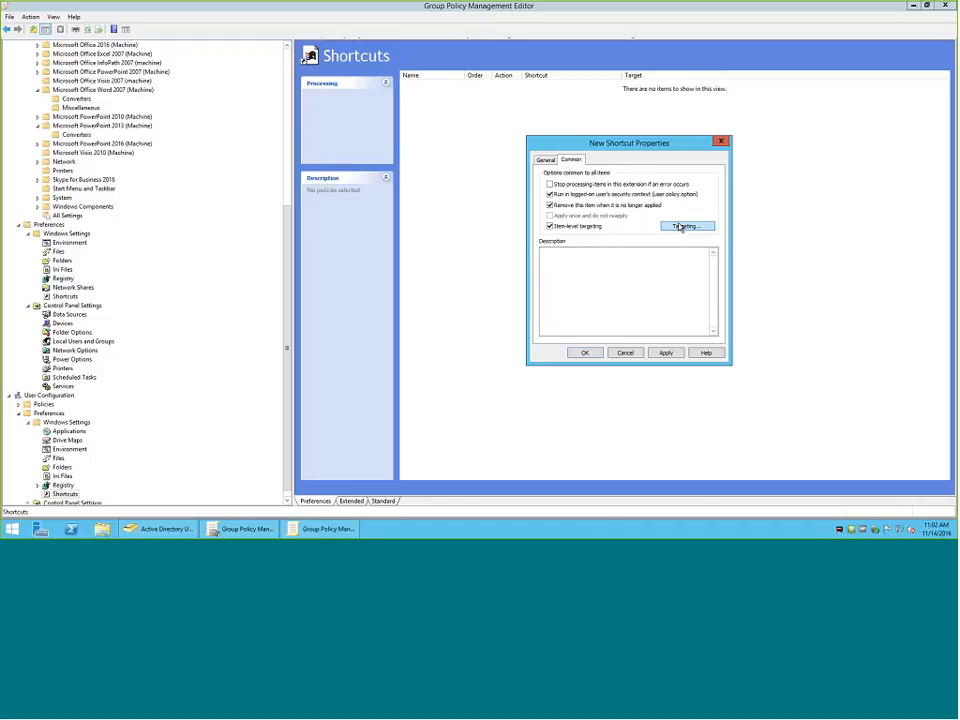
click(684, 228)
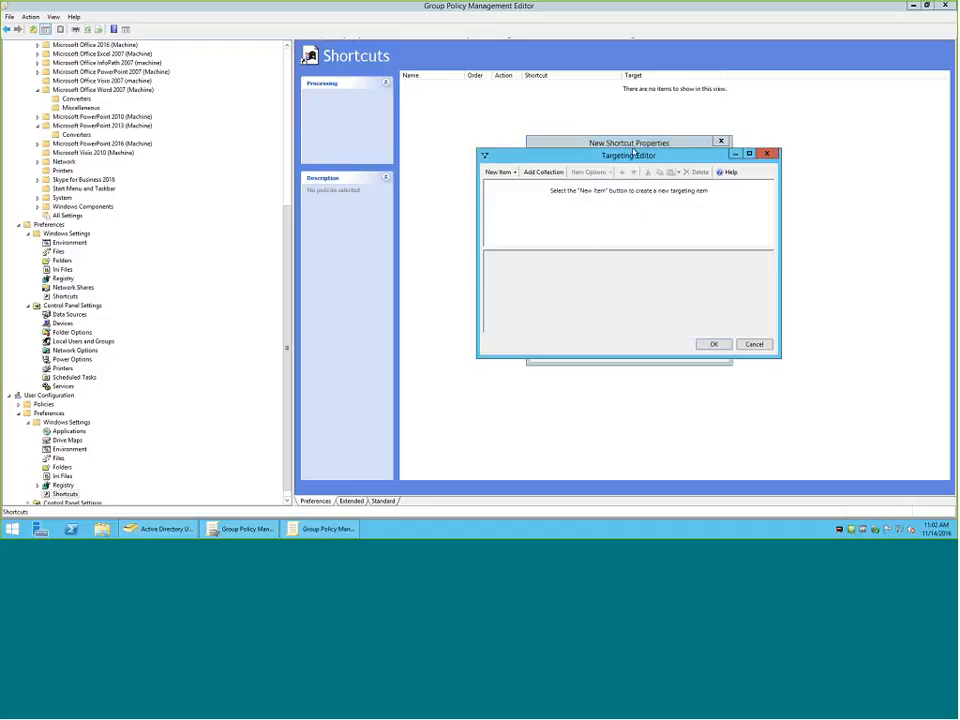
drag(633, 152, 631, 111)
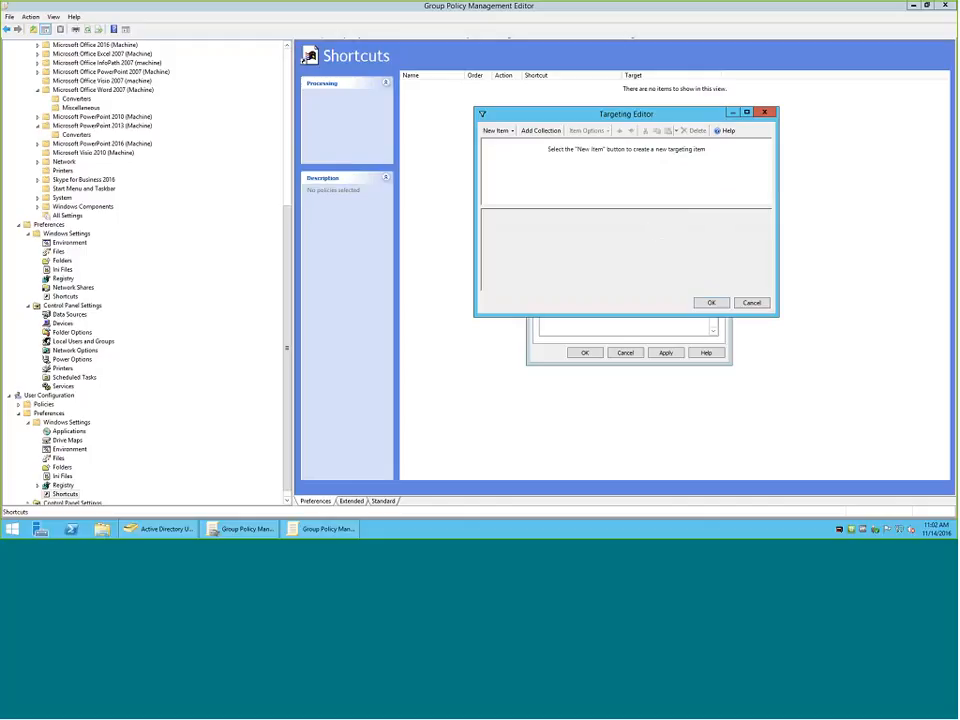
click(498, 131)
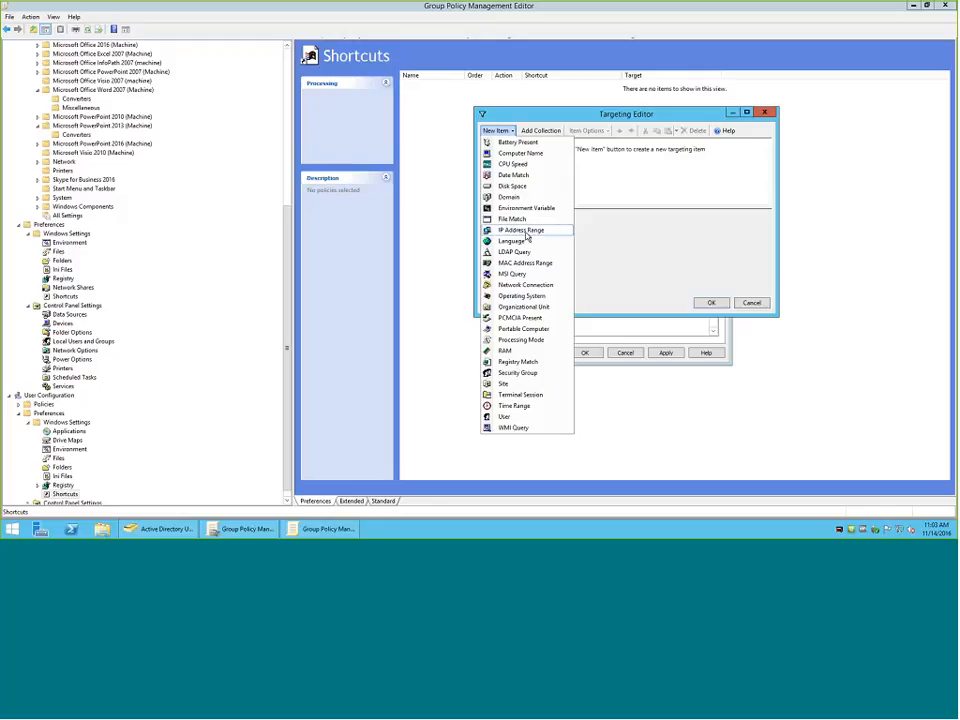
Try an IP Address Range targeting item for the shortcut and discard it.
click(527, 236)
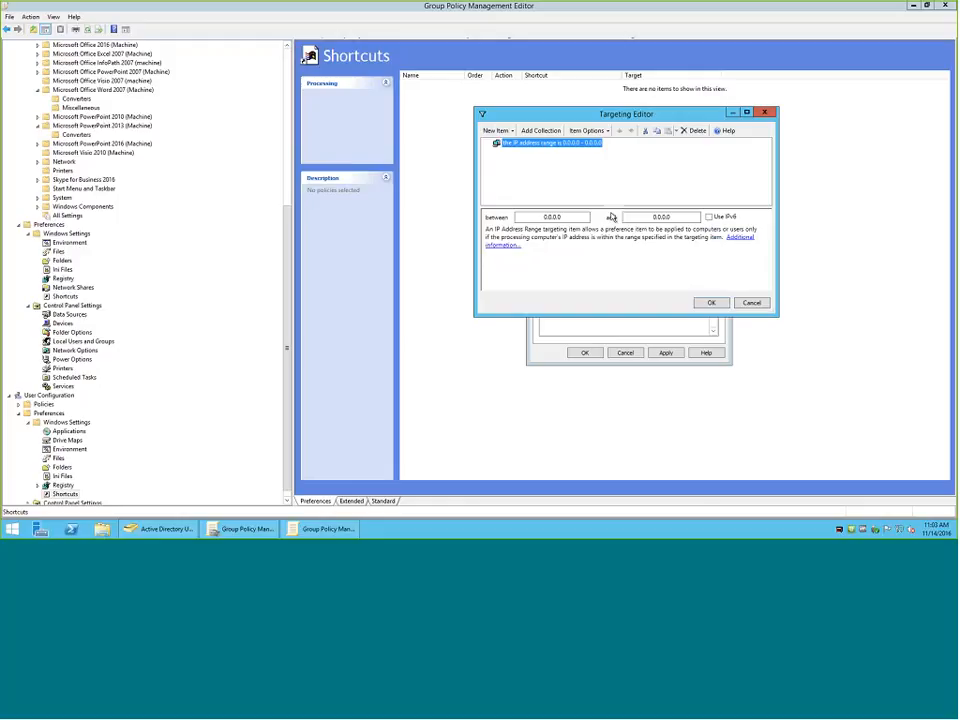
click(745, 307)
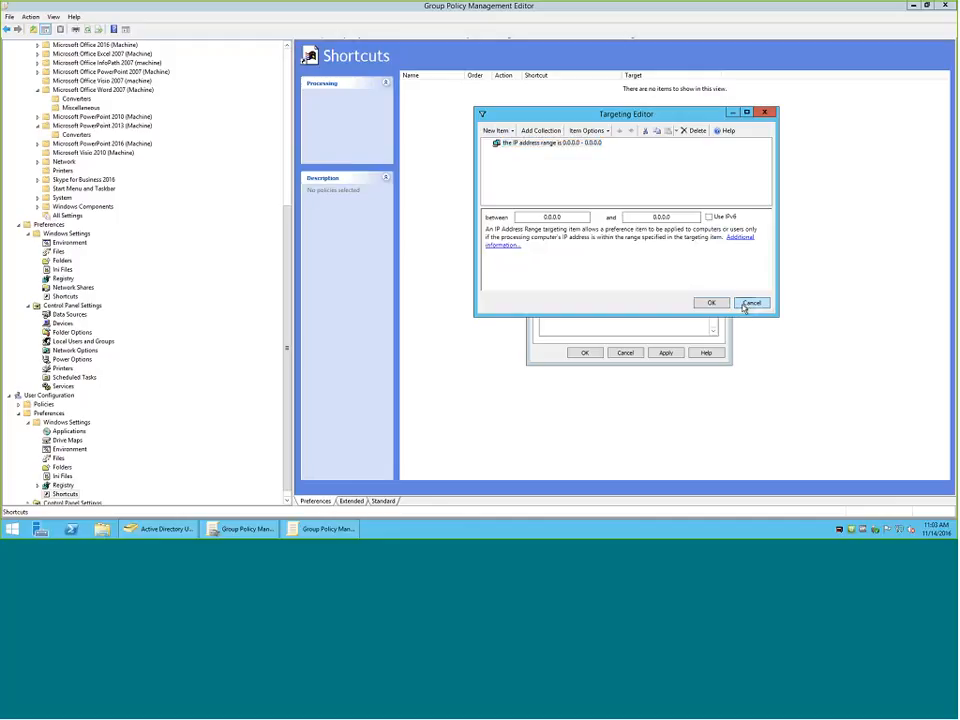
click(743, 308)
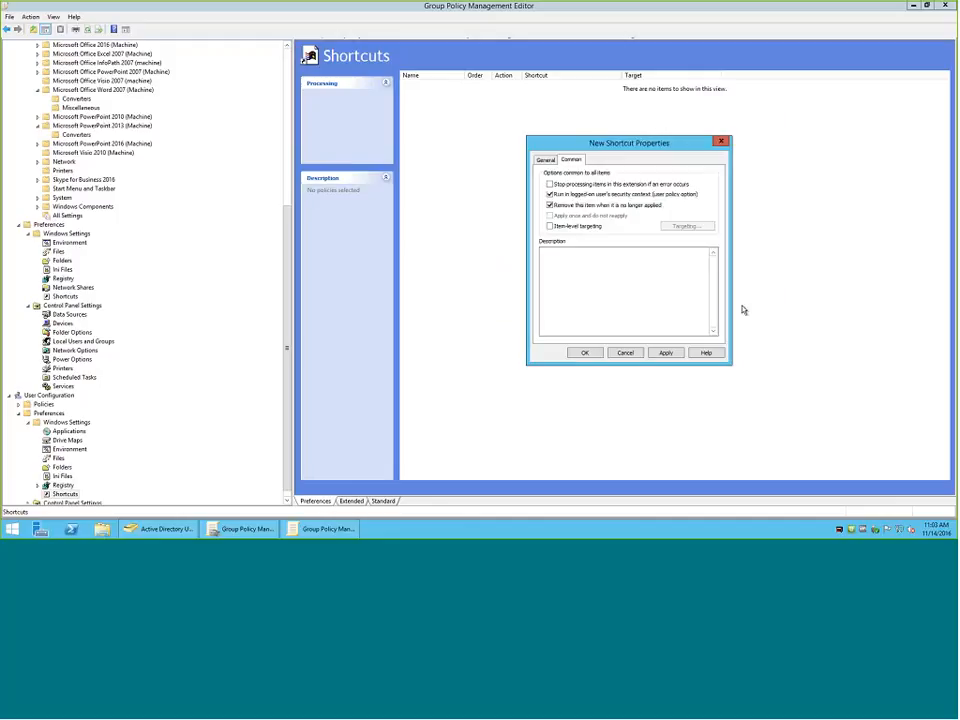
Enable item-level targeting for the shortcut again and add a Security Group targeting item.
click(549, 226)
click(688, 229)
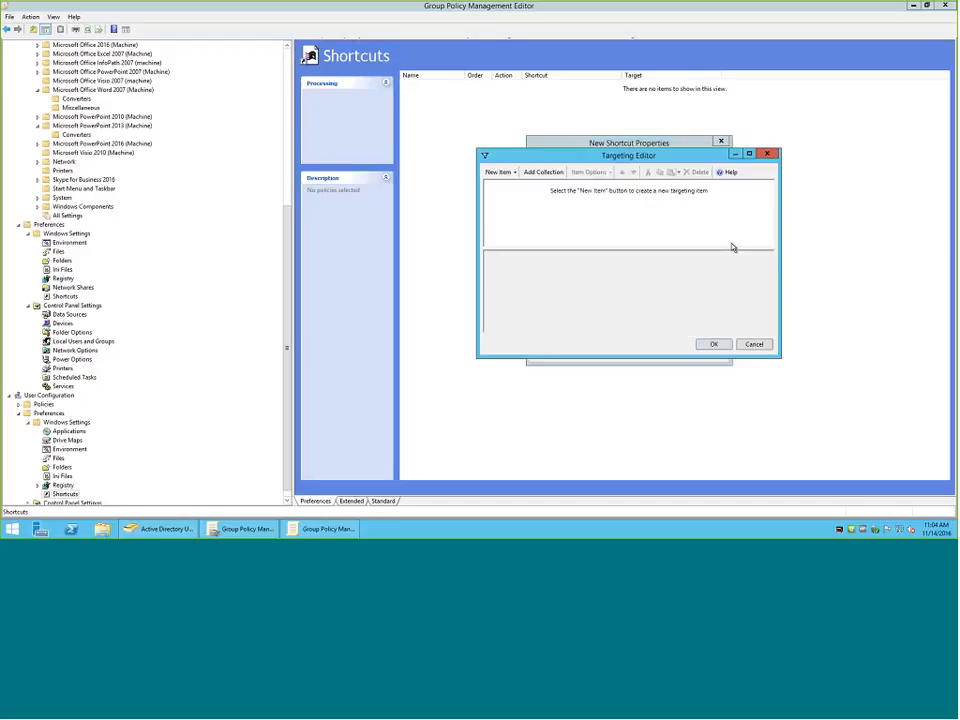
click(500, 172)
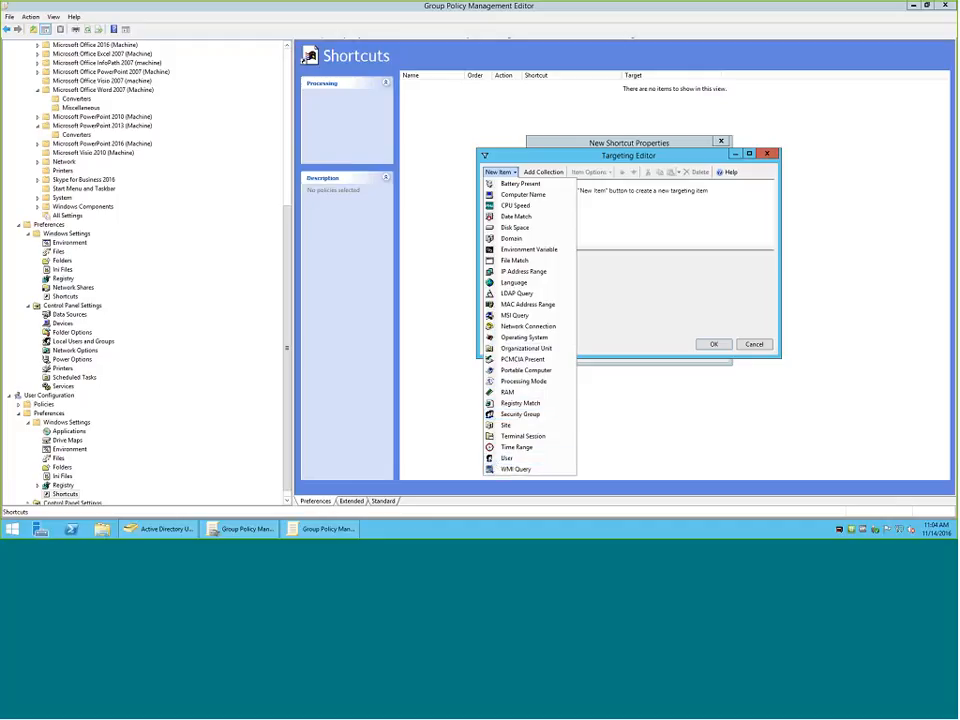
click(522, 416)
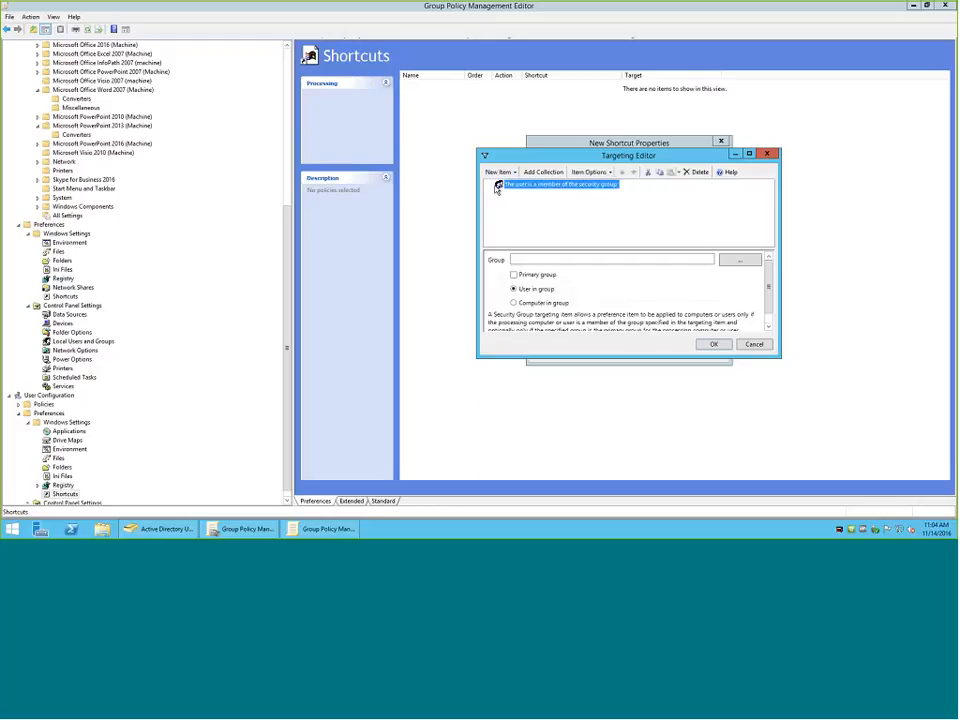
Find the domain's groups and assign the ACCOUNTING group to the Security Group targeting item.
click(739, 261)
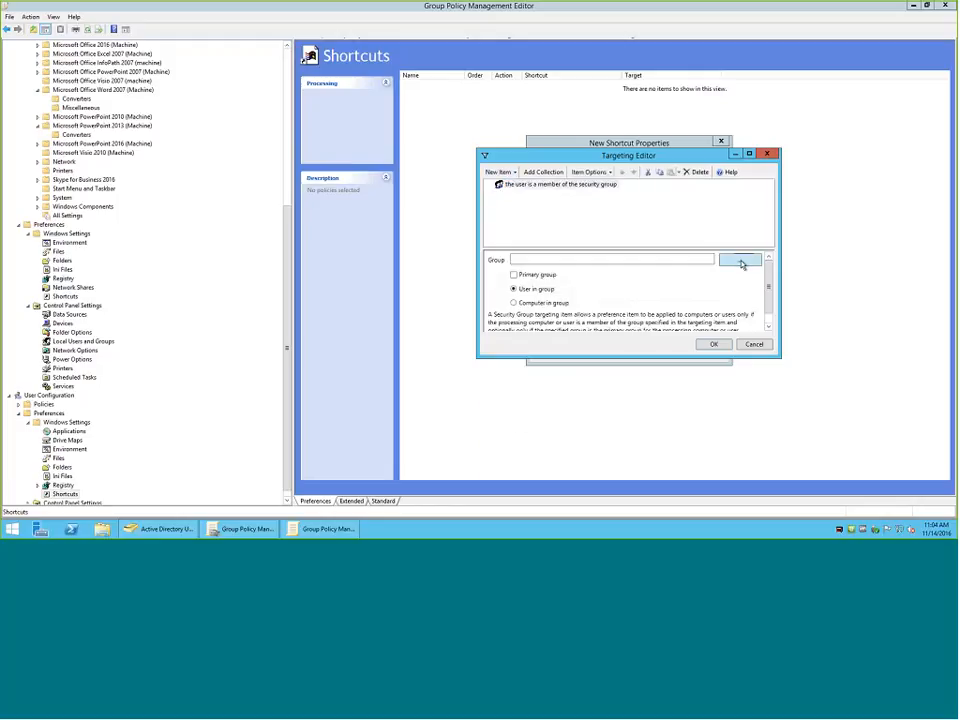
click(510, 278)
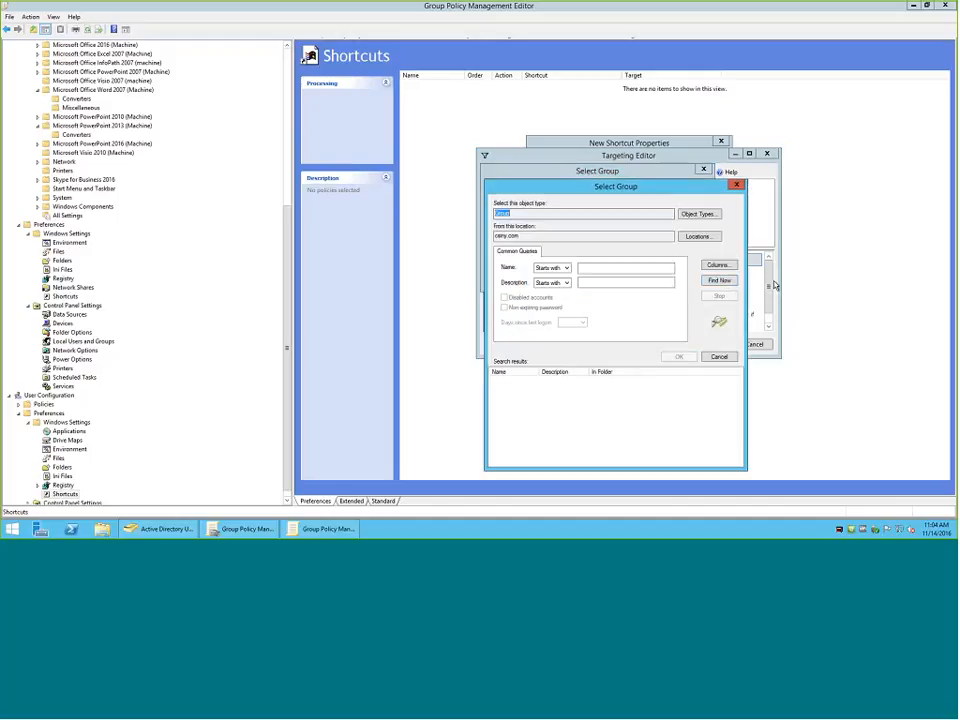
click(719, 280)
click(516, 397)
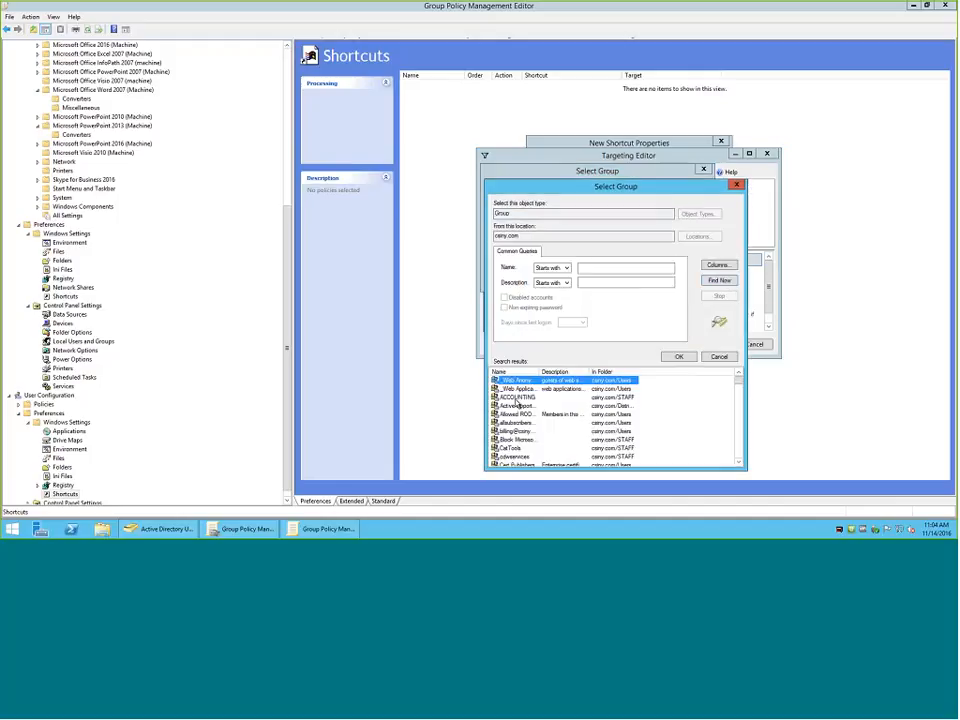
click(679, 357)
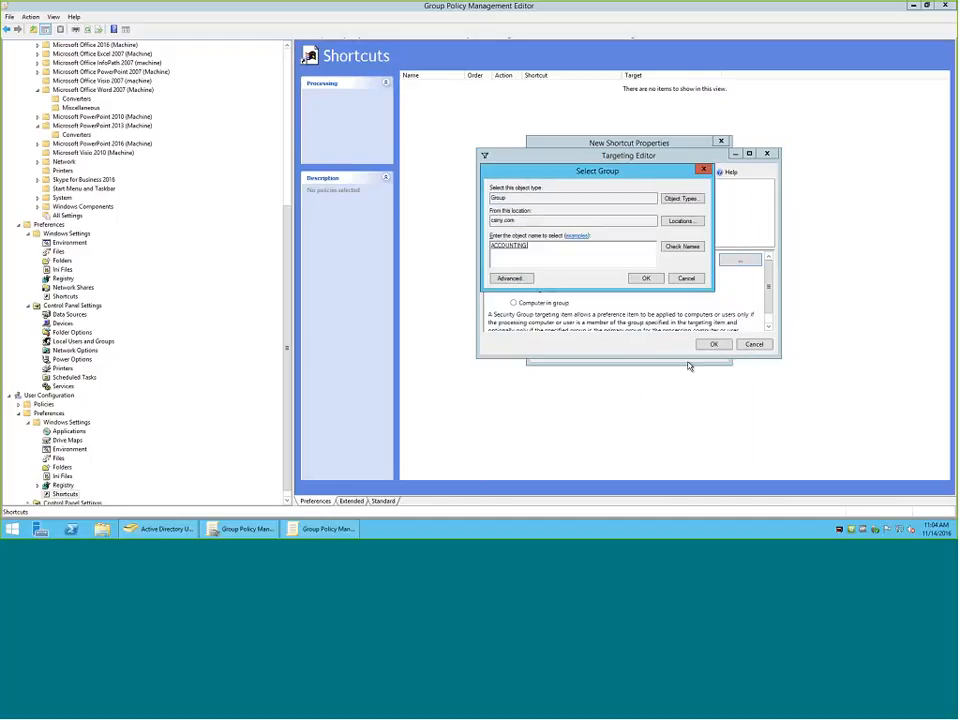
click(647, 279)
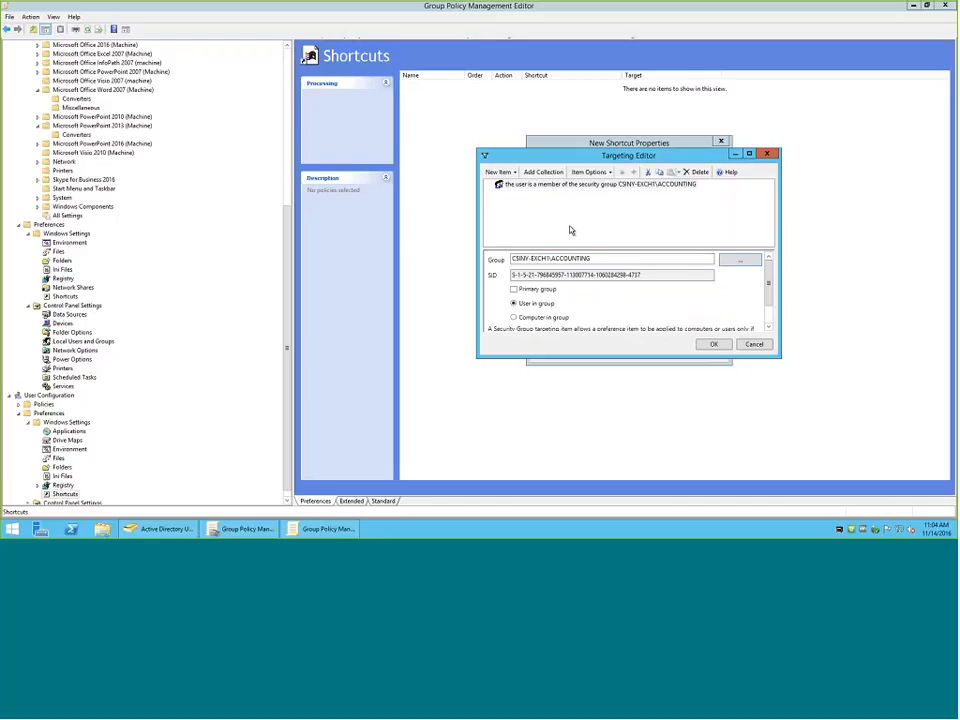
Reopen and cancel the group selection, highlight the ACCOUNTING group's SID, and accept the targeting.
click(731, 263)
click(686, 277)
drag(664, 275, 521, 285)
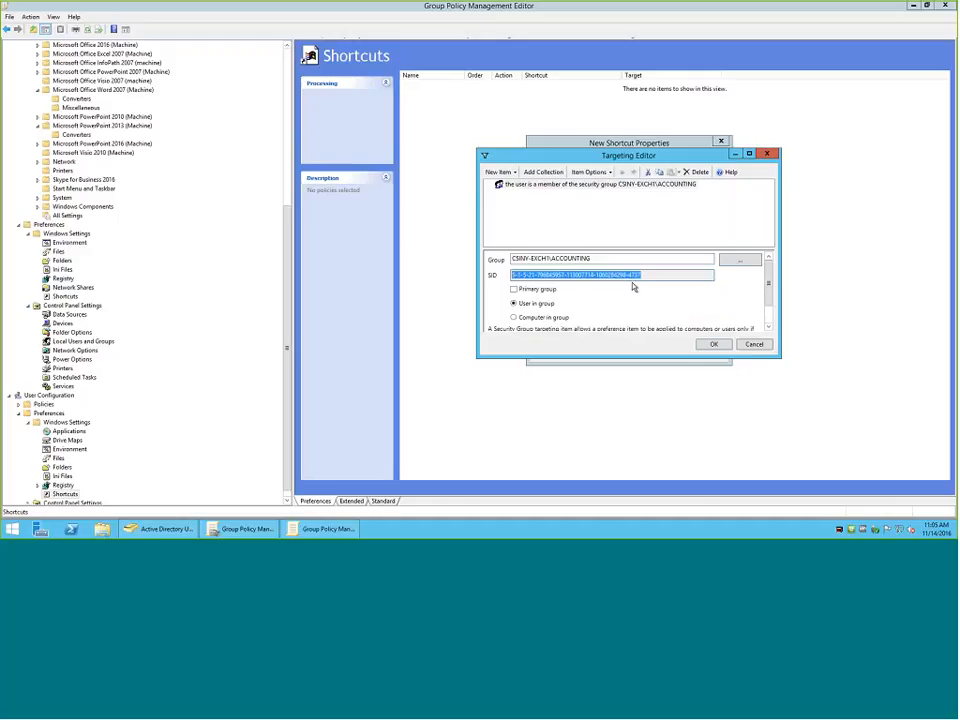
click(714, 344)
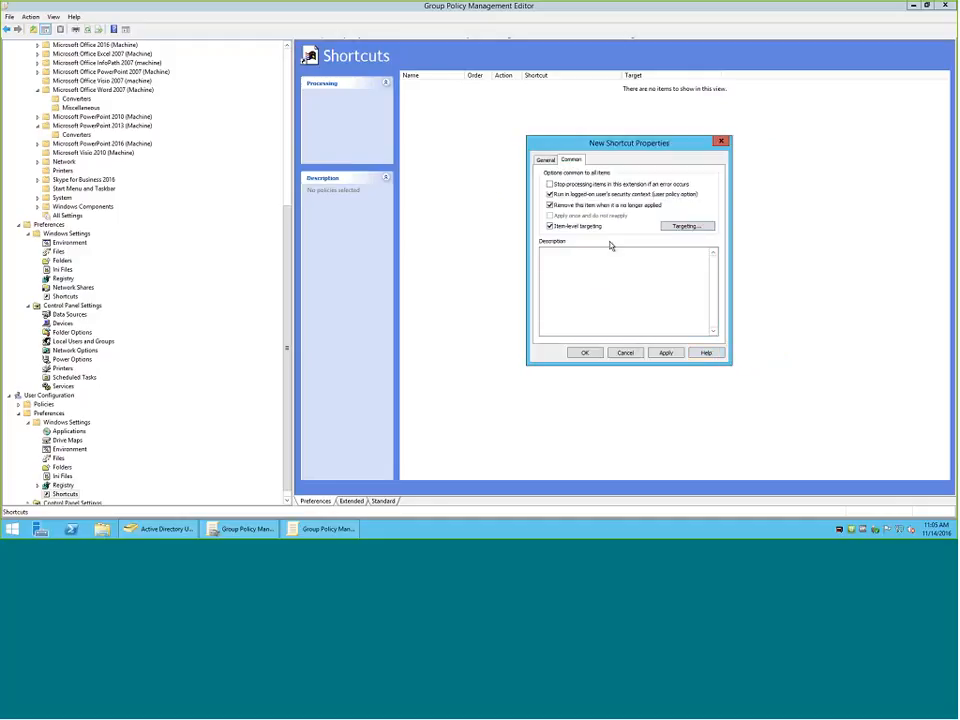
Reopen the shortcut's targeting, view the item options, and add a second Security Group targeting item.
click(694, 227)
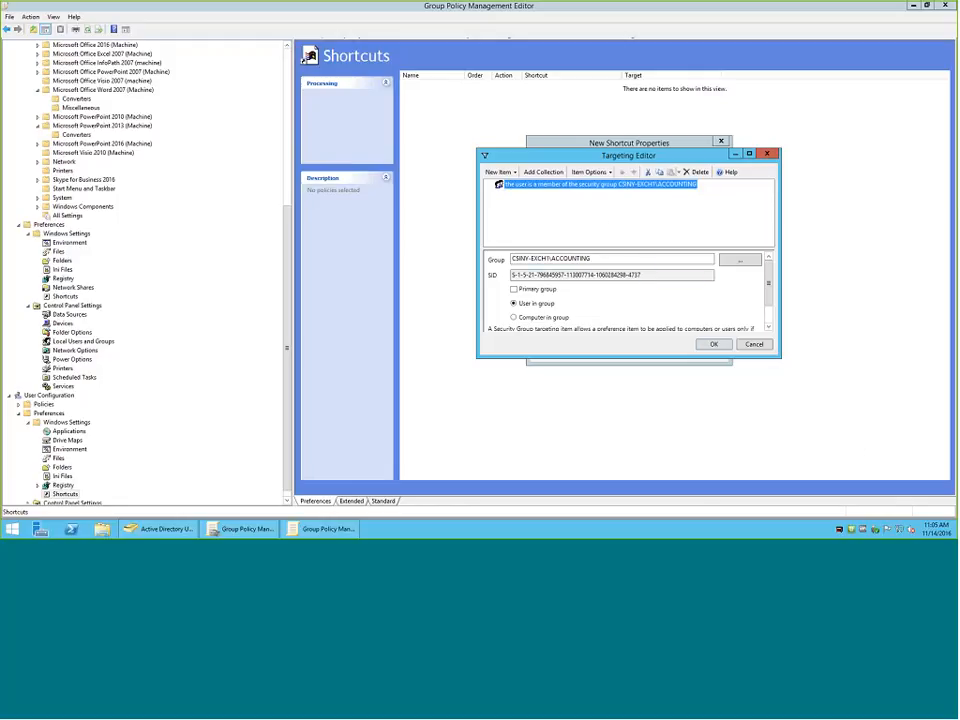
click(576, 173)
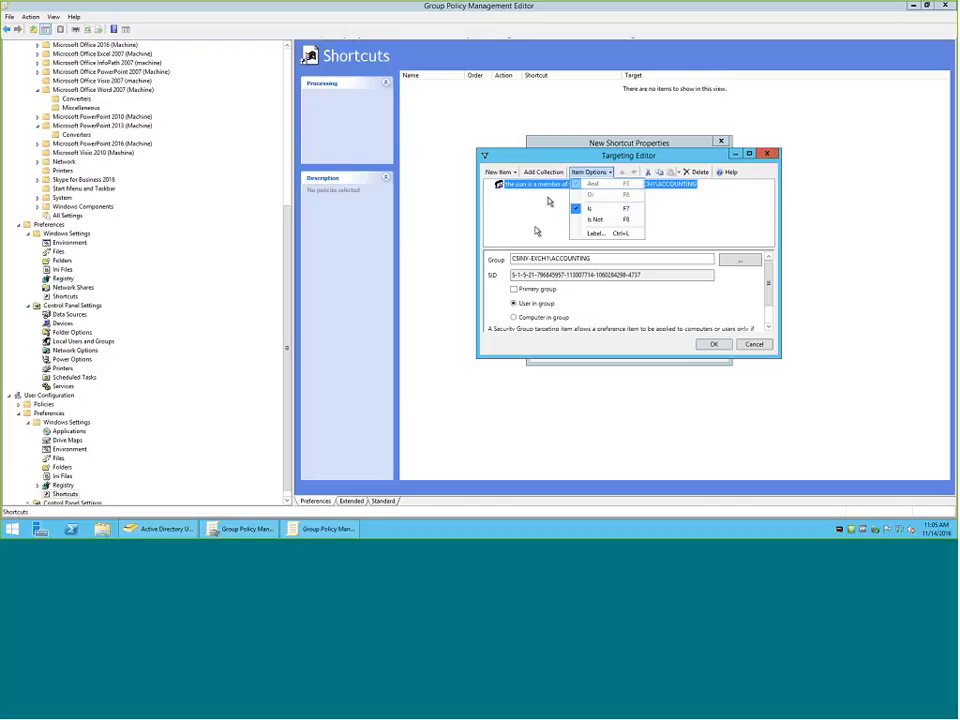
click(503, 208)
click(499, 172)
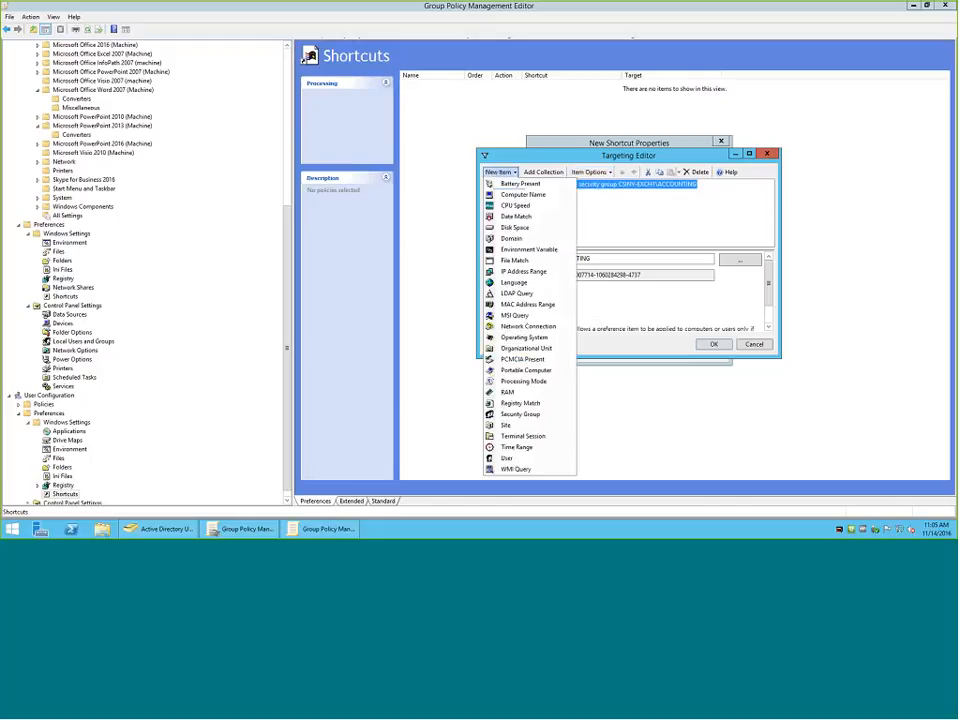
click(521, 415)
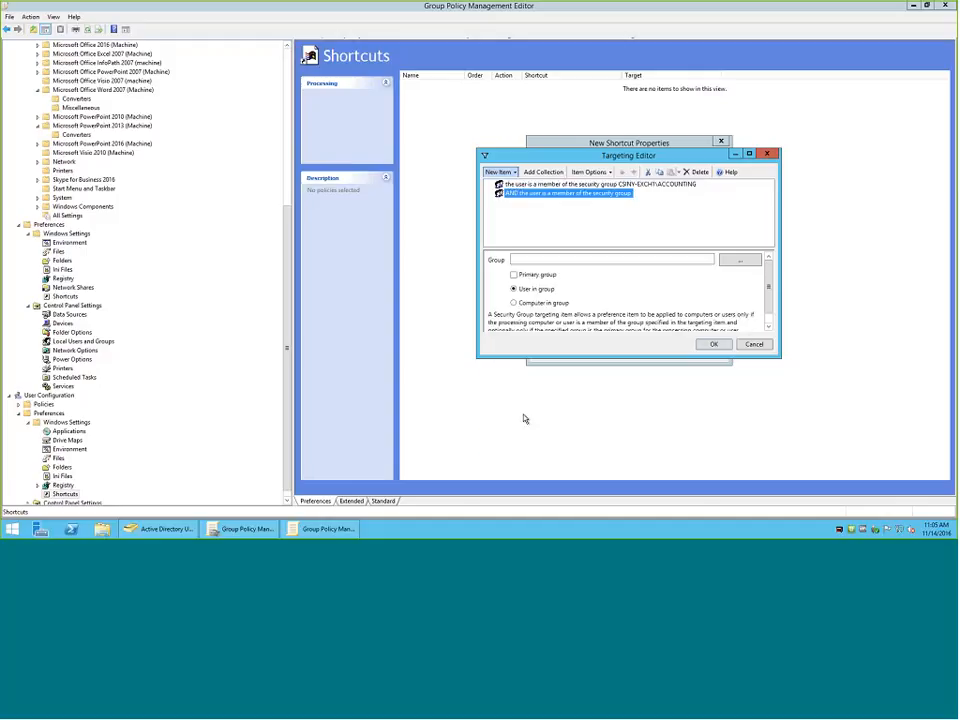
Find the domain's groups and assign the CSI Office group to the second Security Group item.
click(738, 261)
click(512, 279)
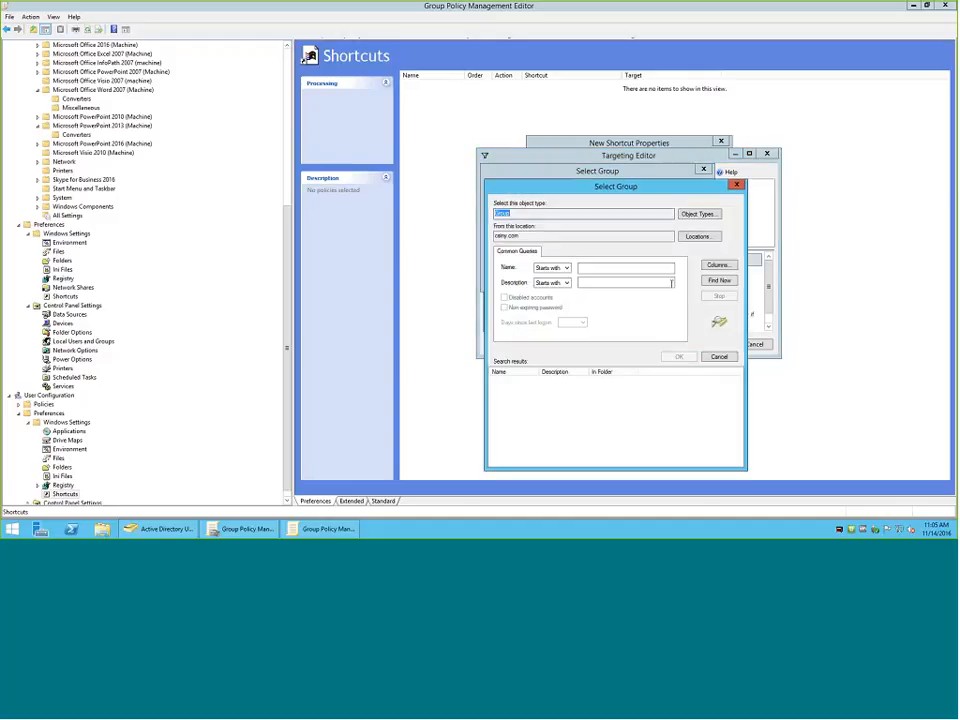
click(718, 281)
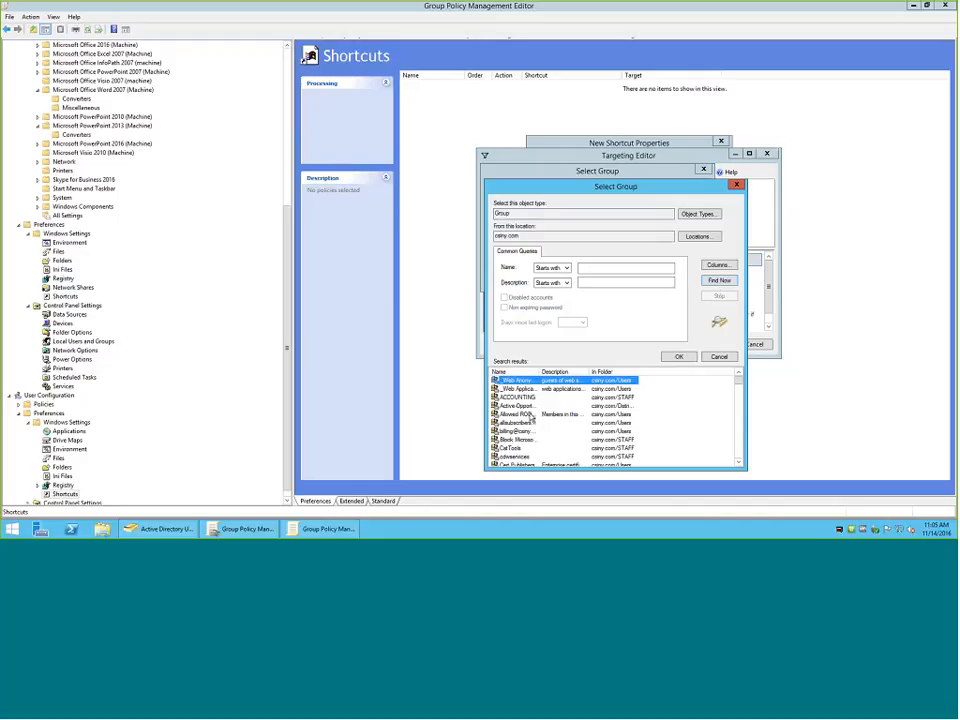
scroll(531, 405, down, 3)
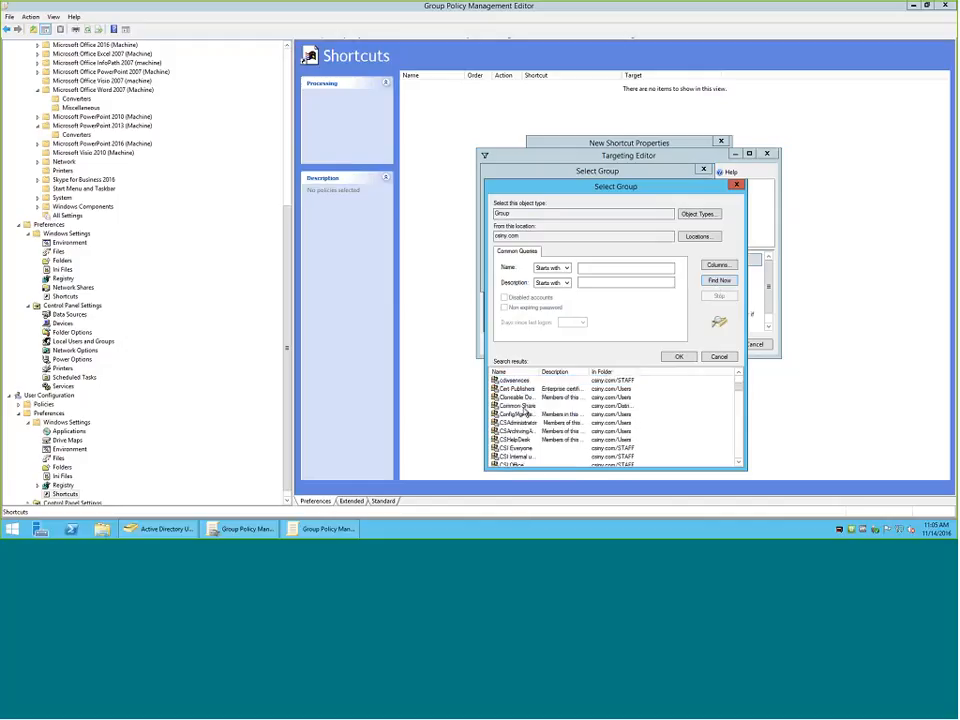
scroll(531, 405, down, 2)
click(518, 414)
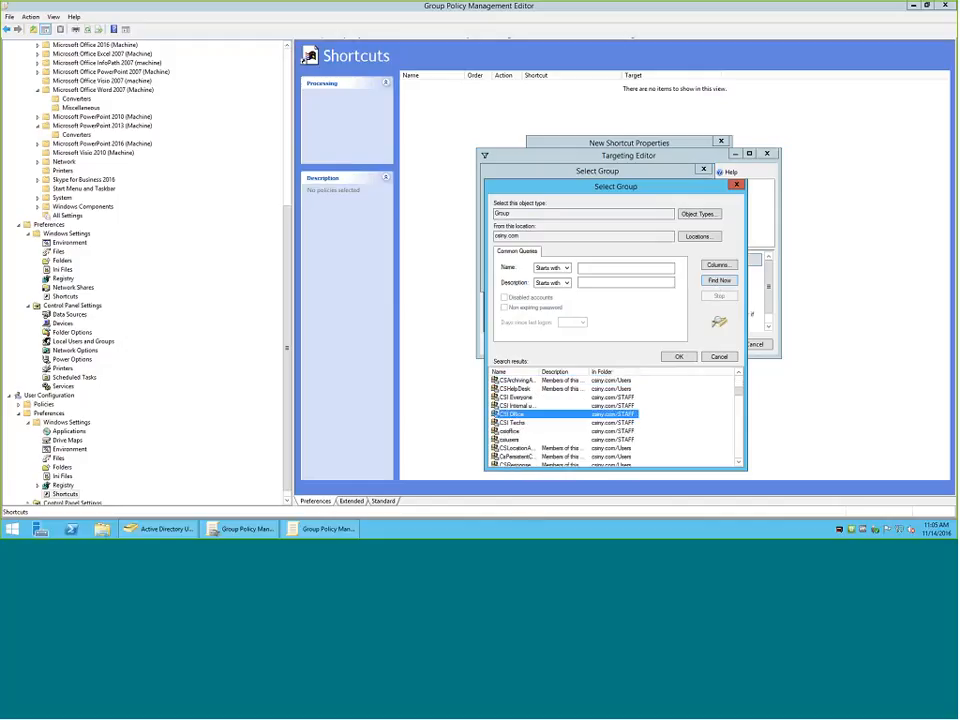
click(678, 357)
click(646, 278)
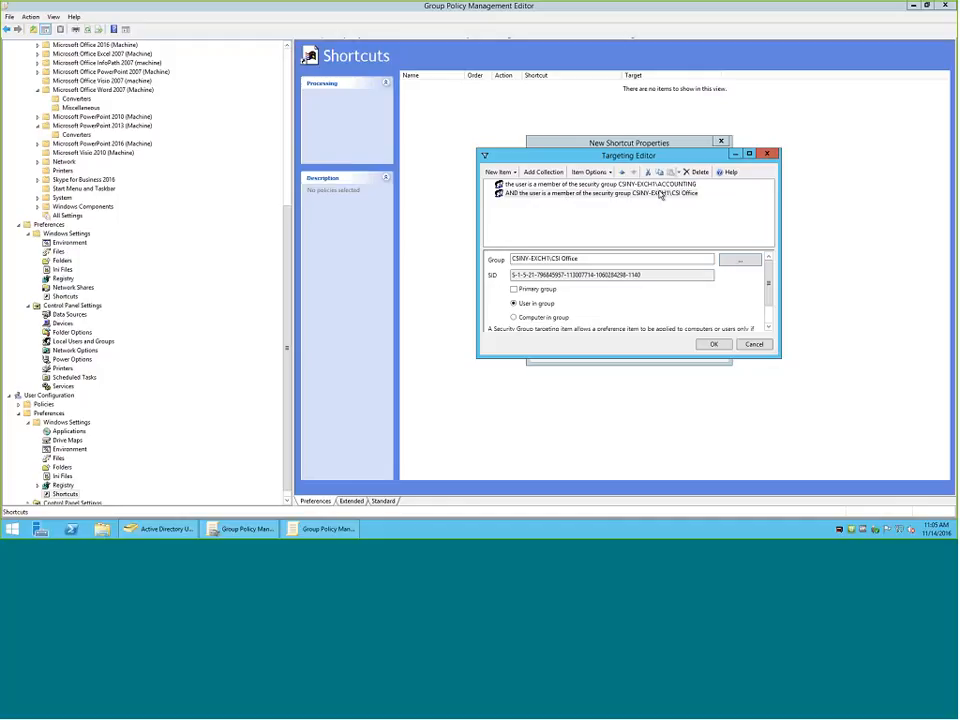
Switch the CSI Office condition from AND to OR and review its item options again.
click(601, 172)
click(593, 194)
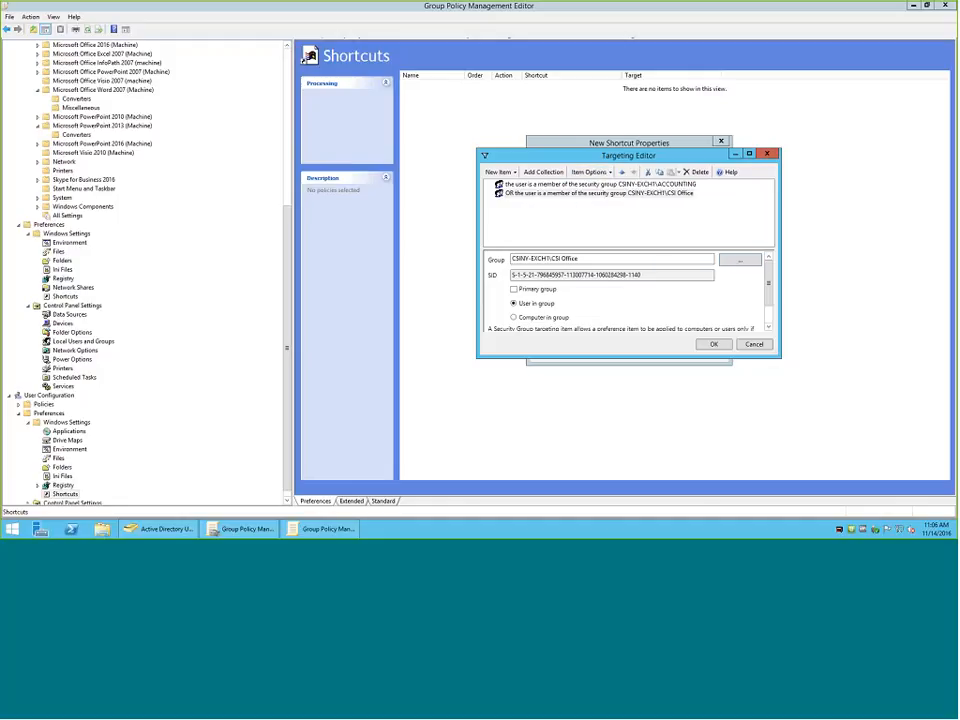
click(592, 174)
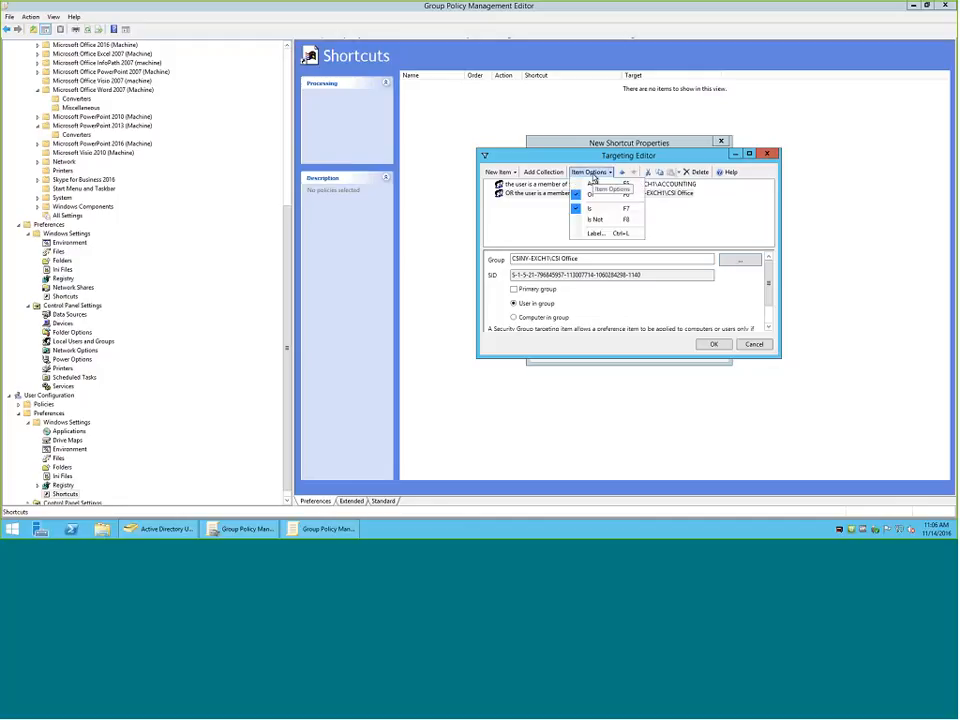
click(535, 227)
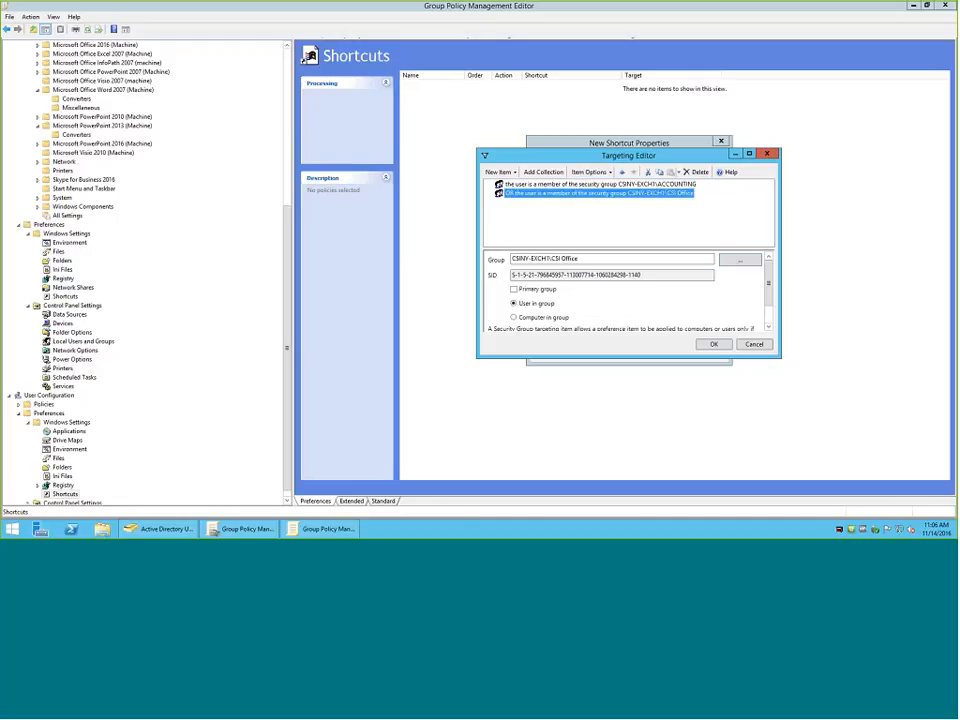
Close the targeting editor, recheck the shortcut's targeting conditions, and cancel creating the new shortcut.
click(713, 343)
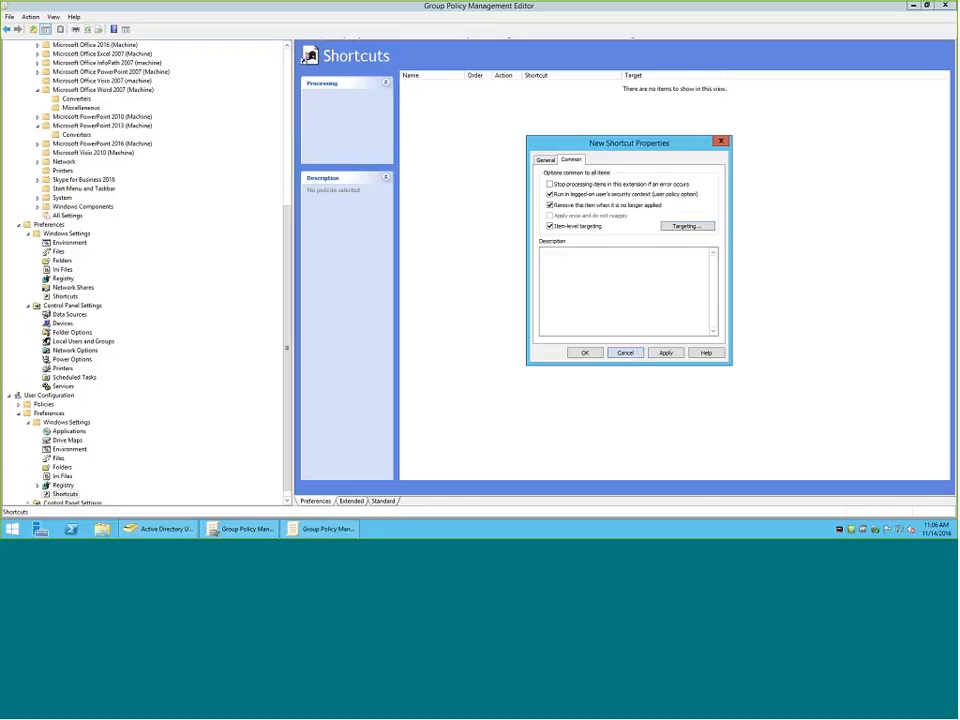
click(669, 226)
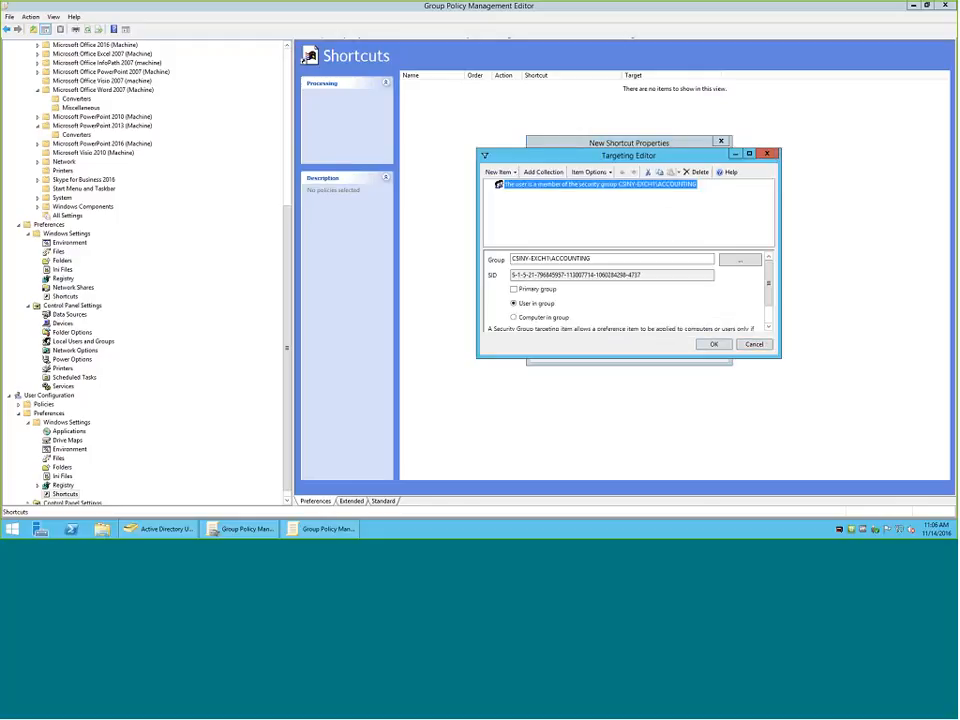
click(754, 344)
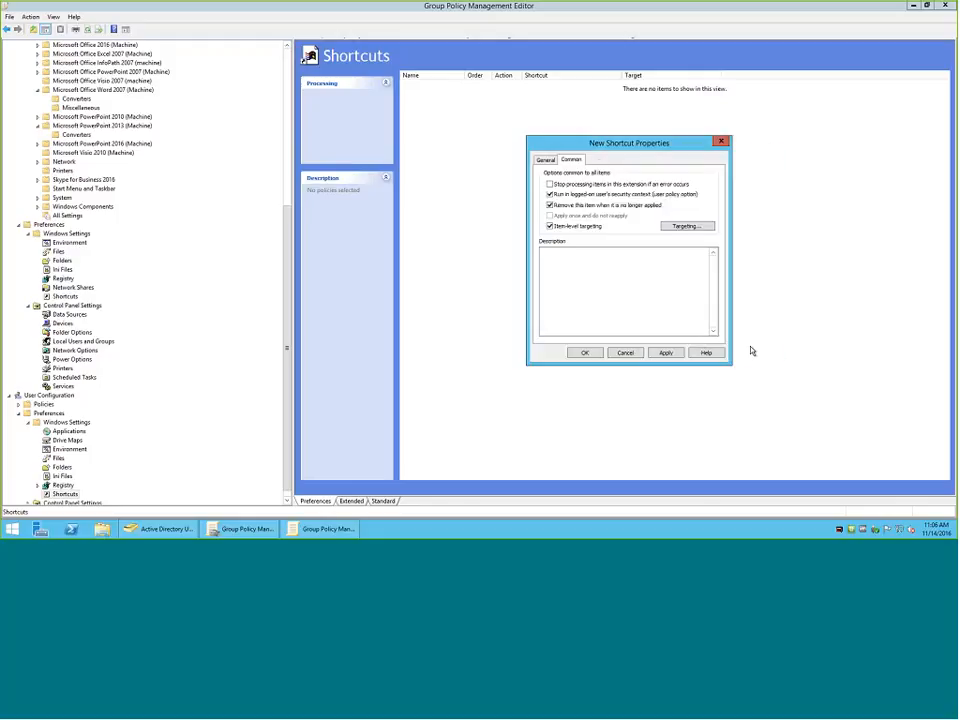
click(625, 354)
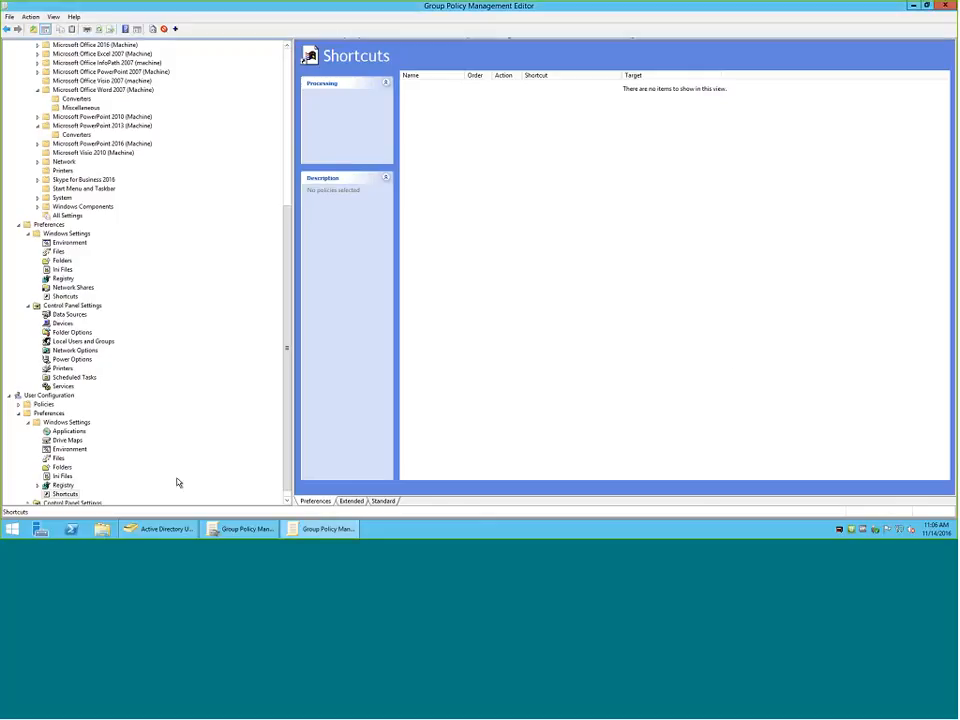
Expand Control Panel Settings under the User Configuration preferences to view its preference types.
scroll(181, 482, down, 1)
click(27, 496)
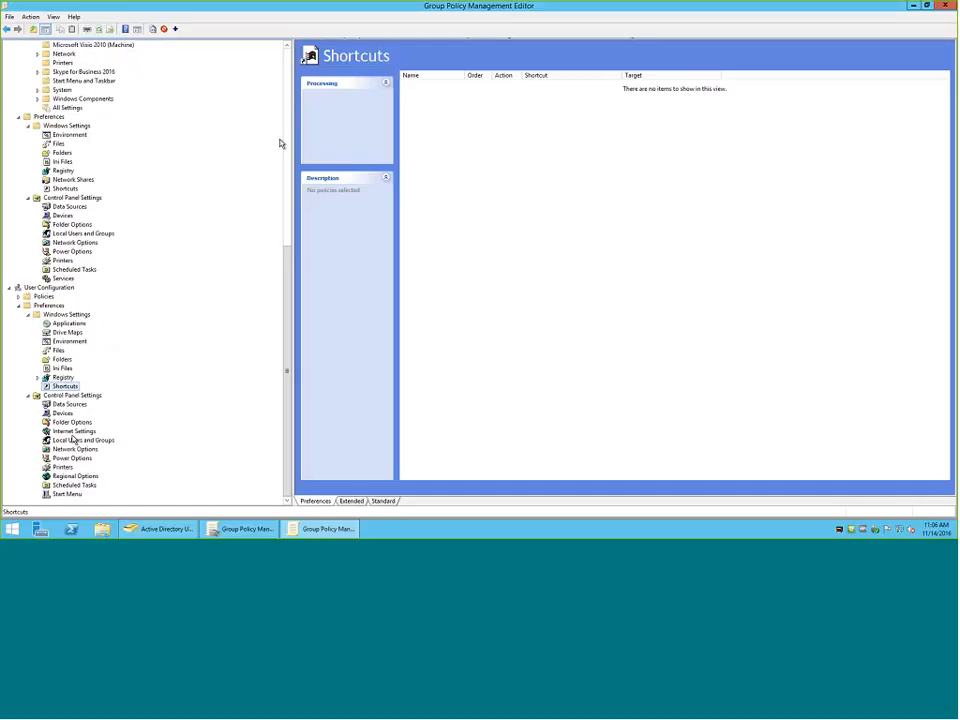
Show the Internet Explorer policies under the computer's Windows Components templates and expand their subfolders.
scroll(279, 144, up, 13)
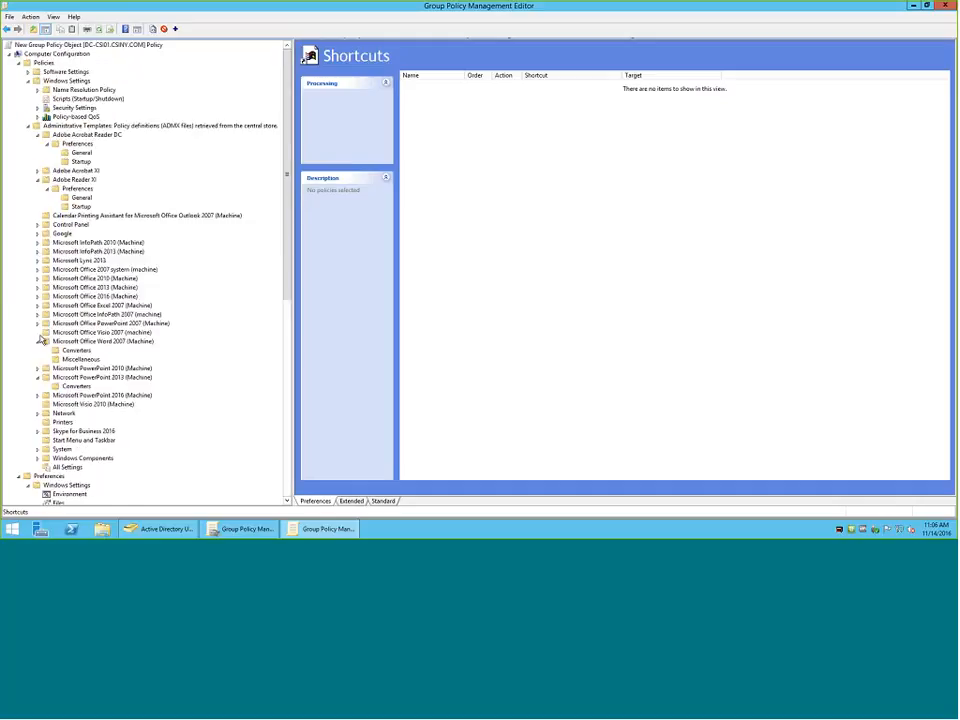
click(37, 459)
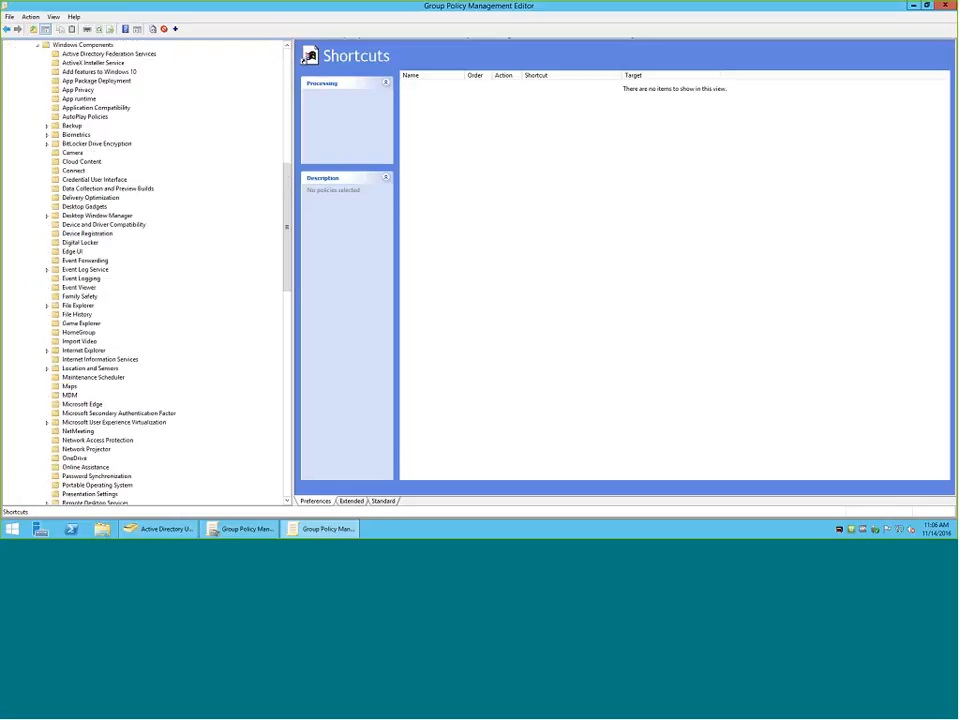
click(70, 352)
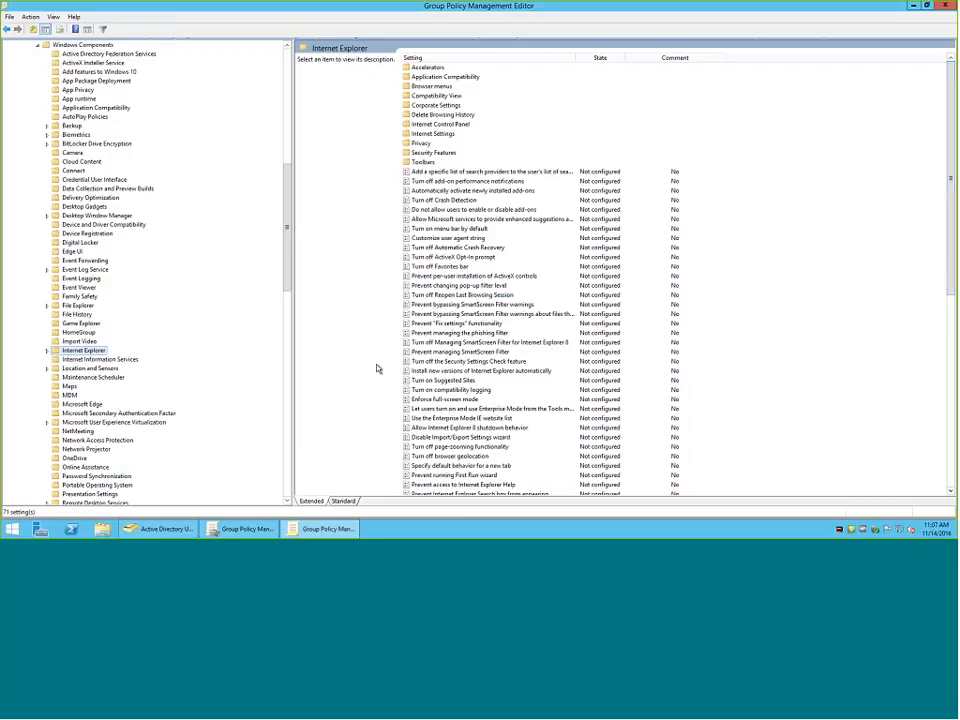
click(47, 352)
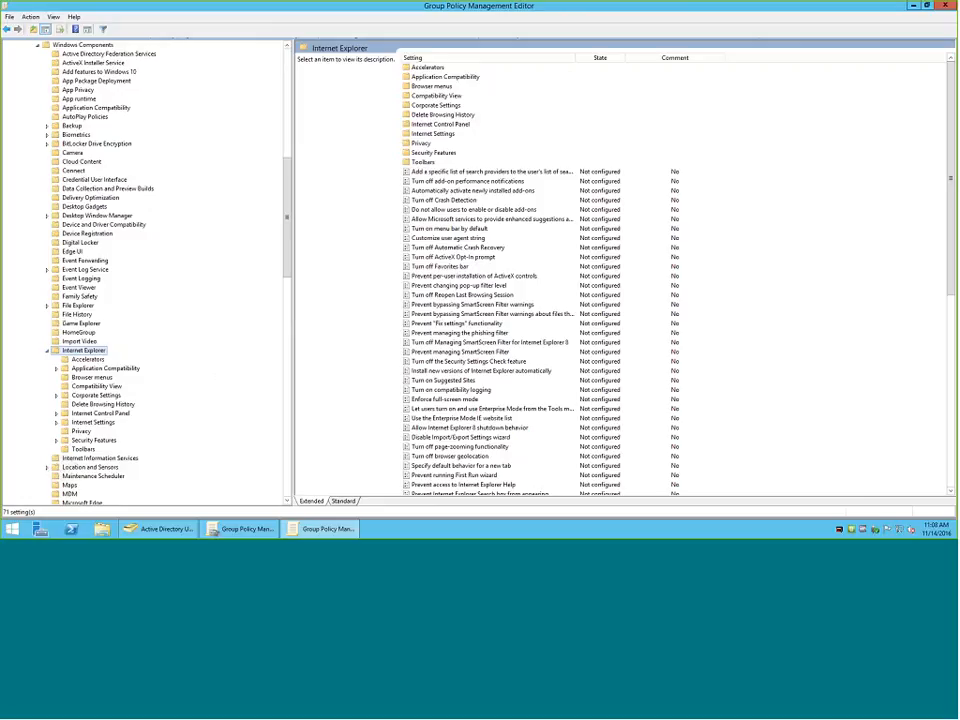
Show the Internet Settings preferences under the User Configuration's Control Panel Settings.
scroll(103, 304, down, 15)
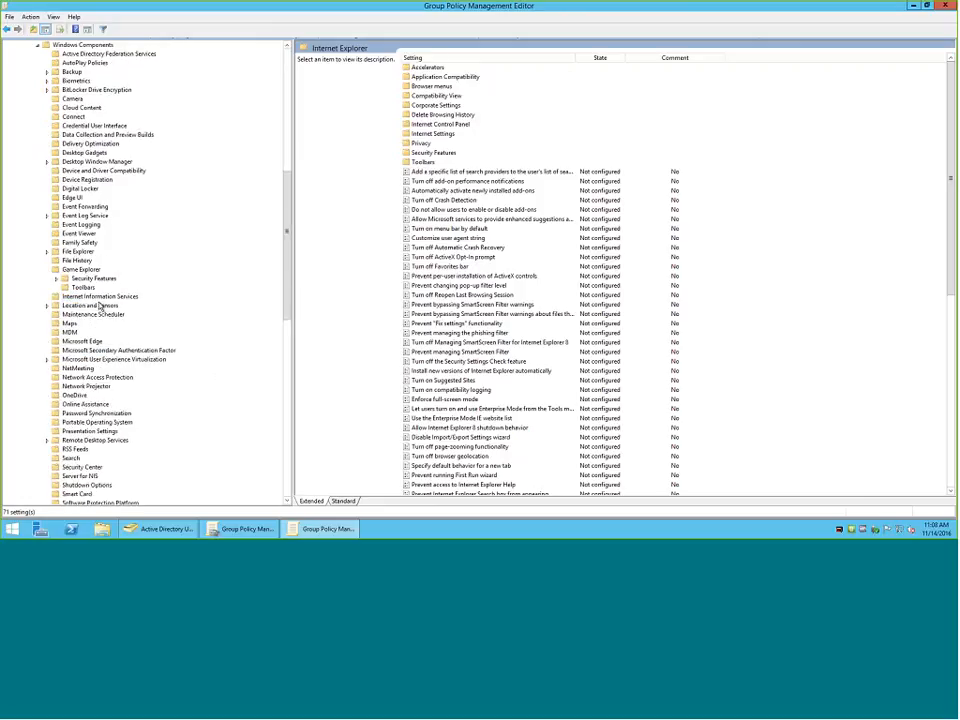
scroll(107, 302, down, 15)
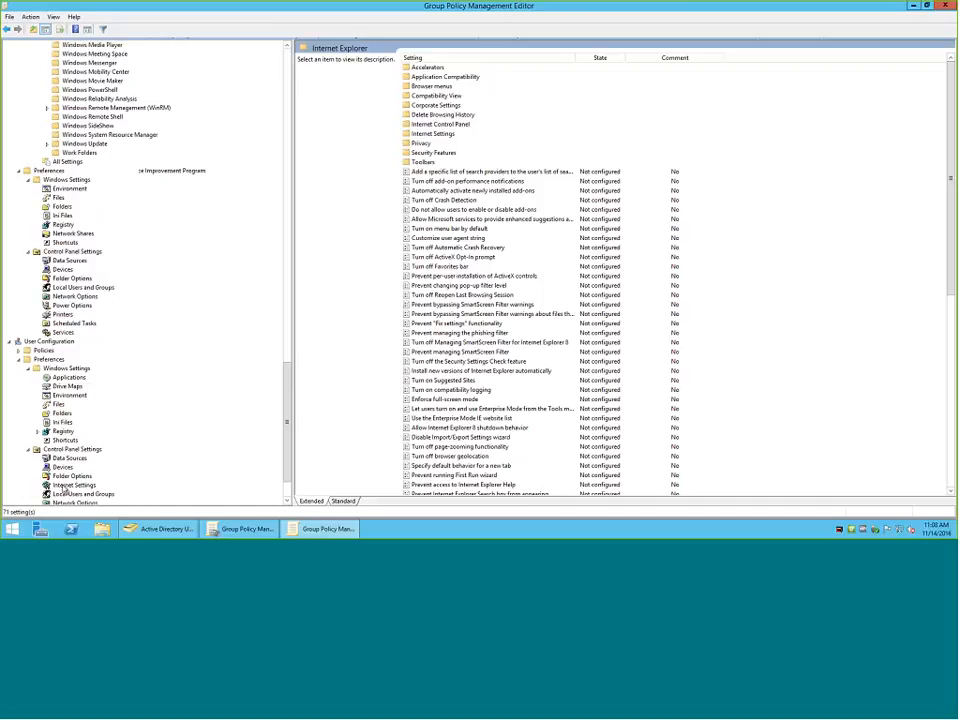
scroll(62, 489, down, 3)
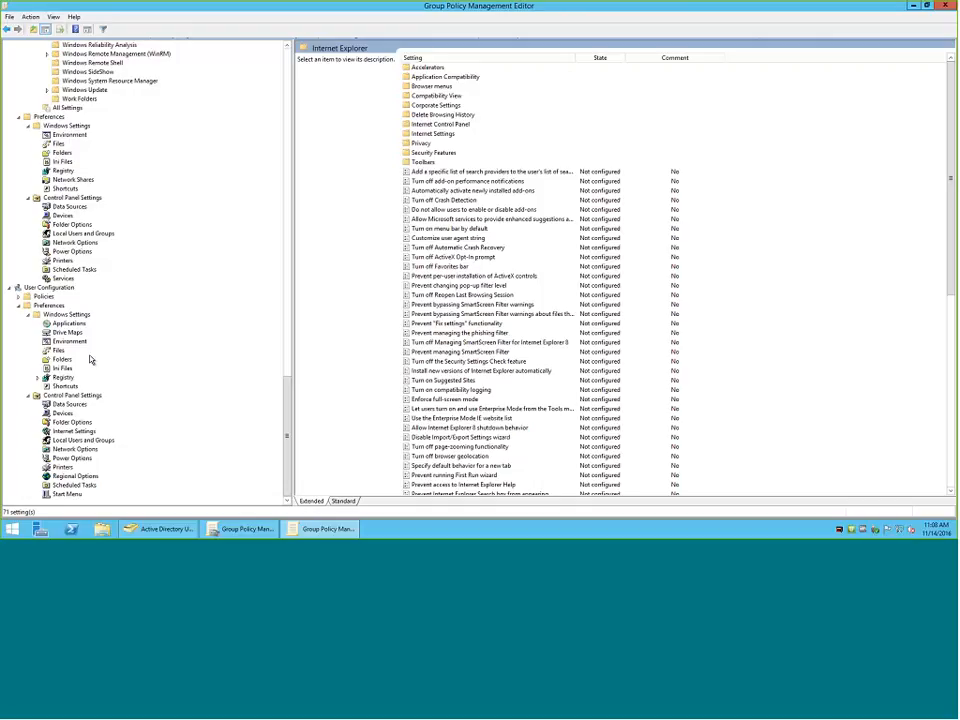
click(75, 431)
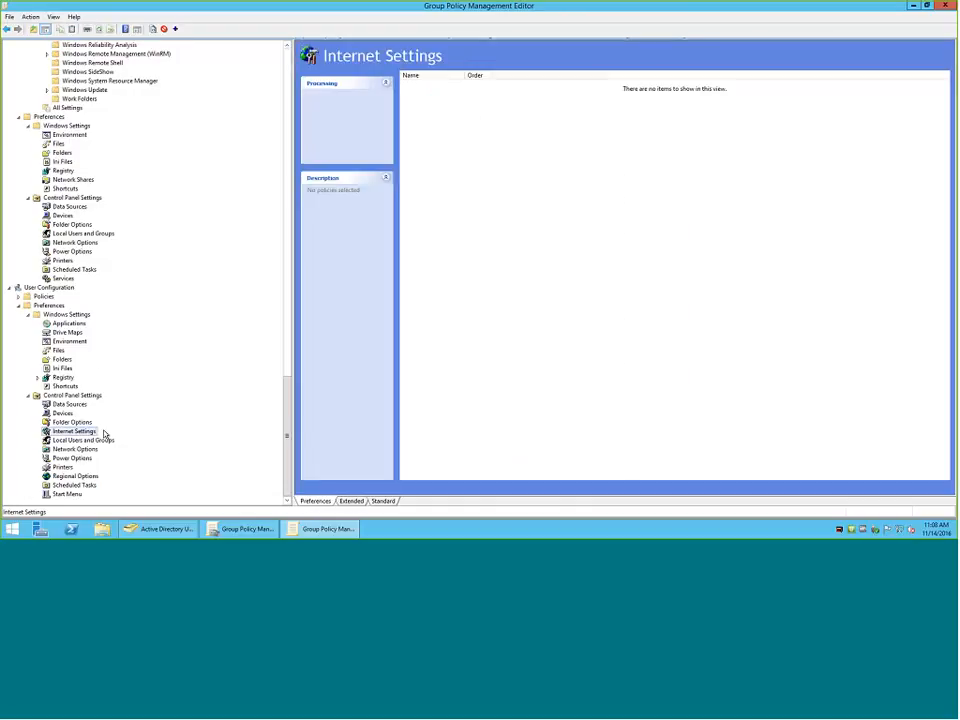
Start a new Internet Explorer 10 settings item and set its startup option to Start with home page.
right_click(551, 188)
mouse_move(555, 191)
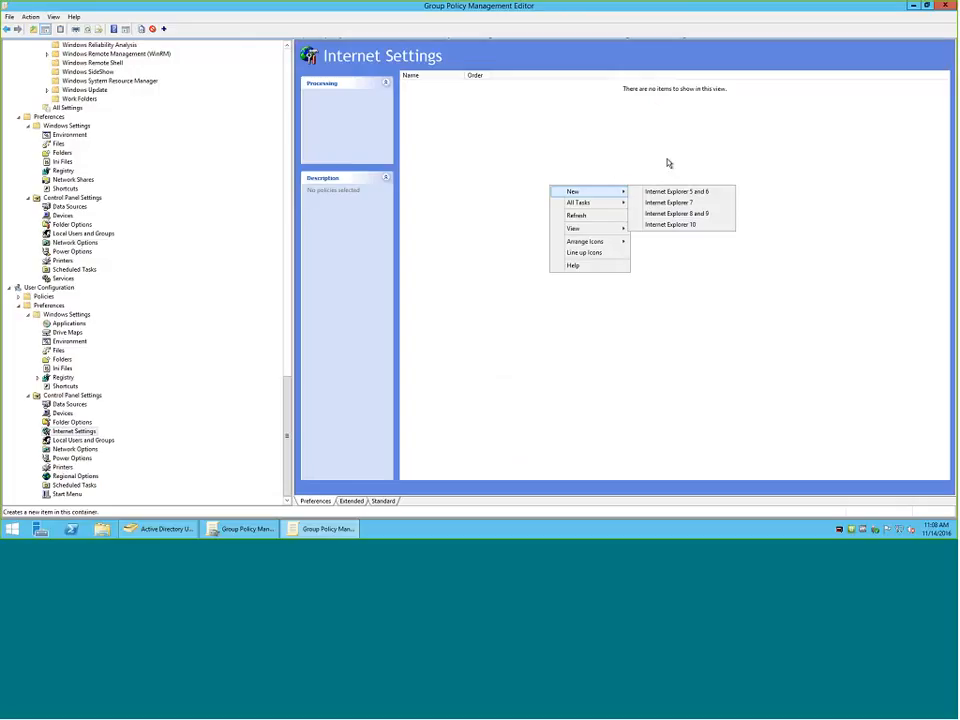
click(690, 224)
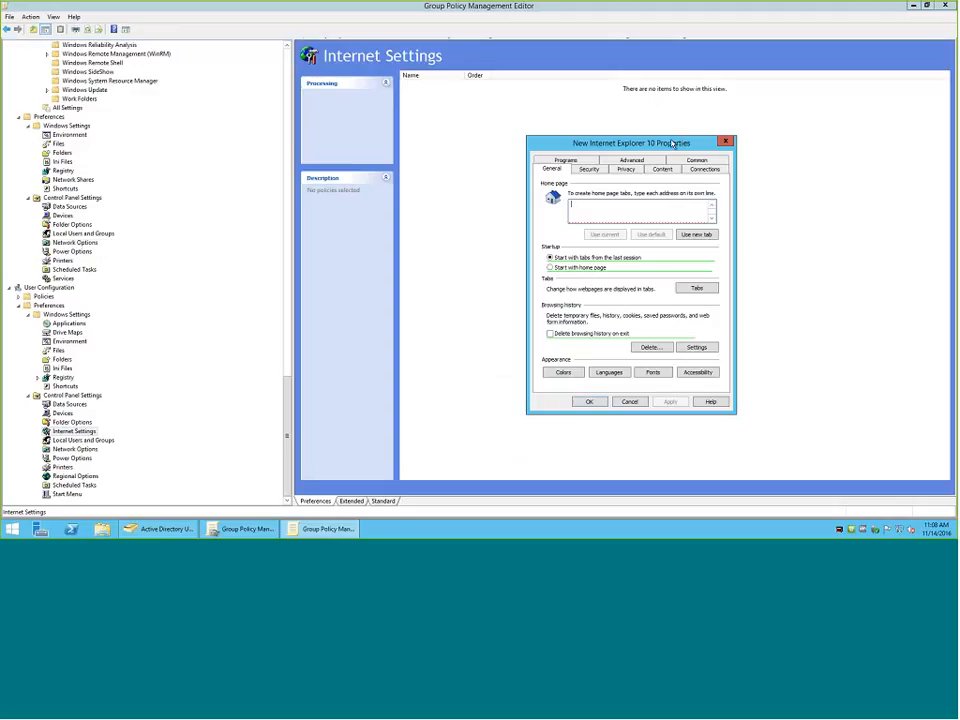
drag(665, 142, 615, 119)
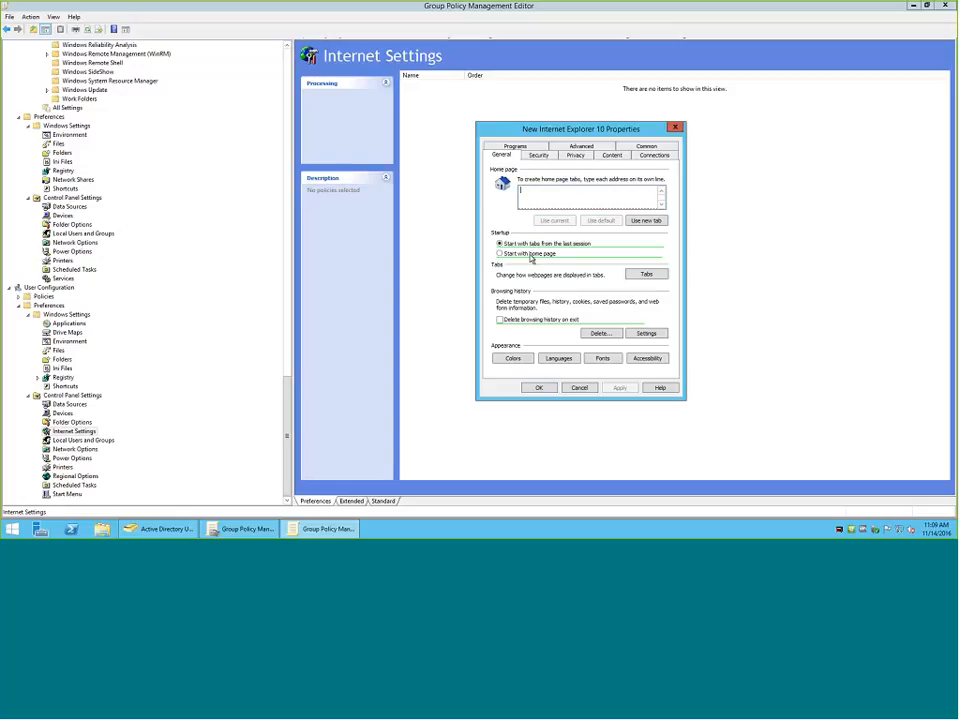
click(499, 253)
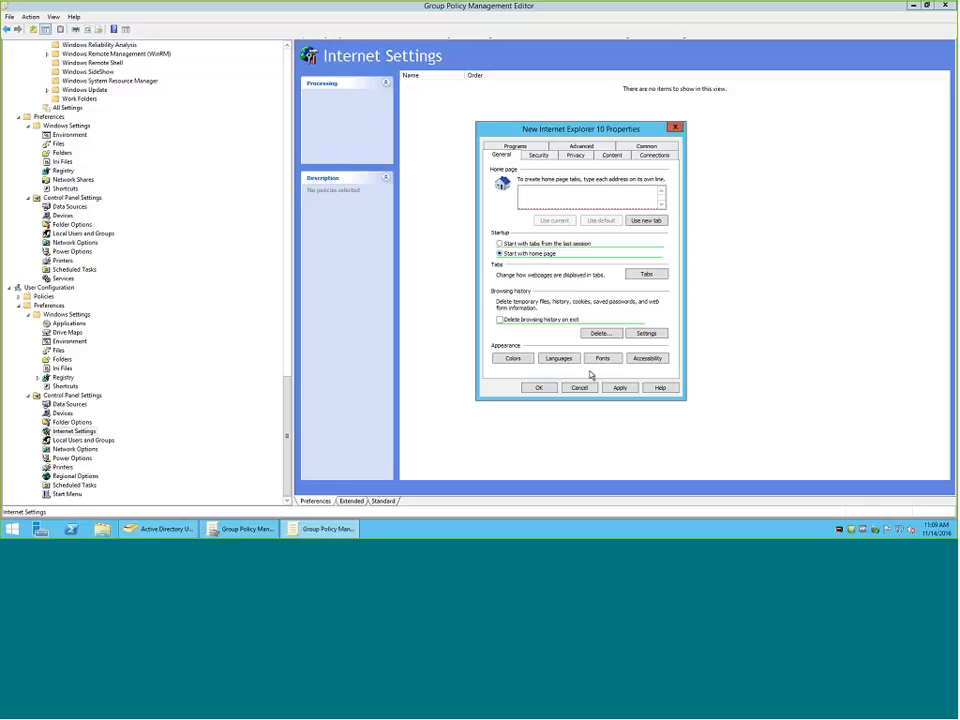
click(544, 197)
Review the item's Security, Privacy and Content settings, and enable deleting browsing history on exit in the General settings.
click(538, 155)
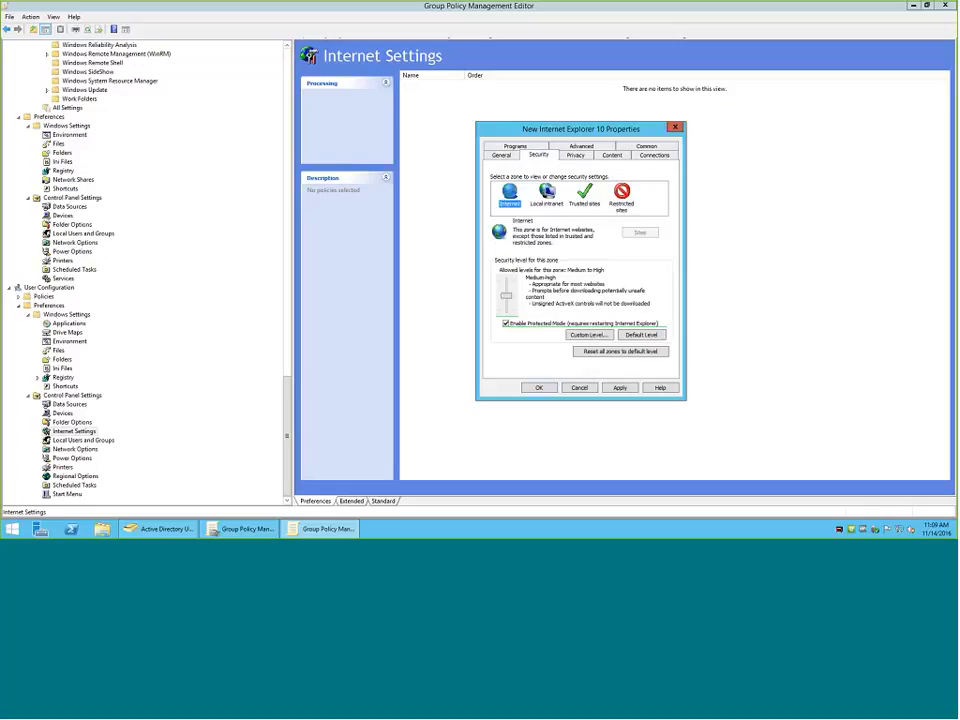
click(575, 155)
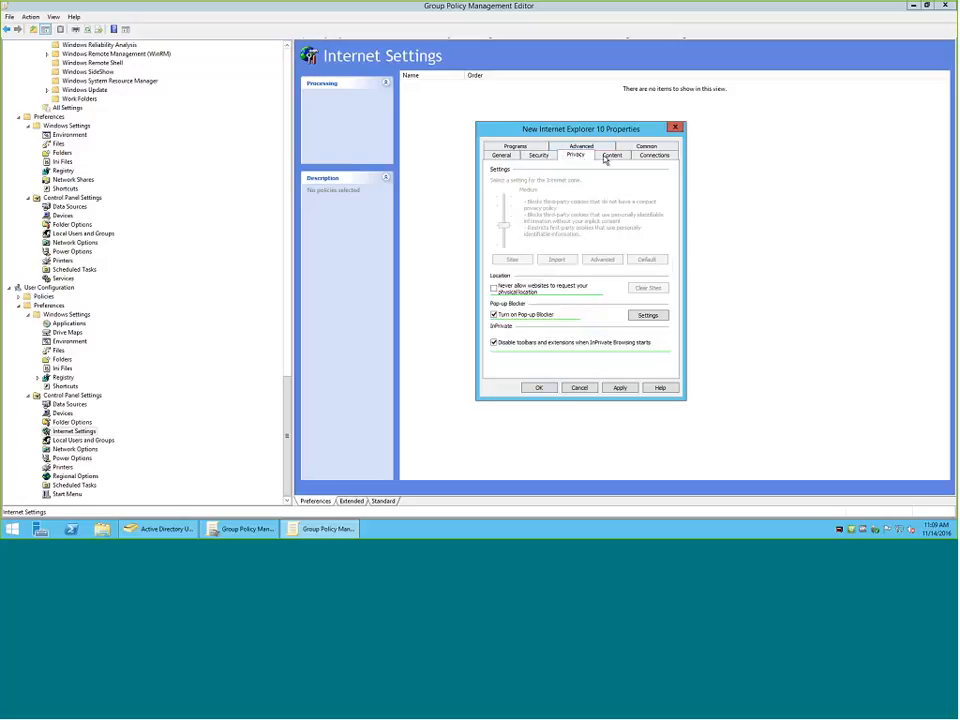
click(609, 157)
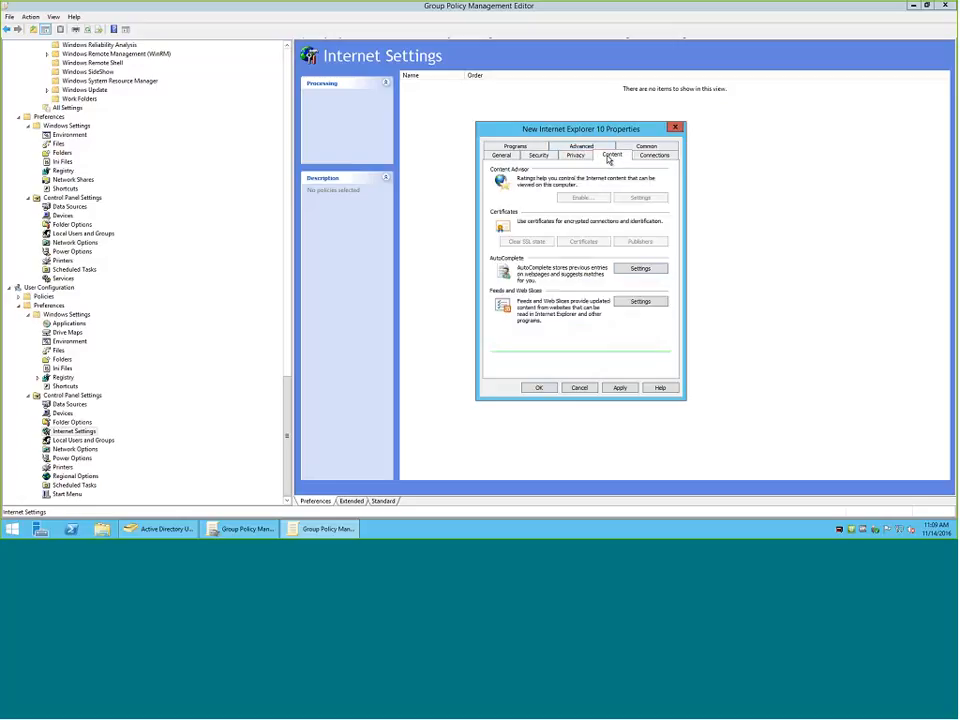
click(508, 156)
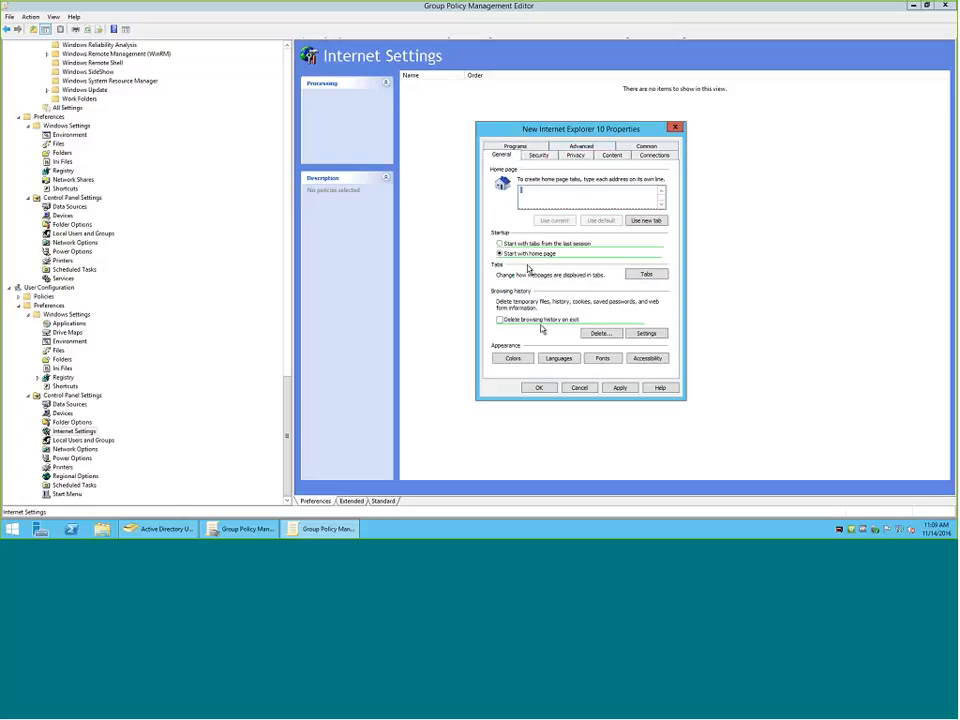
click(500, 321)
Review the Internet Explorer 10 item's Connections, Privacy, Content, Advanced and Programs settings.
click(646, 158)
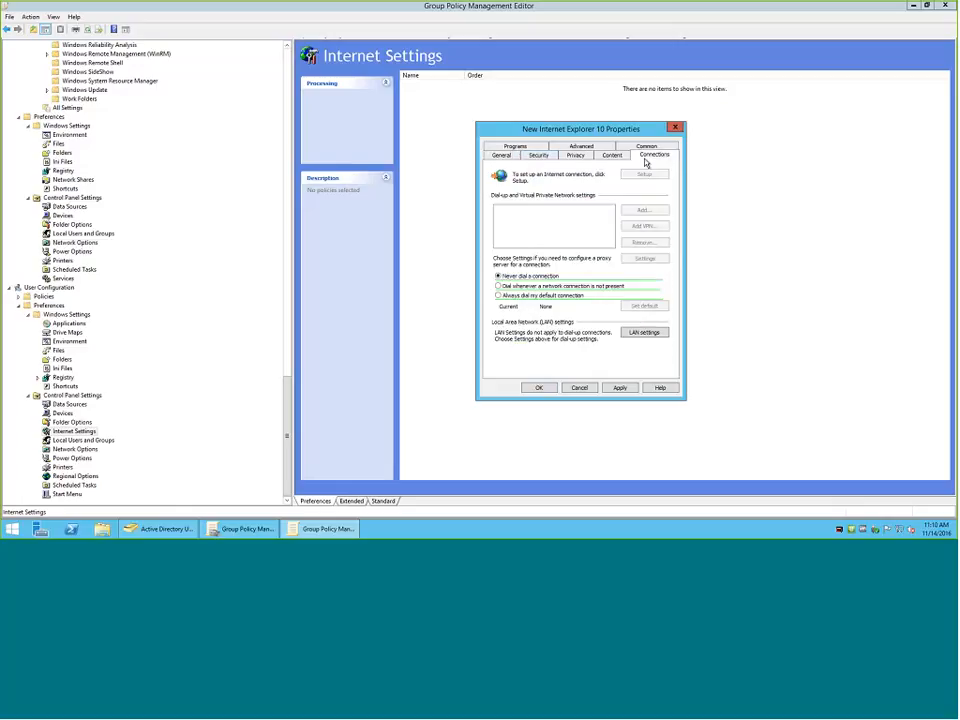
click(576, 156)
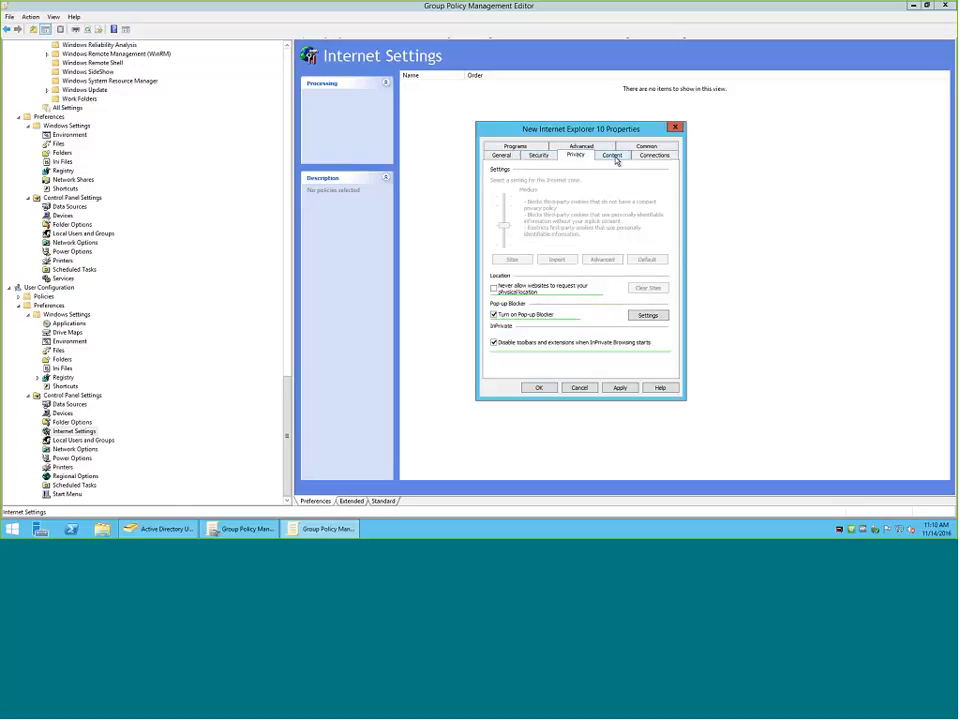
click(614, 157)
click(581, 147)
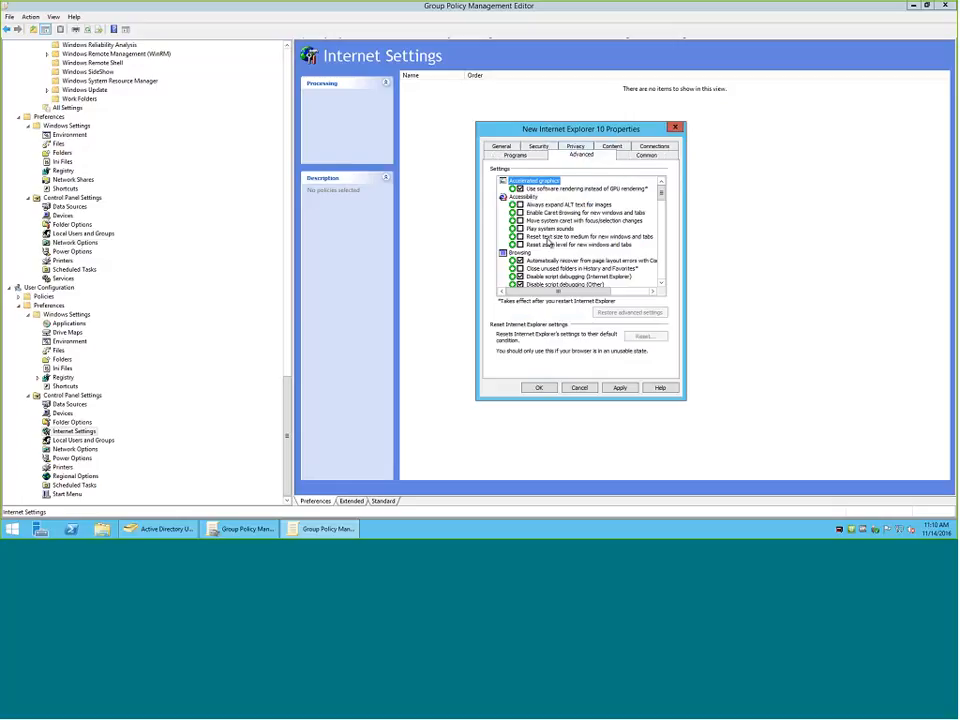
click(503, 157)
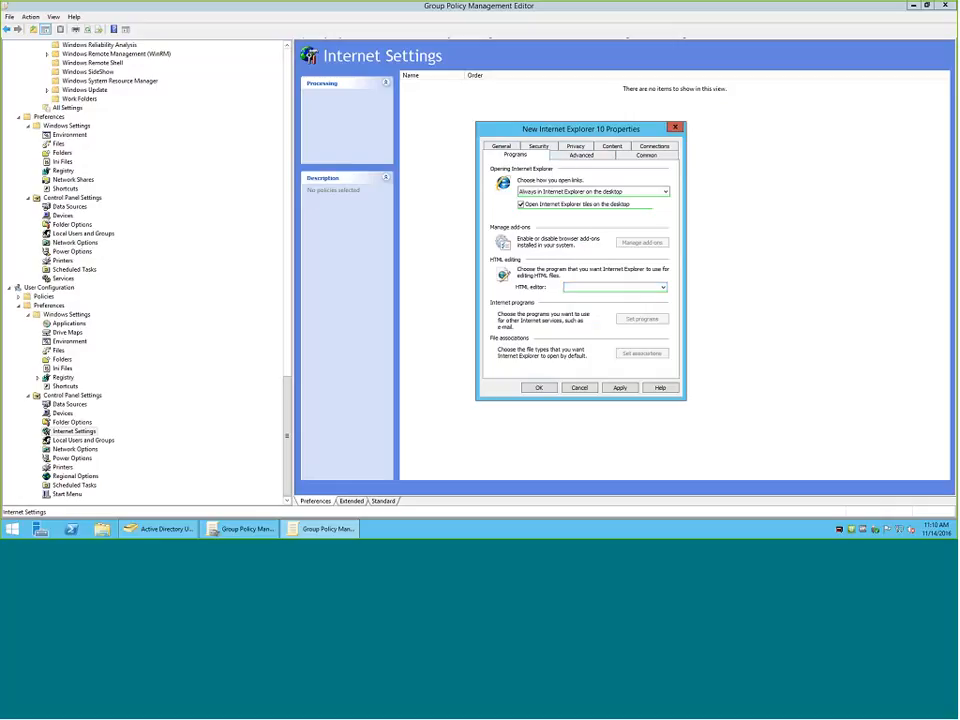
Review the item-level targeting types available for the Internet Explorer 10 item, and cancel creating the item.
click(625, 155)
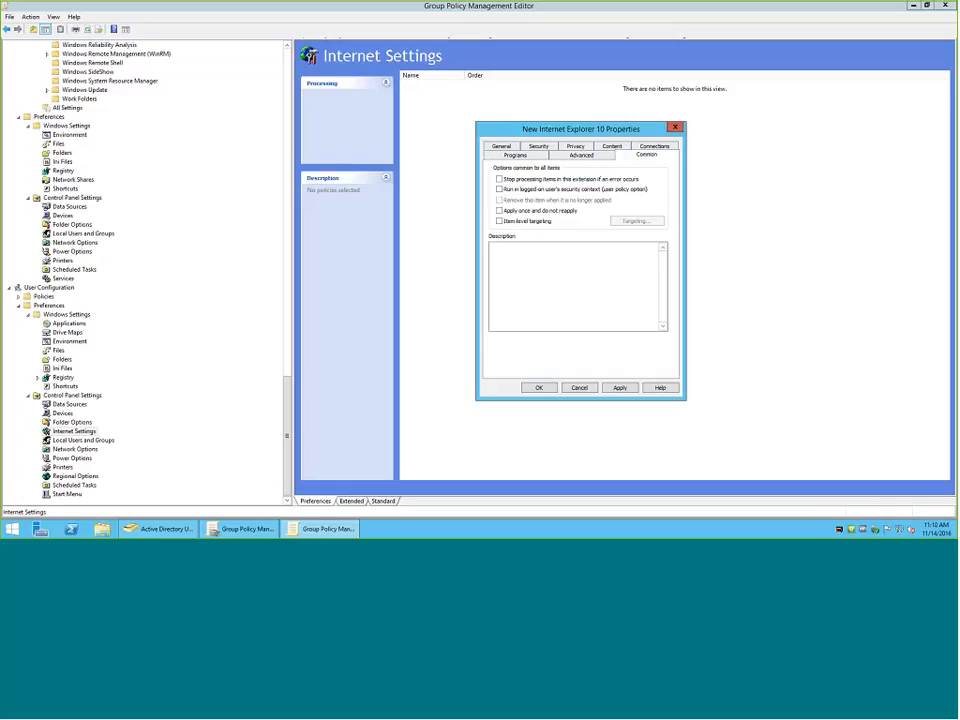
click(500, 221)
click(635, 221)
click(450, 187)
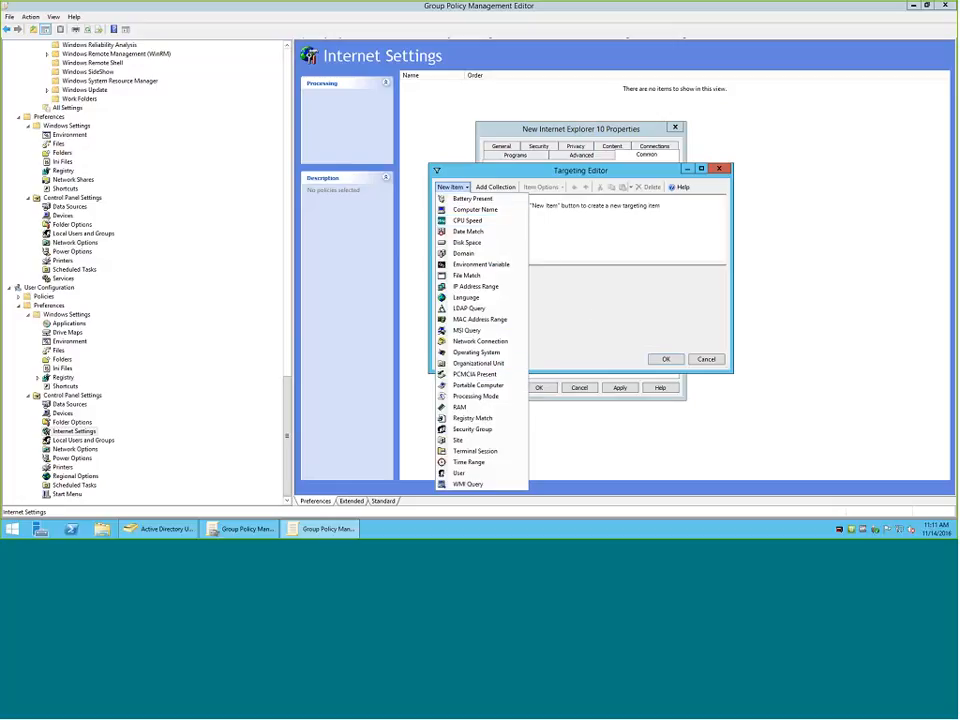
click(706, 359)
click(706, 359)
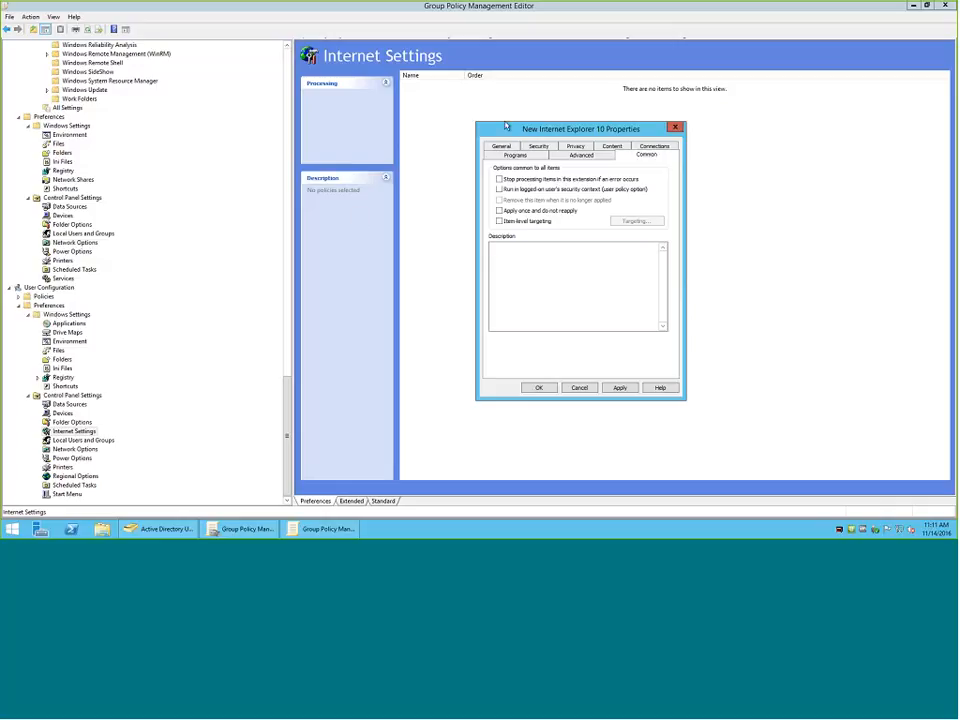
click(581, 389)
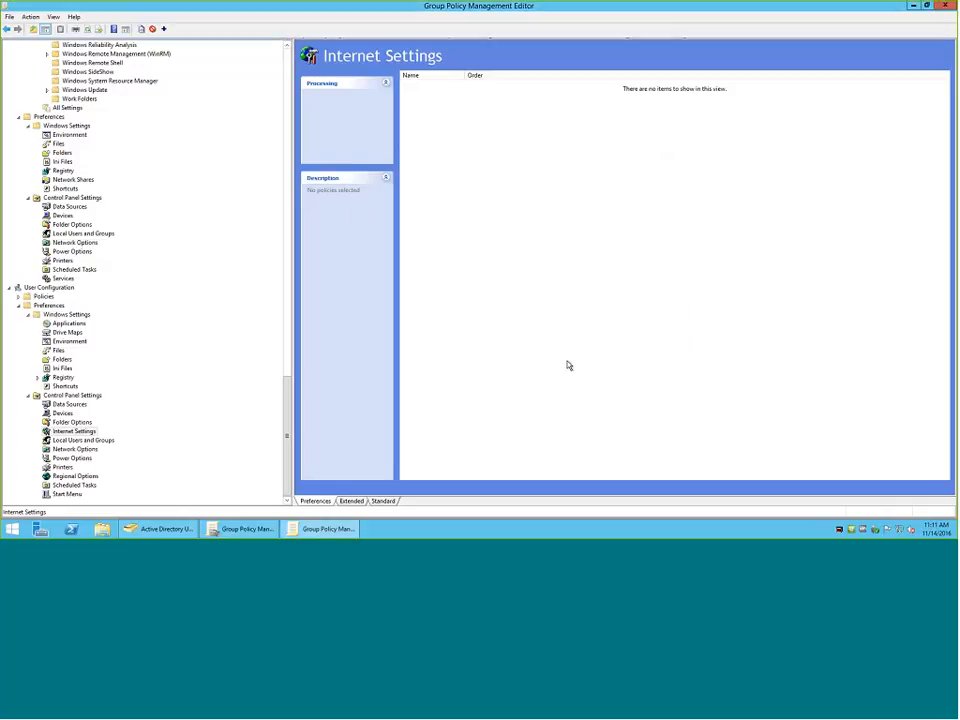
Review which Internet Explorer versions a new Internet Settings item can be created for, without creating one.
right_click(476, 186)
mouse_move(510, 190)
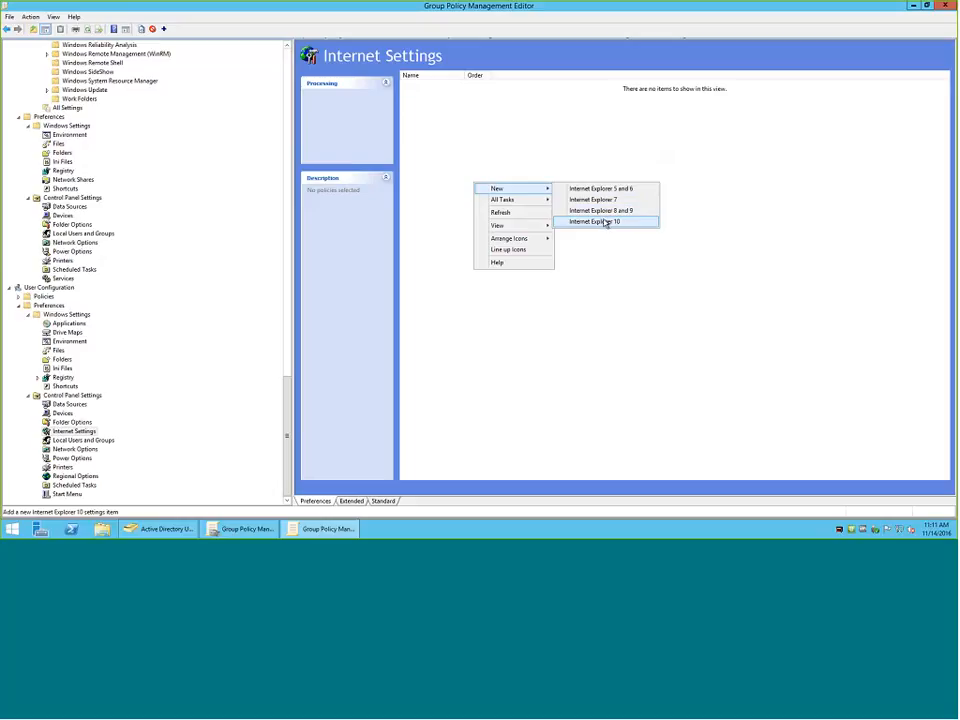
click(670, 269)
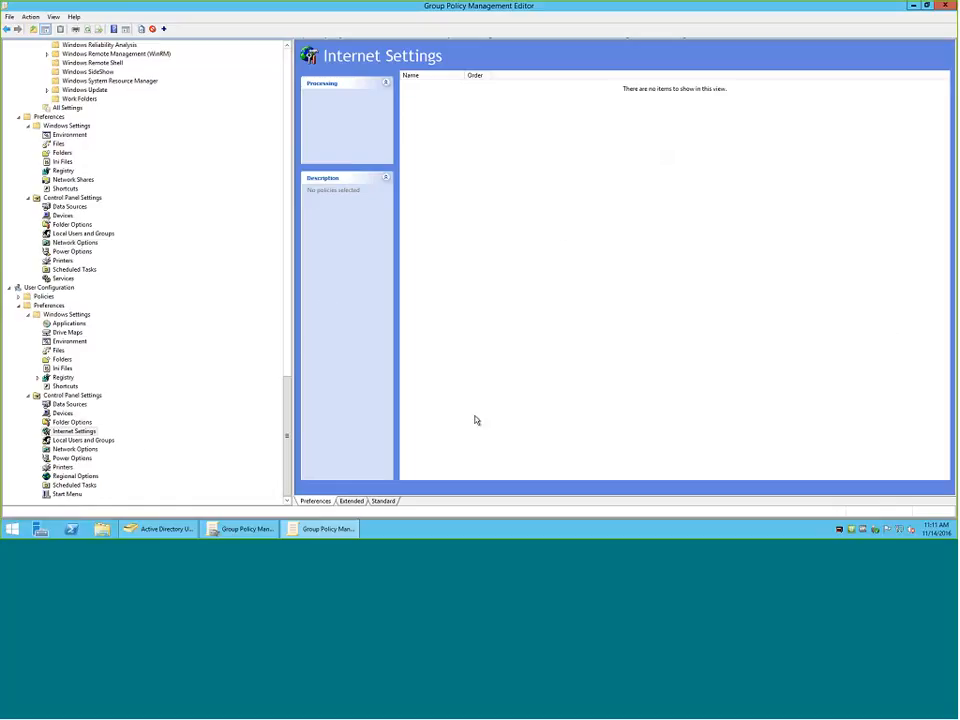
click(70, 432)
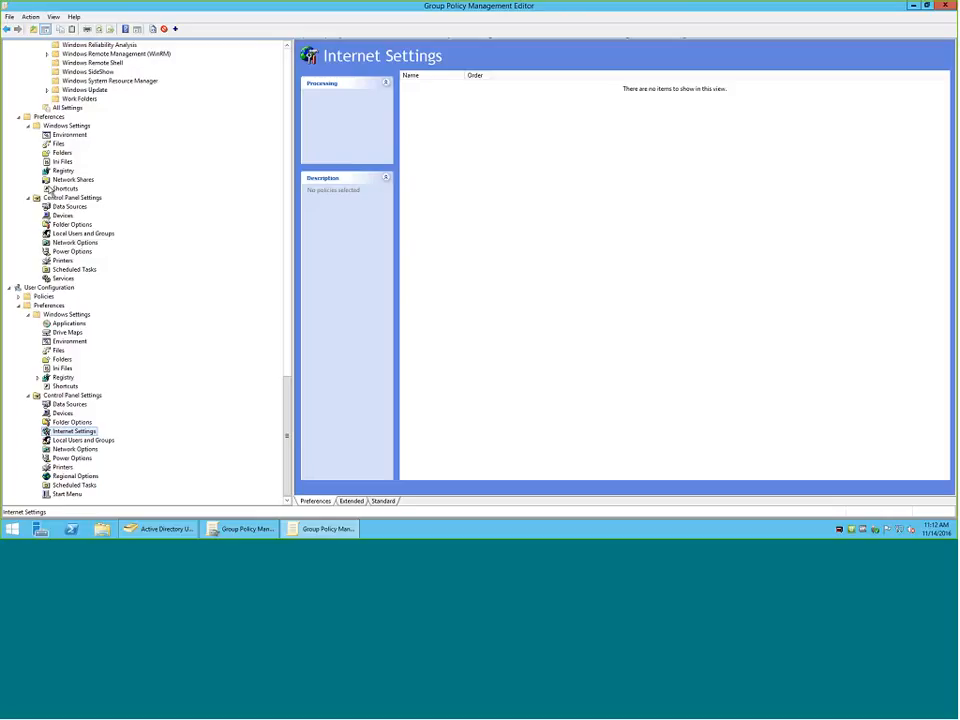
Start a new mapped drive under the user's Drive Maps preferences with the Update action.
click(57, 333)
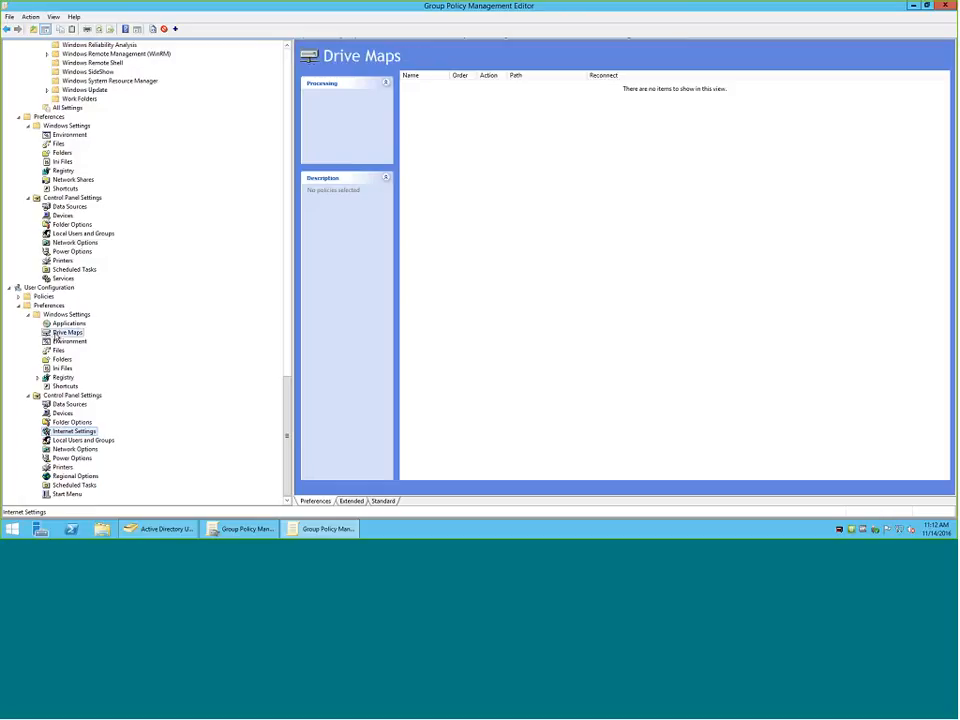
right_click(557, 110)
mouse_move(585, 115)
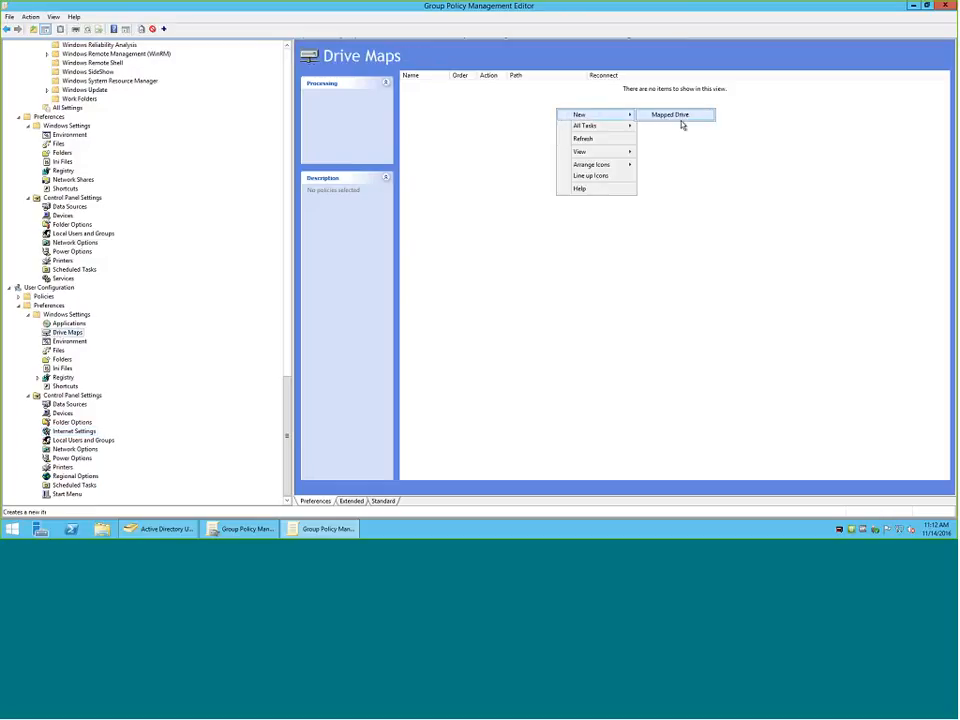
click(680, 122)
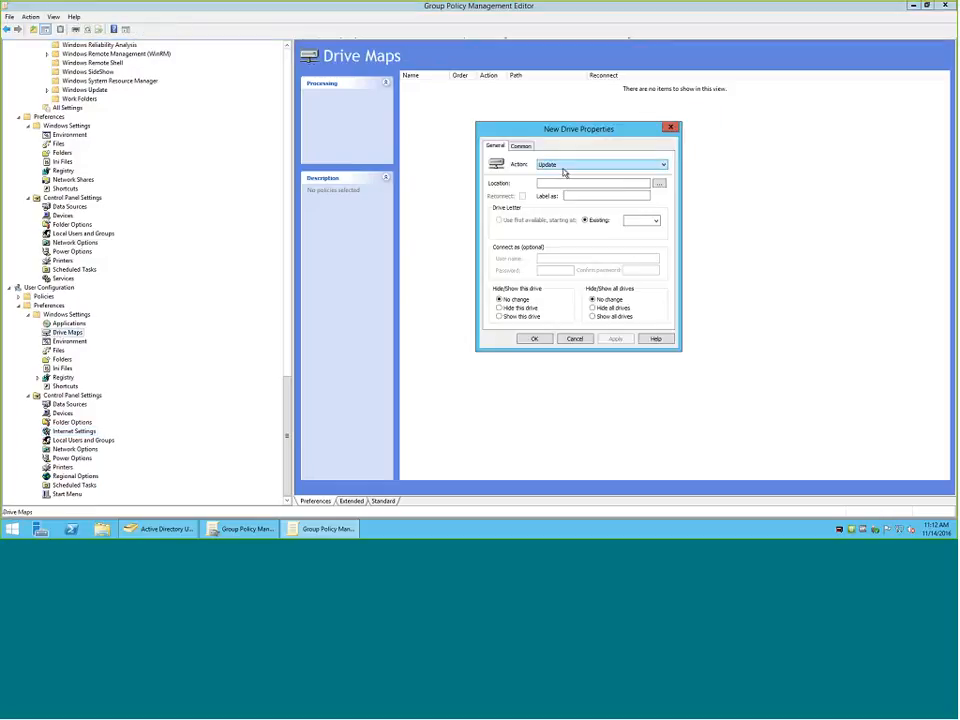
click(564, 167)
click(568, 182)
Set the mapped drive's location to \\csi-fs01\common and label it Common.
click(568, 182)
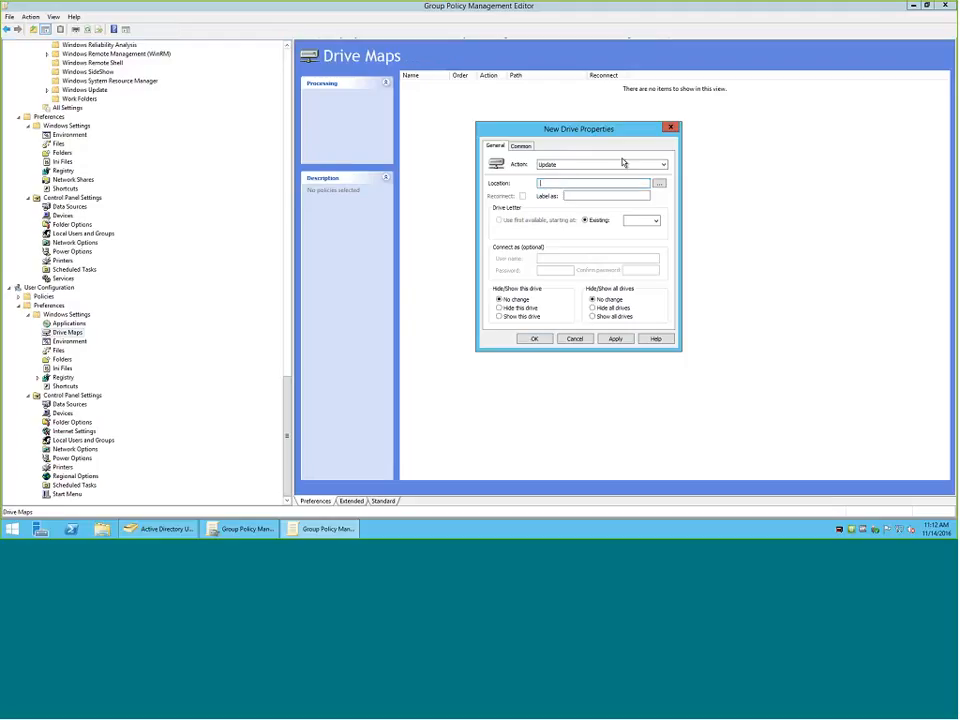
text(\\cs-fs)
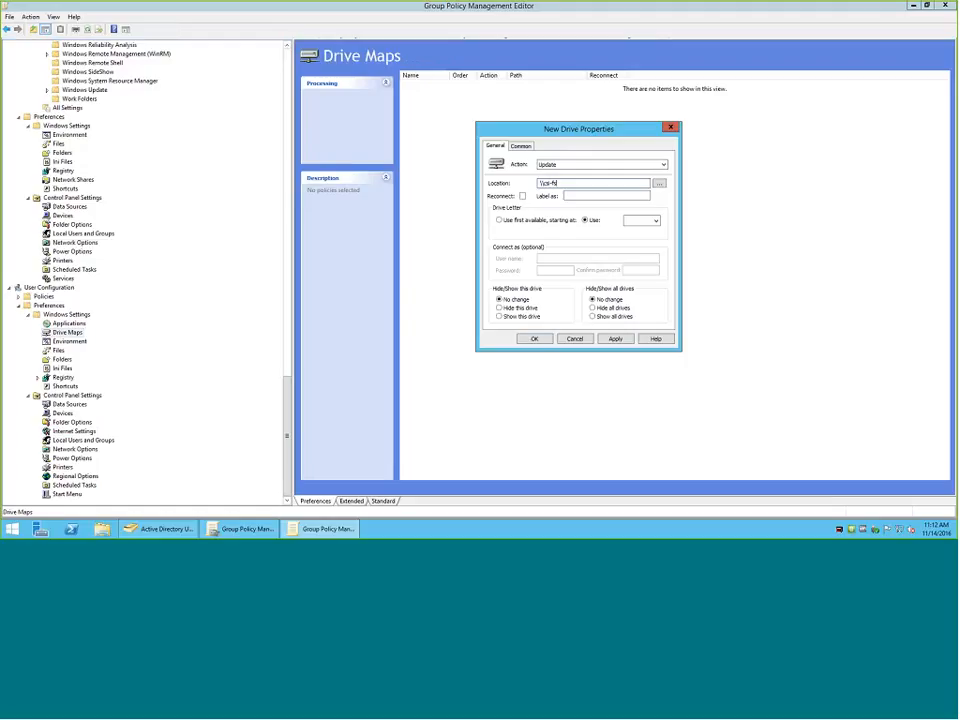
text(01\common)
click(615, 195)
text(Common)
double_click(602, 195)
Assign drive letter I to the mapped drive and keep its hide/show option at No change.
click(645, 220)
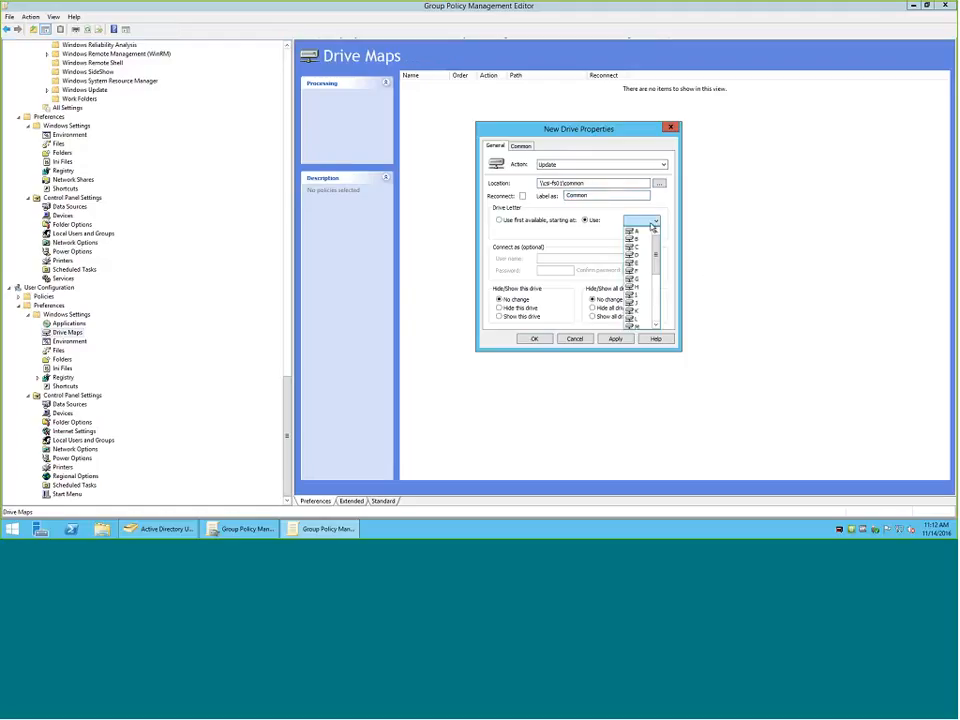
click(632, 292)
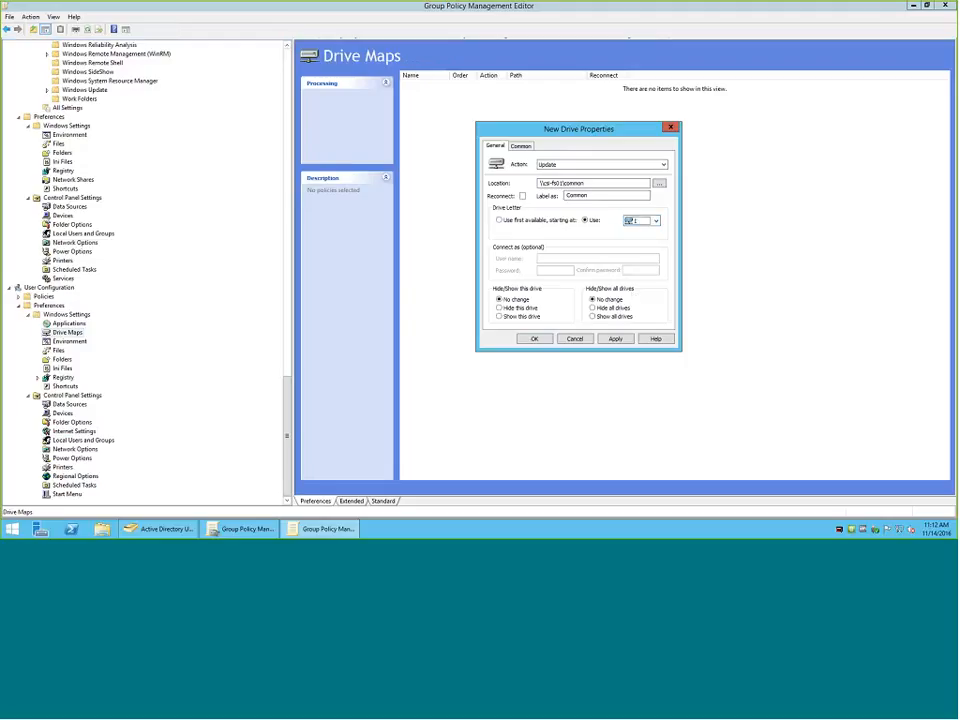
click(500, 316)
click(498, 299)
Set the mapped drive to run in the logged-on user's security context and enable item-level targeting.
click(521, 146)
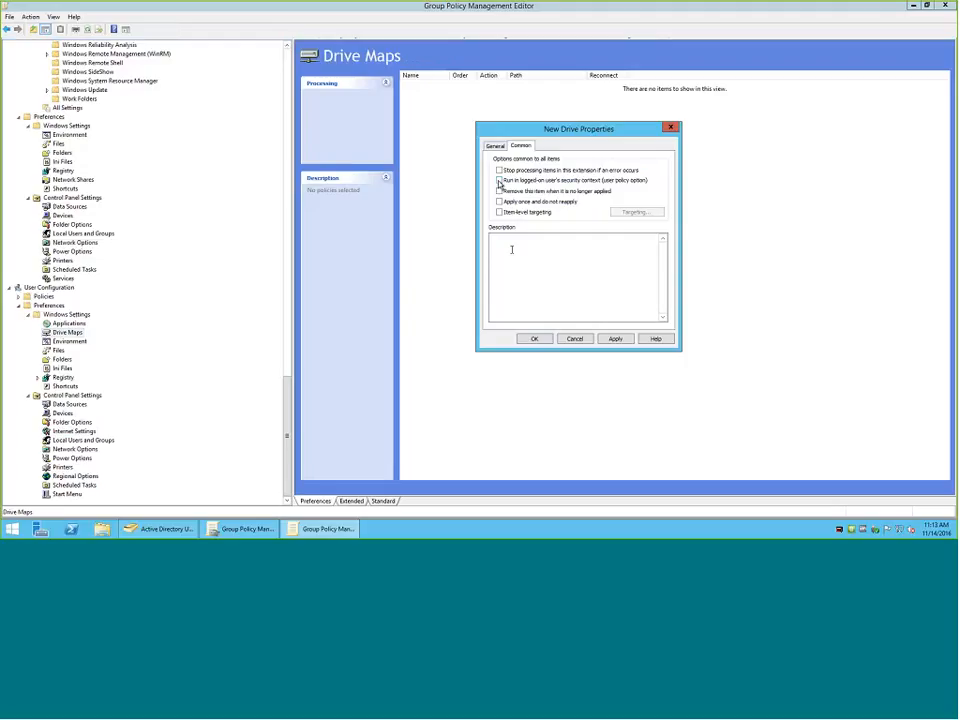
click(499, 180)
click(499, 212)
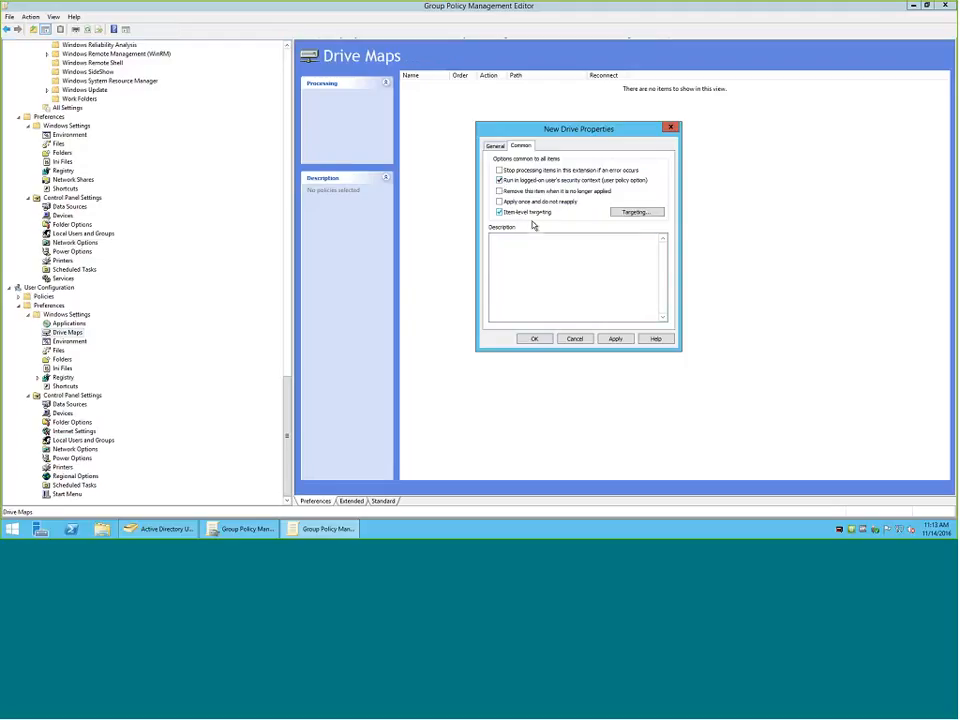
Add a Security Group targeting item to the mapped drive's item-level targeting.
click(627, 213)
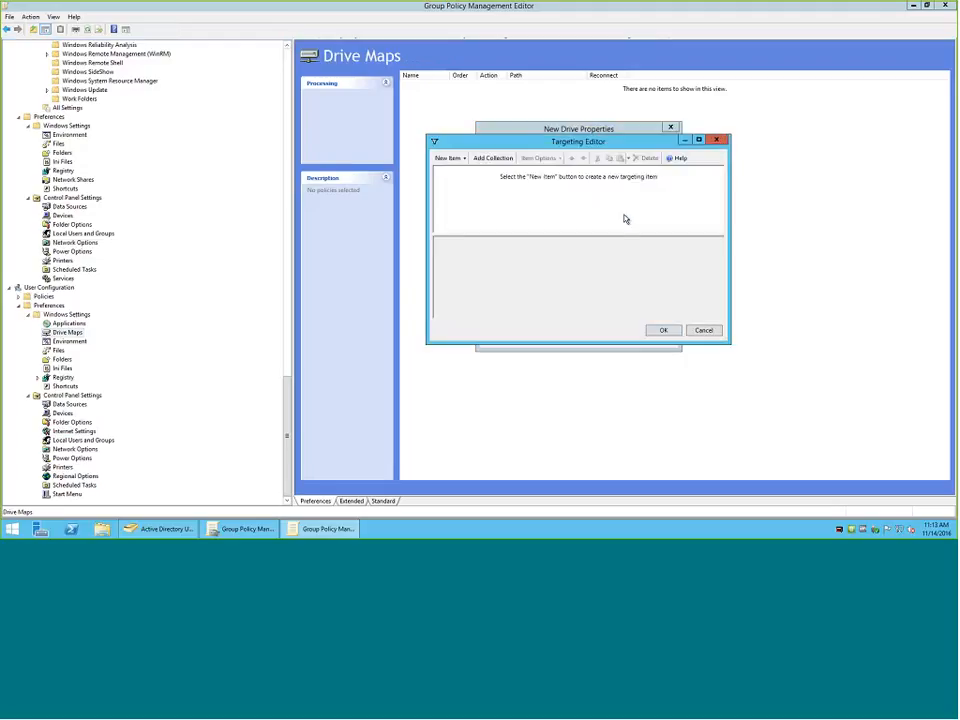
click(439, 157)
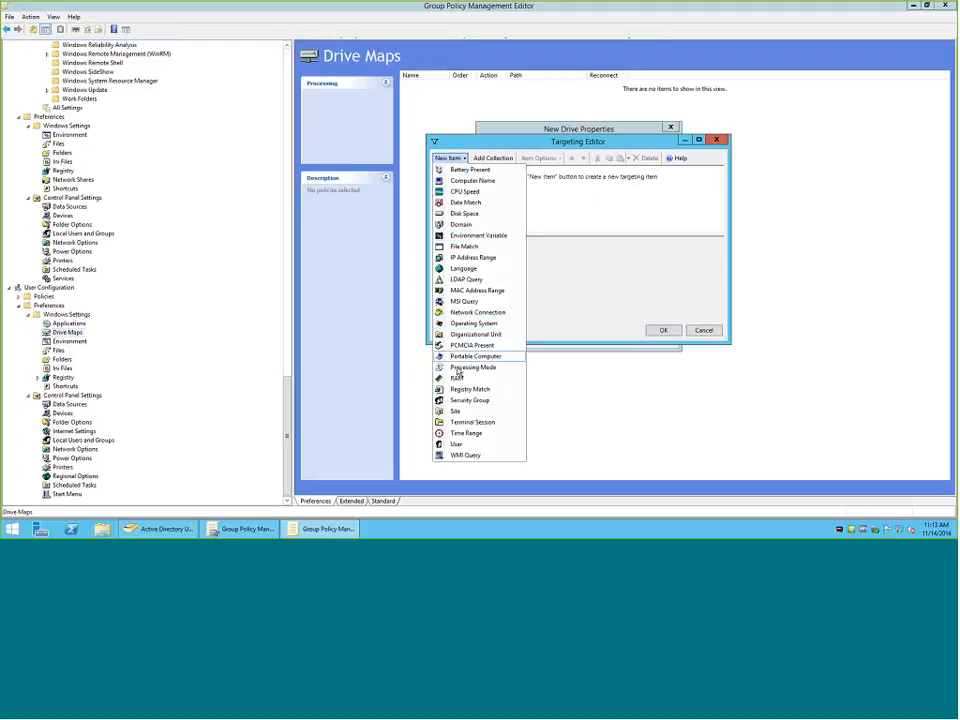
click(470, 400)
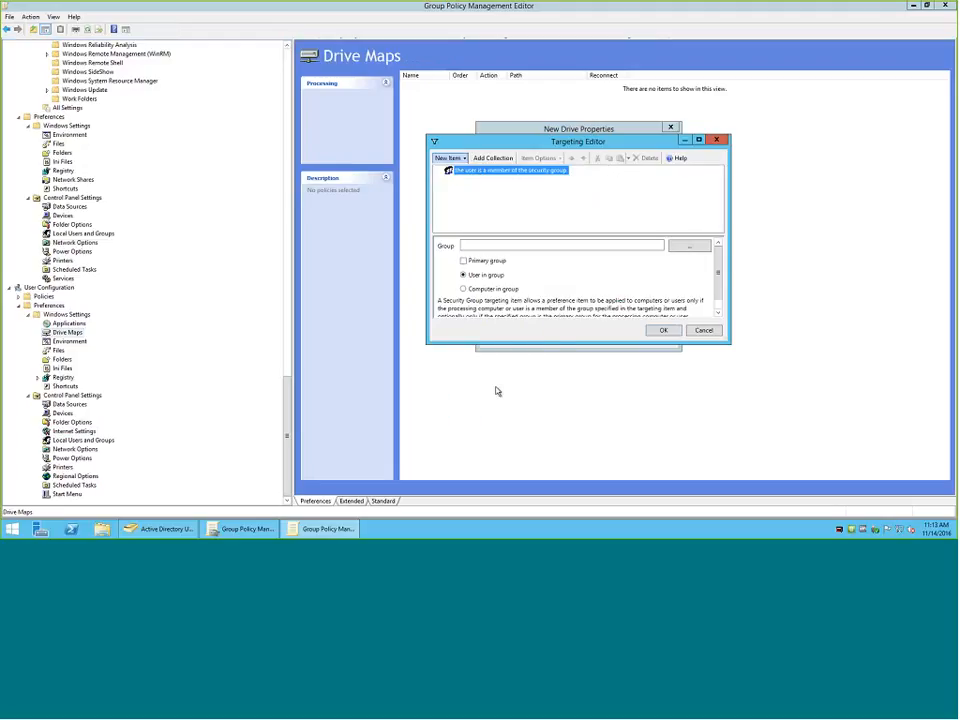
Target the drive map to users in the csiny.com ACCOUNTING group and save the new mapped drive.
click(681, 248)
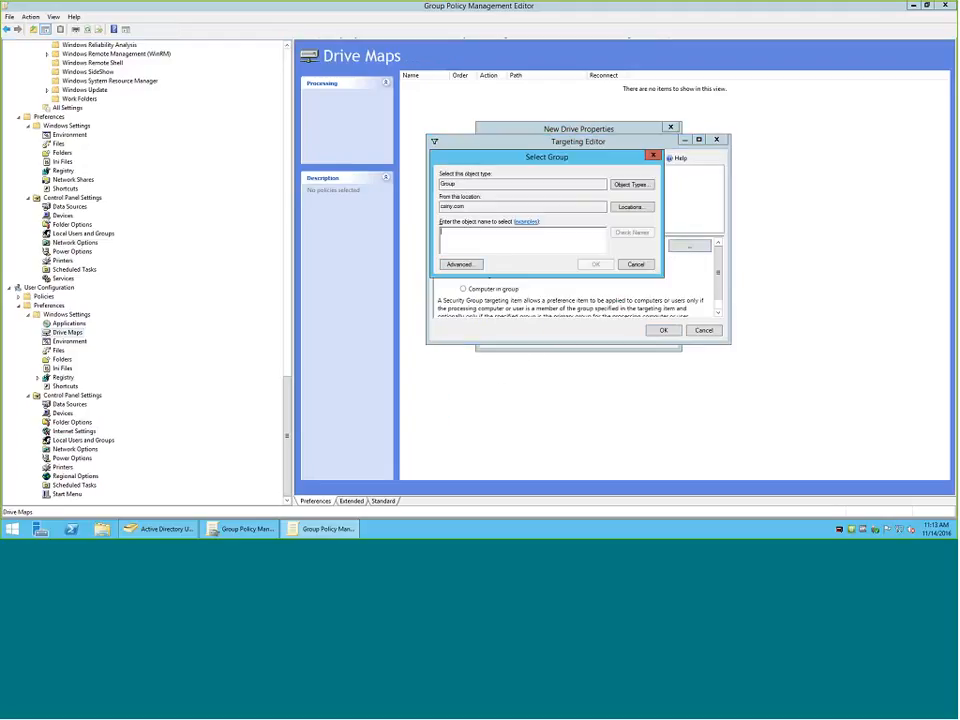
click(451, 268)
click(668, 266)
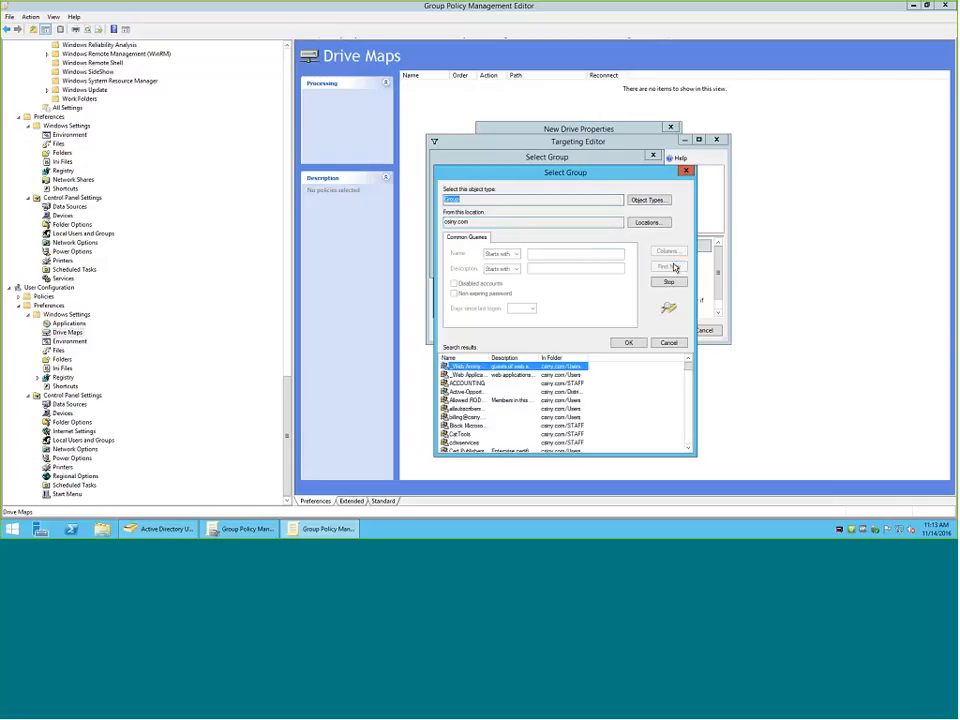
click(467, 383)
click(628, 342)
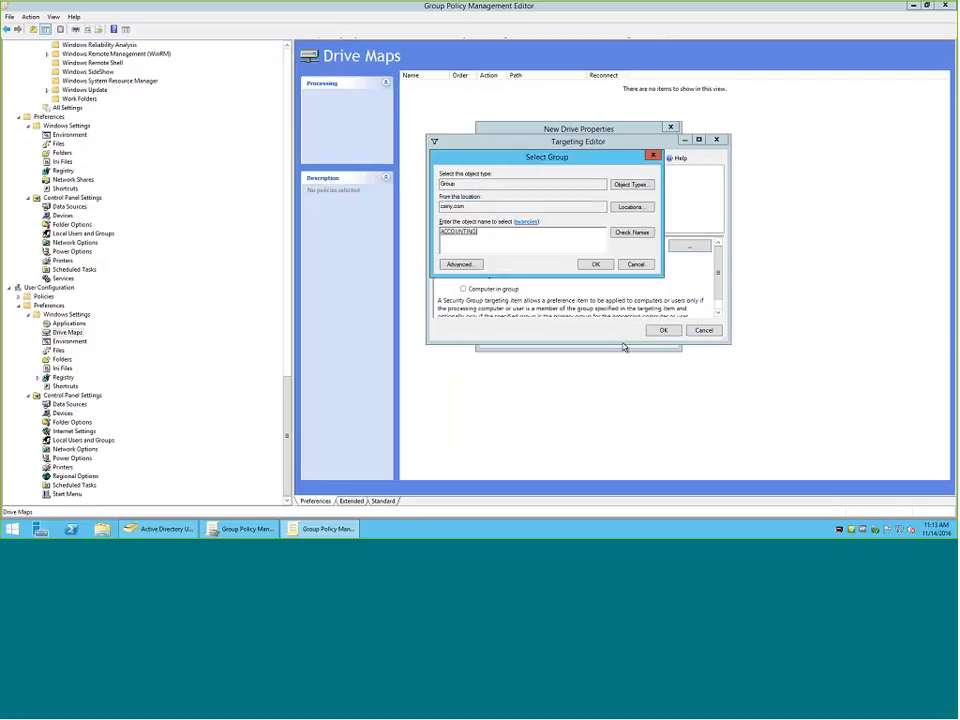
click(595, 264)
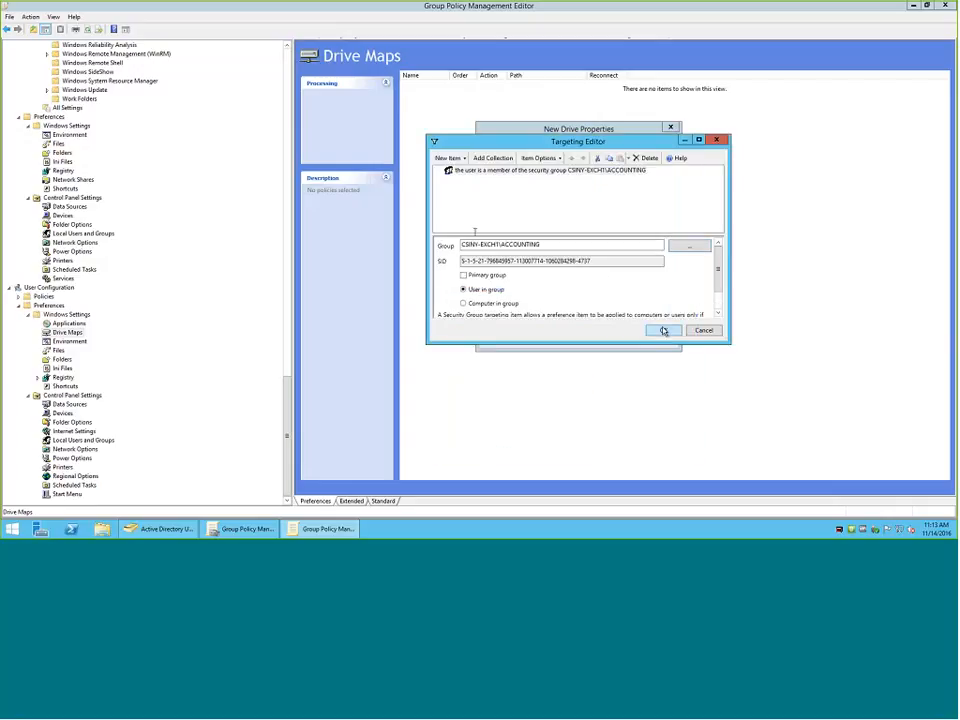
drag(462, 261, 600, 267)
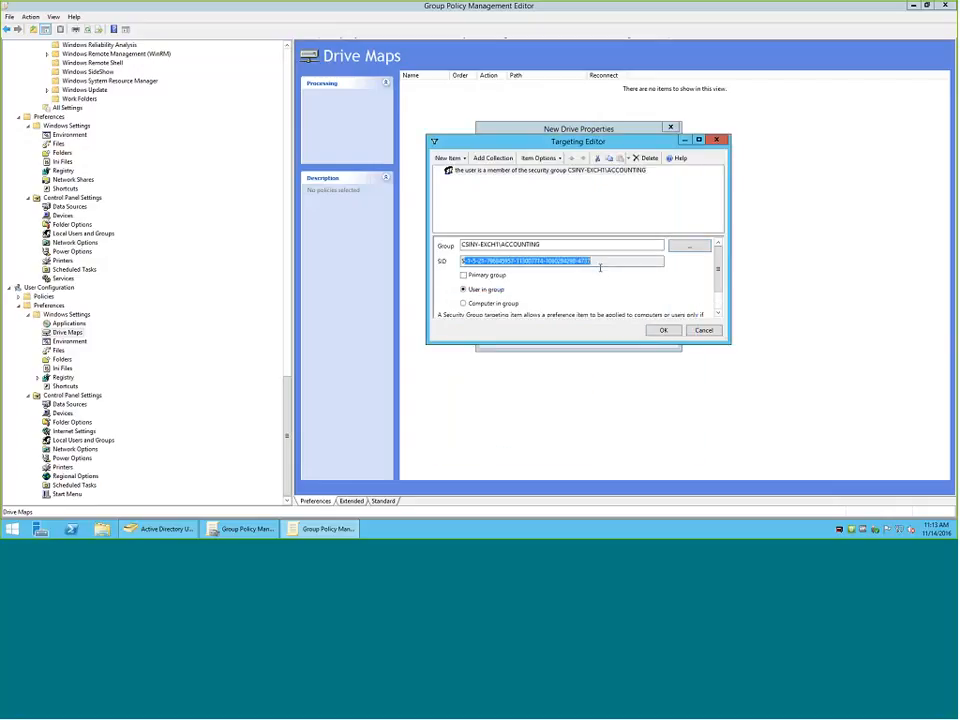
click(672, 332)
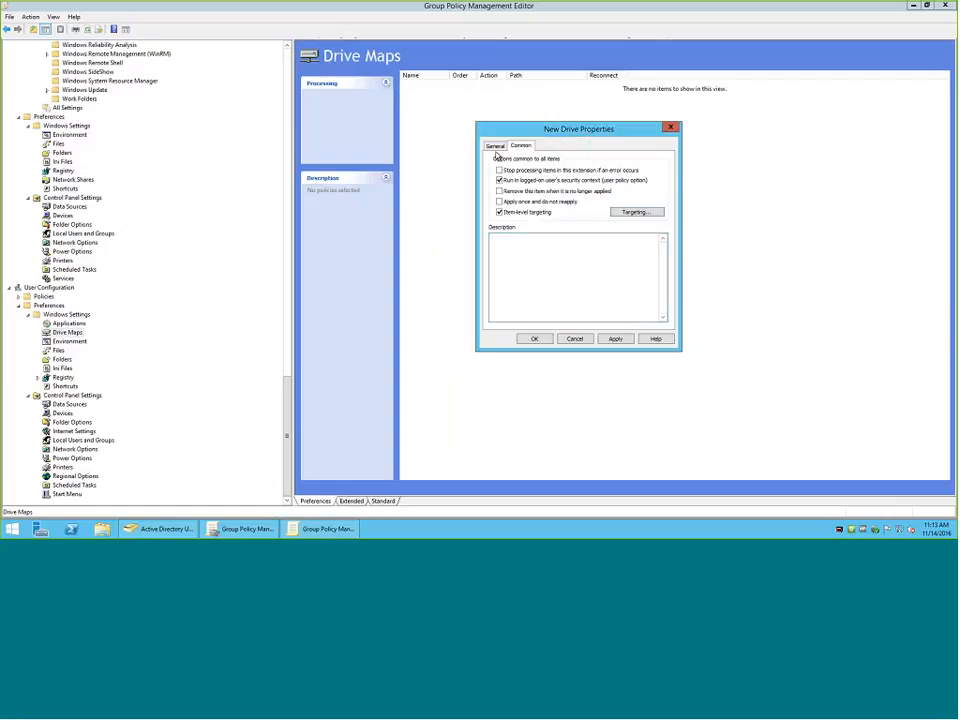
click(496, 147)
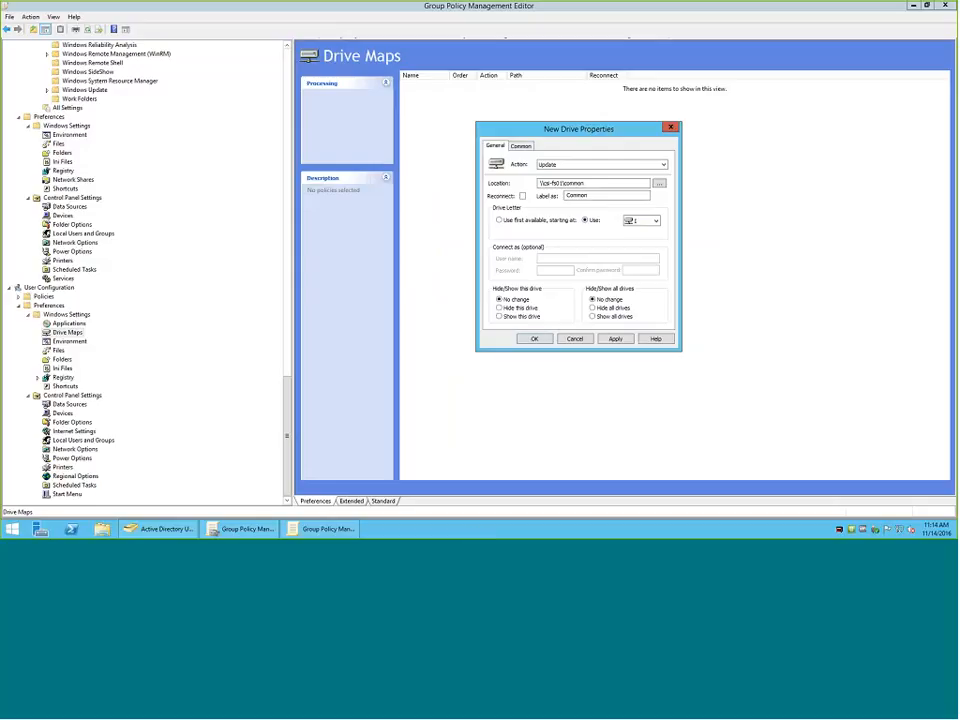
click(533, 340)
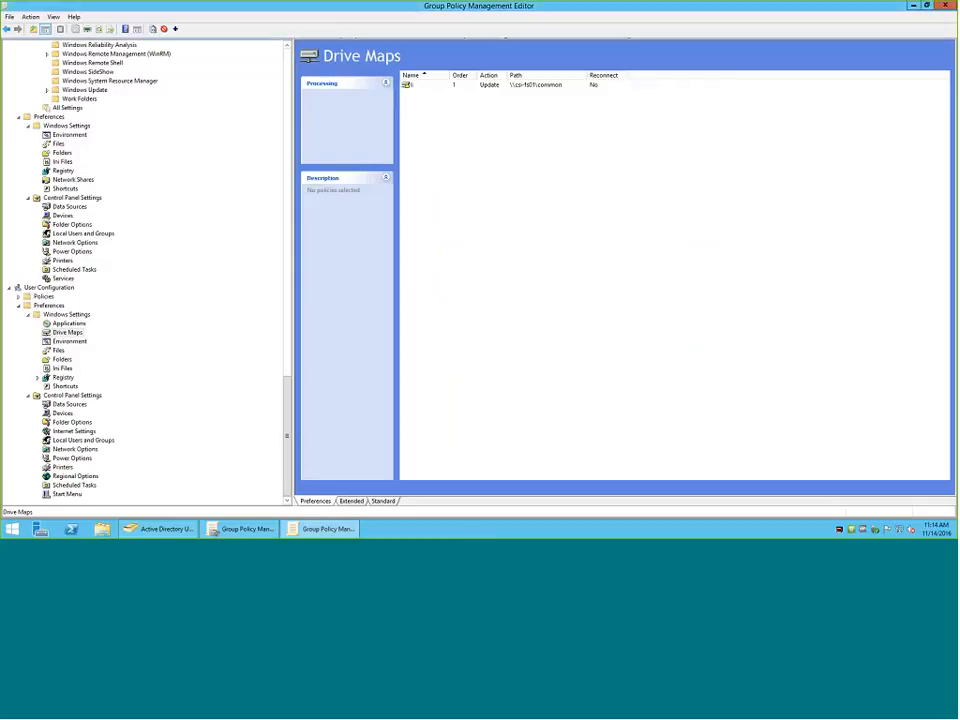
Look through the user's Shortcuts, Drive Maps, Data Sources, Devices and Folder Options preferences.
click(65, 386)
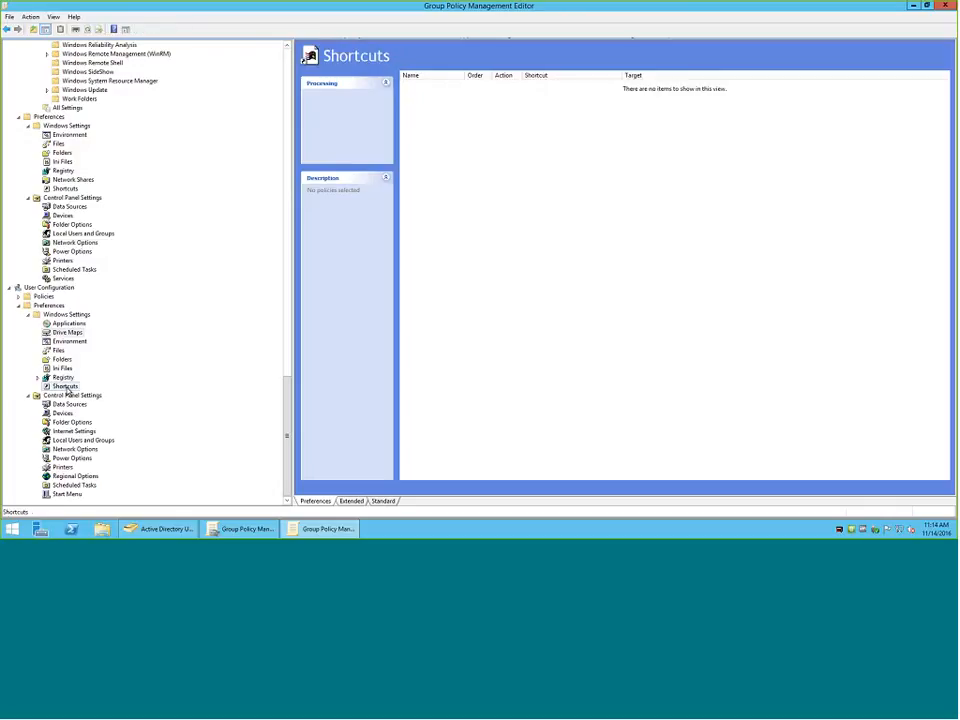
click(67, 333)
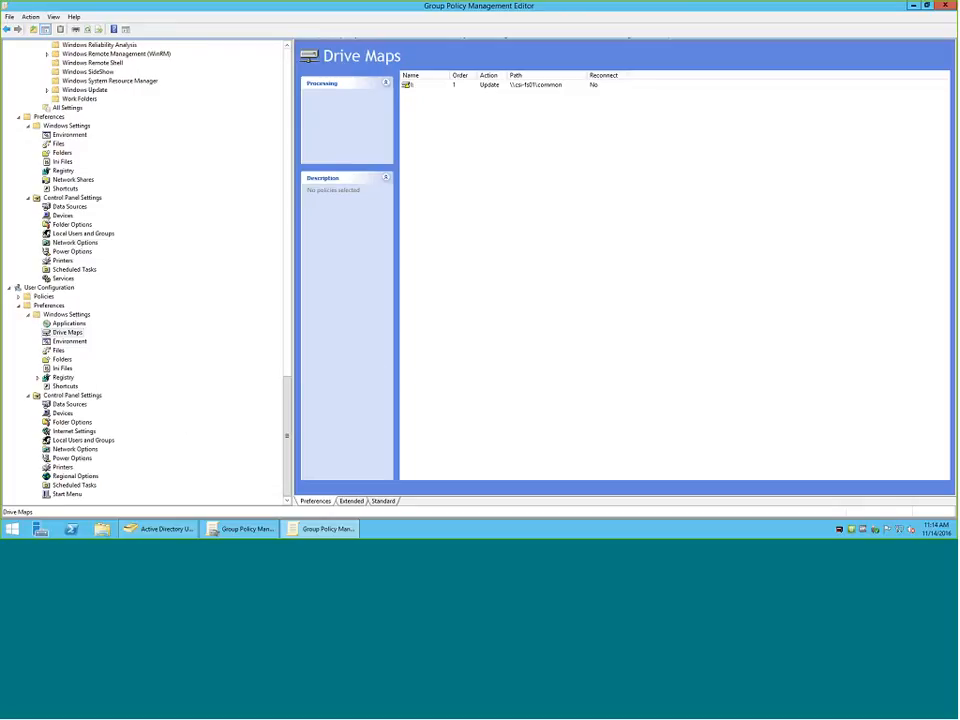
click(66, 404)
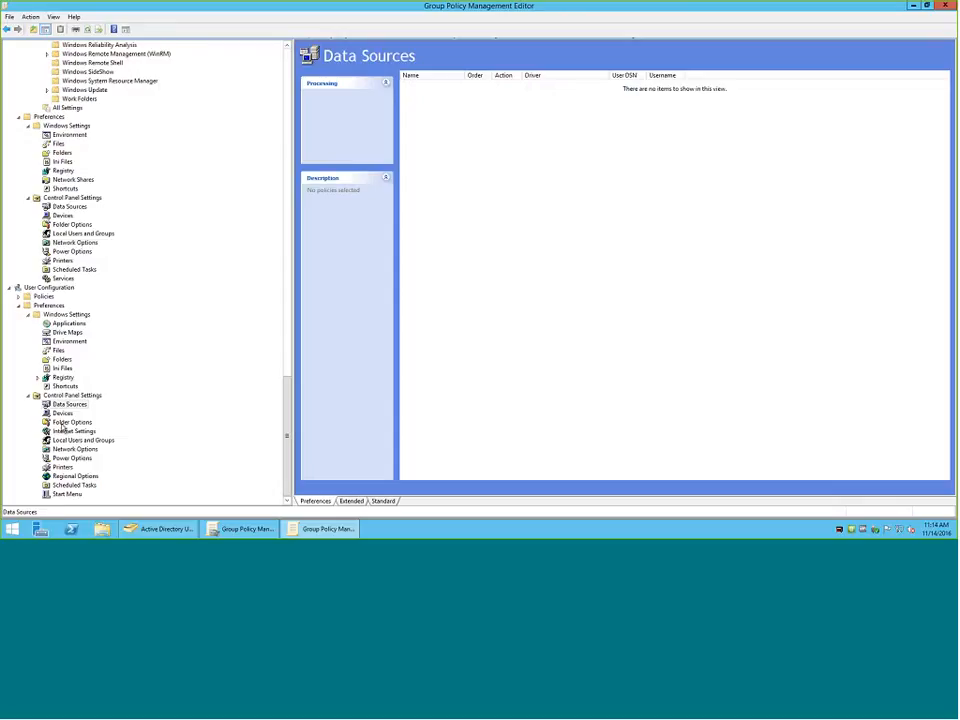
click(62, 414)
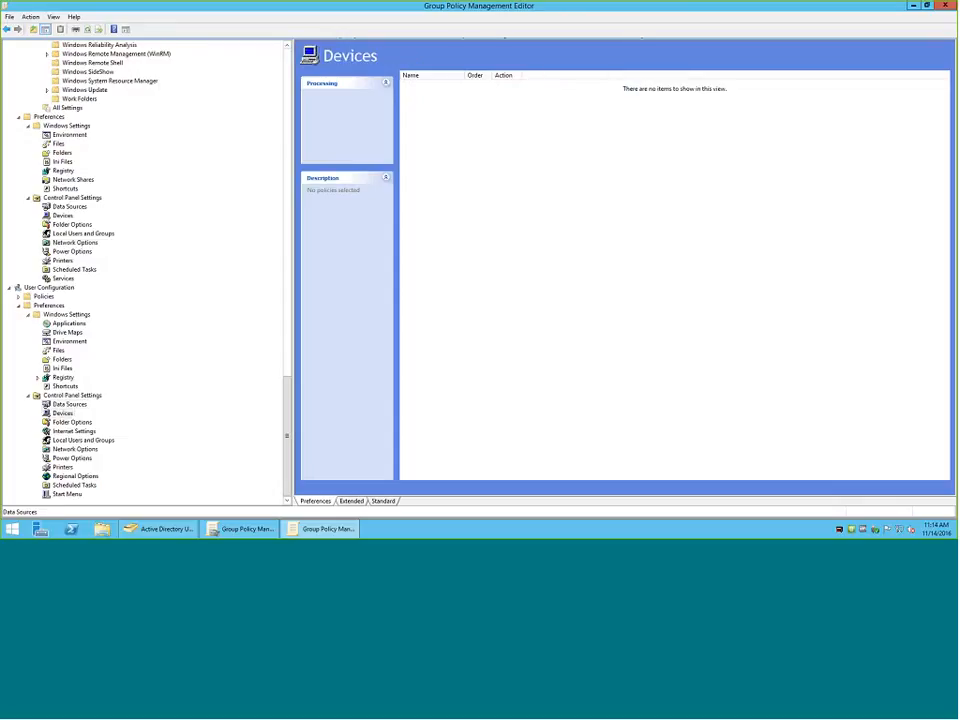
click(70, 449)
click(72, 422)
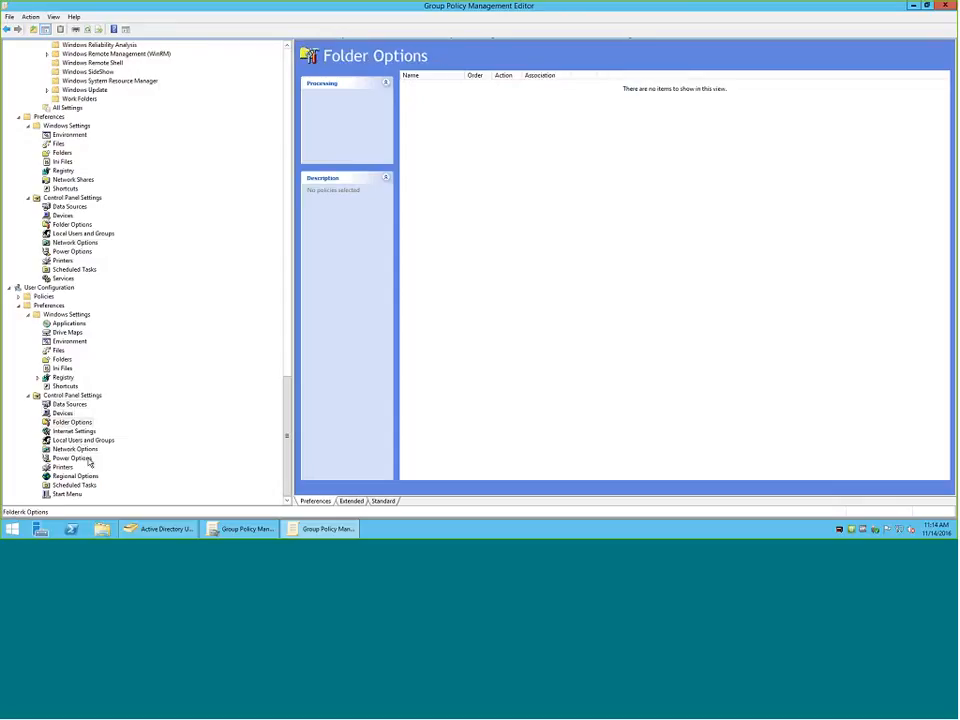
click(95, 440)
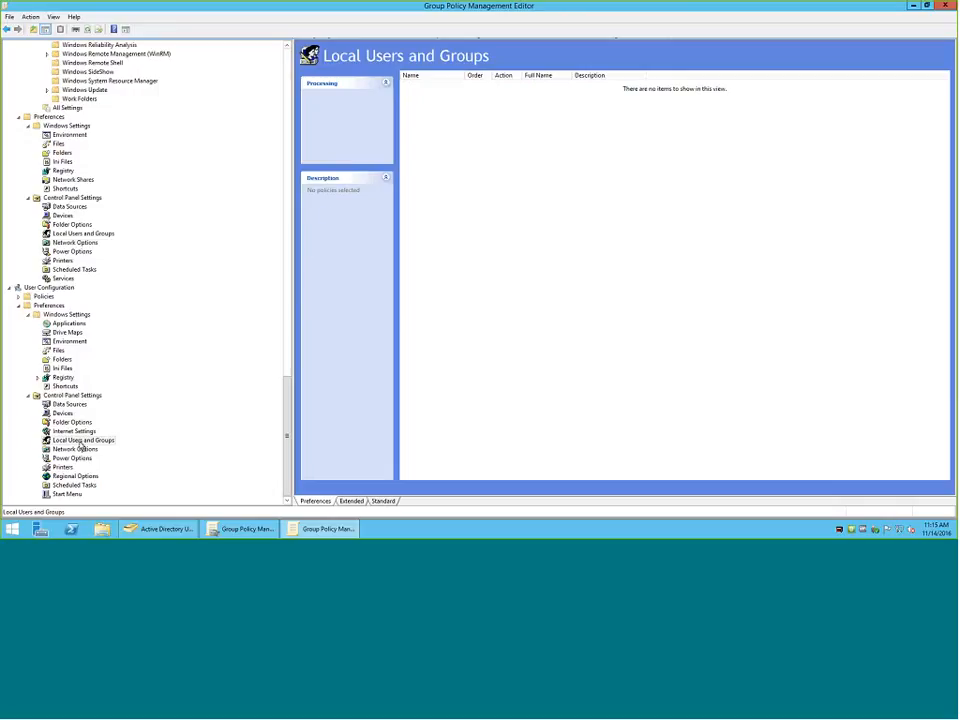
right_click(508, 163)
mouse_move(530, 169)
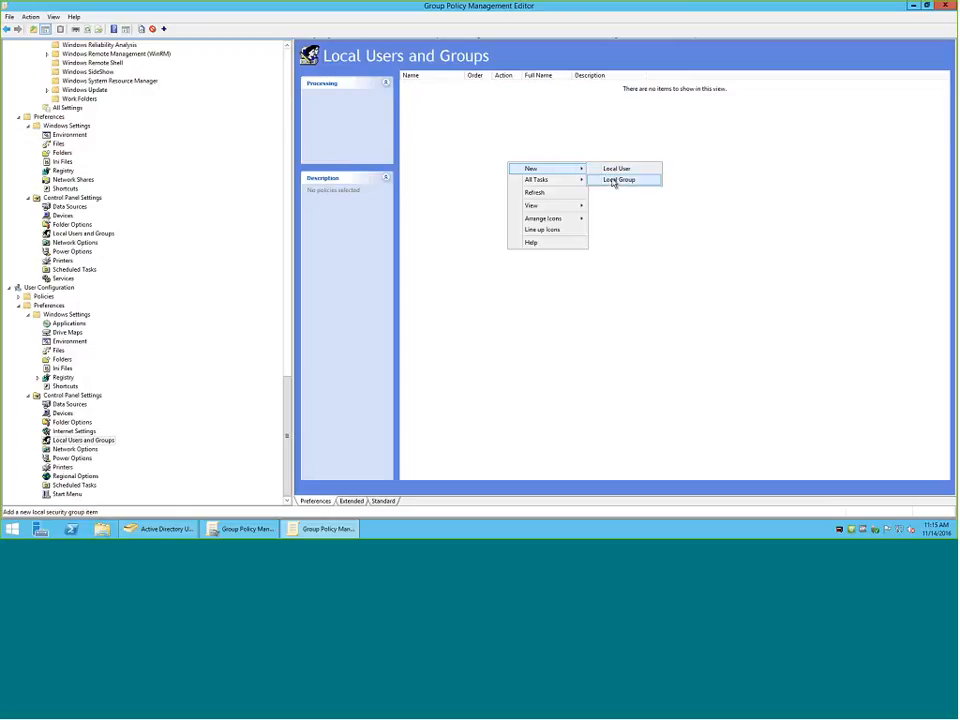
click(614, 180)
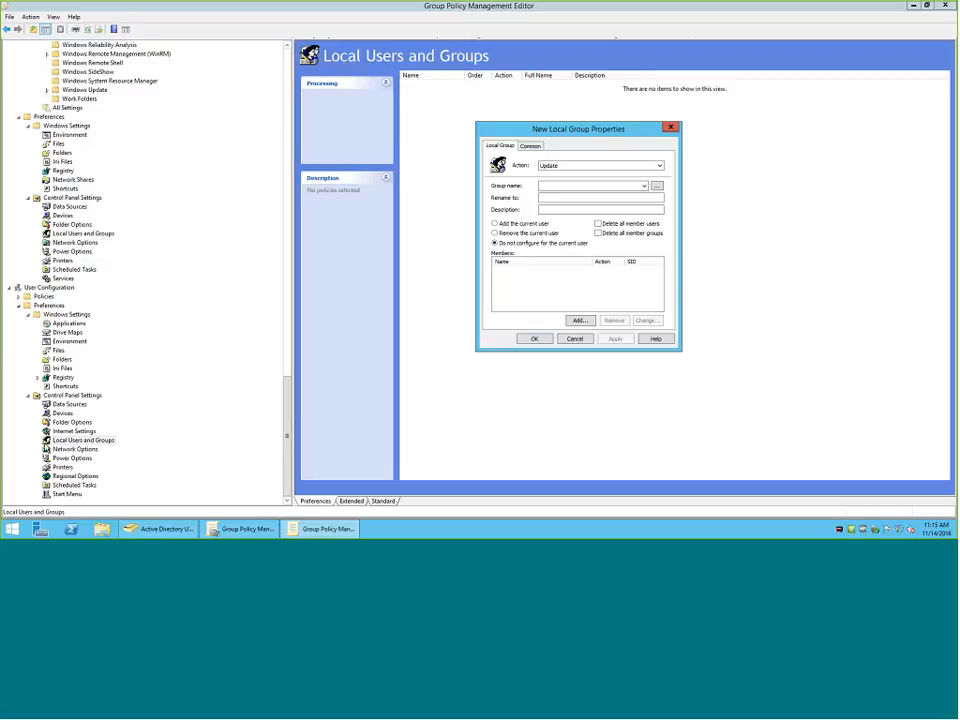
key(Escape)
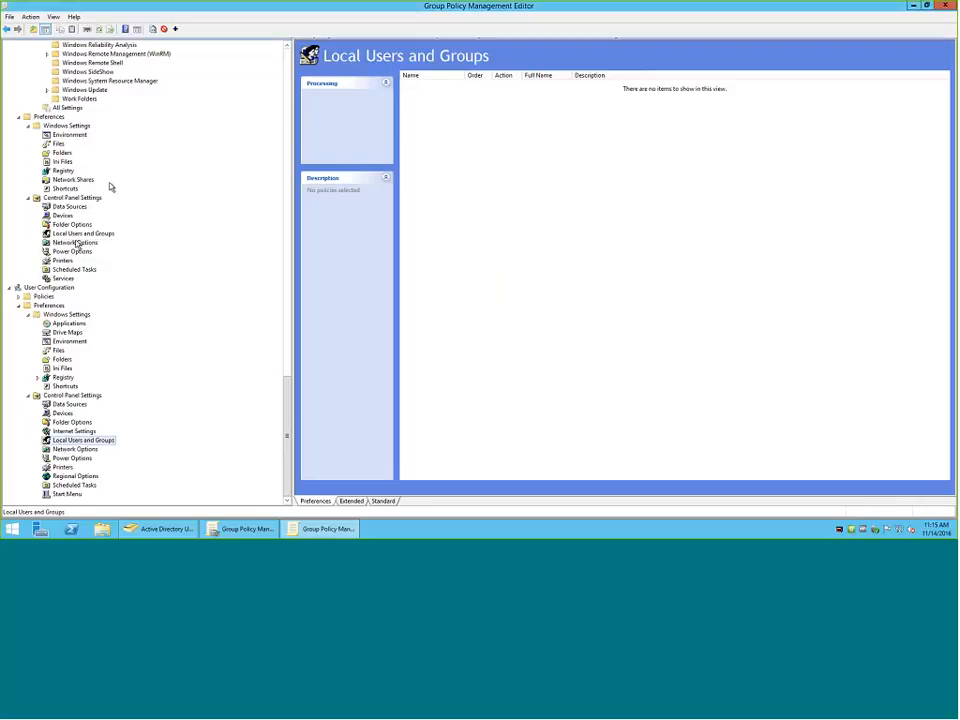
Compare the Local Users and Groups preferences under User Configuration and Computer Configuration, ending on the computer side.
click(72, 224)
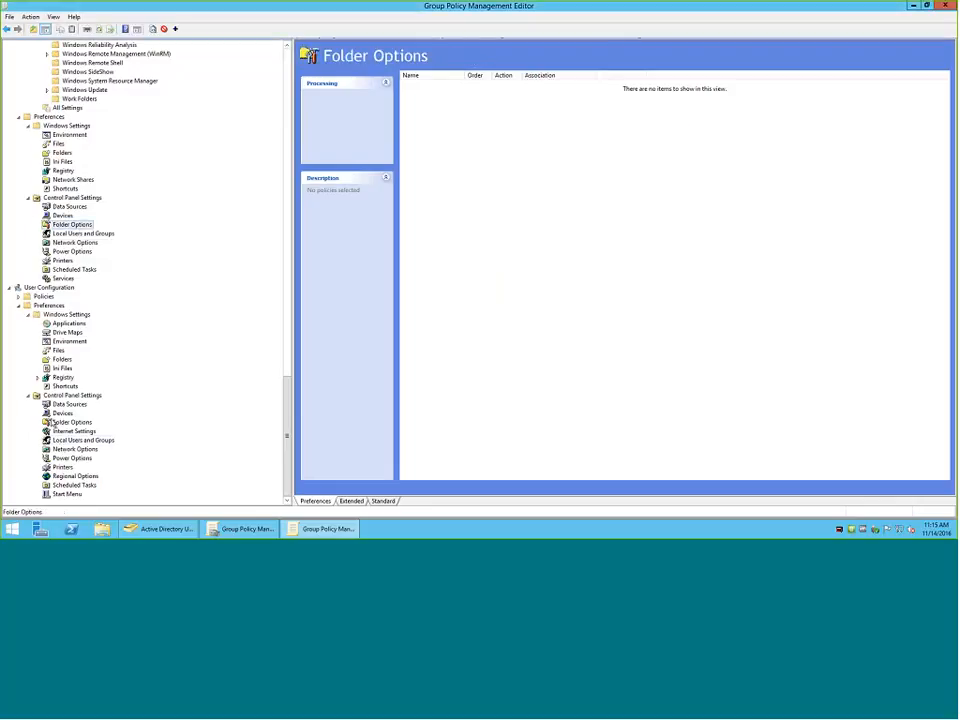
click(68, 442)
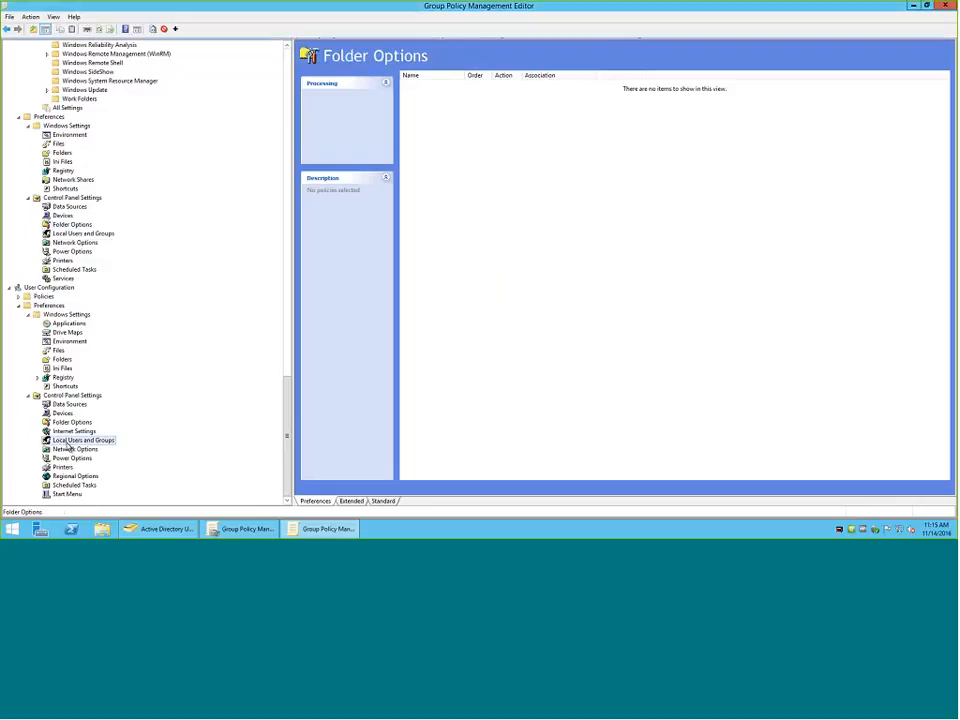
click(83, 233)
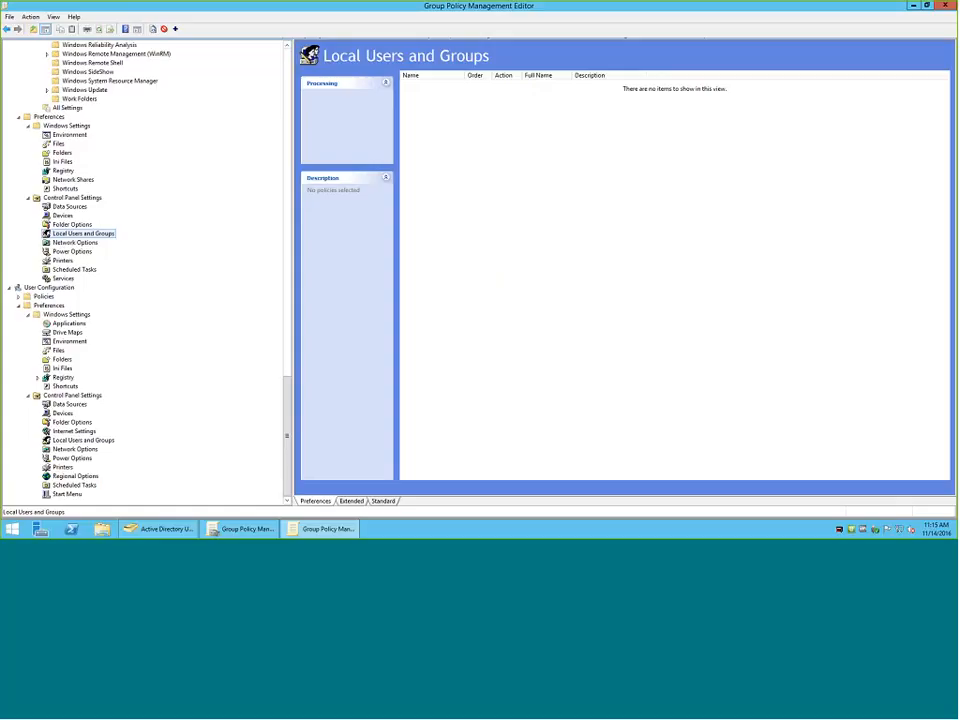
Switch to Active Directory Users and Computers and create an organizational unit named Lab inside CSI Computers.
key(alt+Tab)
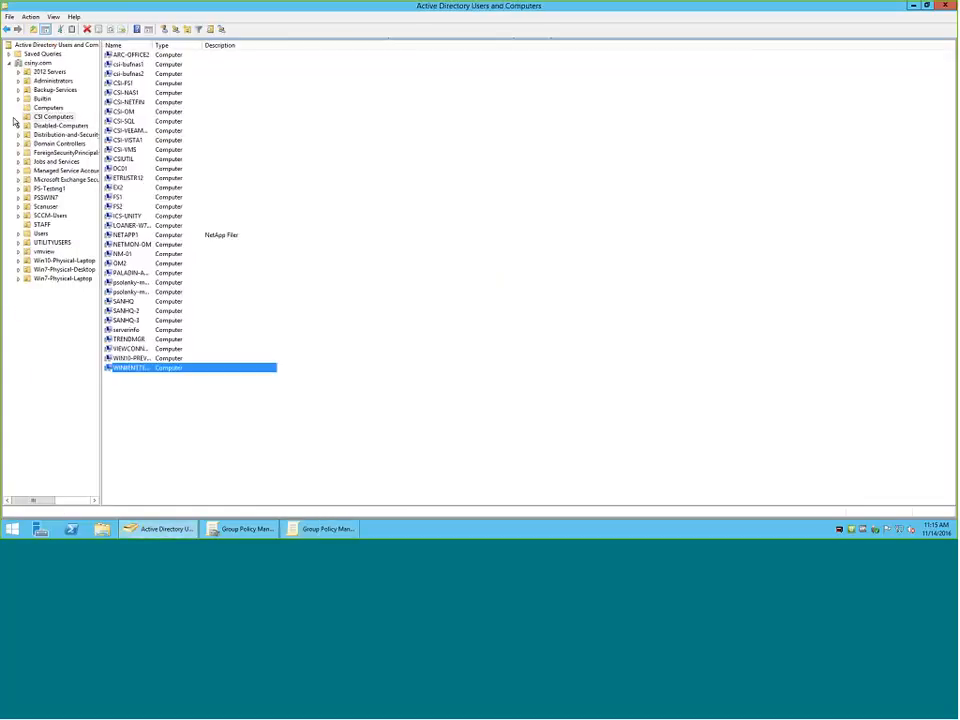
right_click(64, 117)
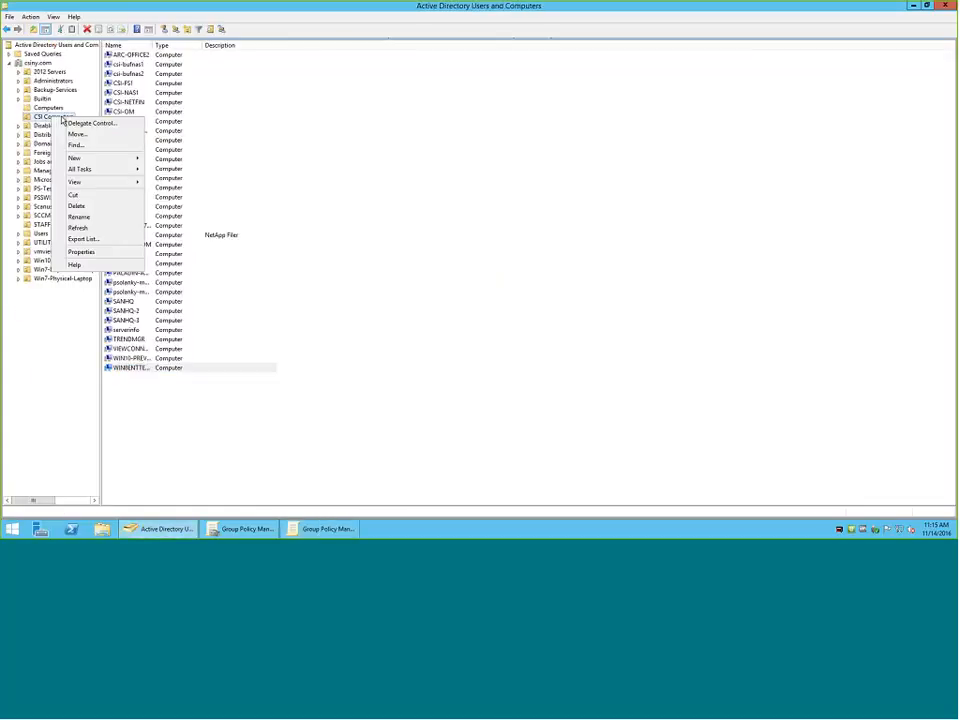
mouse_move(75, 158)
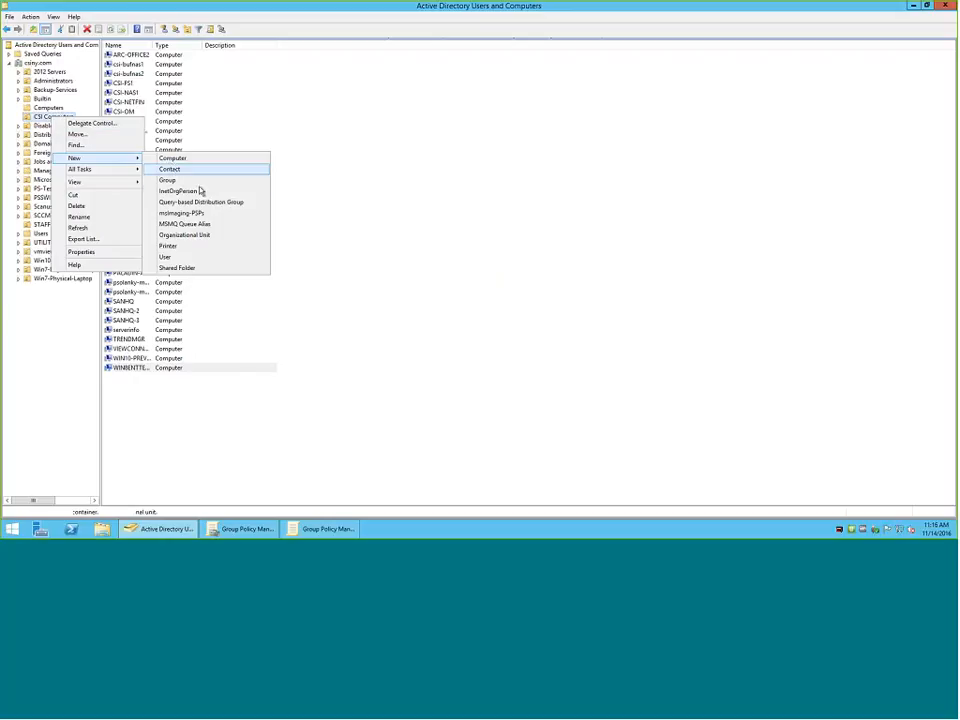
click(191, 247)
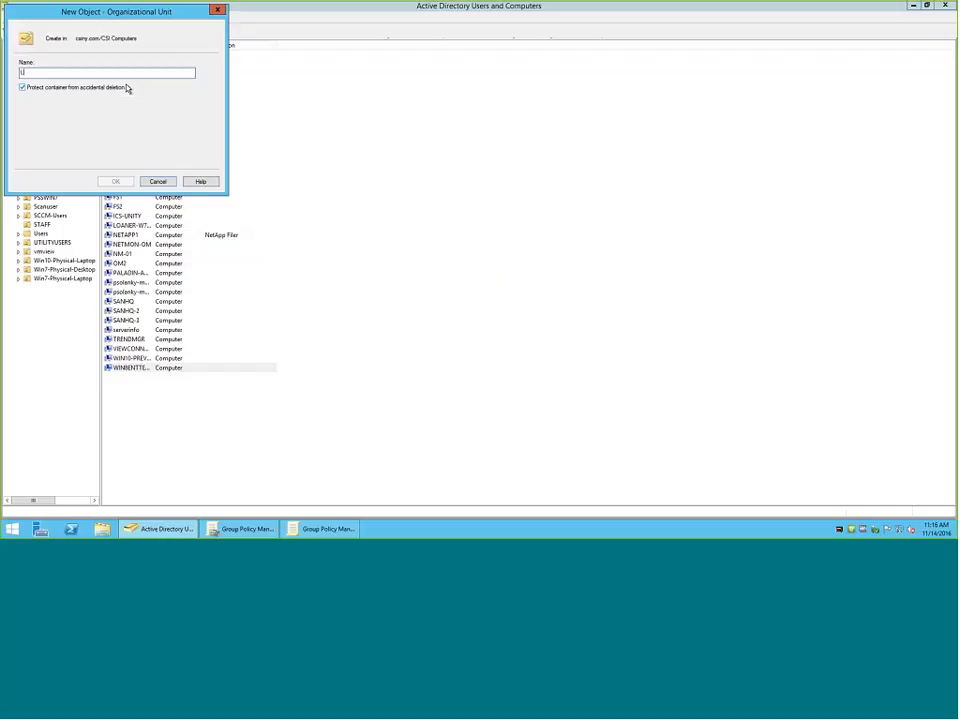
text(Lab)
key(Return)
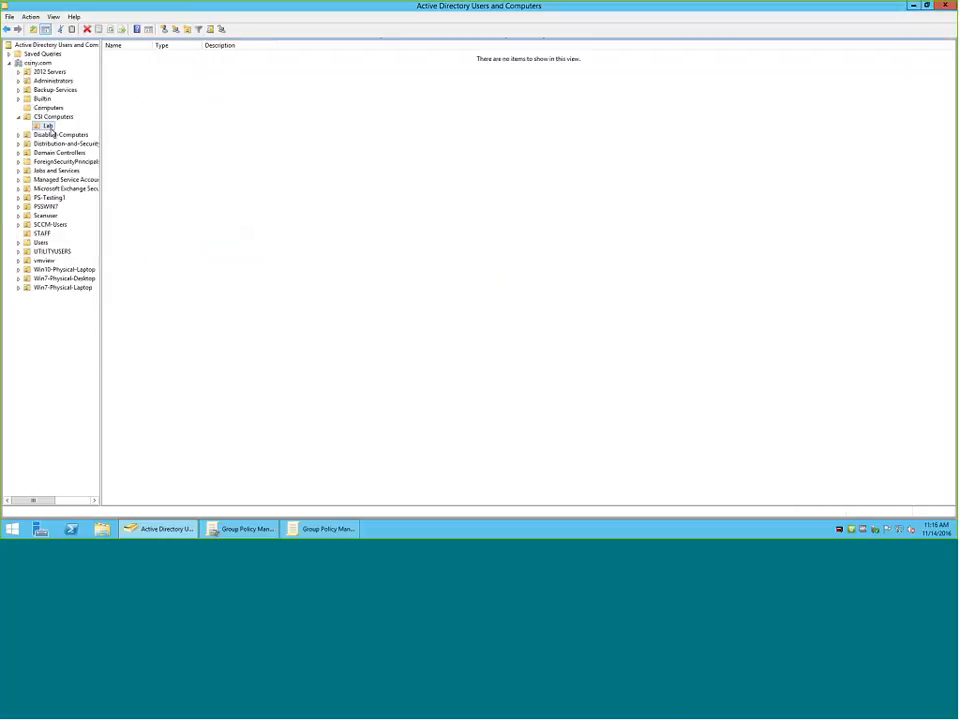
Back in Group Policy Management Editor, start a new local group under the computer's Local Users and Groups preferences with the Replace action.
click(303, 534)
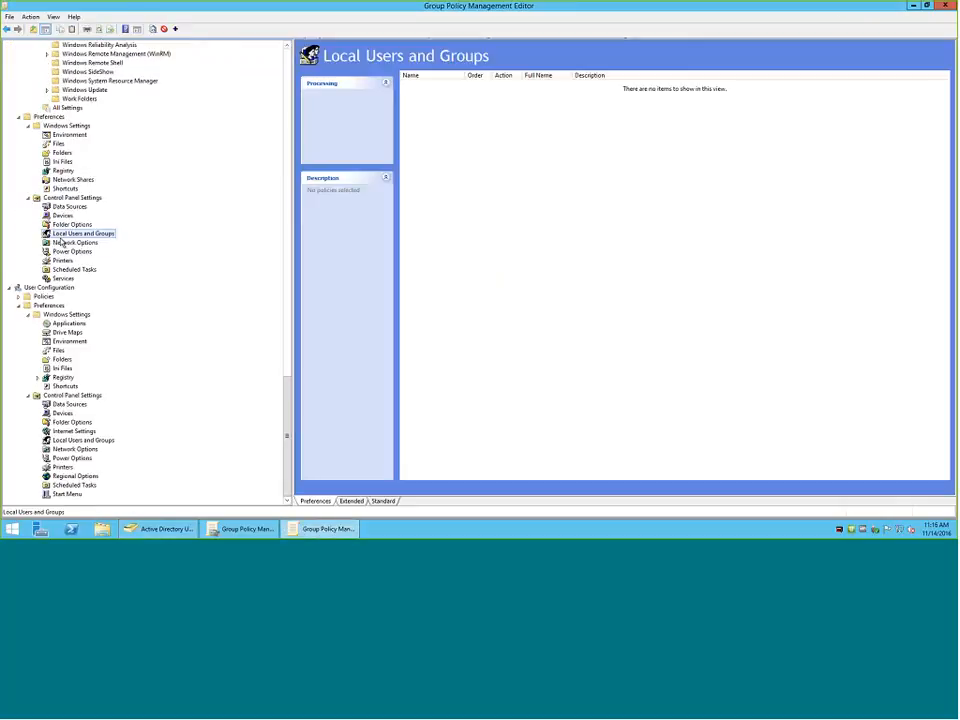
right_click(62, 237)
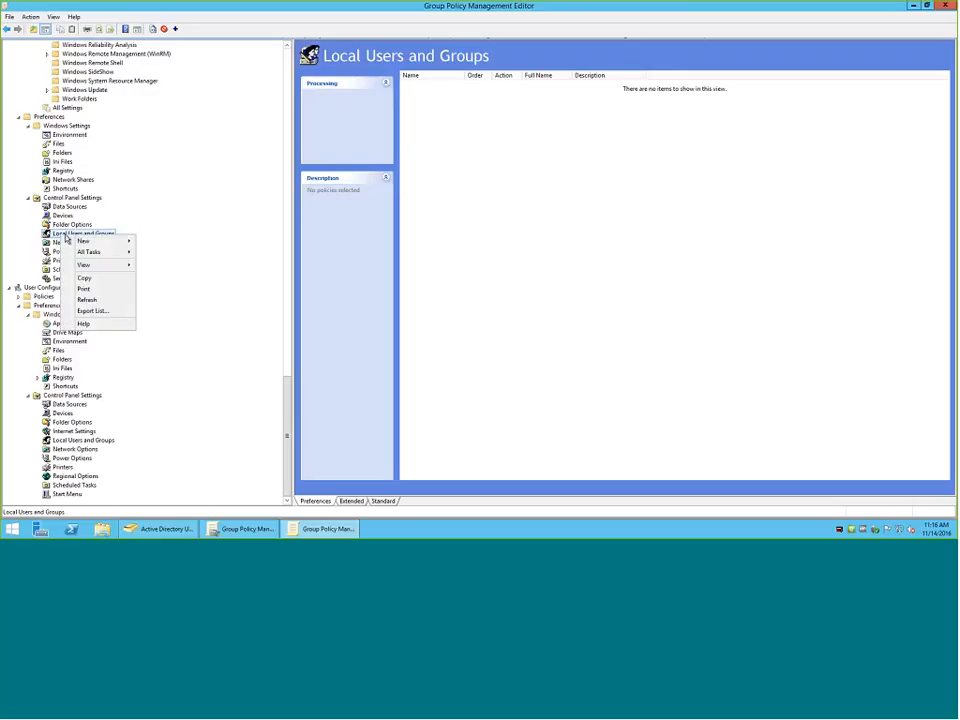
click(486, 113)
right_click(486, 113)
mouse_move(533, 122)
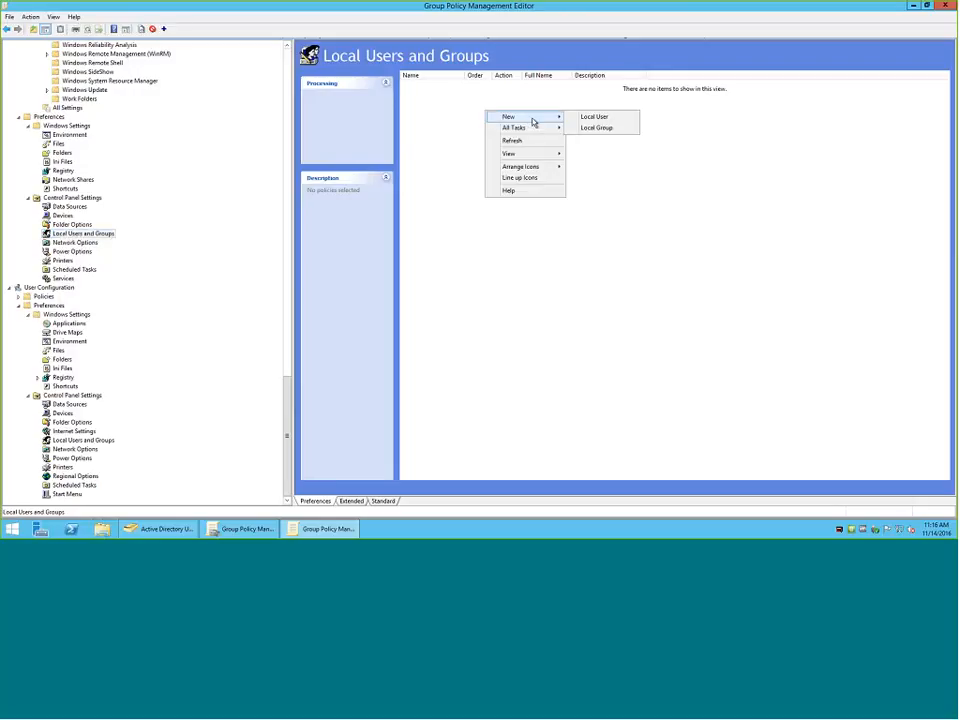
click(595, 128)
click(572, 180)
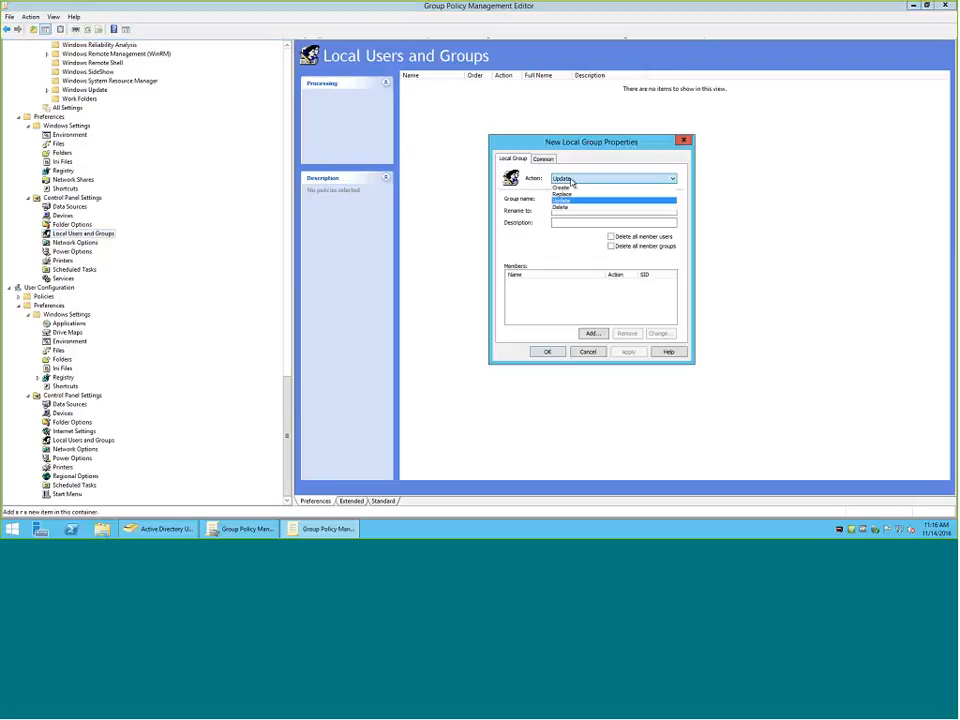
click(565, 200)
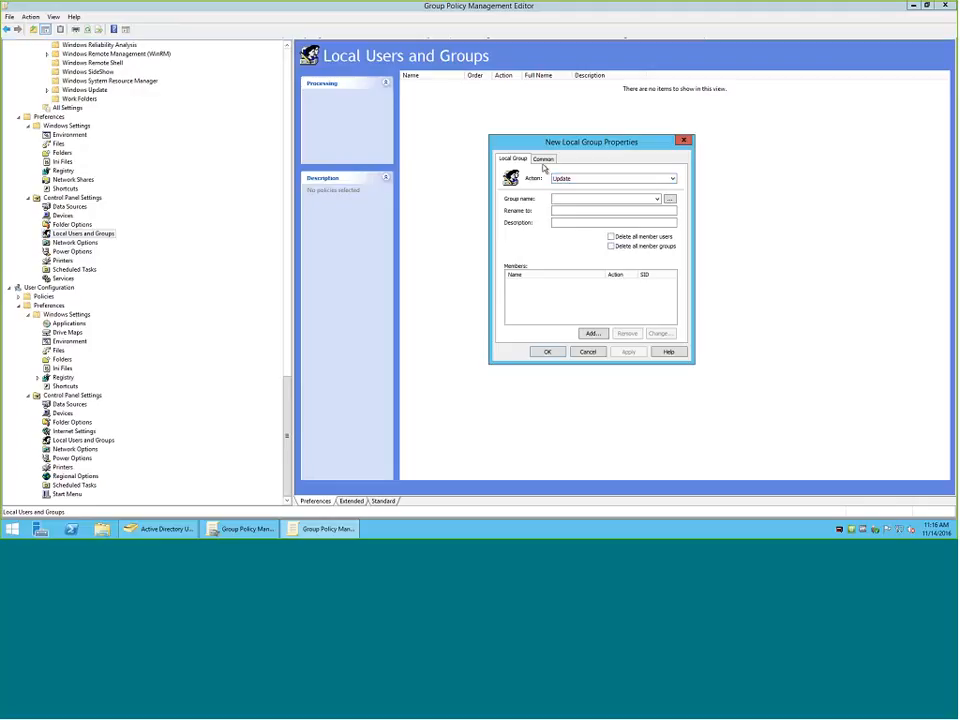
click(574, 182)
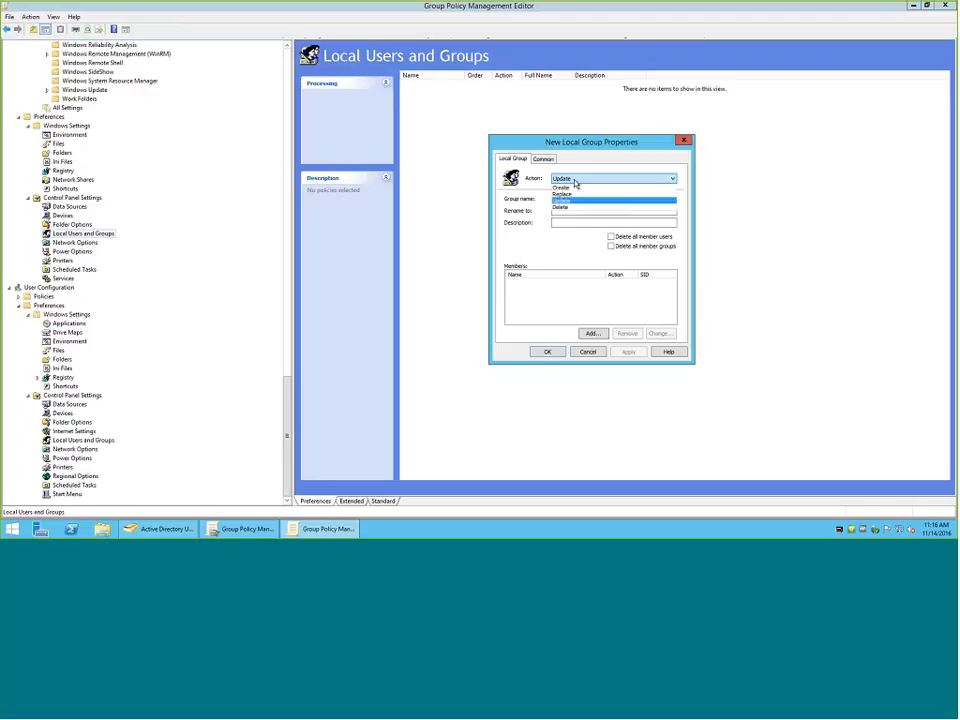
click(574, 193)
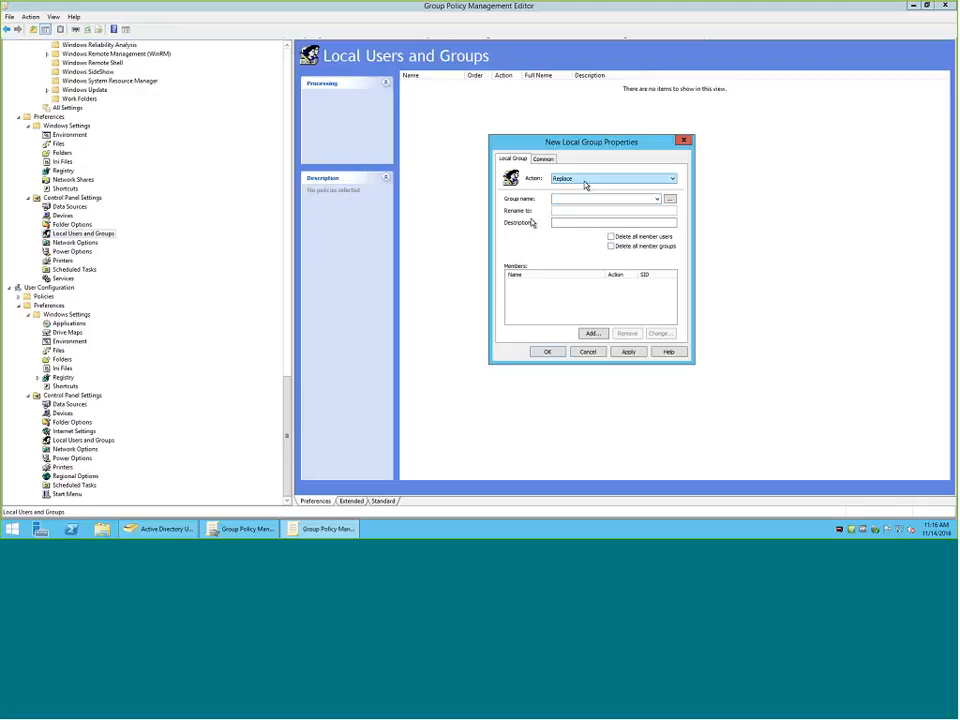
Start adding a member to the new local group and browse the csiny.com directory's users, groups and search locations without picking one.
click(592, 334)
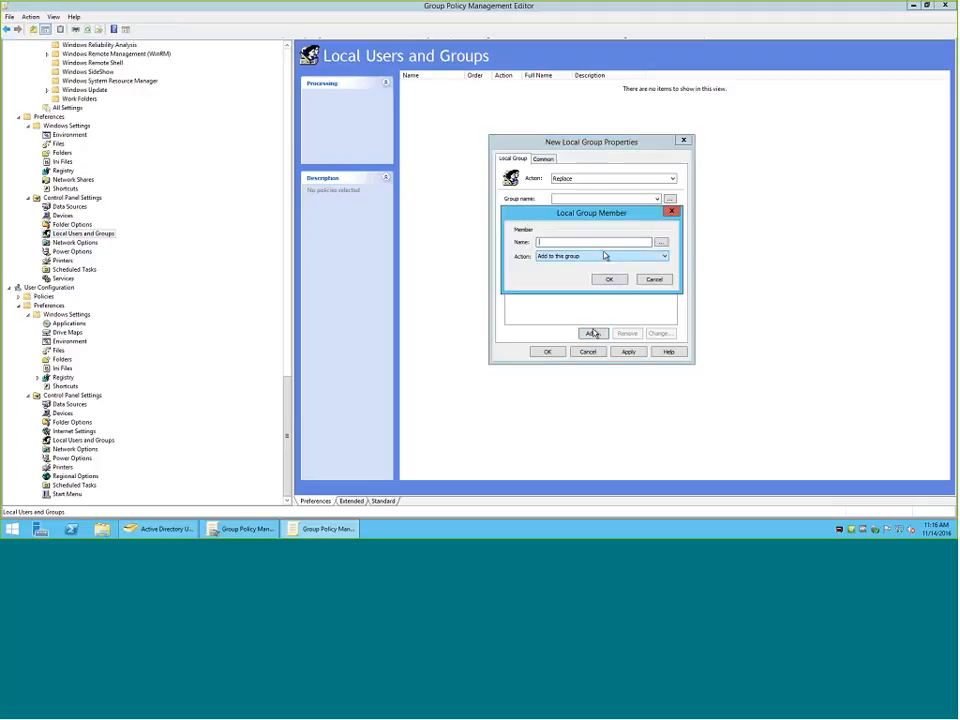
click(659, 243)
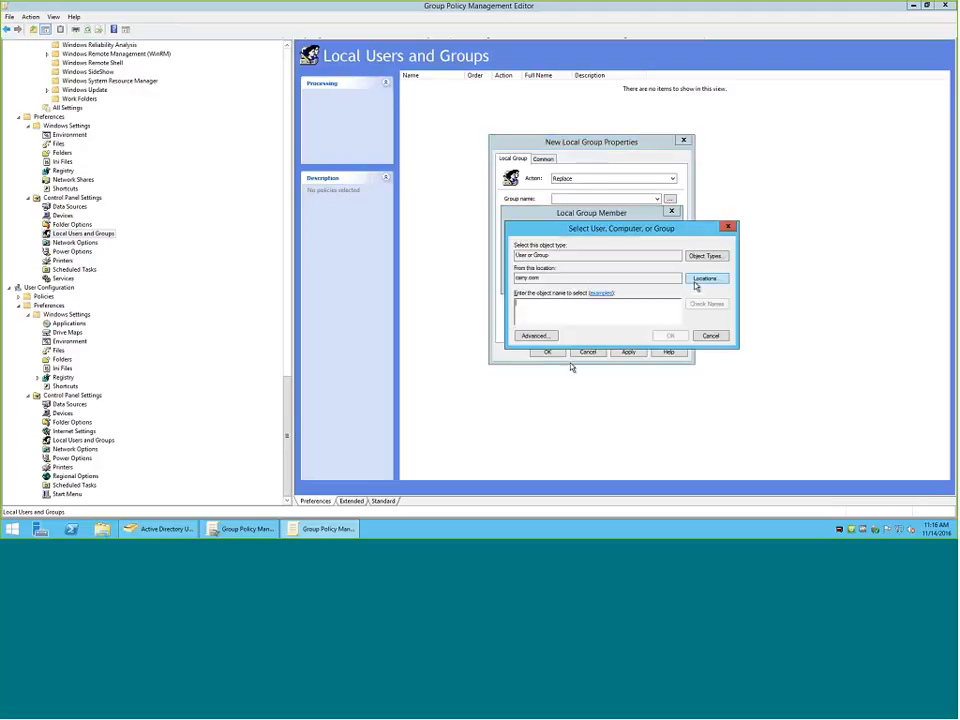
click(535, 335)
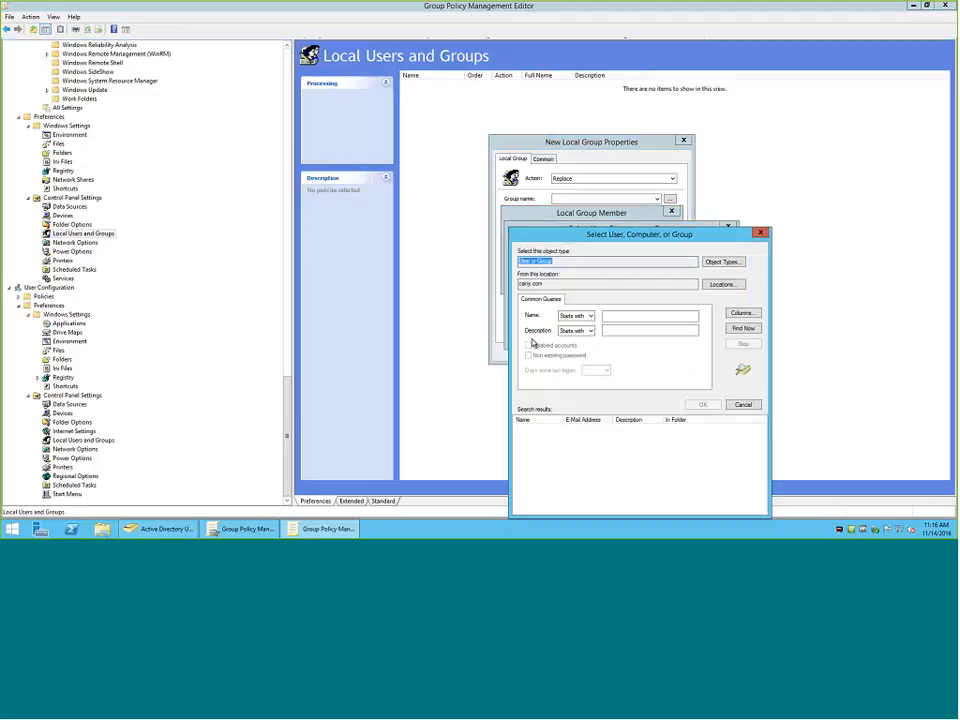
click(743, 328)
scroll(610, 402, down, 2)
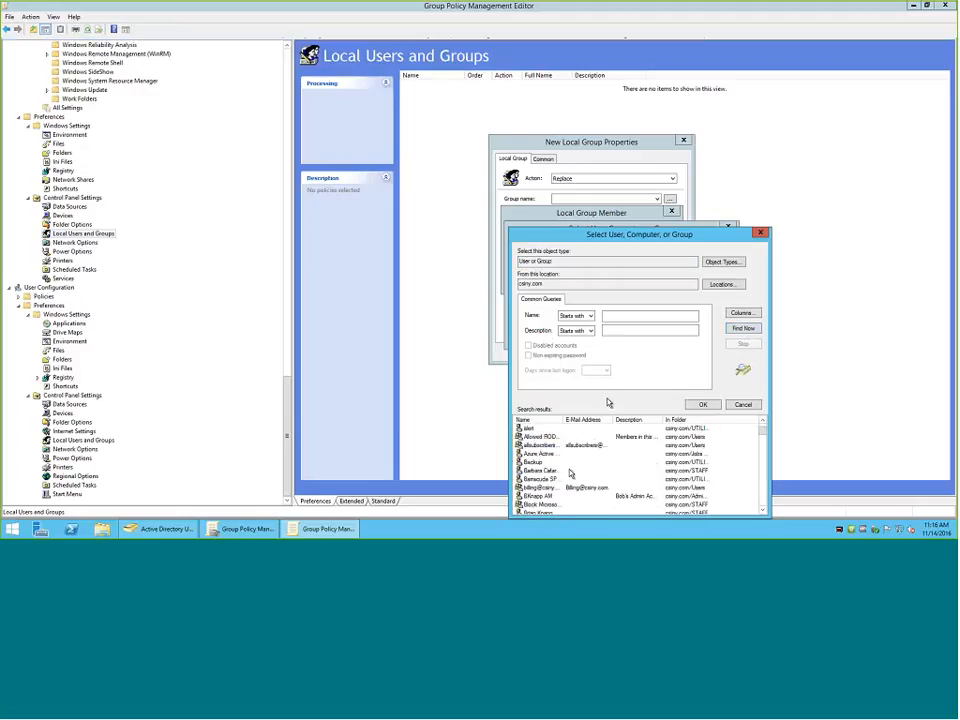
scroll(570, 457, up, 1)
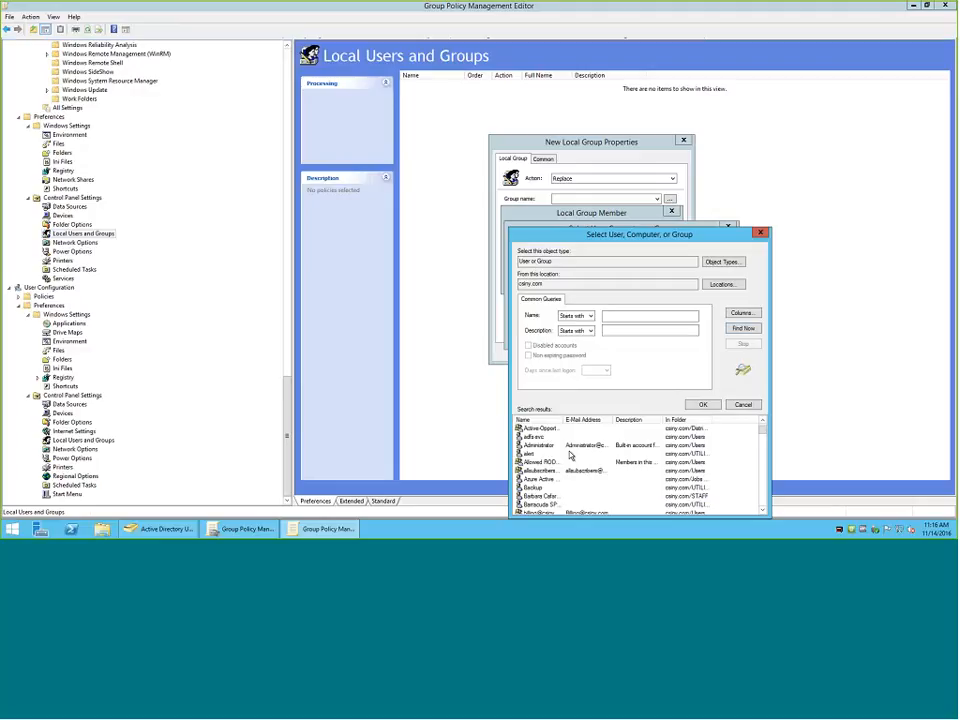
click(716, 287)
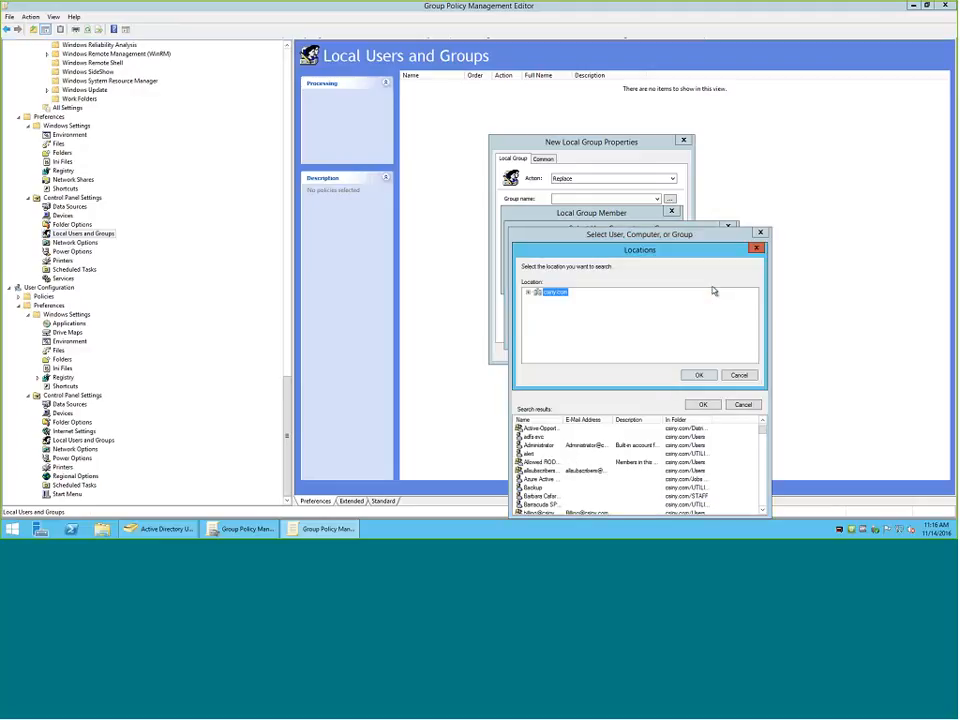
click(737, 377)
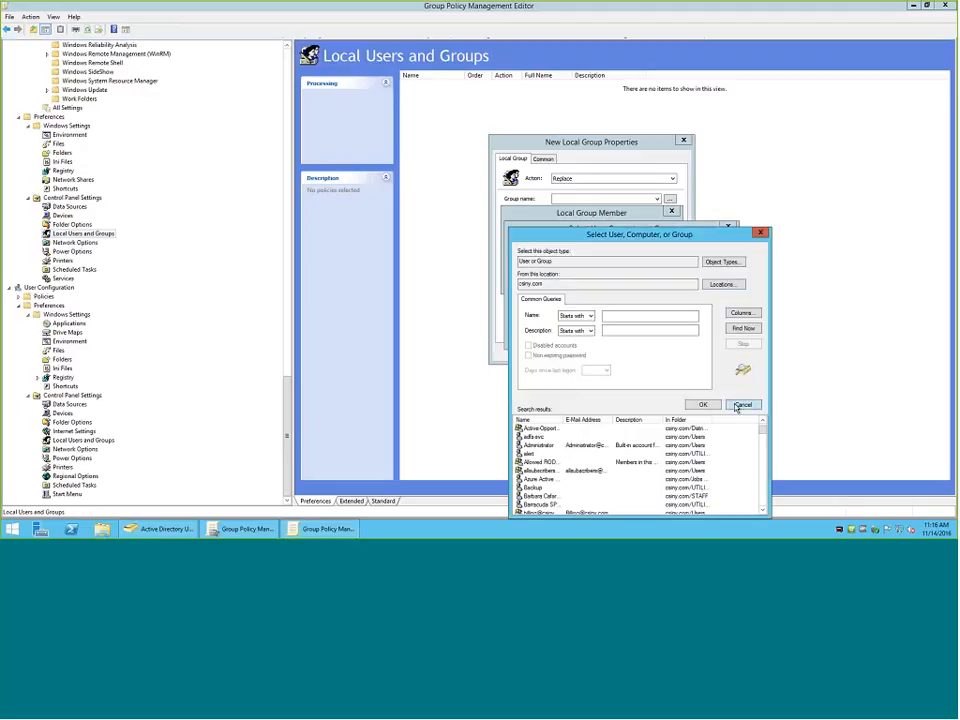
click(740, 405)
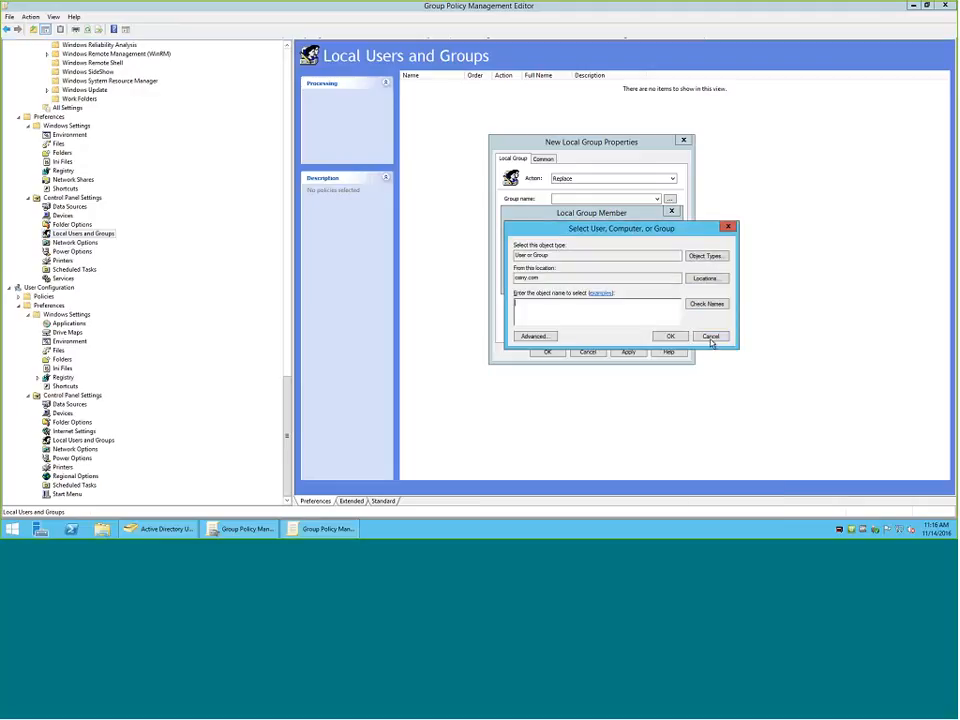
Limit the member search to the Users container, list its users and groups, and leave the search without a selection.
click(705, 278)
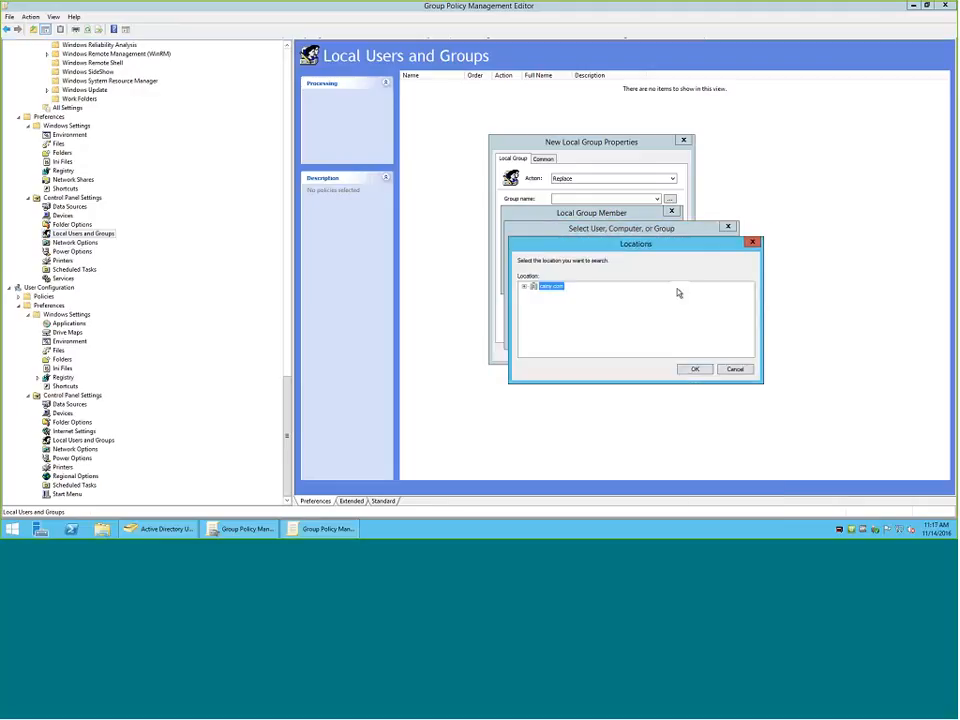
click(525, 288)
scroll(557, 322, down, 5)
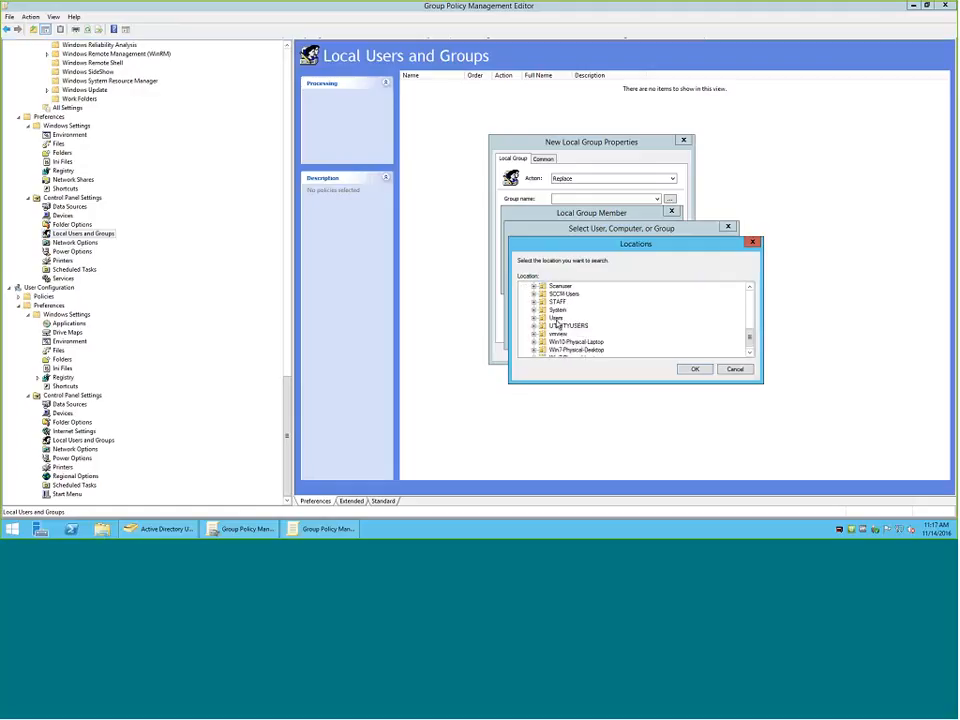
scroll(557, 322, up, 1)
click(556, 333)
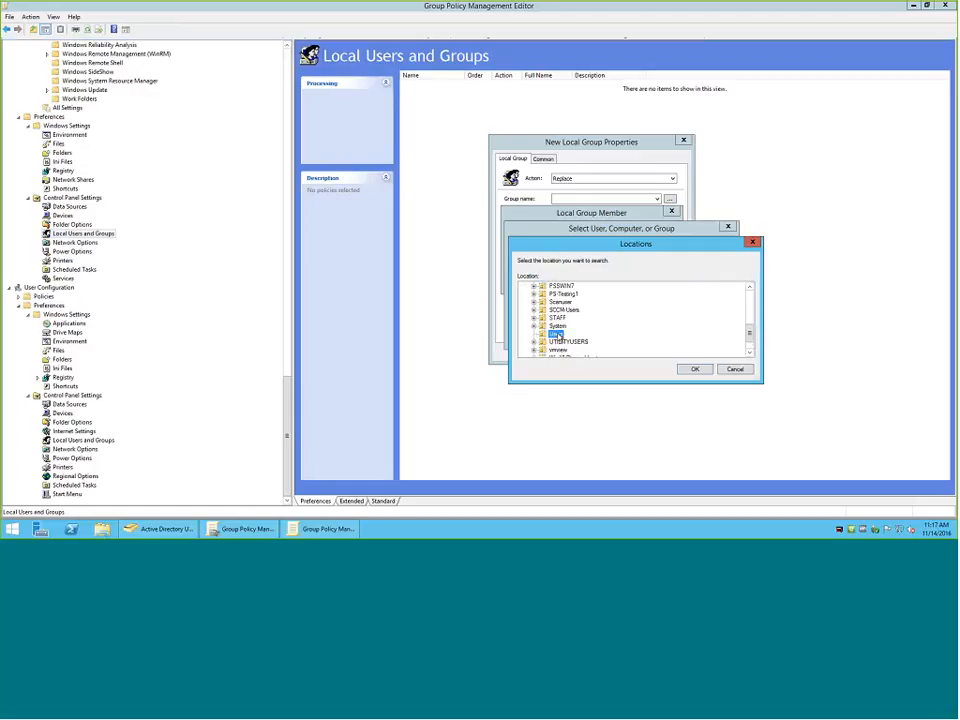
click(697, 370)
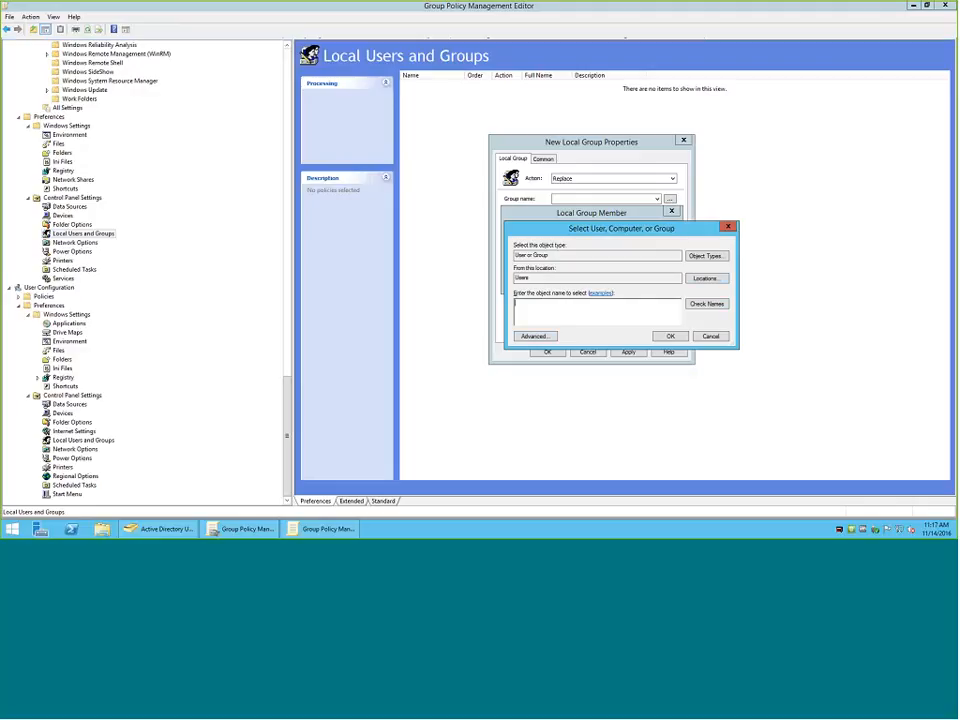
click(537, 336)
click(739, 330)
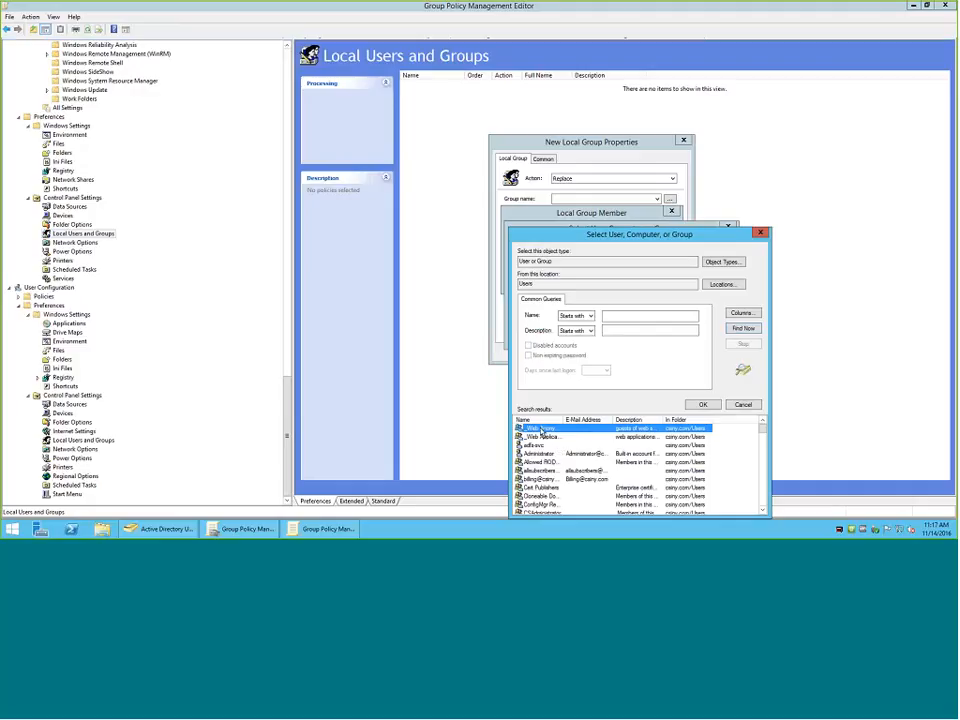
scroll(550, 440, down, 1)
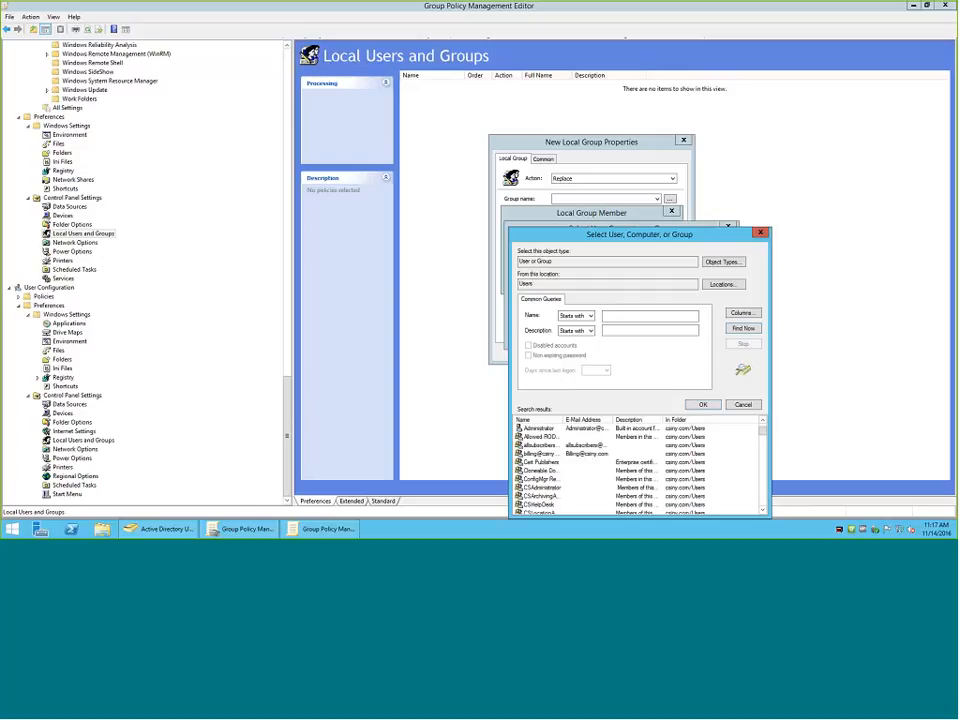
click(743, 404)
click(702, 337)
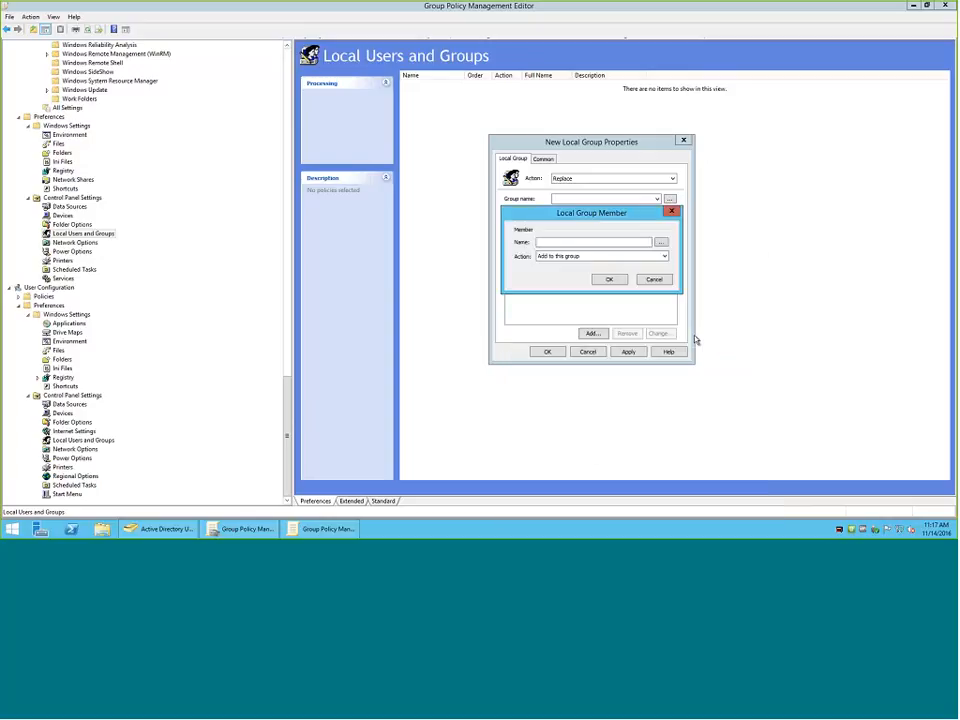
click(661, 243)
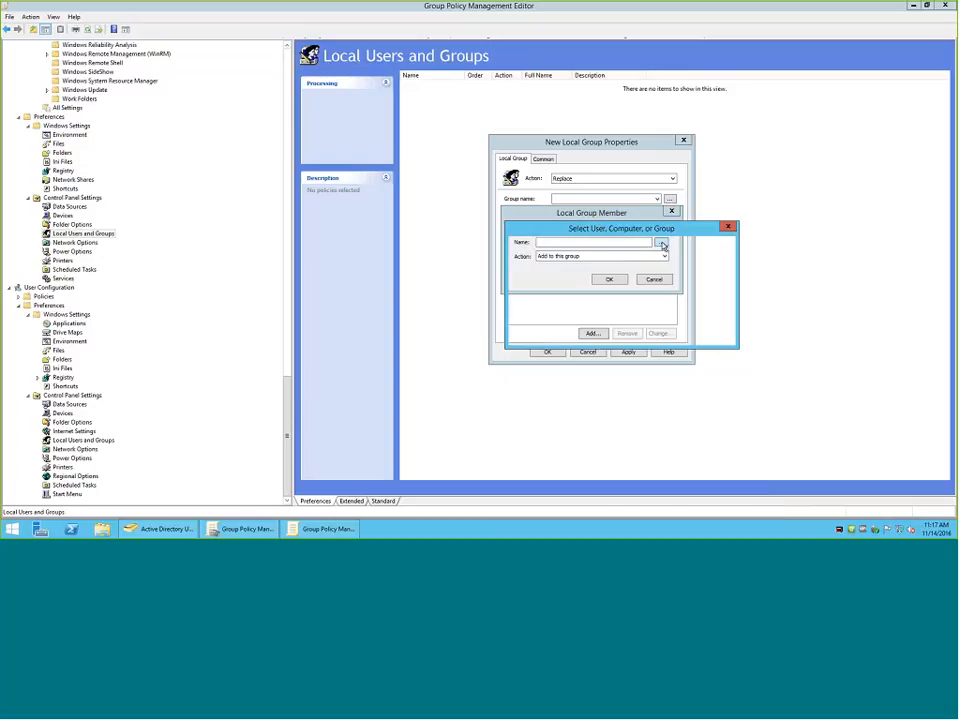
click(709, 336)
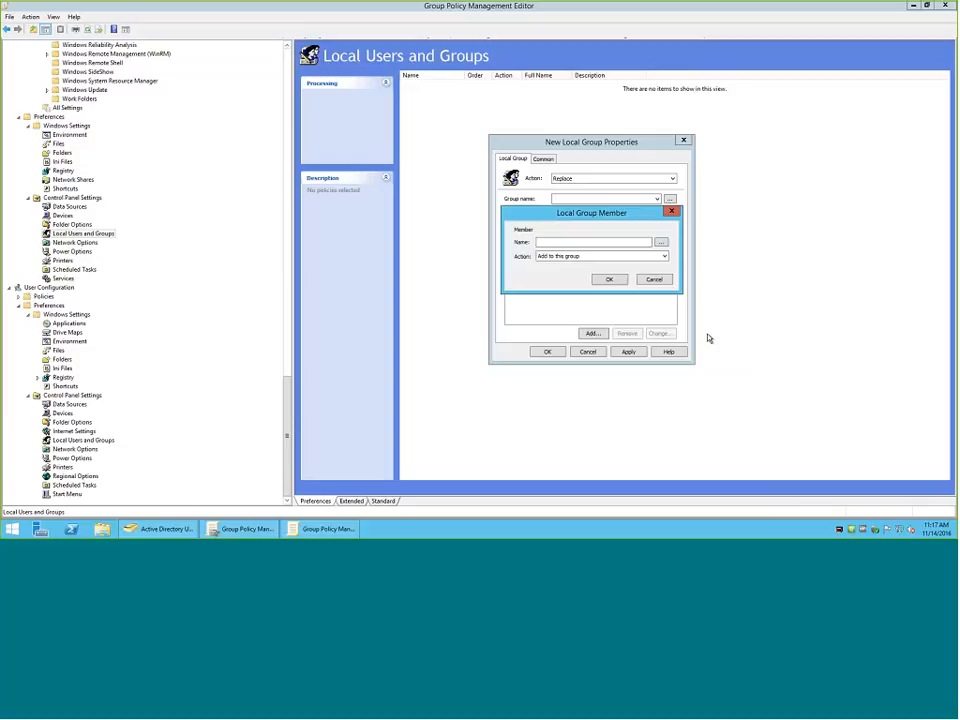
click(655, 280)
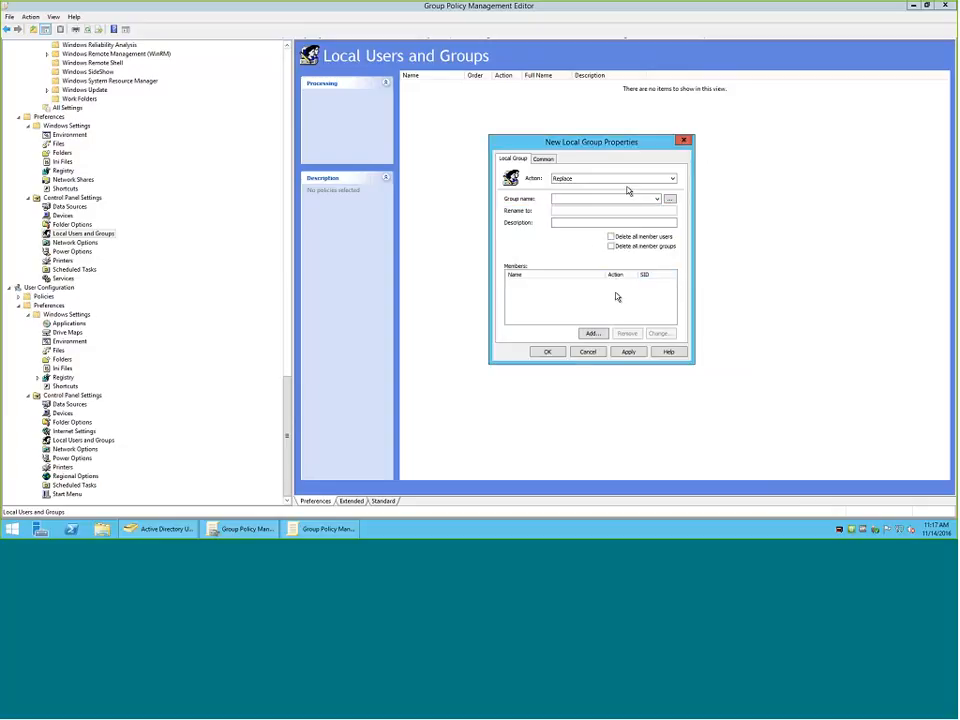
click(593, 333)
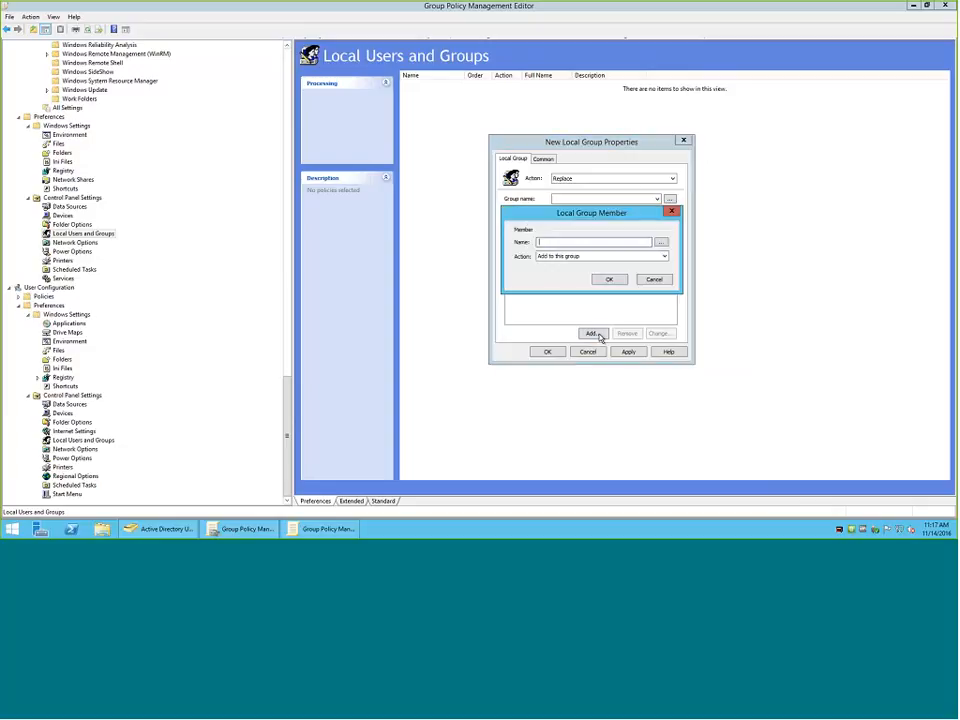
click(651, 281)
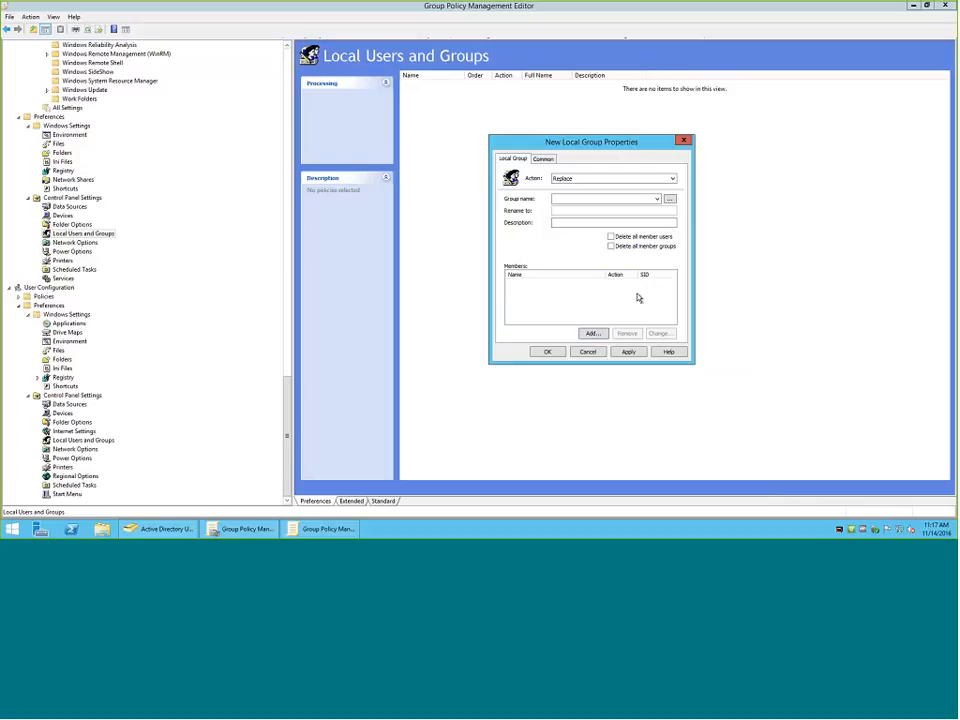
Check the Lab organizational unit in Active Directory Users and Computers and return to Group Policy Management Editor.
click(158, 528)
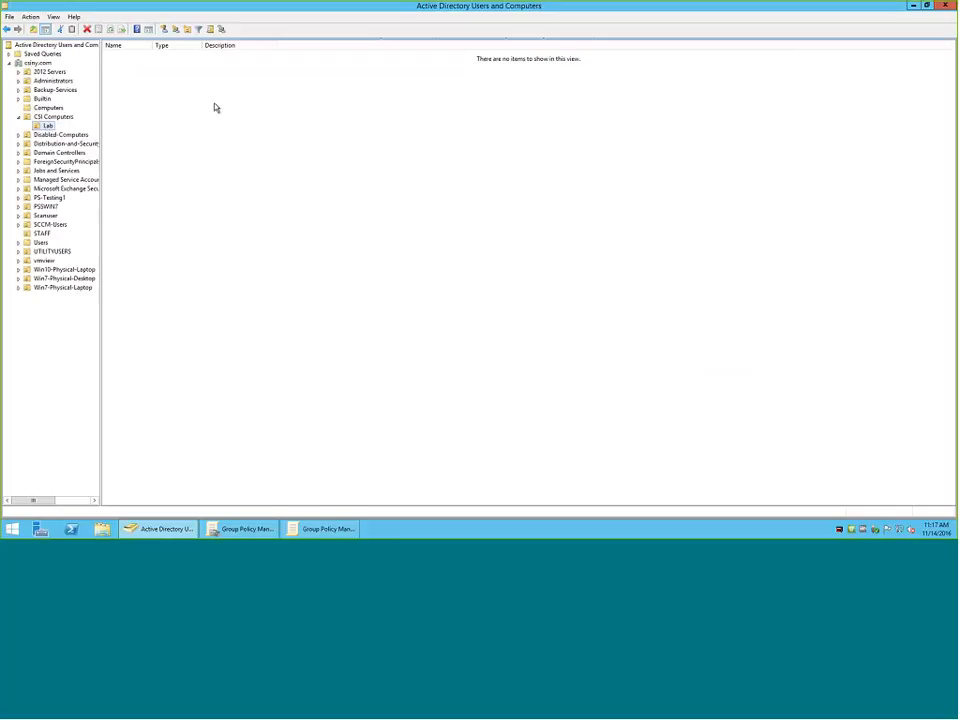
mouse_move(176, 528)
click(305, 529)
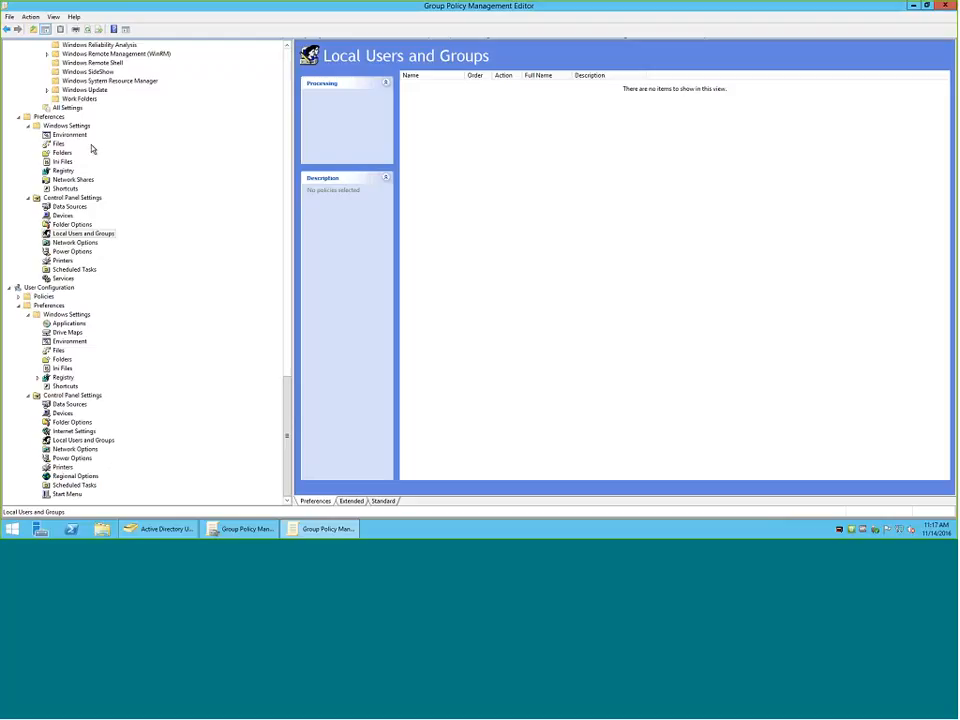
View the settings of a new Power Plan (At least Windows 7) in the computer's Power Options preferences and close it unsaved.
right_click(55, 251)
mouse_move(80, 255)
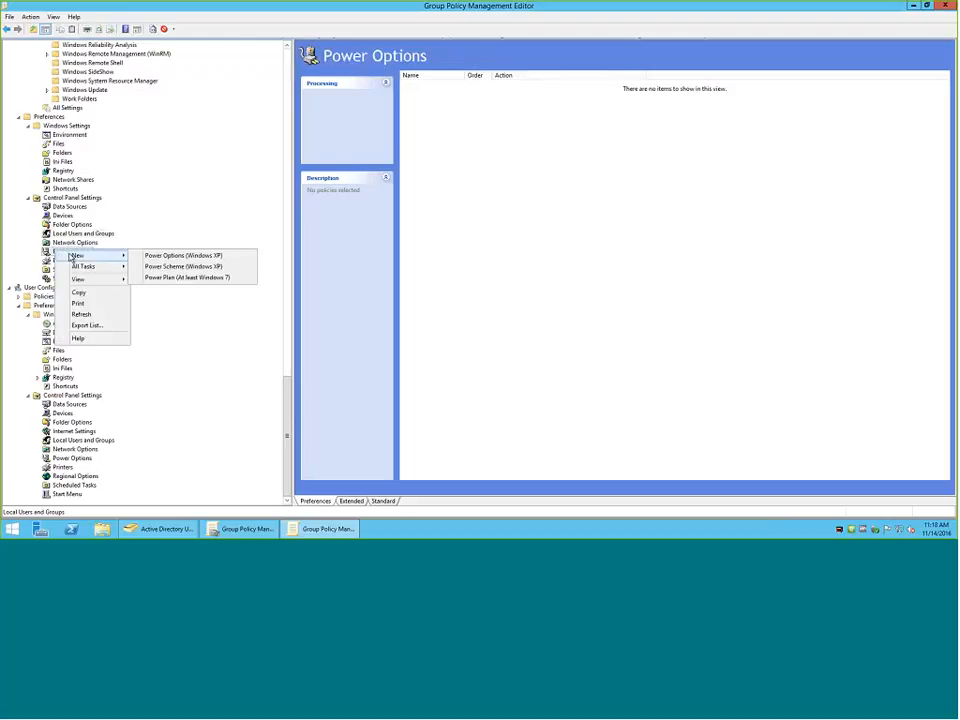
click(162, 278)
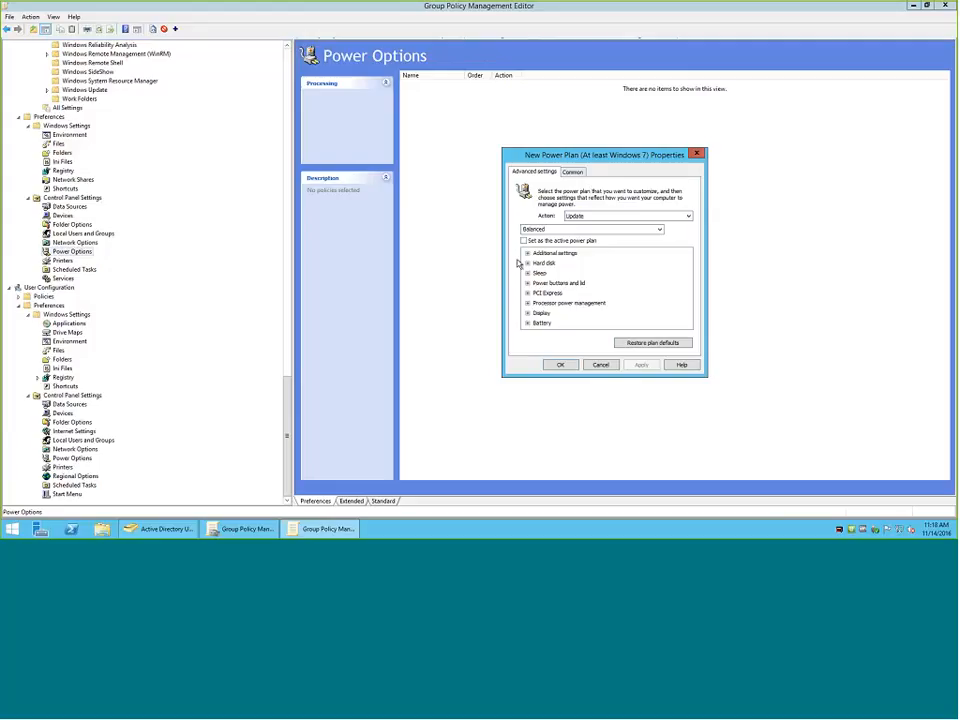
click(601, 365)
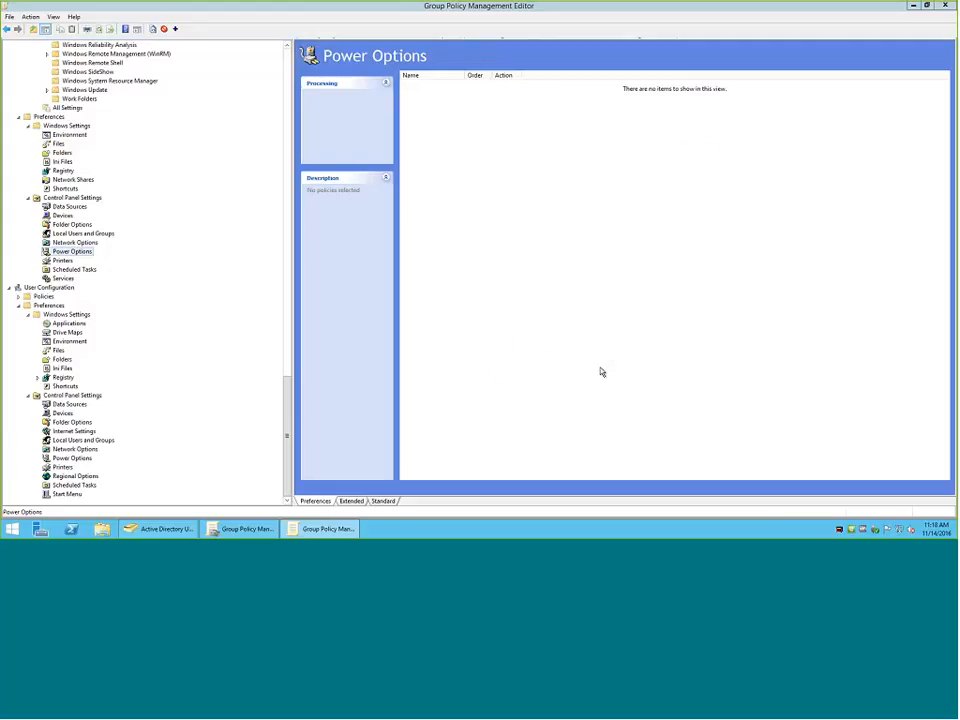
Open a new shared printer item in the user's Printers preferences and look over its general and common settings.
click(62, 467)
right_click(65, 469)
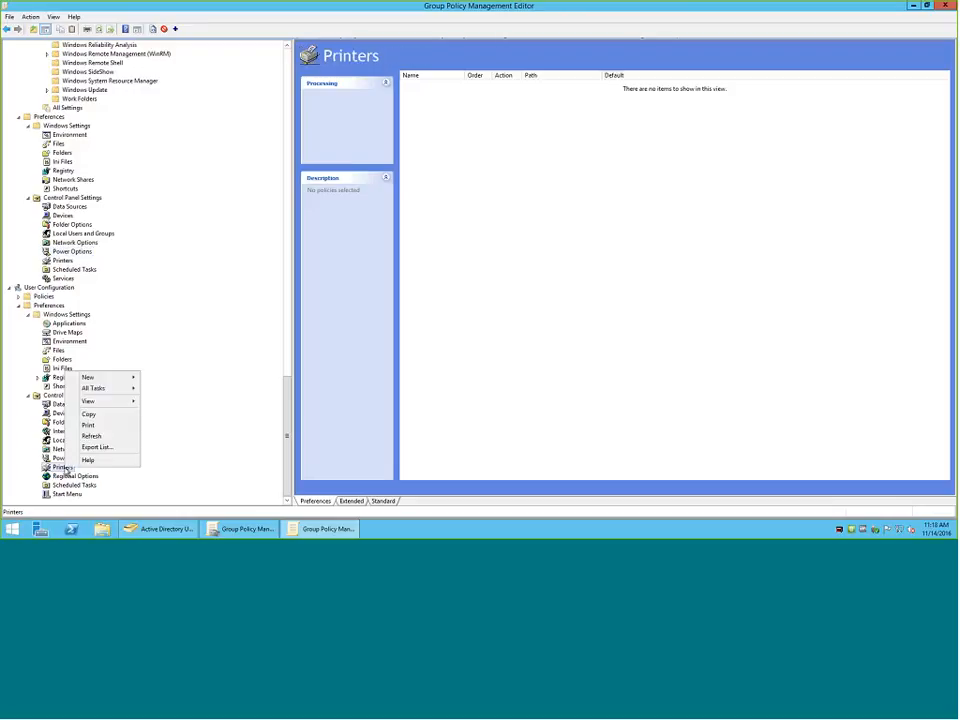
mouse_move(100, 377)
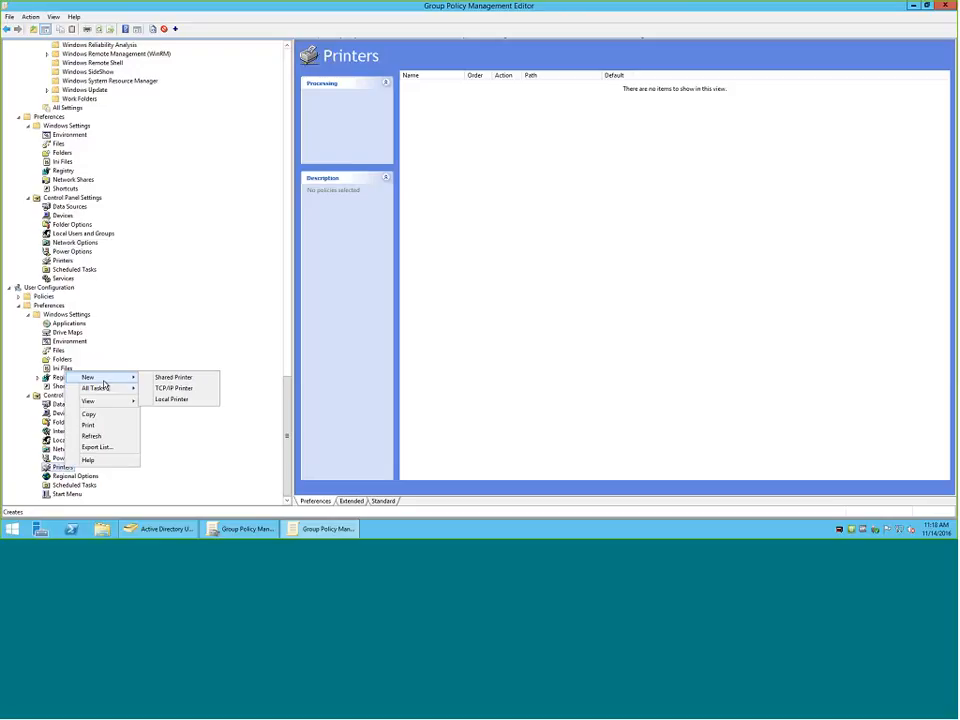
click(175, 378)
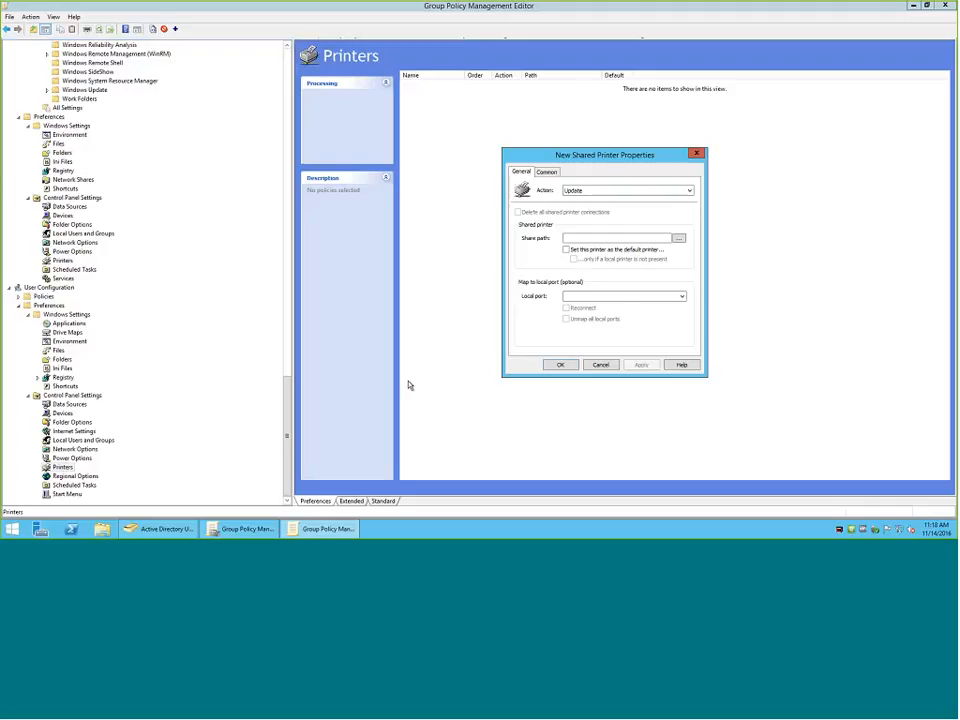
click(546, 171)
click(544, 300)
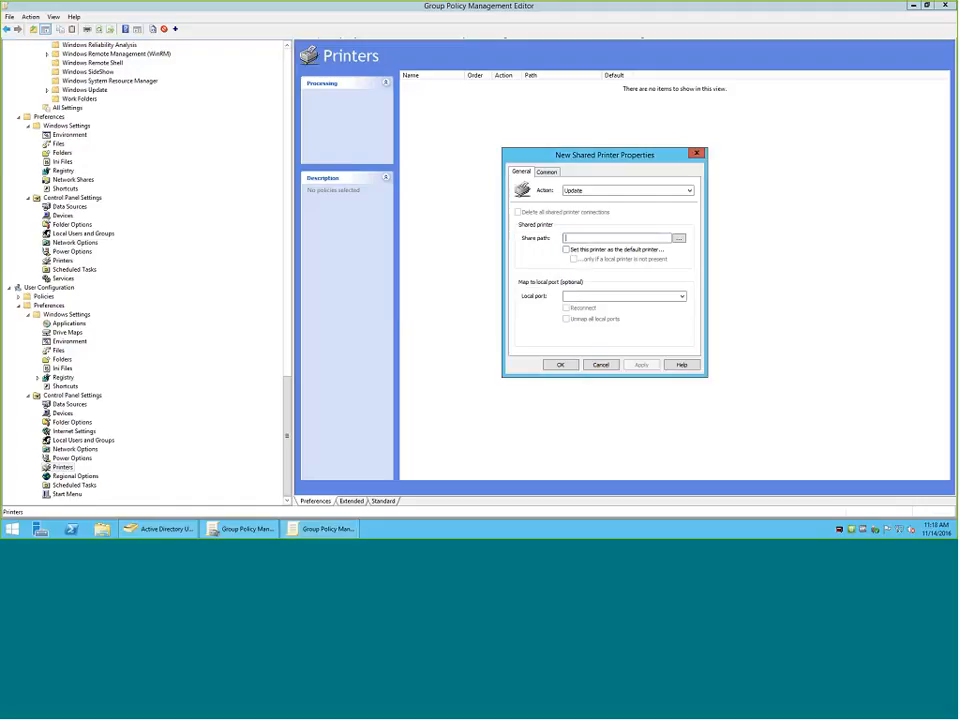
Choose the directory printer FS-CSI01-csipr01 for the share path, and discard the shared printer item after viewing its common options.
click(679, 238)
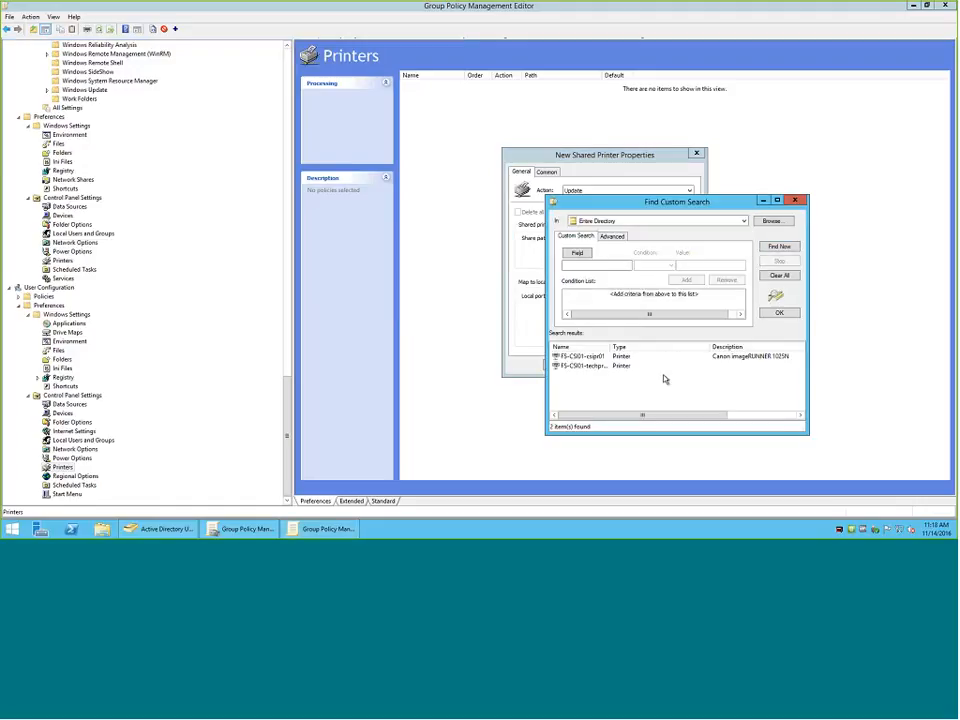
click(585, 357)
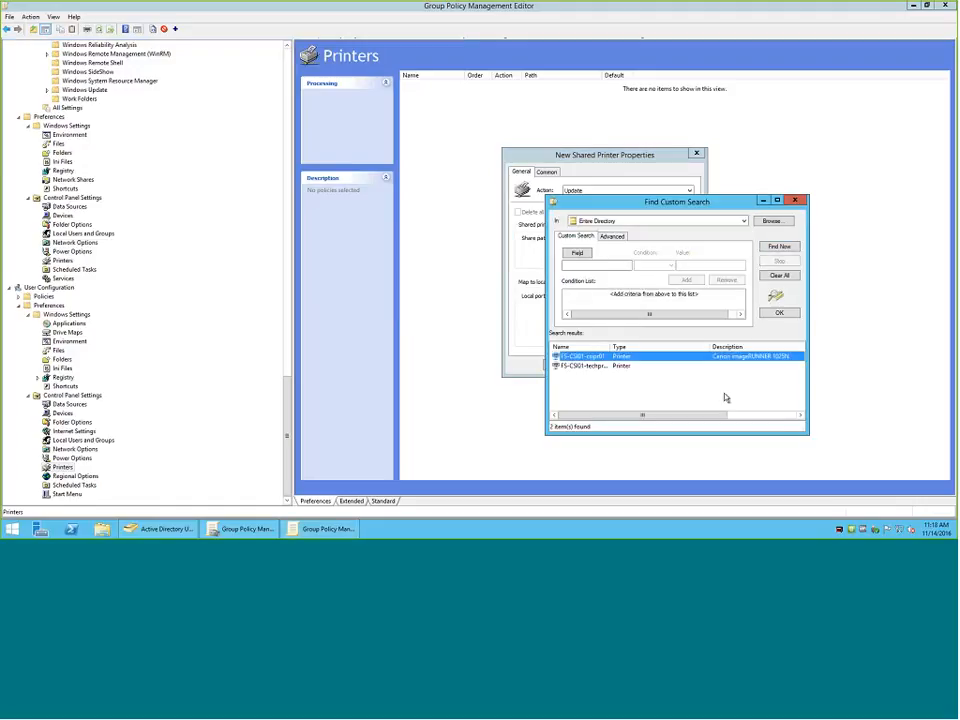
click(777, 313)
click(547, 172)
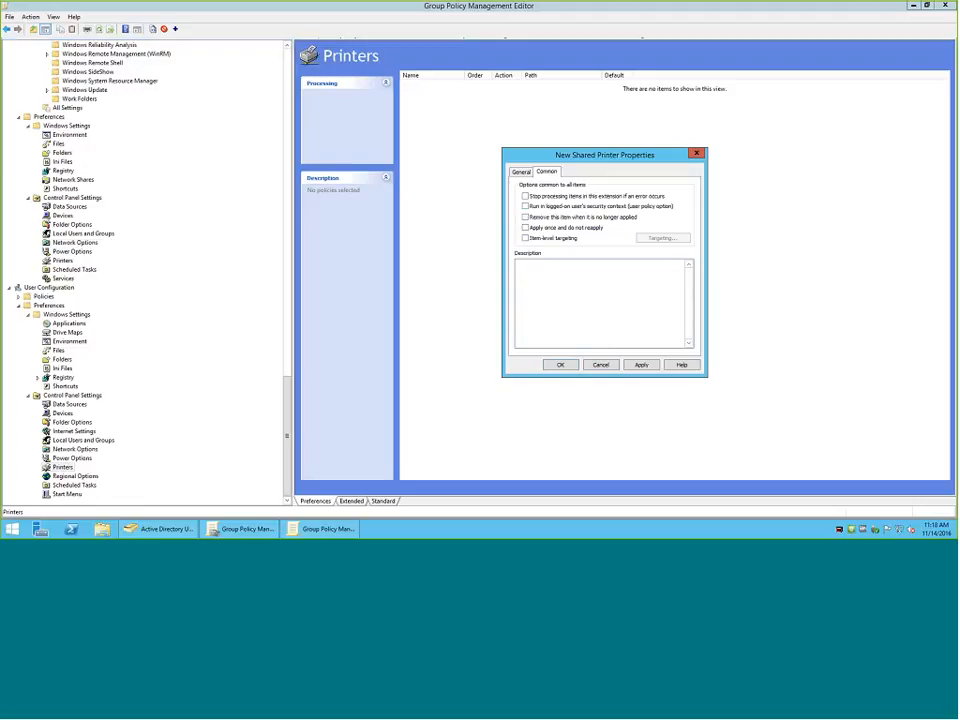
click(600, 365)
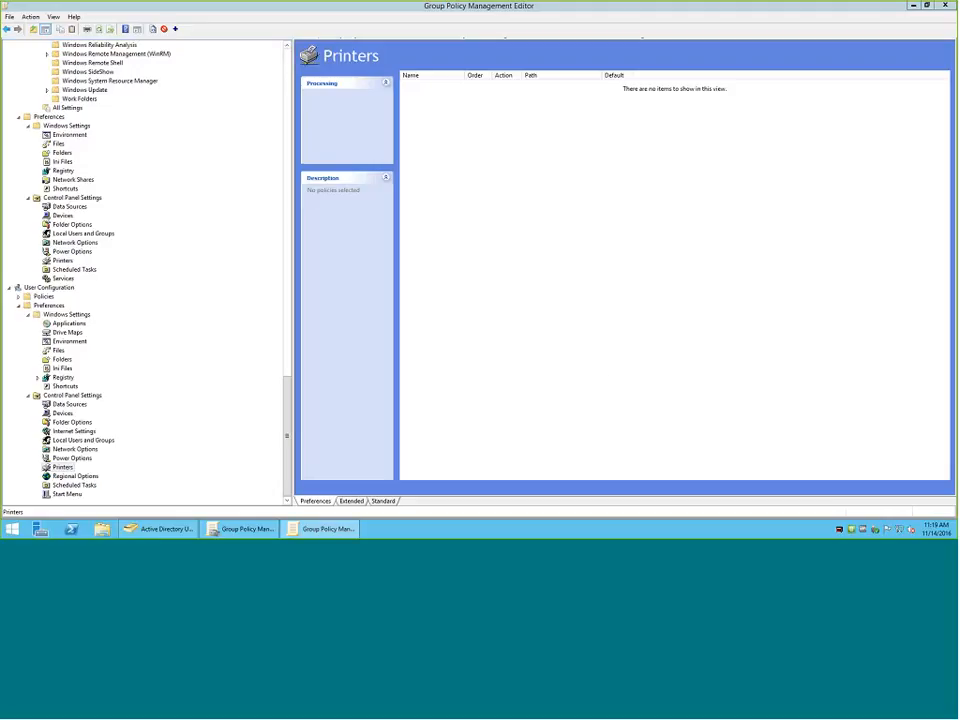
Look at the Scheduled Tasks and Start Menu preferences under User Configuration.
click(68, 487)
right_click(69, 487)
click(51, 495)
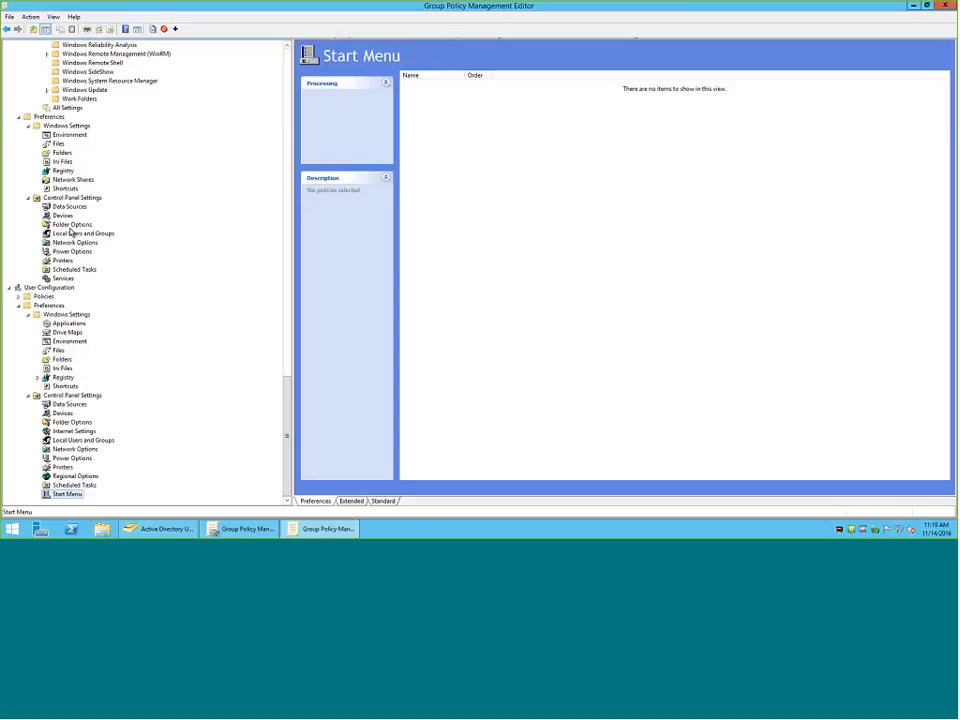
scroll(125, 298, up, 12)
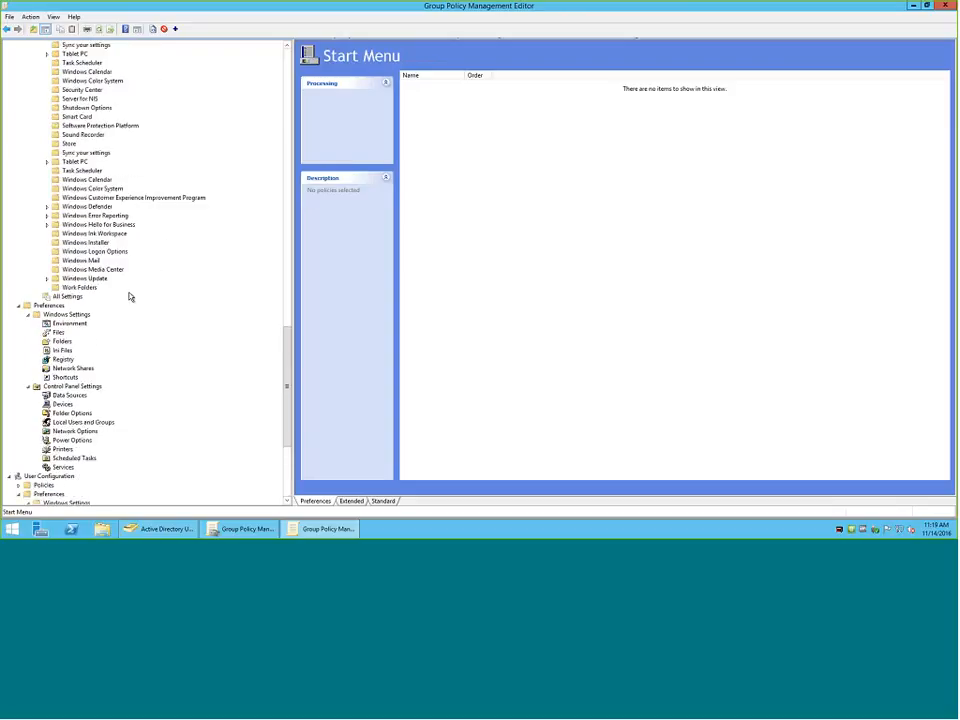
scroll(128, 299, up, 8)
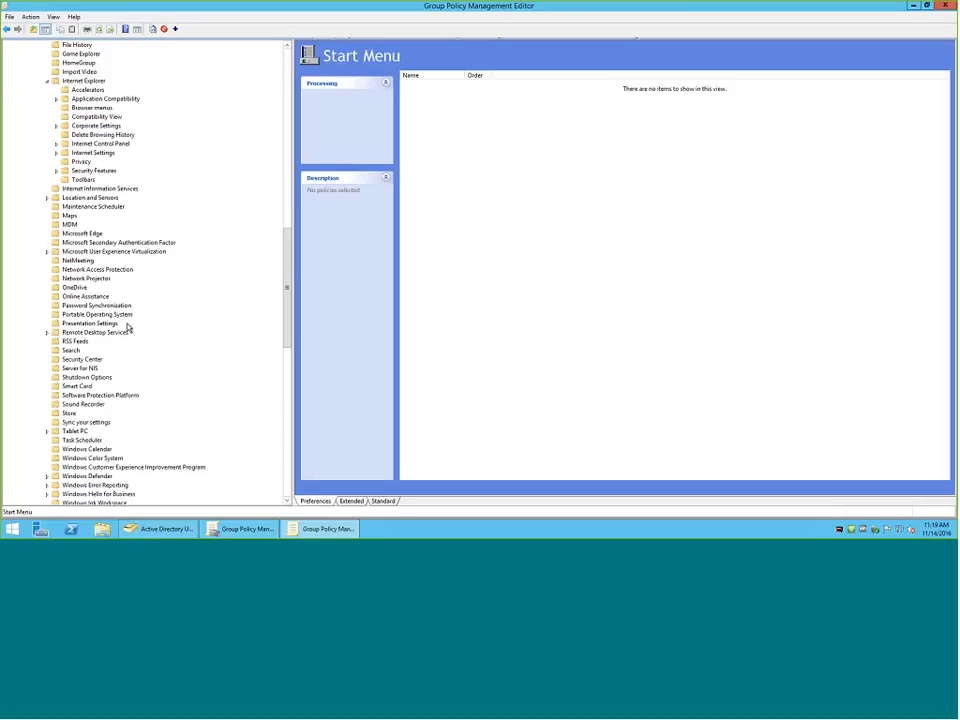
scroll(127, 327, up, 3)
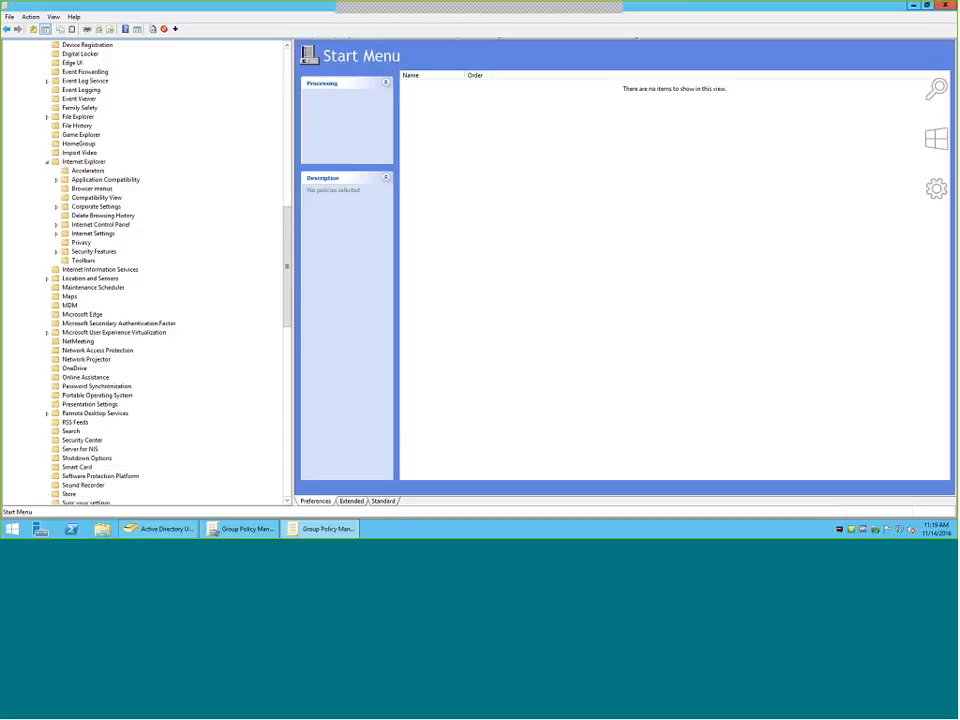
Open the network location \\csiny.com in File Explorer.
mouse_move(952, 533)
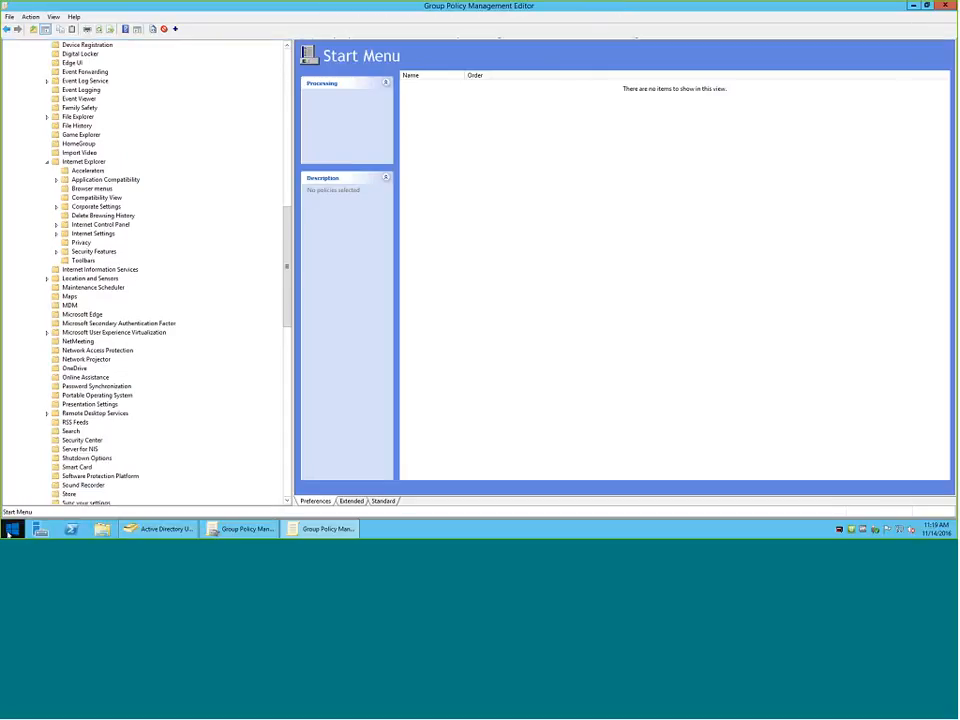
click(11, 529)
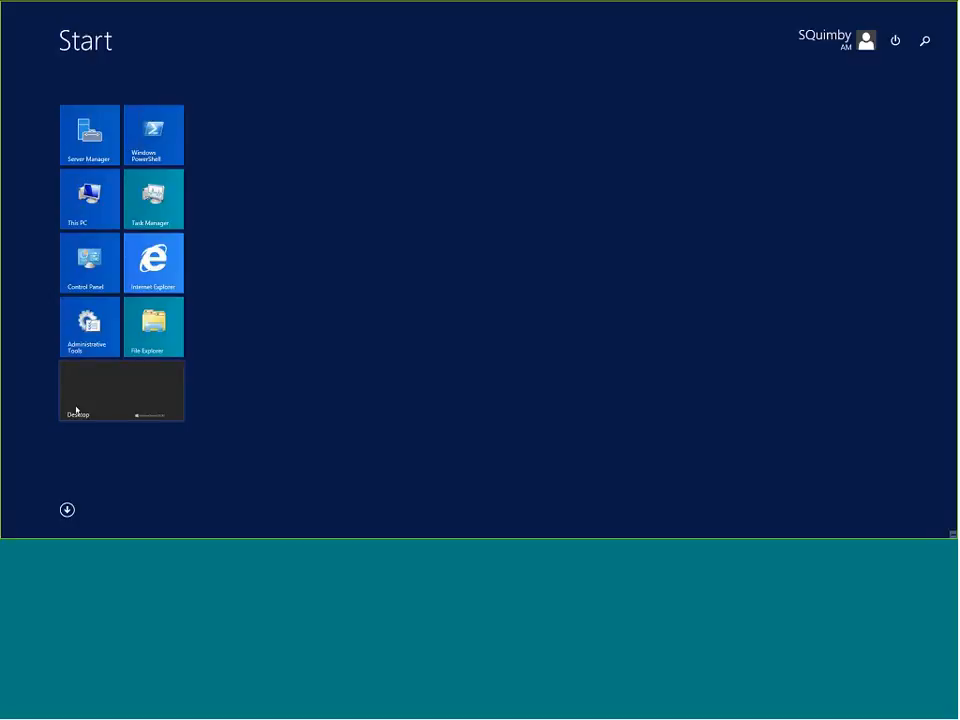
text(\\)
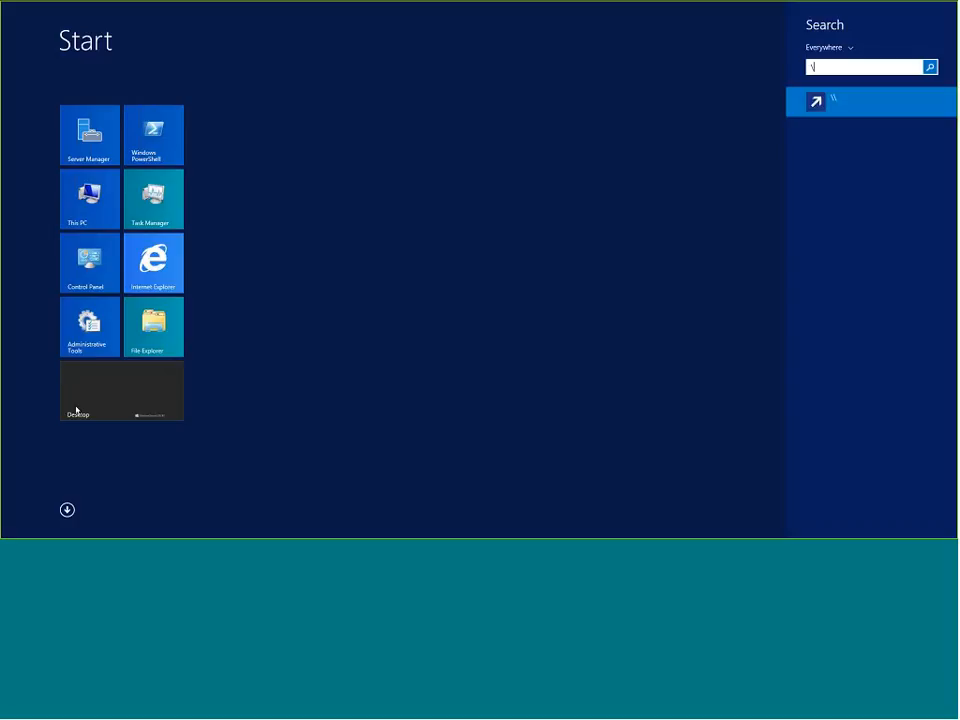
text(csiny.com)
key(Return)
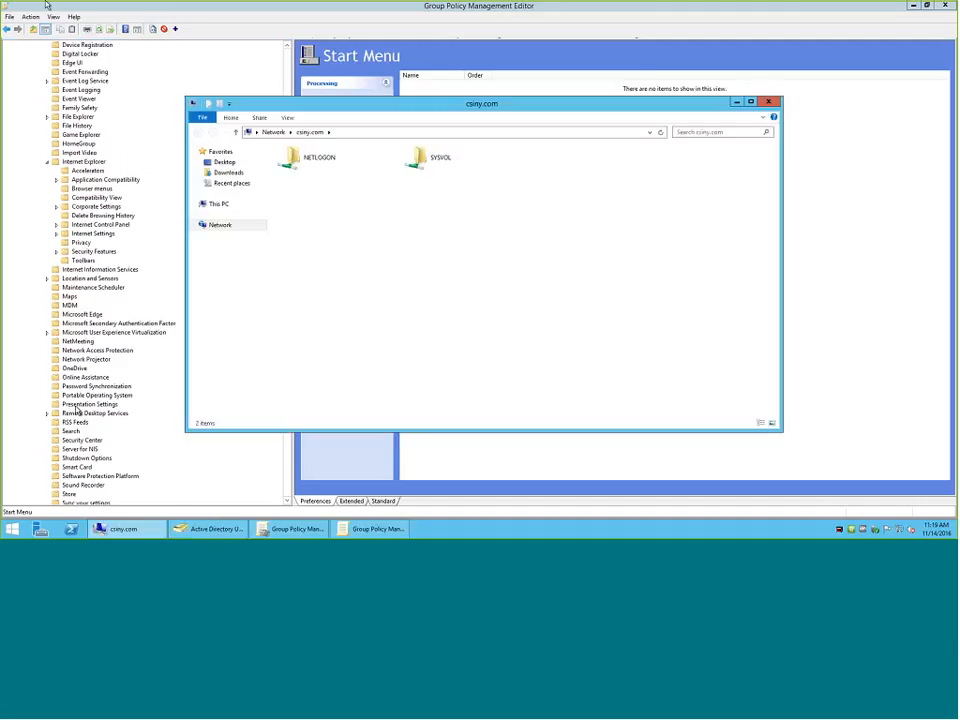
Open the Policies folder under SYSVOL and csiny.com, and maximize its window.
click(371, 133)
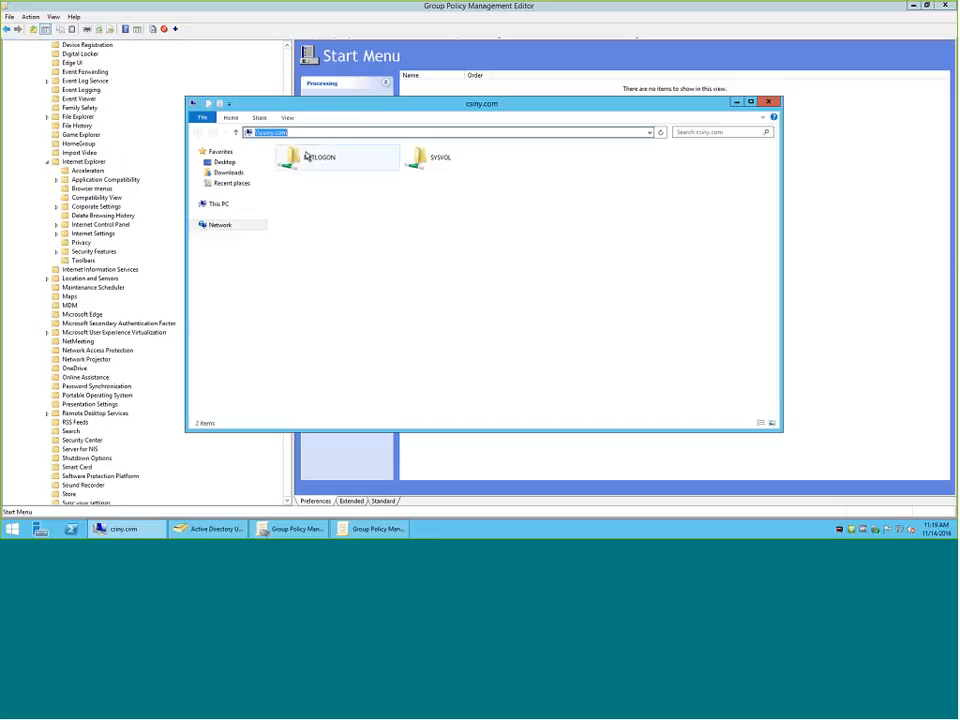
double_click(439, 161)
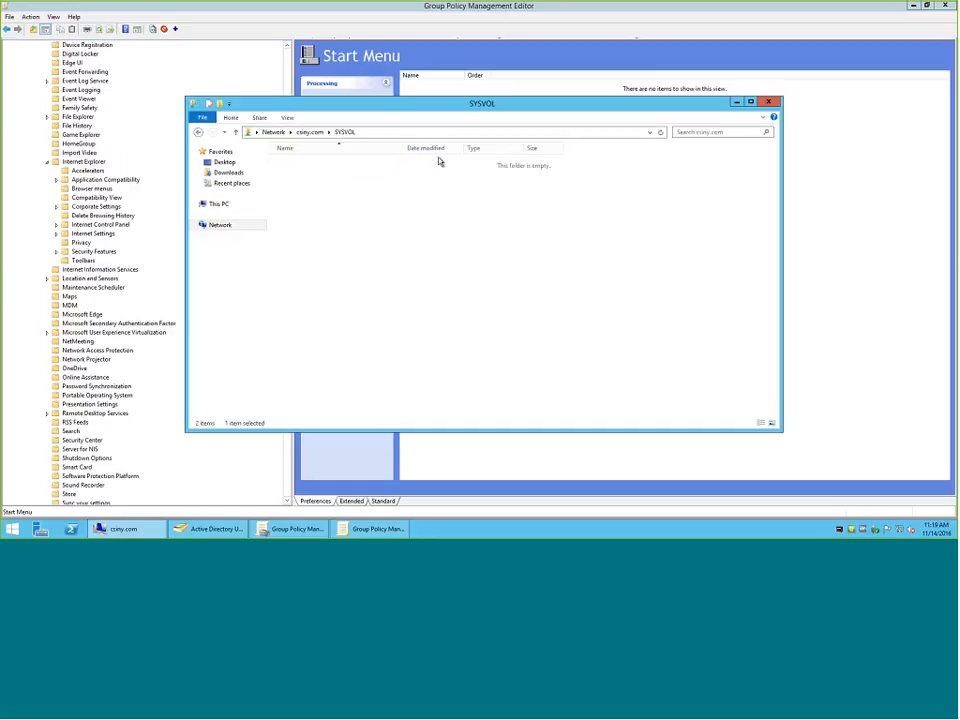
double_click(279, 163)
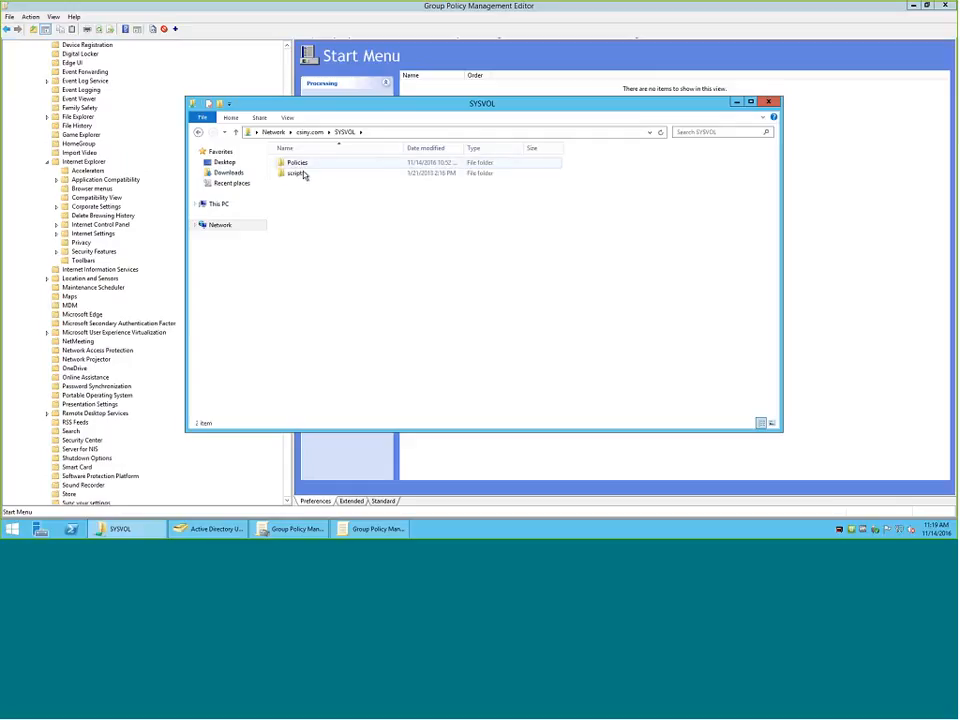
double_click(297, 163)
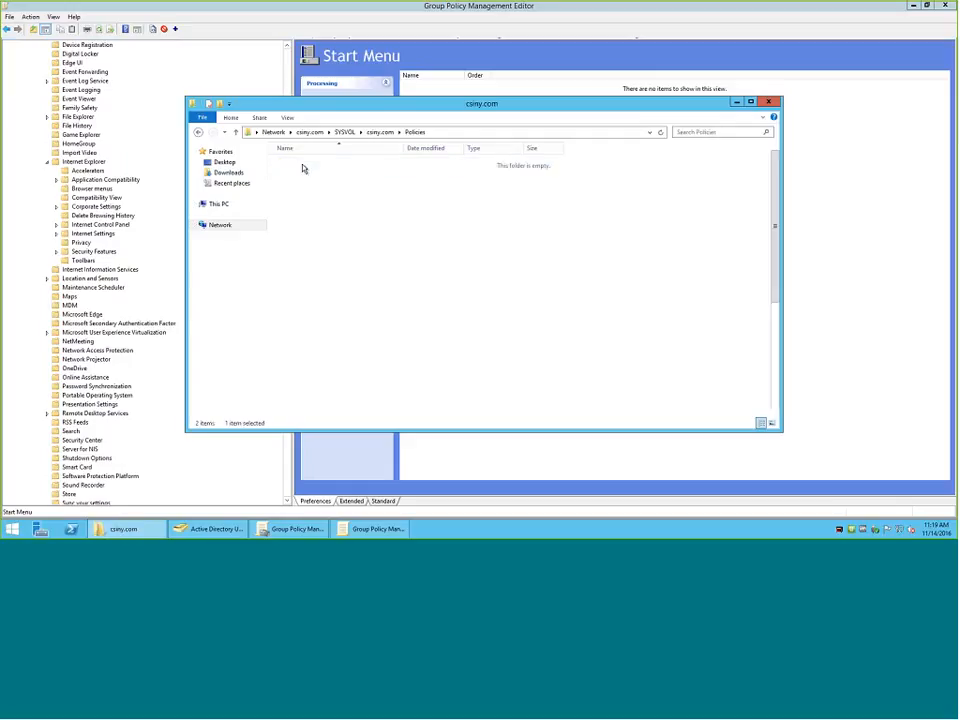
click(751, 102)
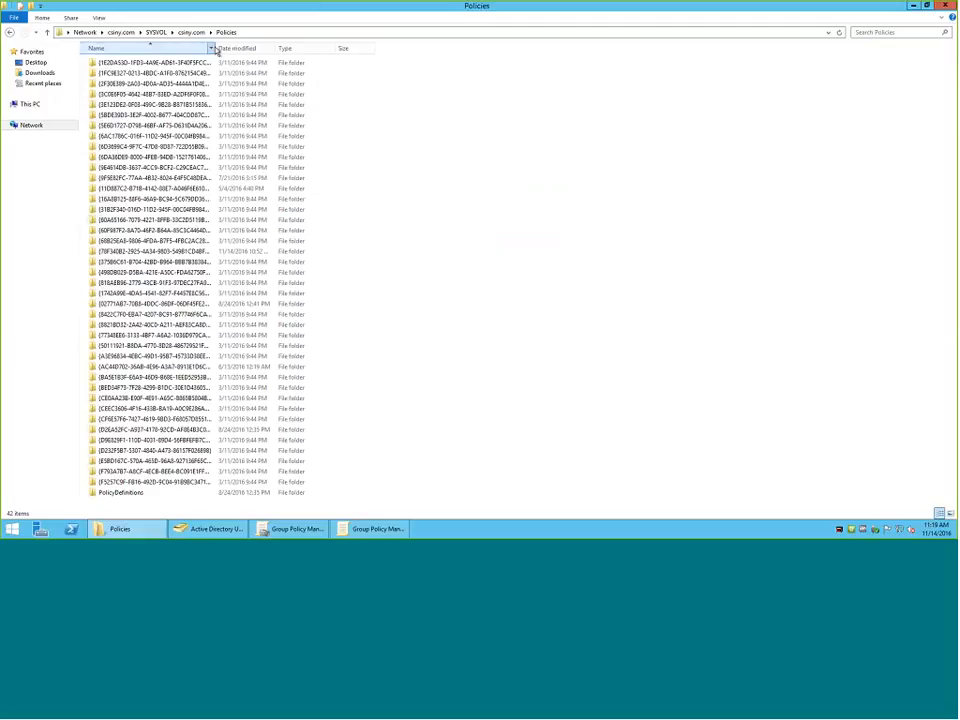
Review the Group Policy Objects list in Group Policy Management, and widen the Name column of the Policies folder in File Explorer.
click(285, 528)
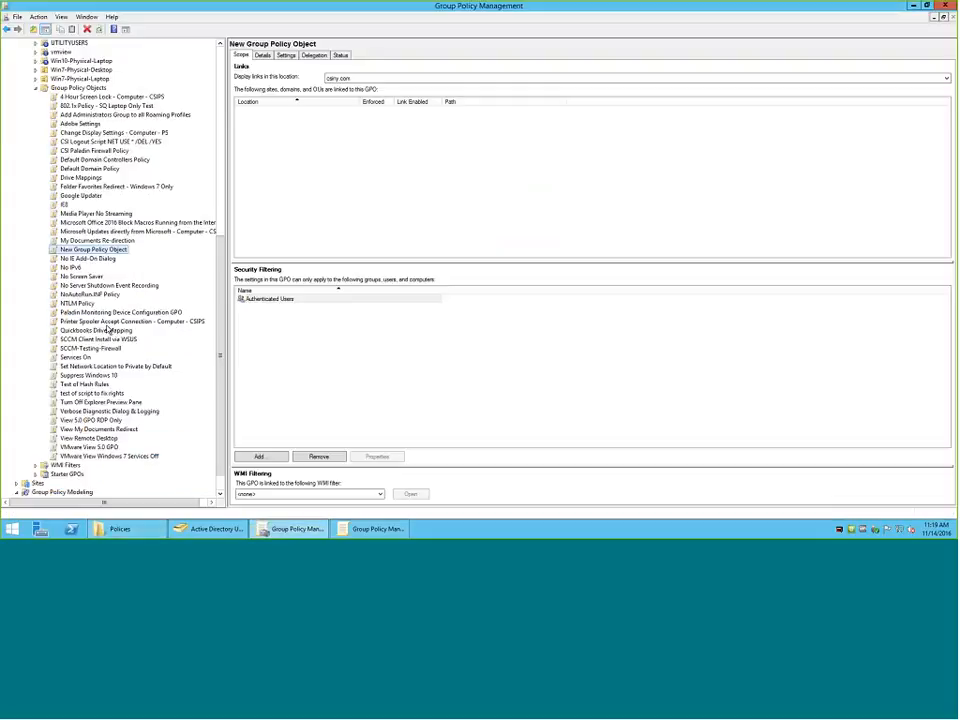
scroll(108, 330, down, 1)
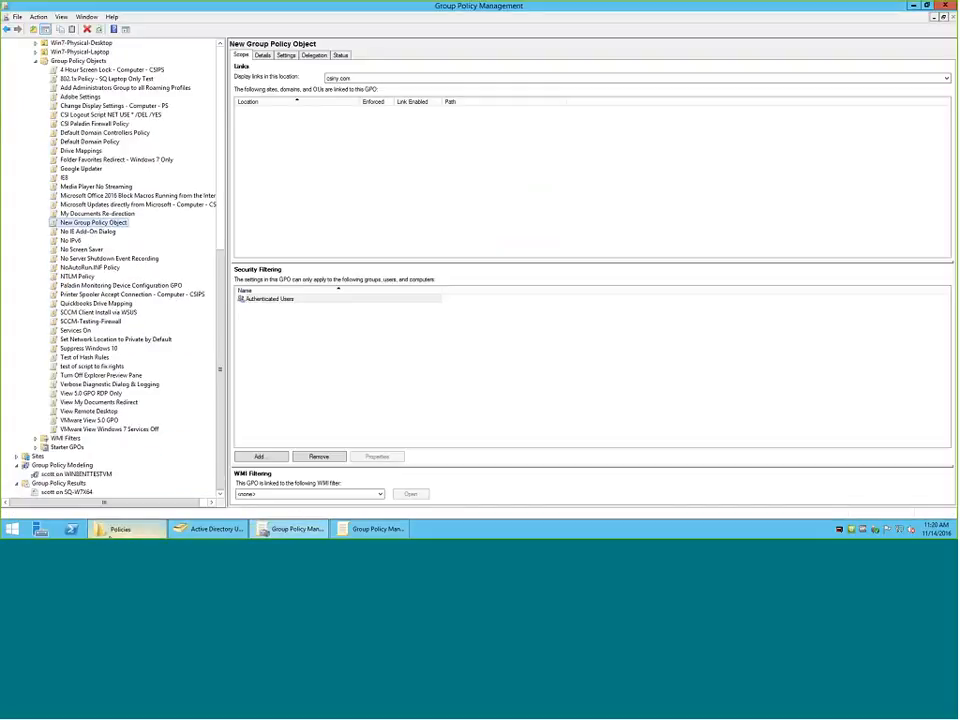
click(120, 528)
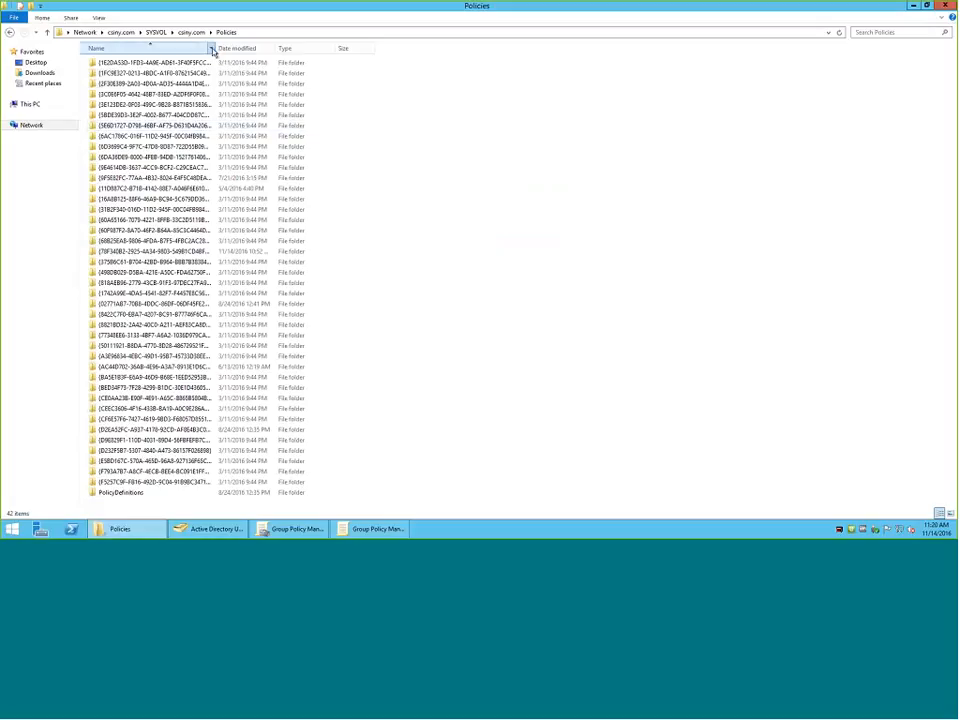
drag(213, 48, 273, 48)
Show the details of New Group Policy Object in Group Policy Management and highlight its unique ID.
key(alt+Tab)
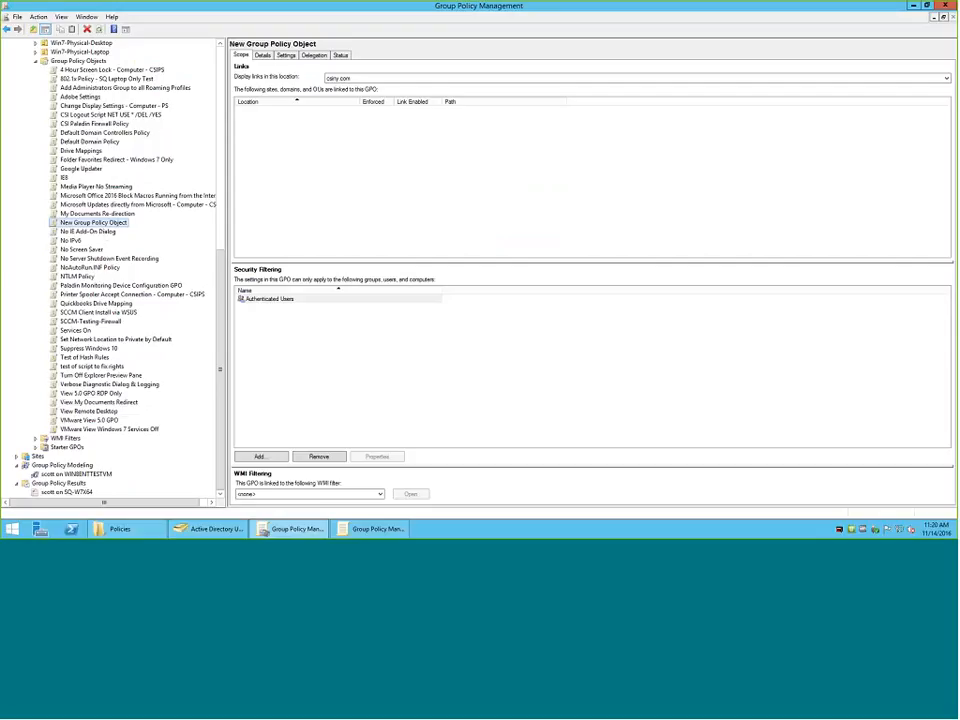
click(262, 55)
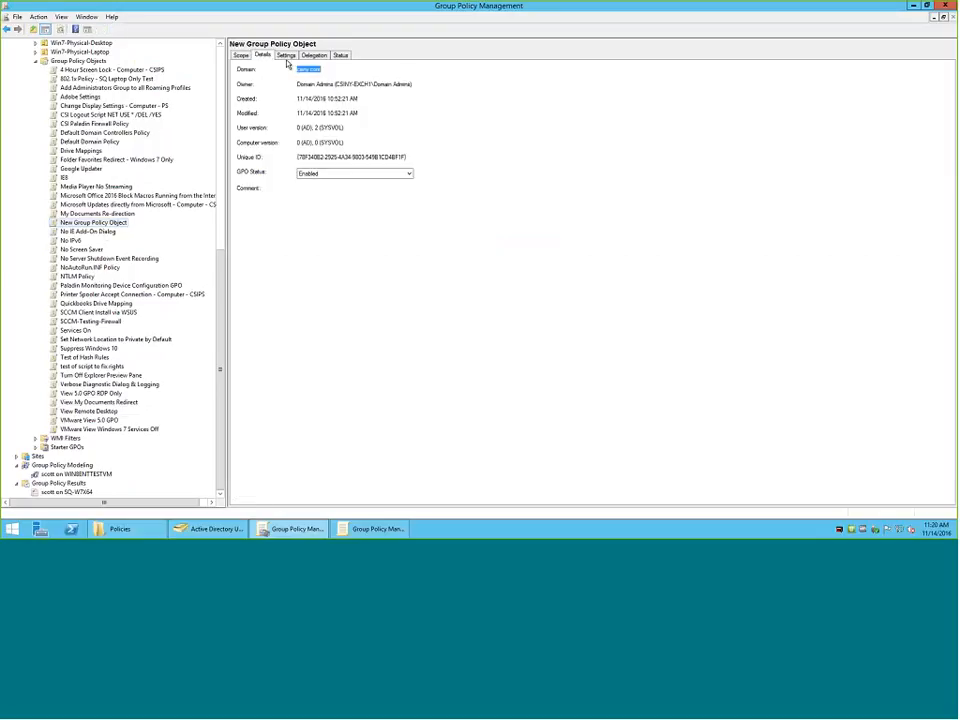
drag(409, 157, 293, 158)
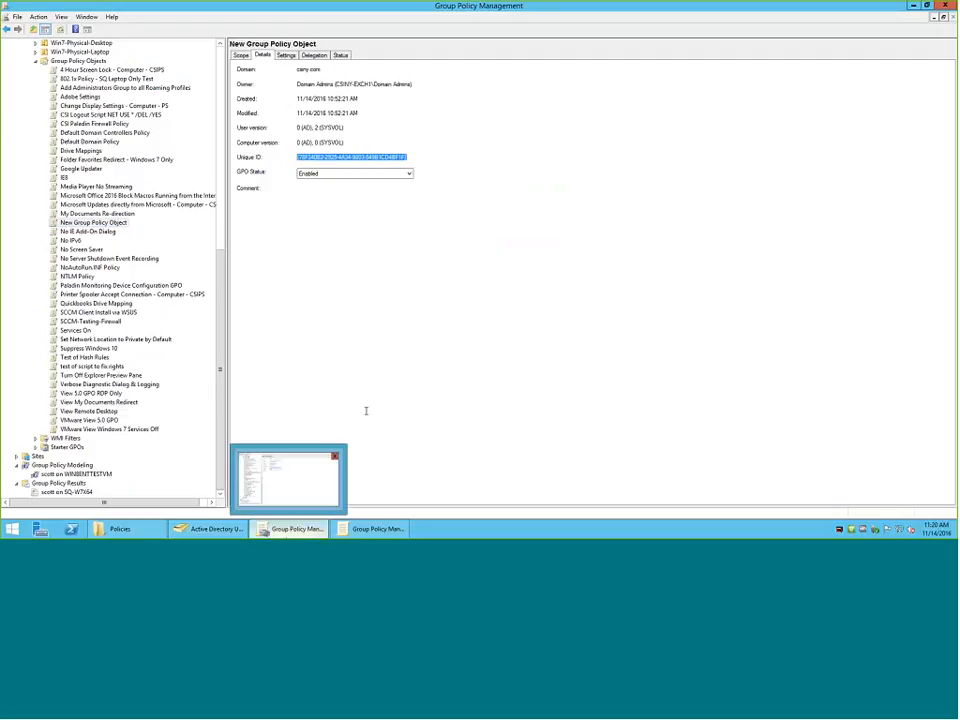
Return to the Policies folder in File Explorer and open PolicyDefinitions to look over its ADMX templates.
click(118, 529)
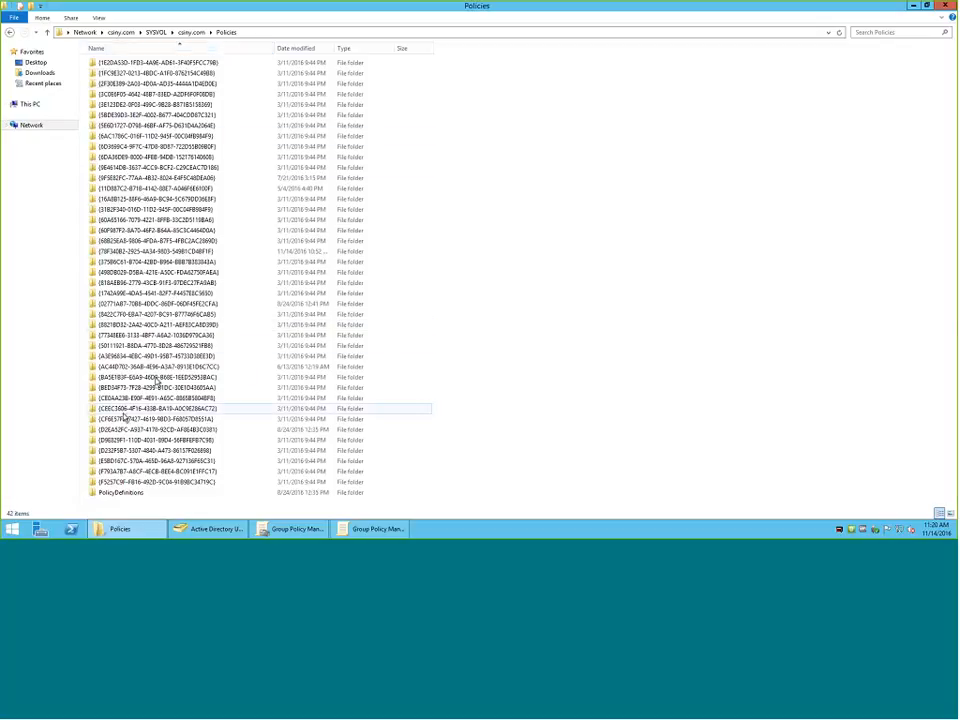
click(116, 495)
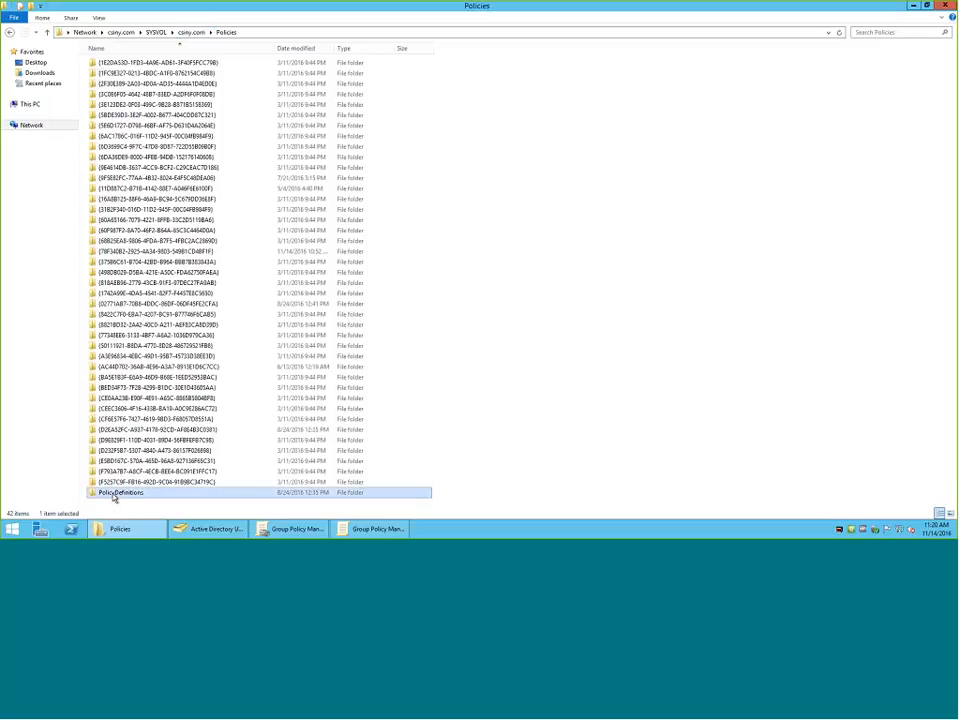
click(116, 494)
double_click(95, 495)
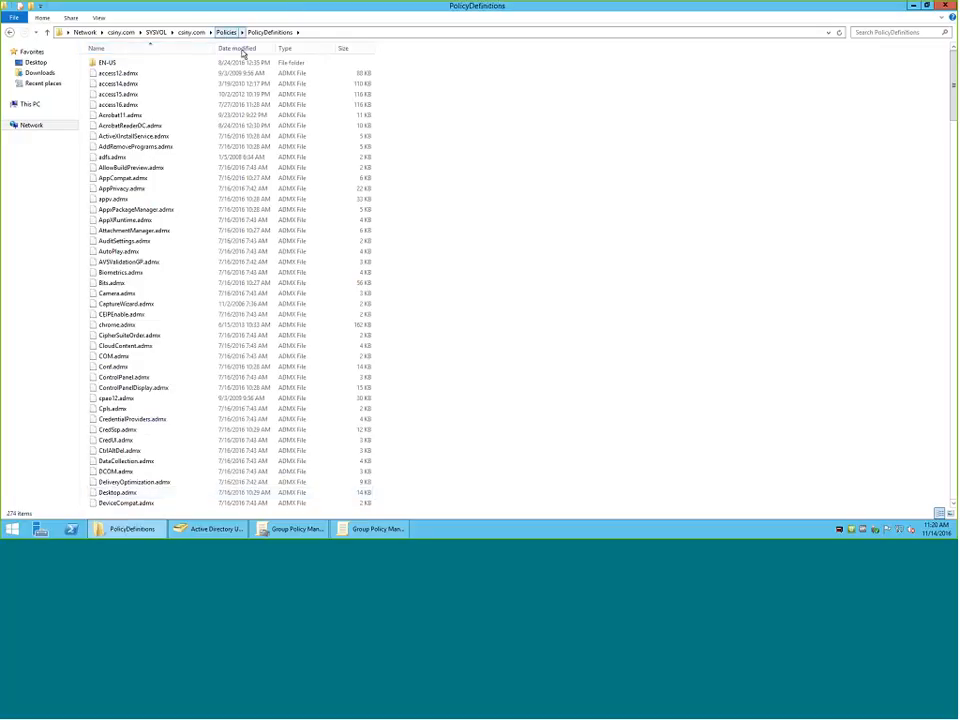
scroll(248, 84, down, 3)
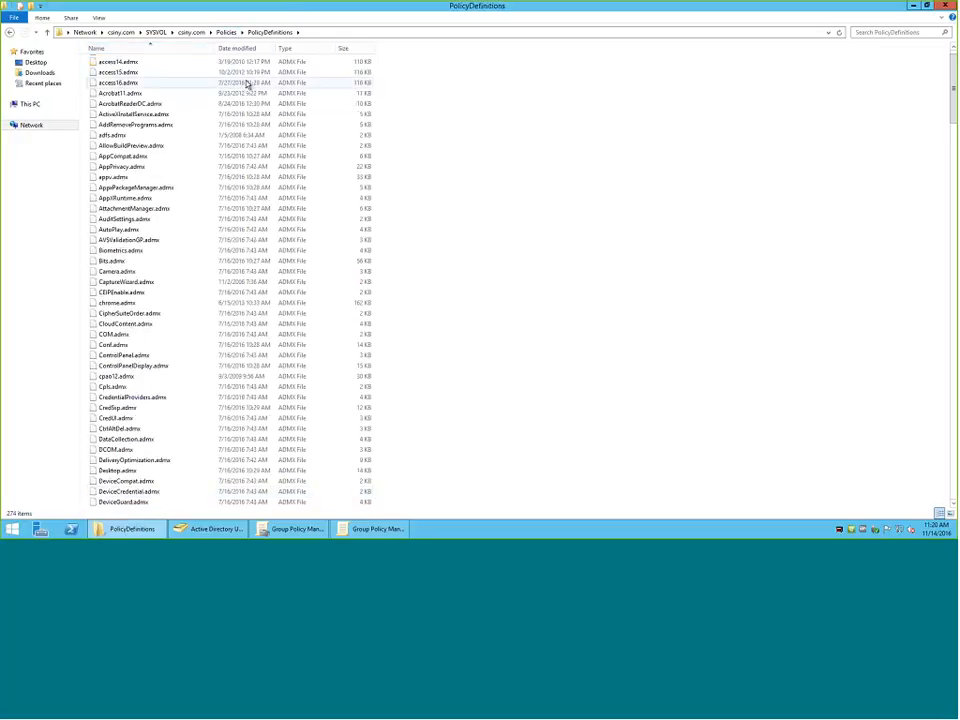
scroll(240, 91, up, 3)
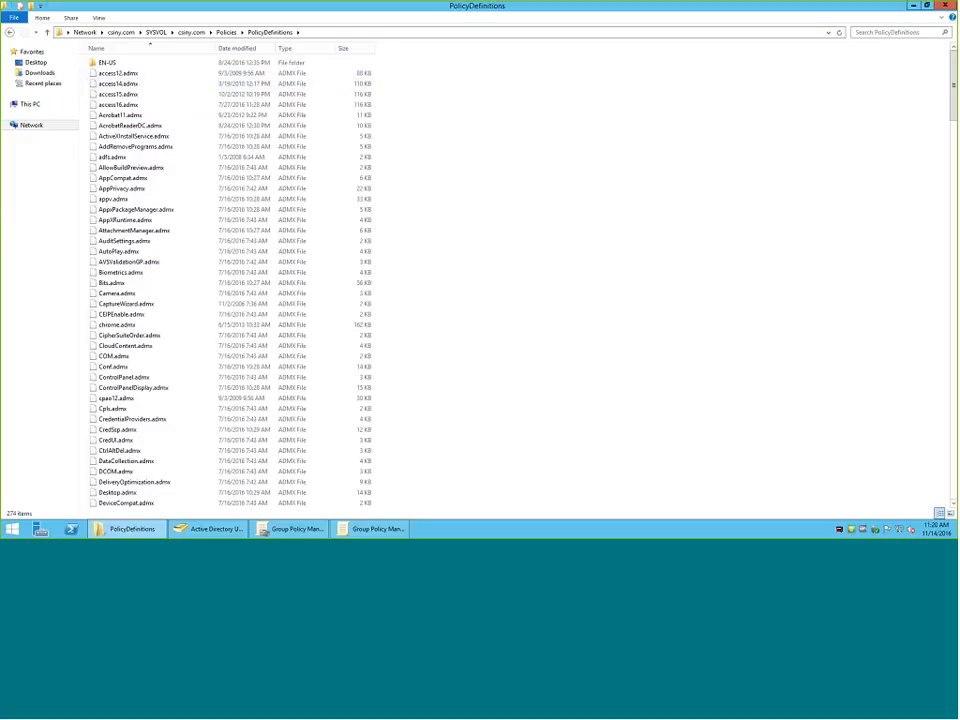
Show the details of the Adobe Settings GPO in Group Policy Management.
click(272, 530)
click(82, 96)
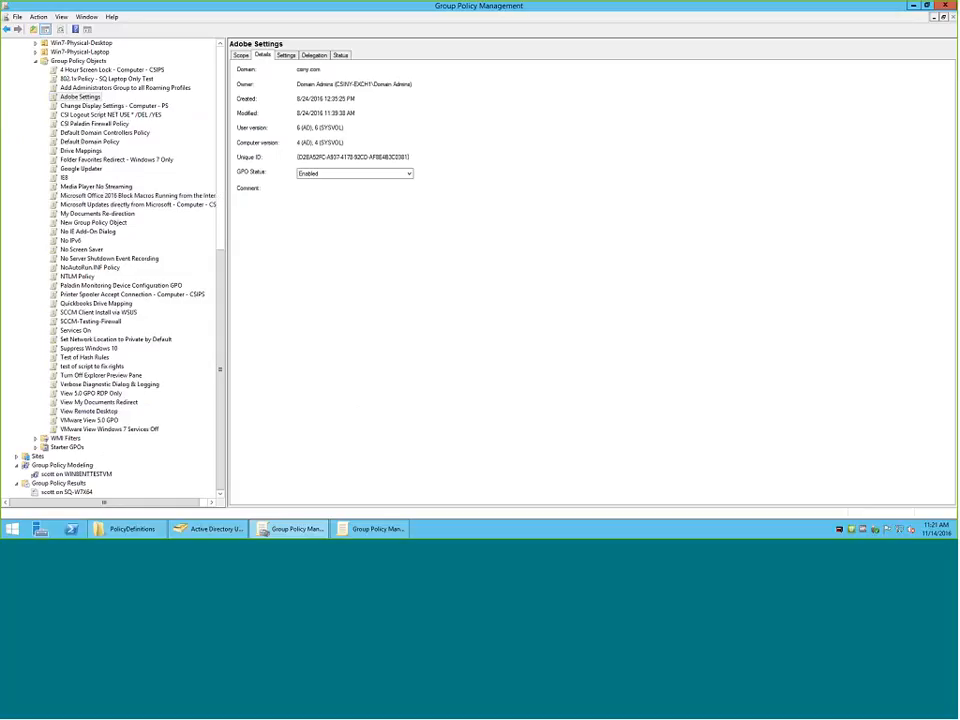
Switch back to PolicyDefinitions in File Explorer, select AddRemovePrograms.admx, and open the EN-US folder to view the ADML language files.
mouse_move(294, 531)
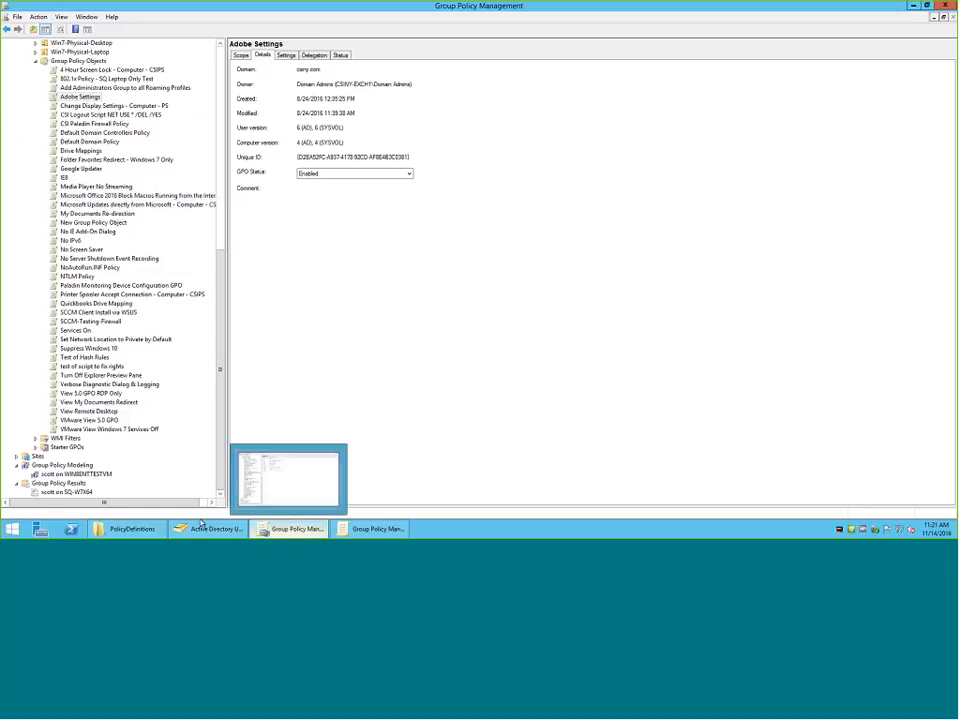
click(128, 529)
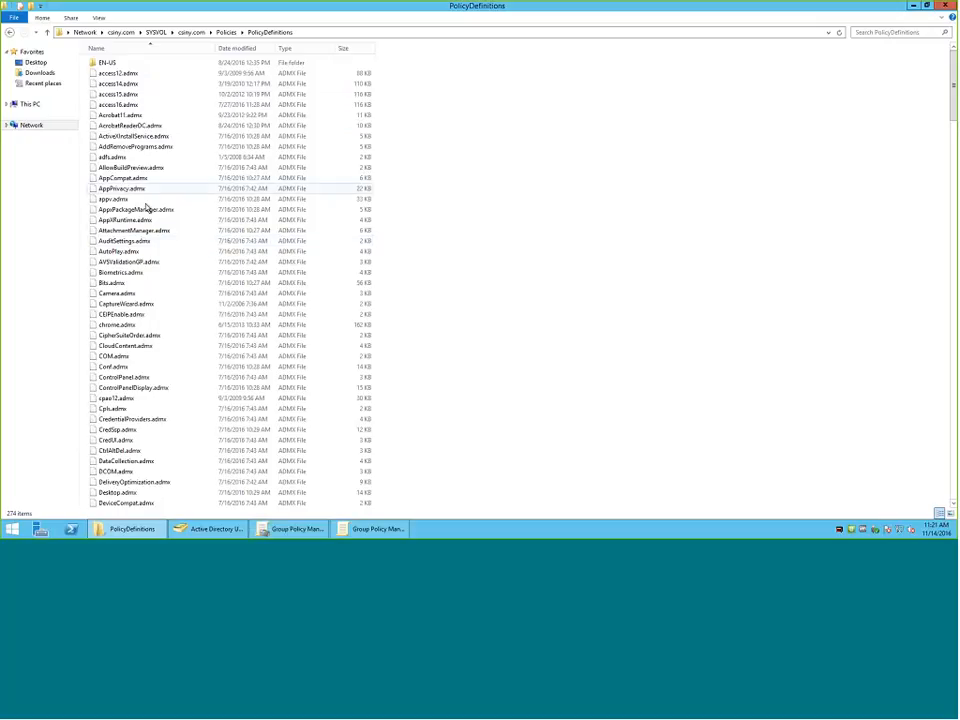
click(184, 147)
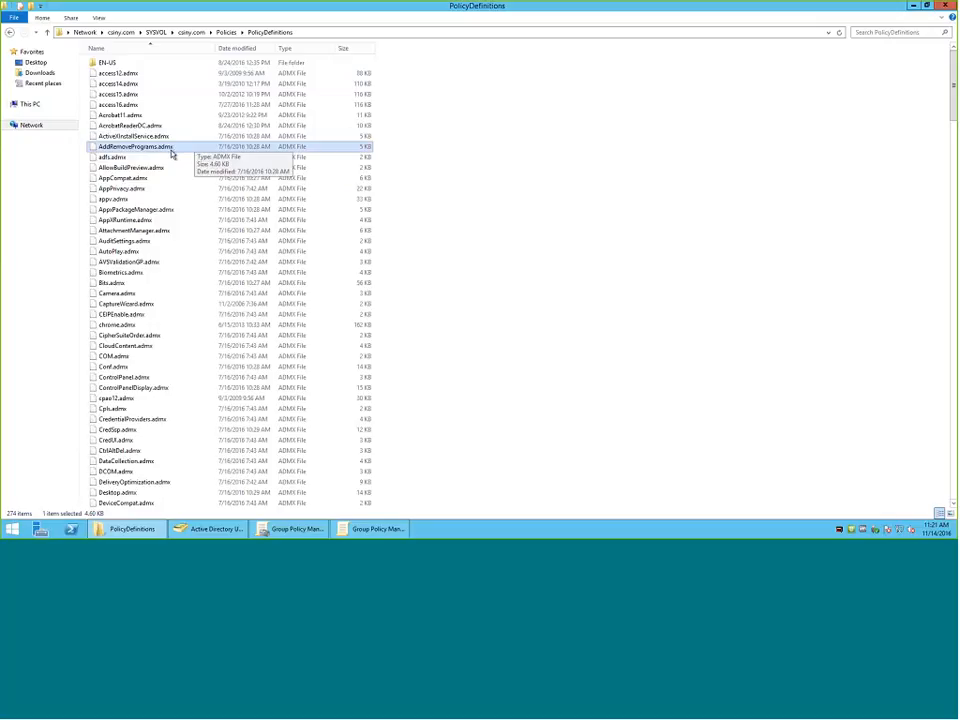
click(108, 64)
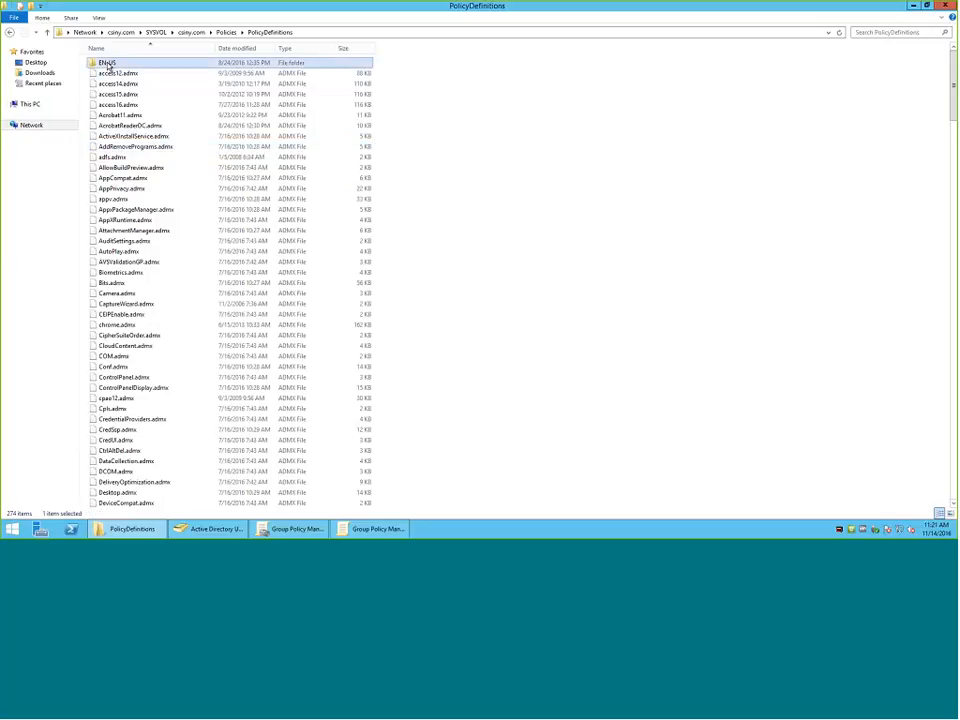
double_click(108, 64)
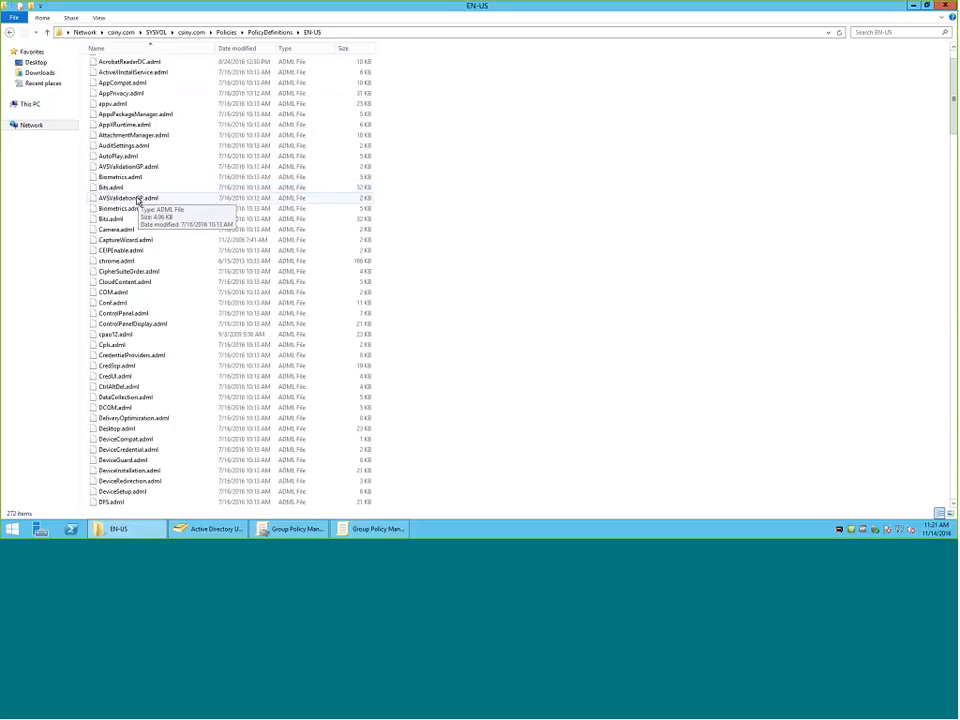
Go back up to the PolicyDefinitions folder and browse through the ADMX template files.
click(258, 32)
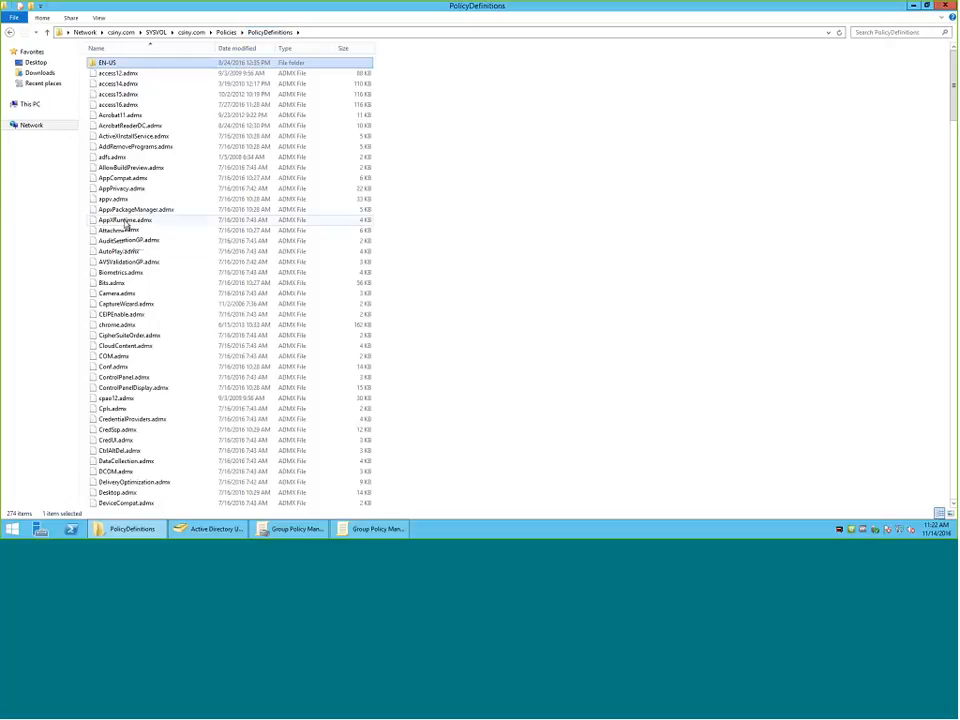
scroll(128, 220, down, 4)
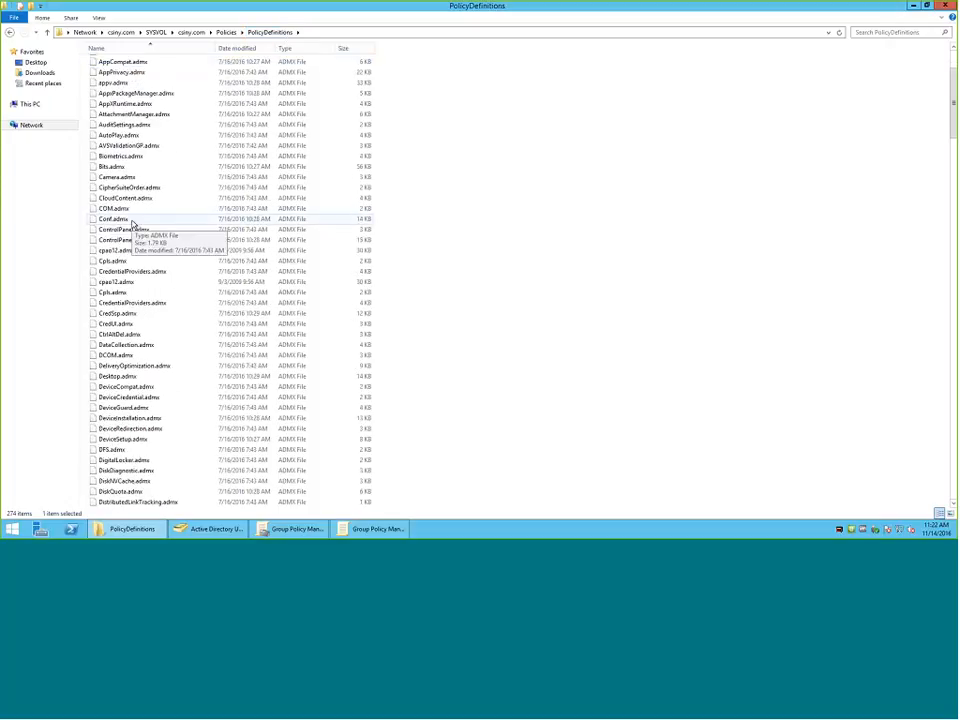
scroll(133, 224, down, 4)
scroll(131, 225, down, 6)
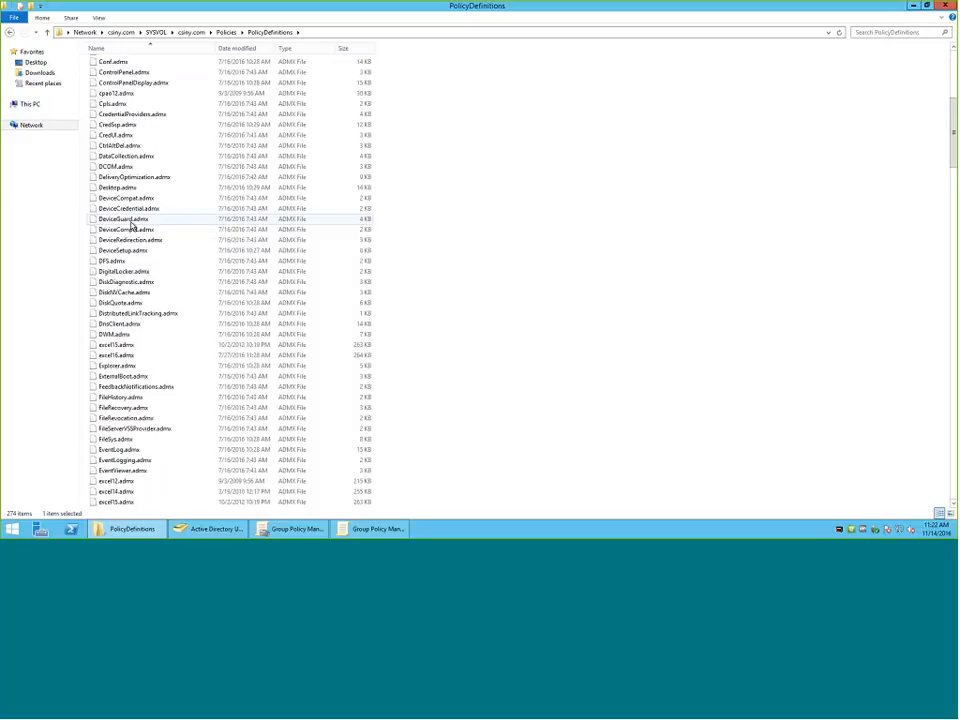
scroll(131, 230, up, 12)
scroll(131, 235, up, 2)
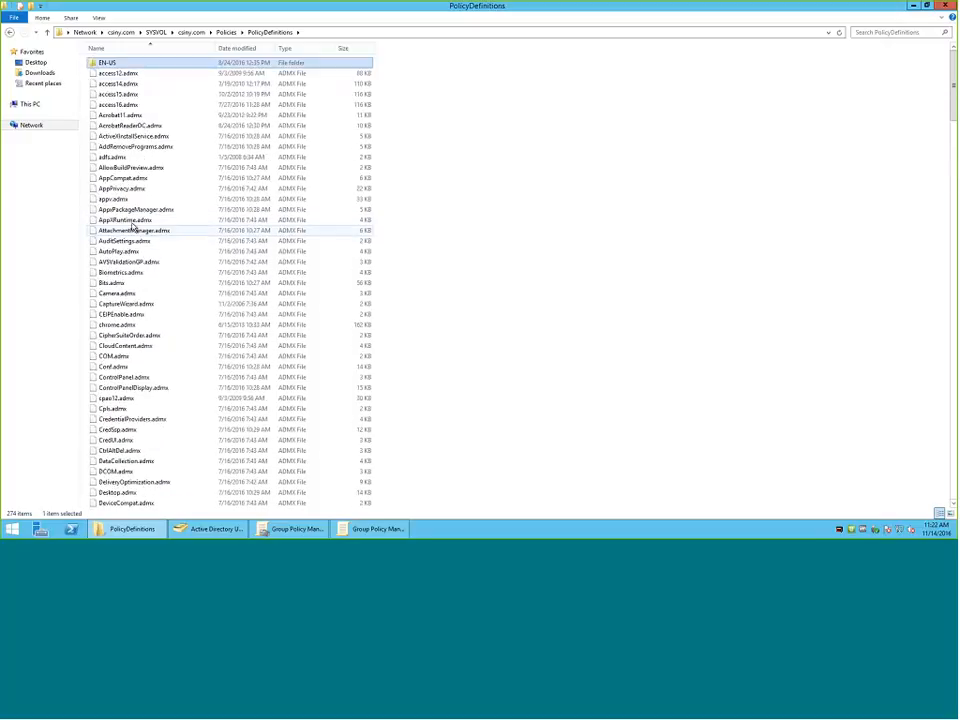
Point out the Acrobat11.admx template and reopen the EN-US folder with the matching ADML files.
click(133, 117)
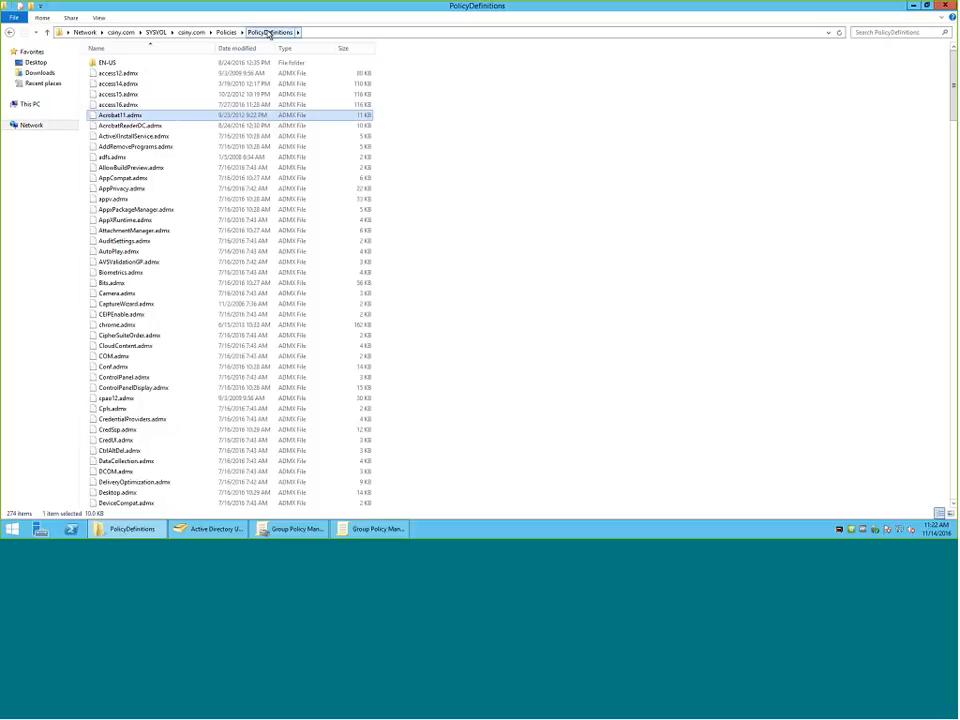
double_click(105, 63)
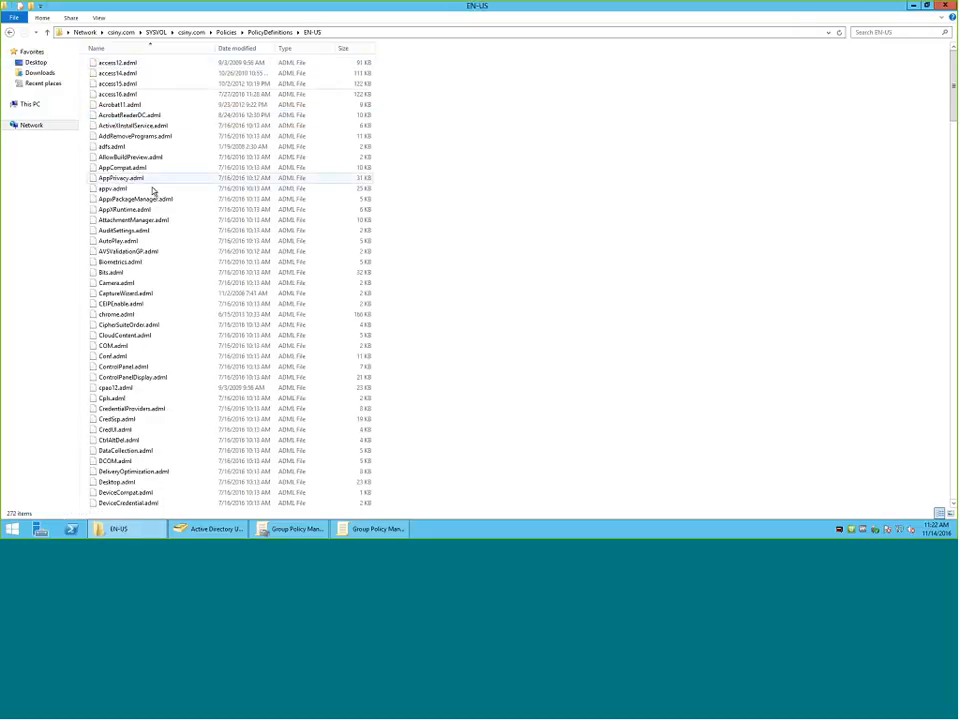
Select Acrobat11.adml among the EN-US language files and go back up to the PolicyDefinitions folder.
scroll(133, 192, down, 1)
scroll(129, 182, up, 1)
click(118, 104)
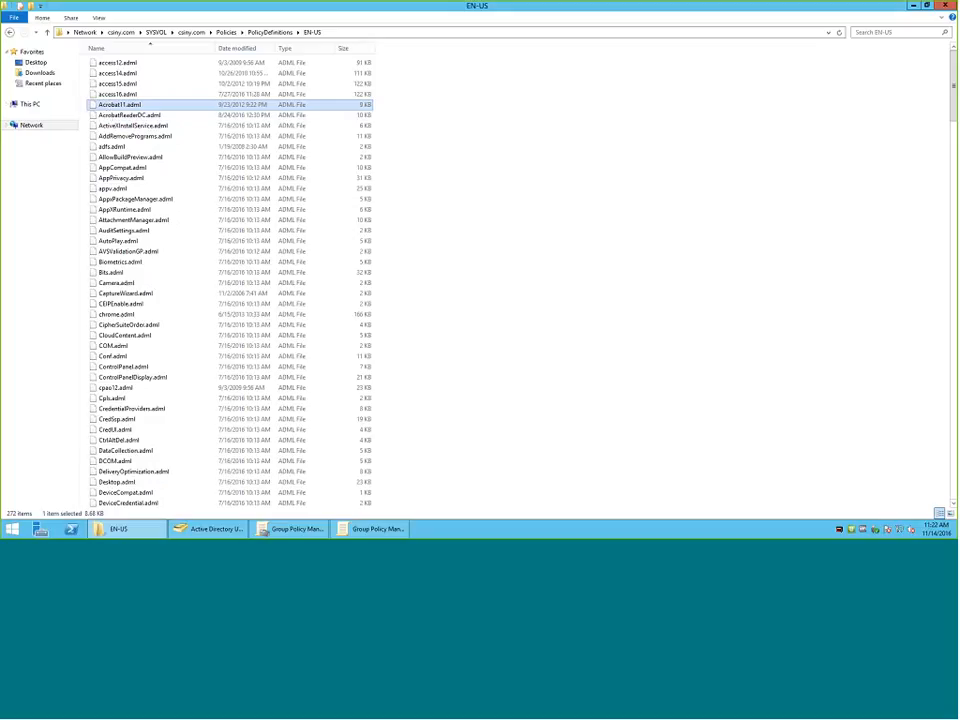
click(265, 33)
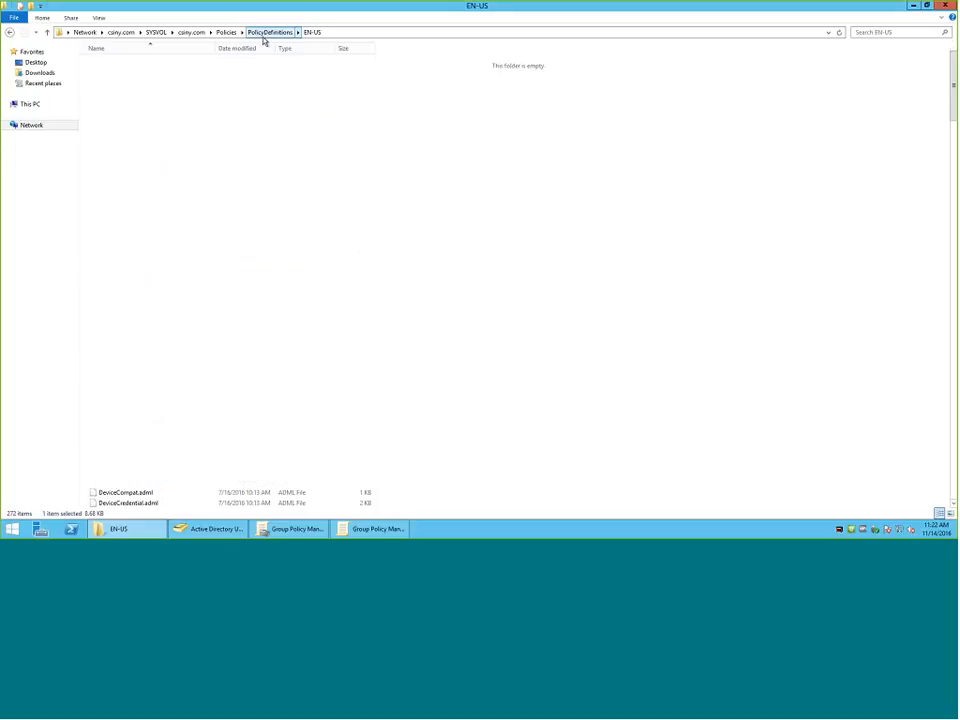
scroll(144, 229, down, 1)
scroll(144, 229, up, 1)
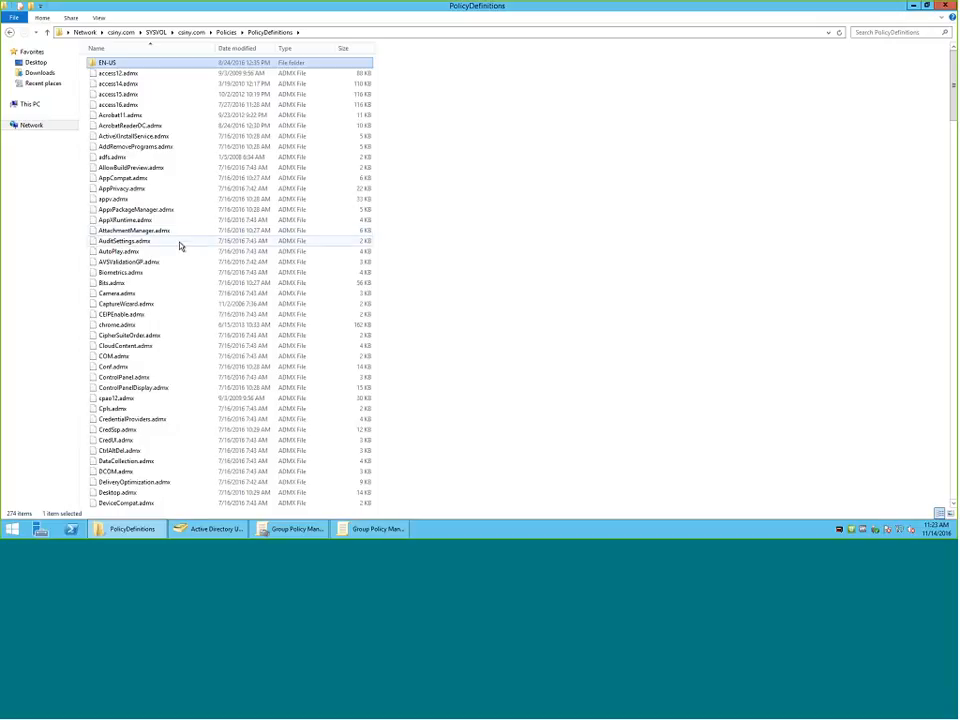
Select DataCollection.admx and look through the ADMX templates down to the Office, Project, Publisher and Reader11 files.
click(124, 461)
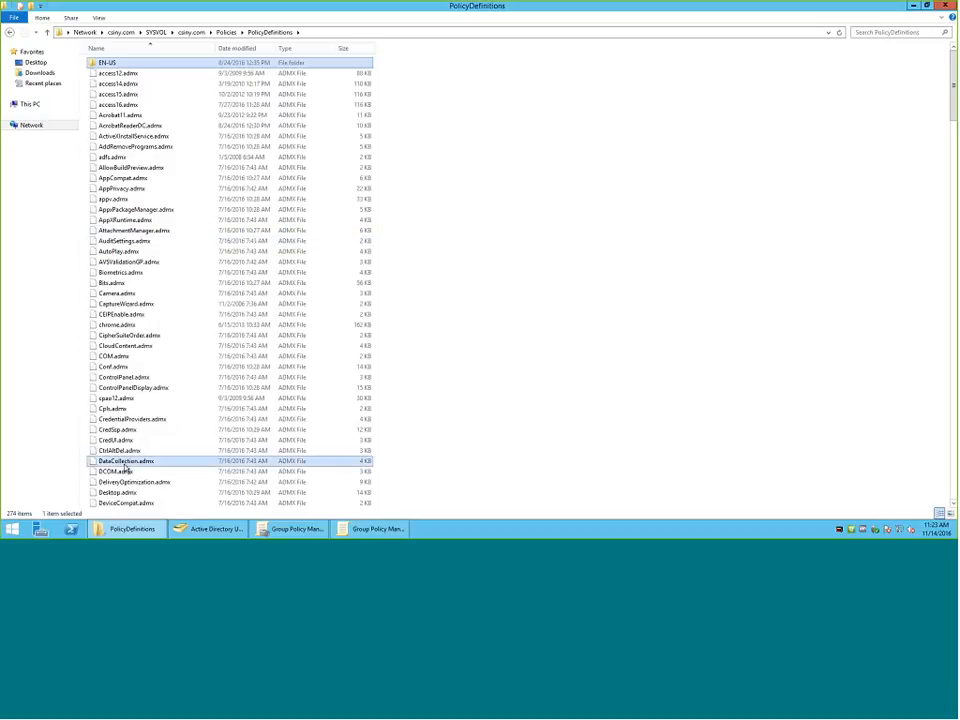
scroll(126, 476, down, 15)
scroll(126, 476, down, 13)
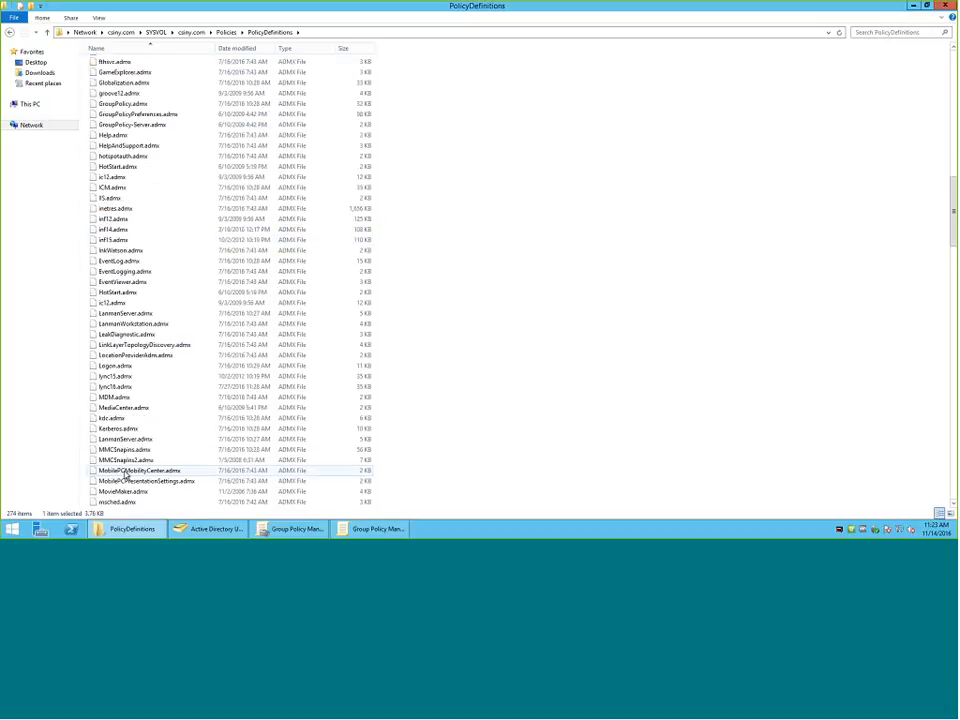
scroll(126, 476, up, 8)
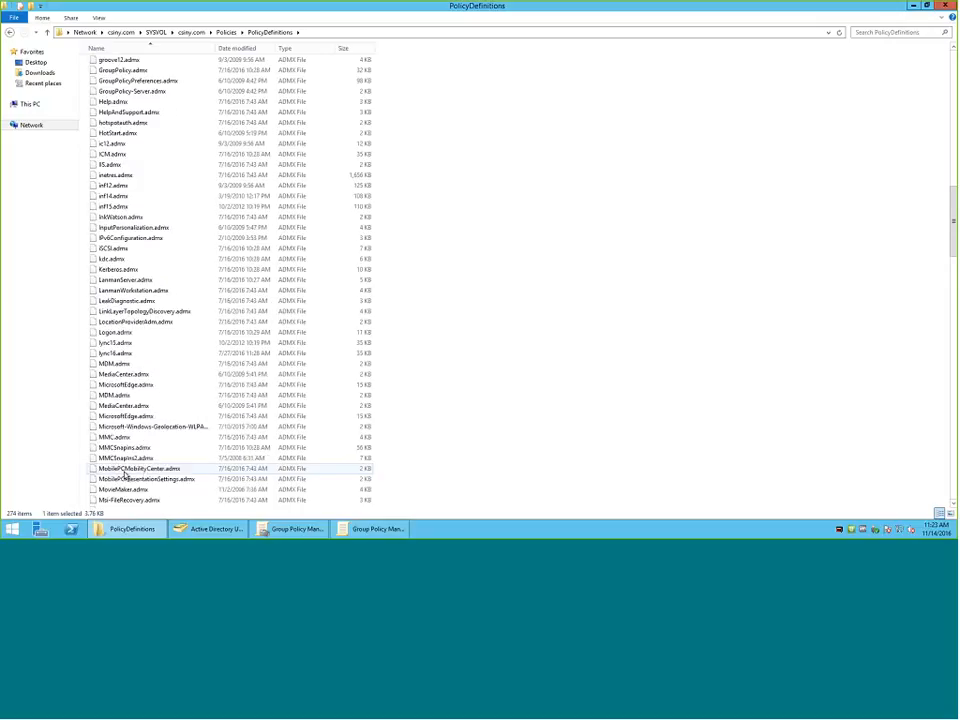
scroll(124, 476, down, 12)
scroll(122, 476, down, 10)
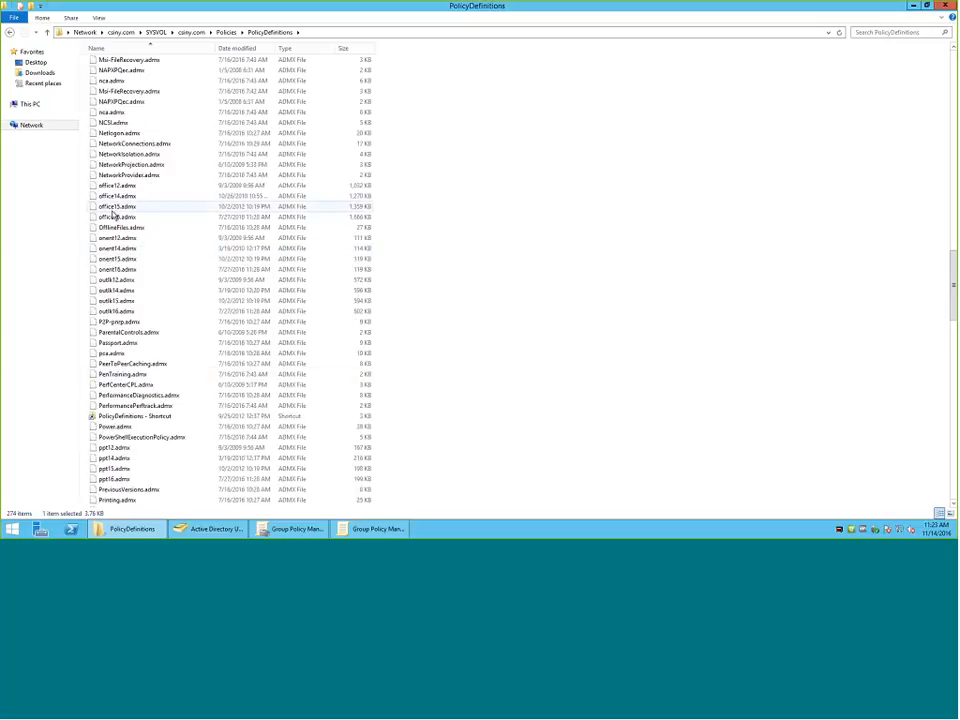
scroll(113, 221, down, 2)
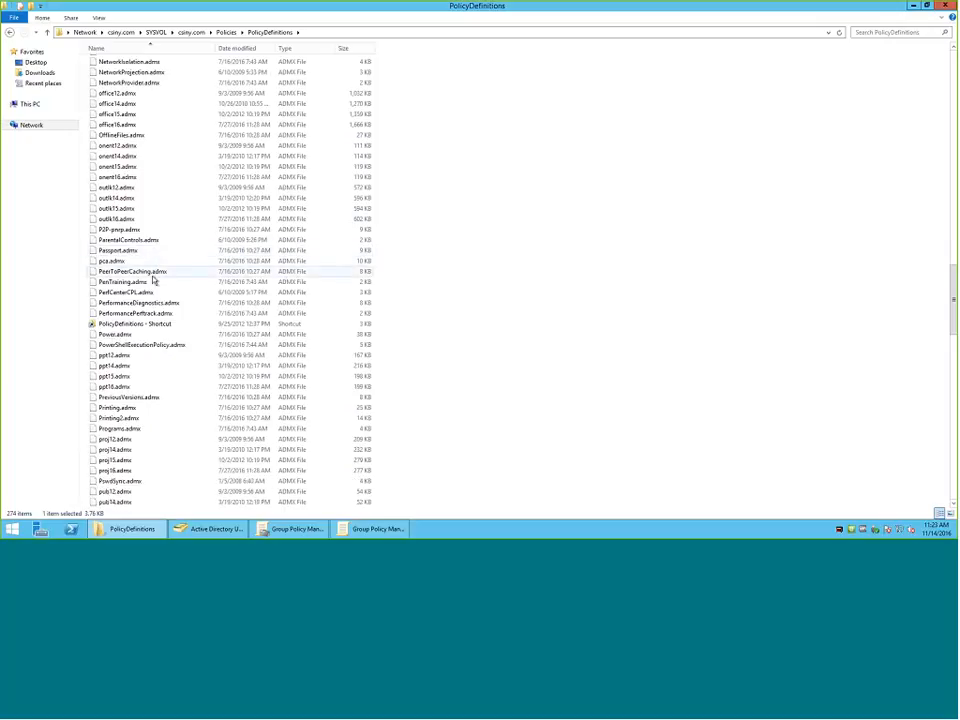
scroll(119, 130, down, 3)
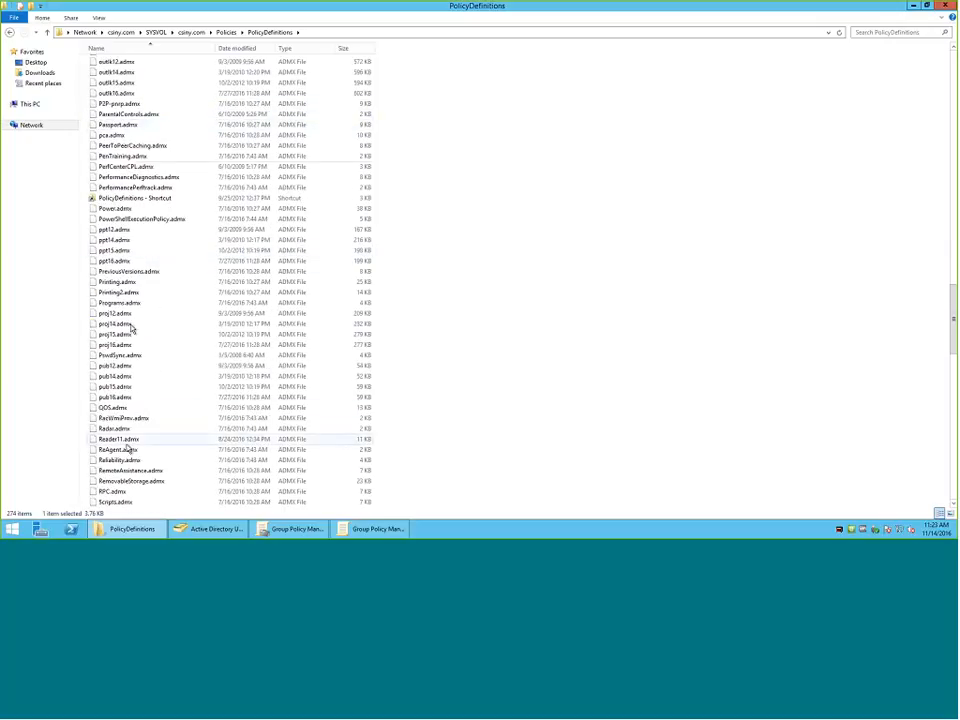
scroll(130, 450, down, 5)
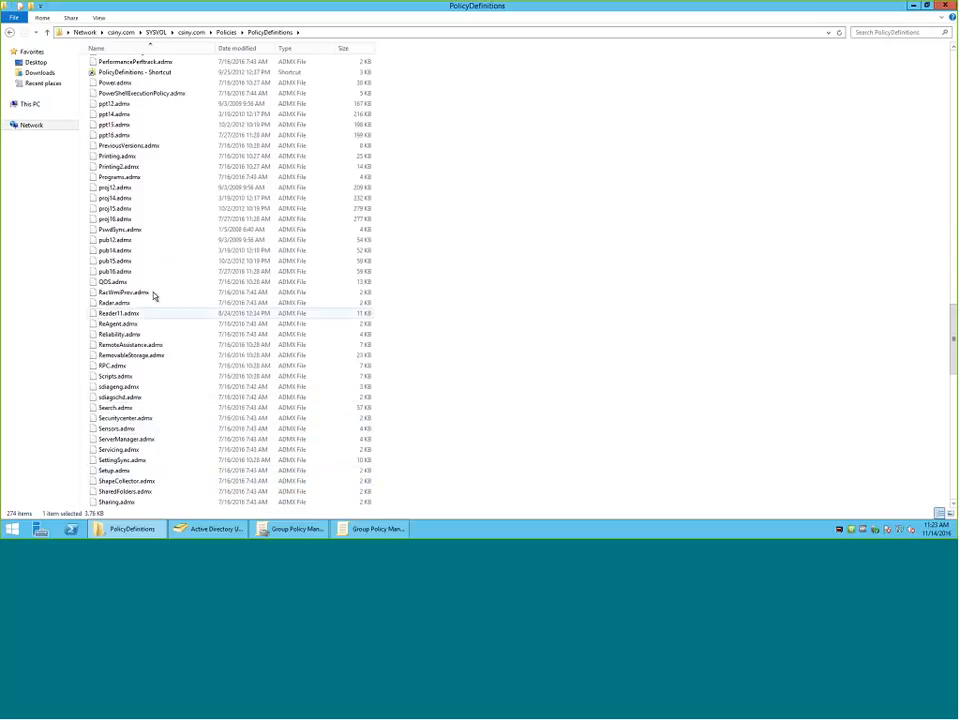
Look back up the ADMX list past the Office templates to the Group Policy and inetres.admx files.
scroll(146, 199, up, 4)
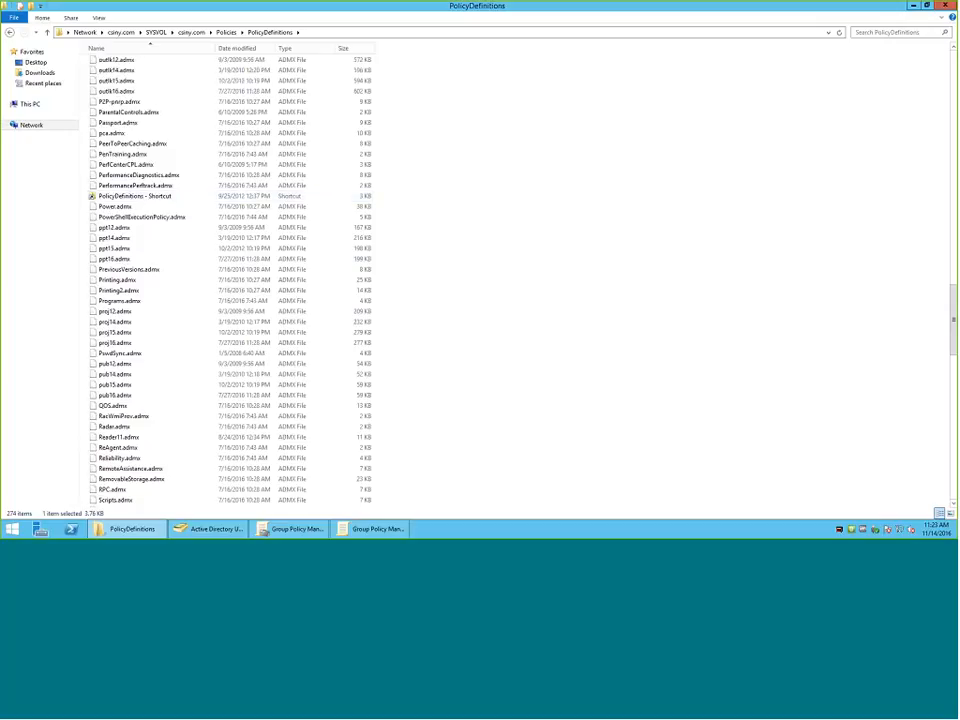
scroll(126, 147, up, 2)
scroll(126, 146, up, 2)
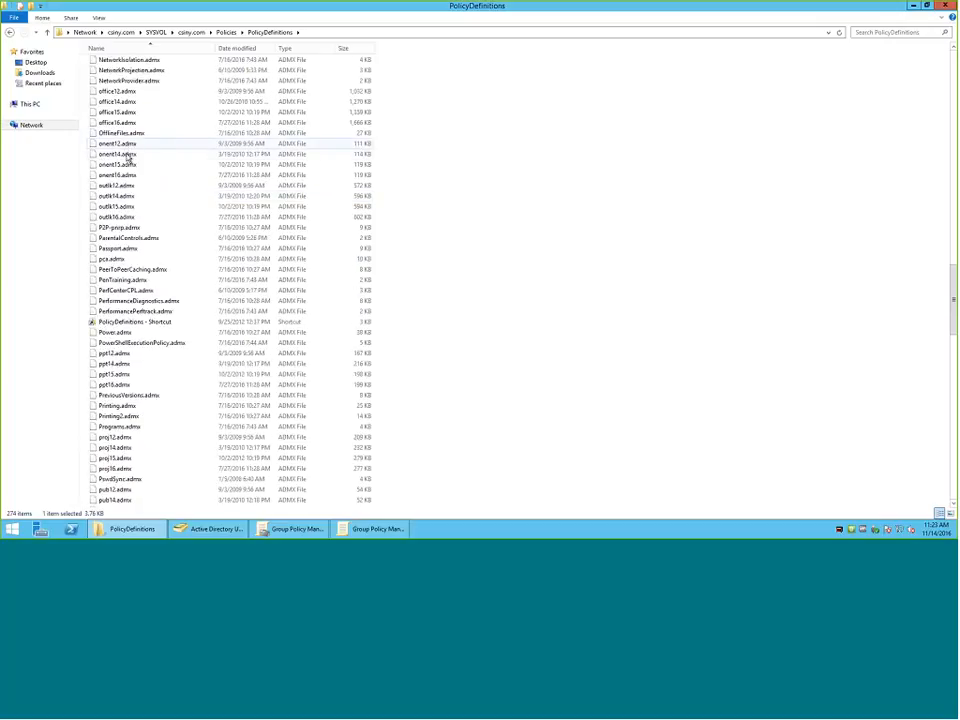
scroll(126, 150, up, 4)
scroll(127, 160, up, 3)
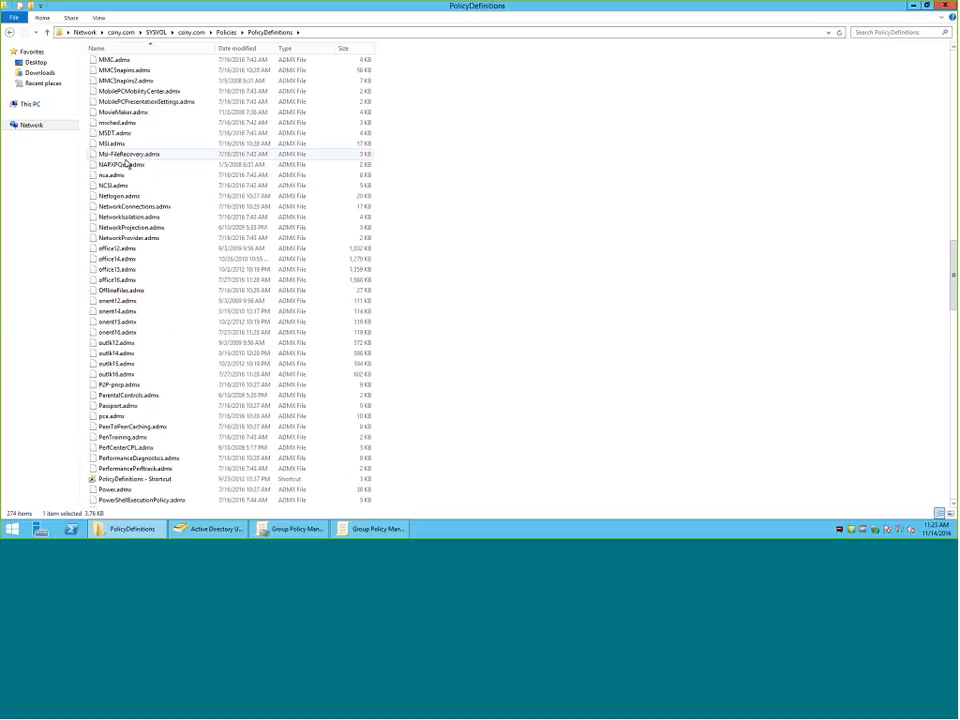
scroll(130, 188, up, 11)
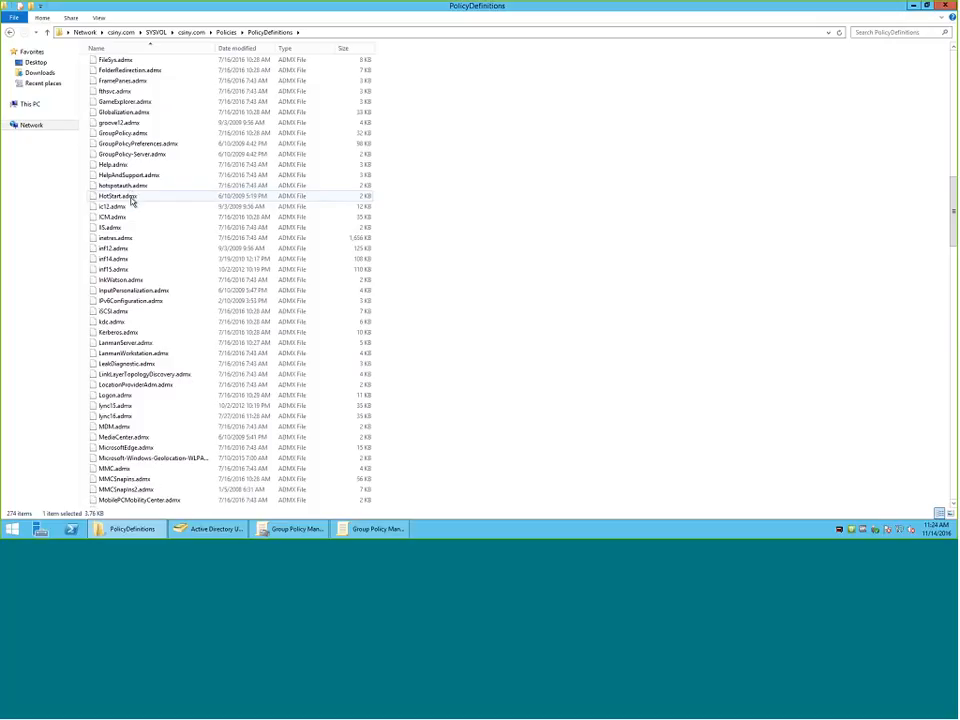
scroll(131, 203, down, 1)
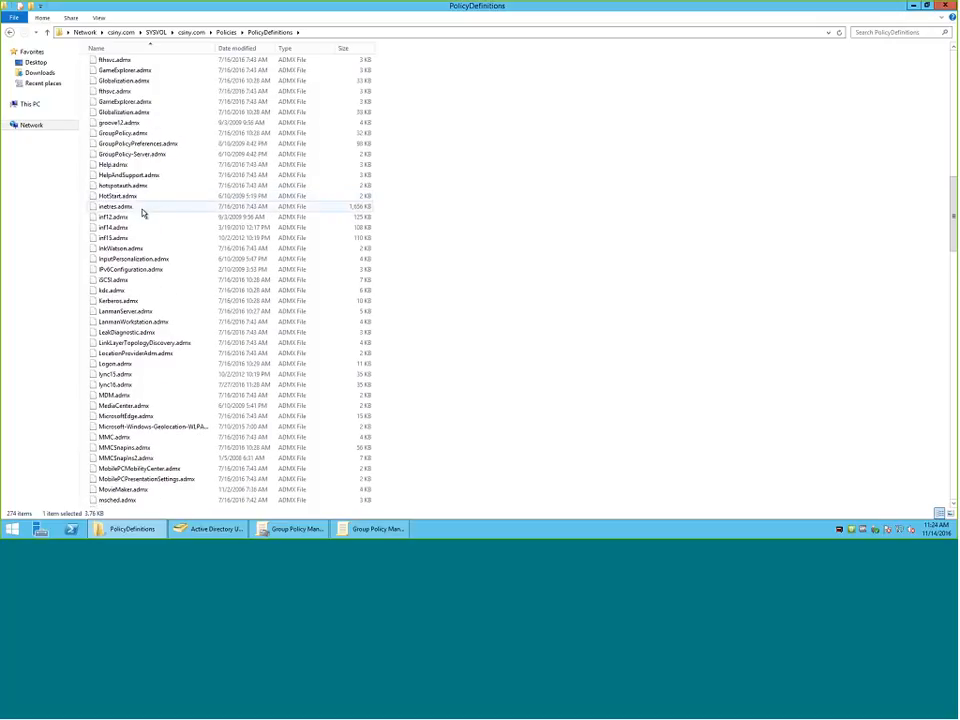
scroll(144, 212, up, 2)
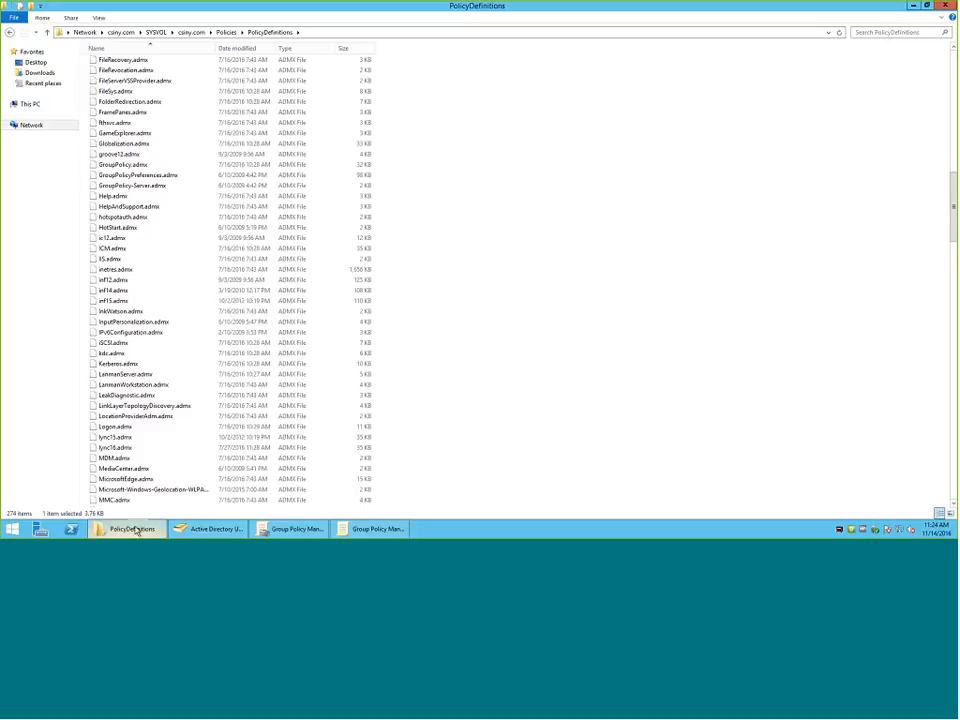
In Group Policy Management, edit the Adobe Settings GPO and expand Administrative Templates under the Computer Configuration policies, dismissing the template warnings.
click(292, 528)
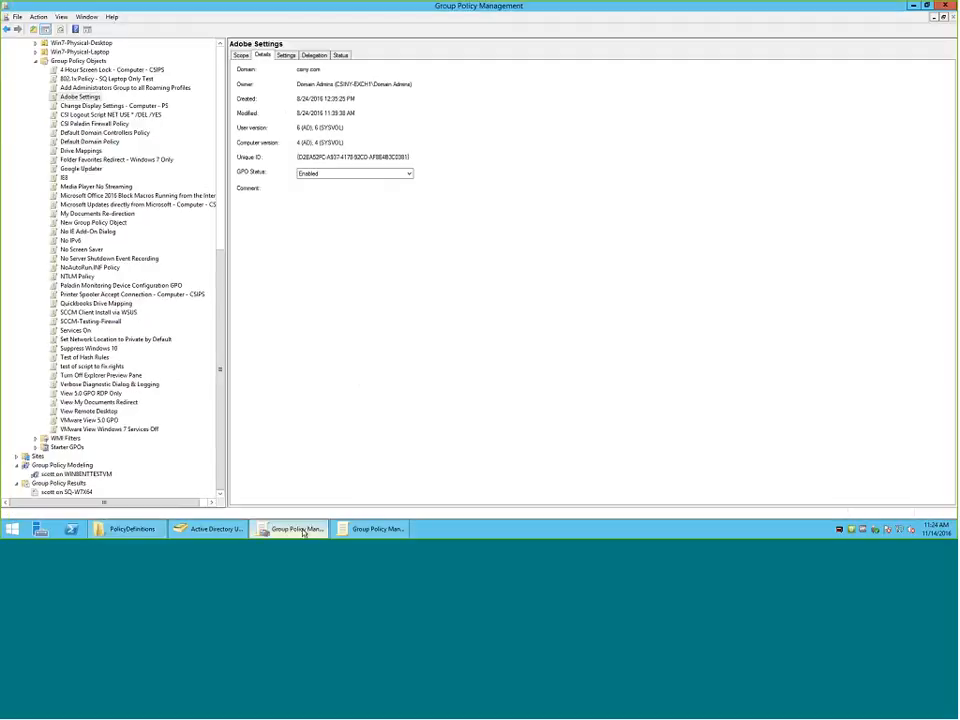
right_click(85, 97)
click(125, 107)
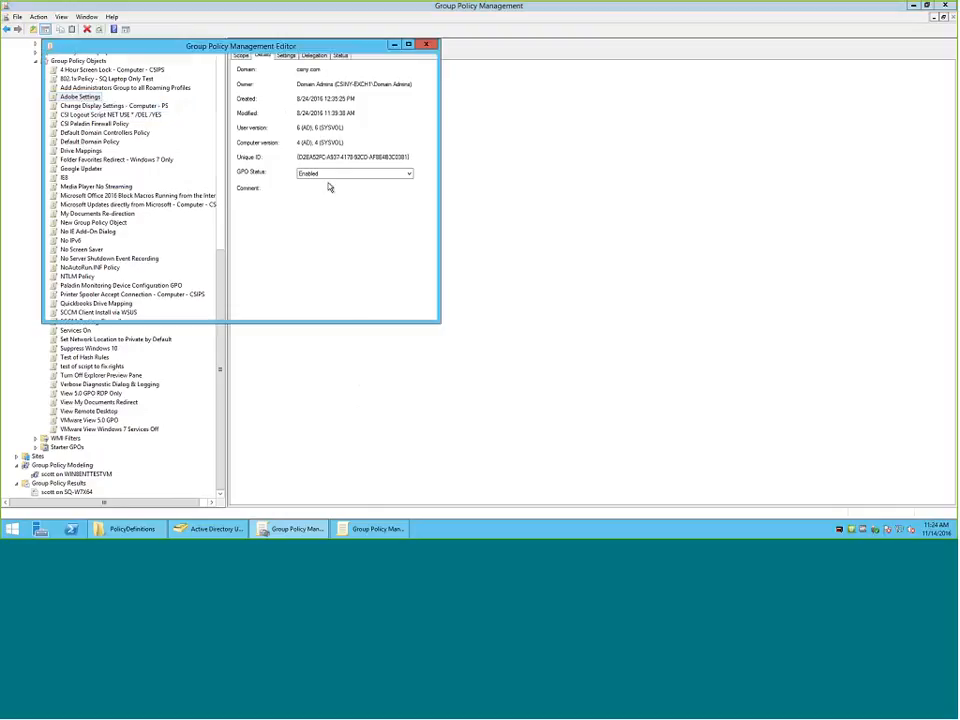
click(62, 103)
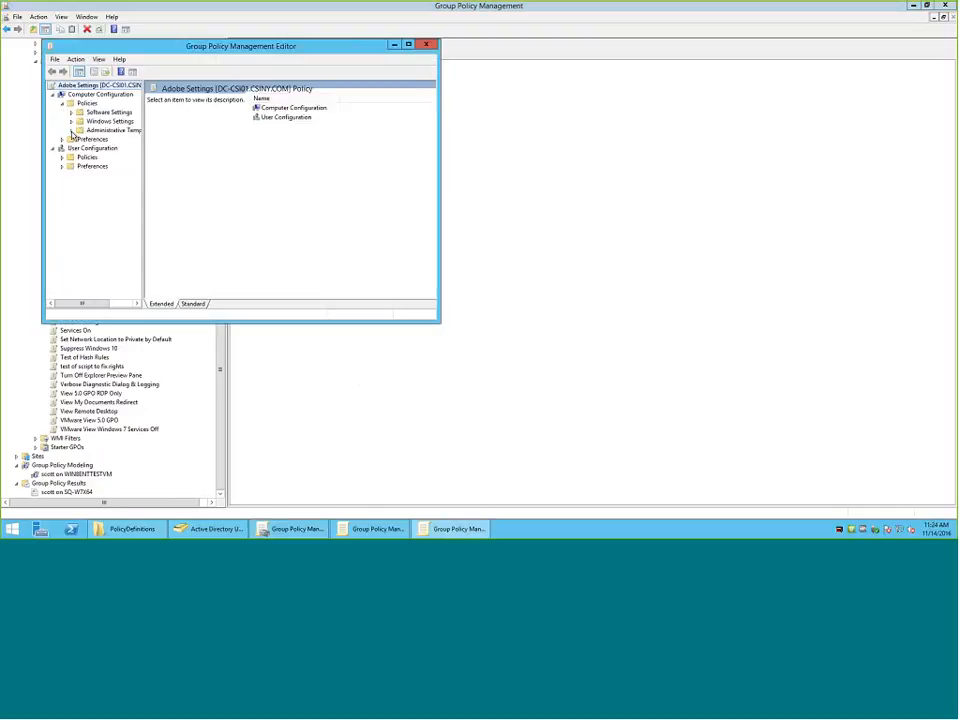
click(101, 130)
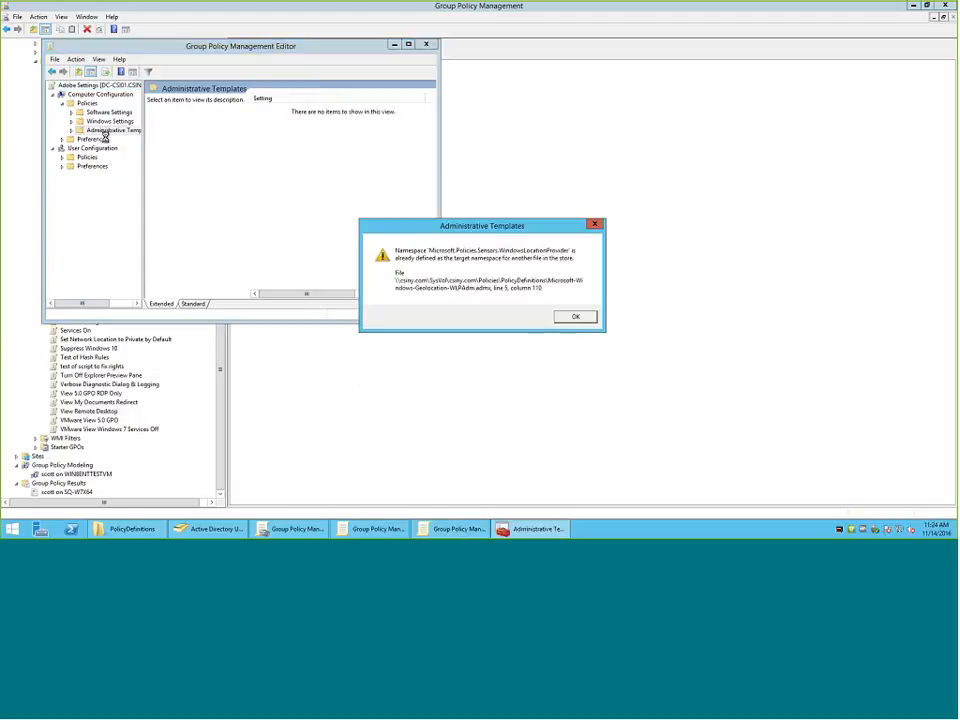
click(575, 316)
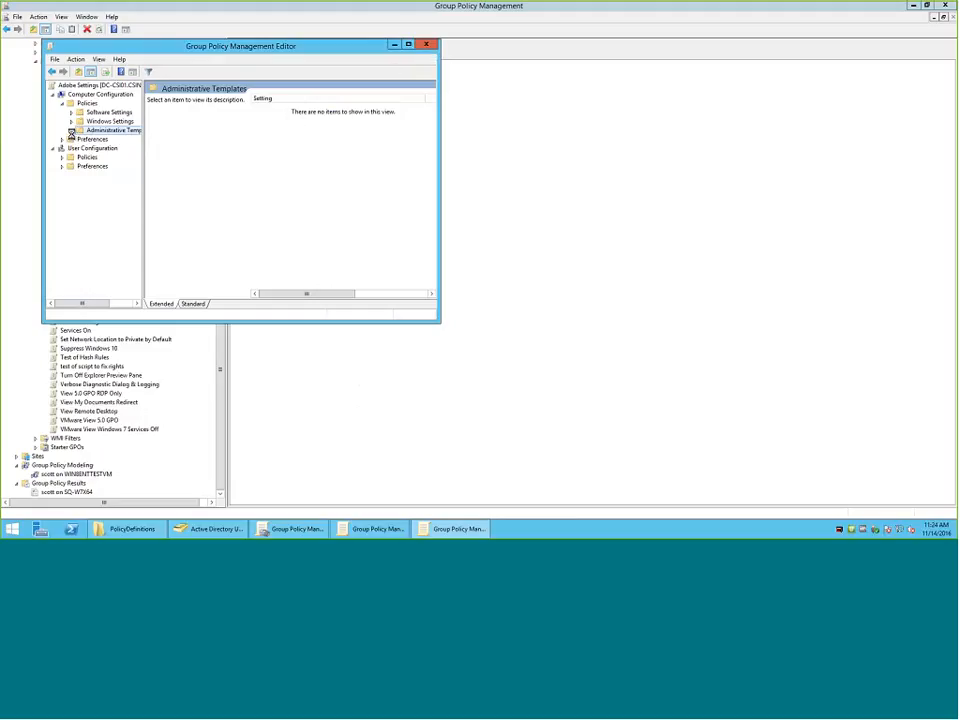
click(574, 315)
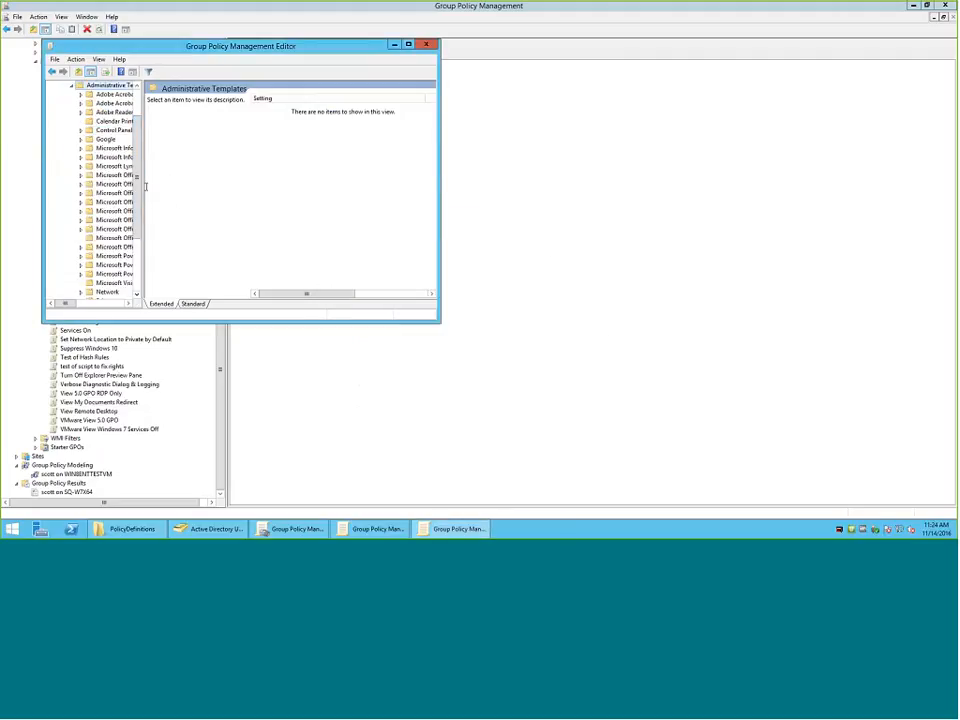
Widen the editor's tree pane, review the Administrative Templates folders supplied by the ADMX files, and close the editor.
drag(146, 191, 285, 210)
scroll(278, 277, down, 4)
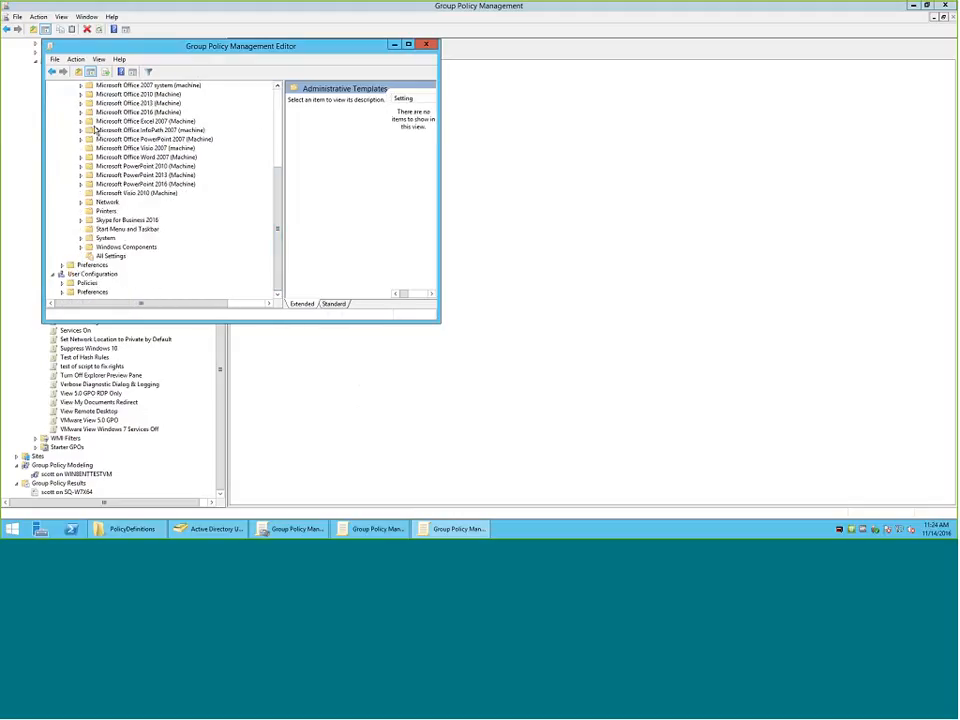
scroll(280, 110, up, 5)
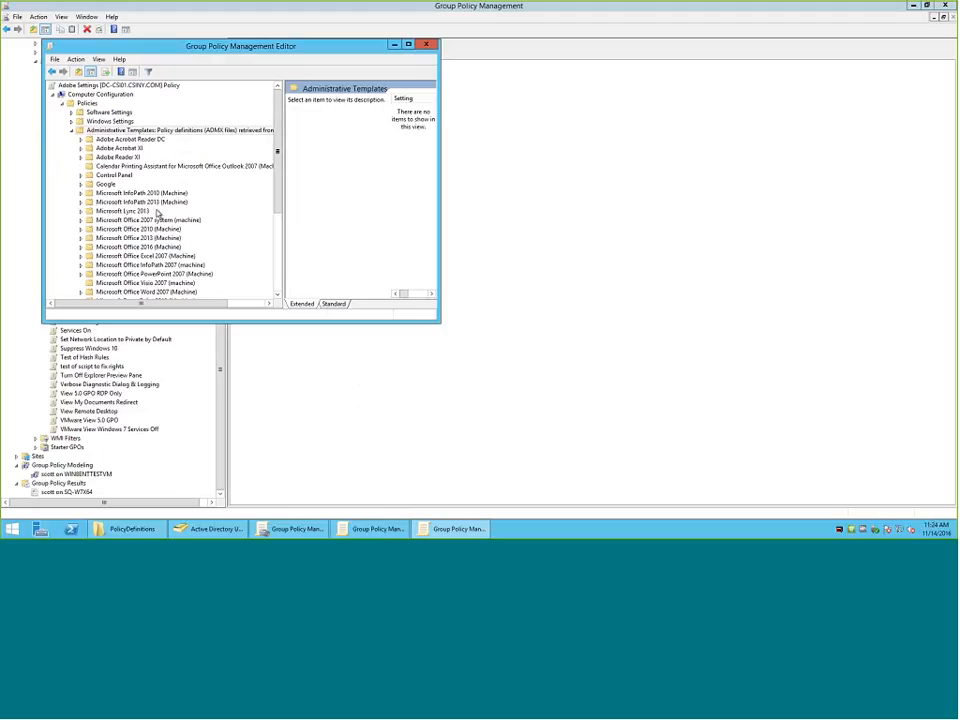
scroll(127, 290, down, 5)
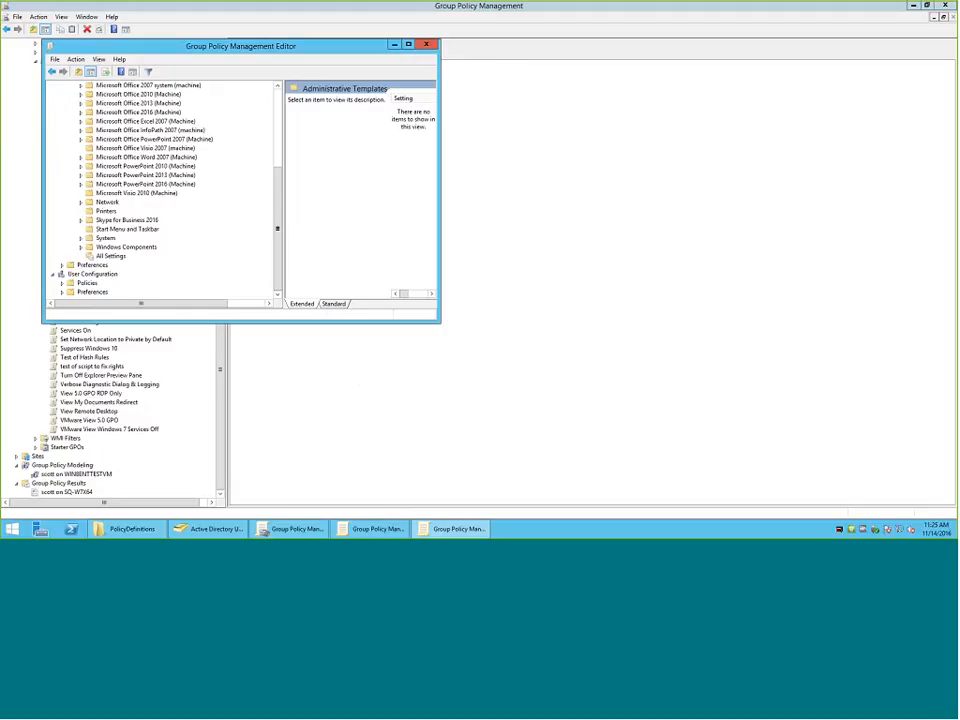
drag(277, 194, 277, 116)
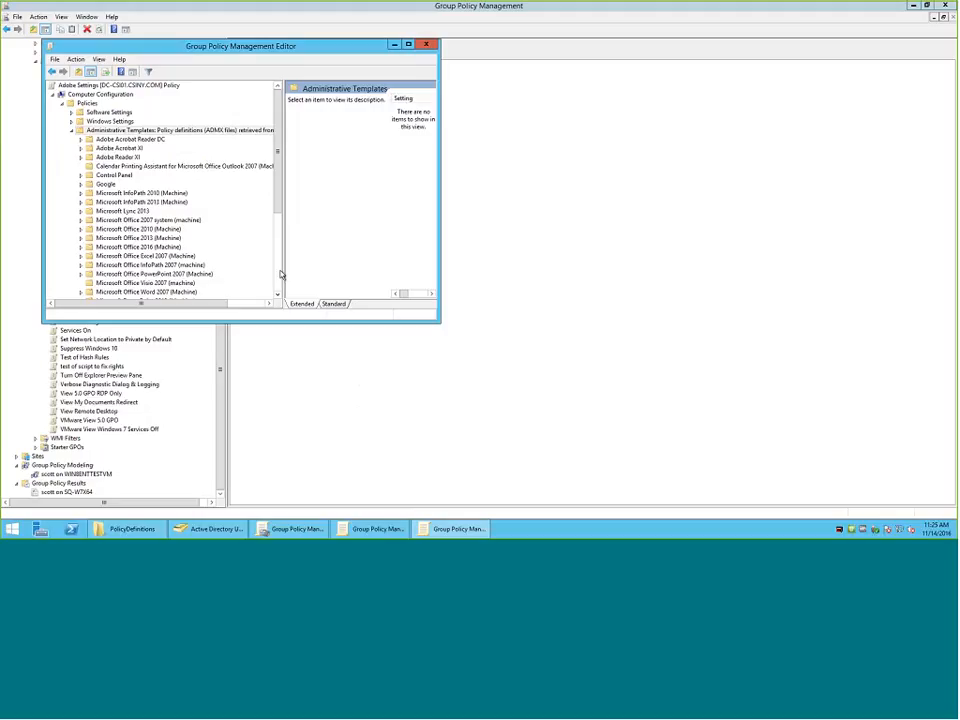
scroll(279, 272, down, 5)
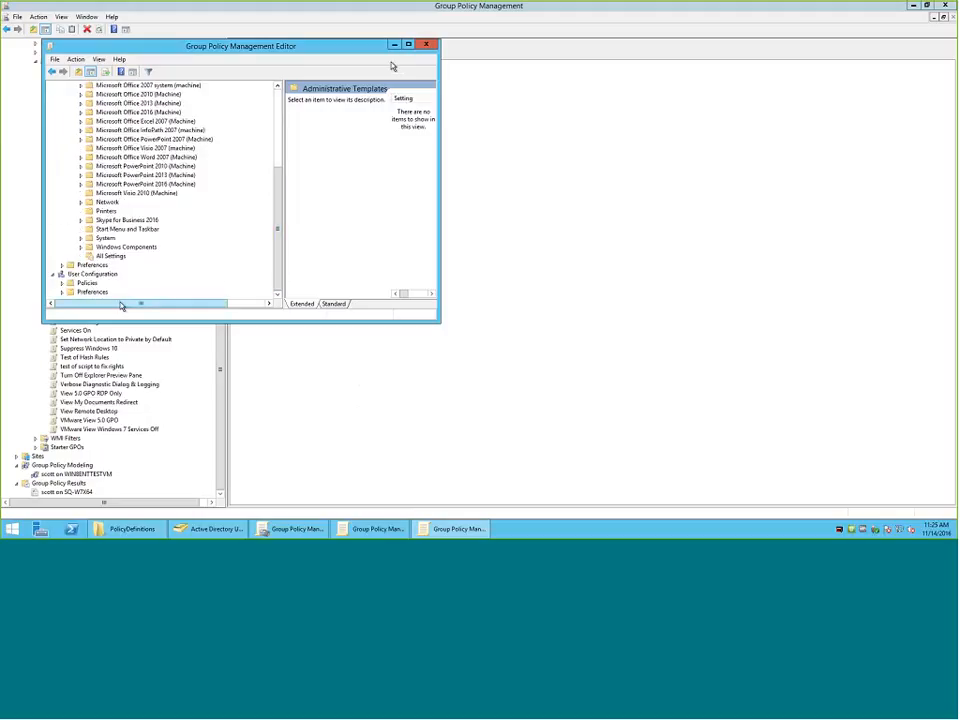
click(426, 44)
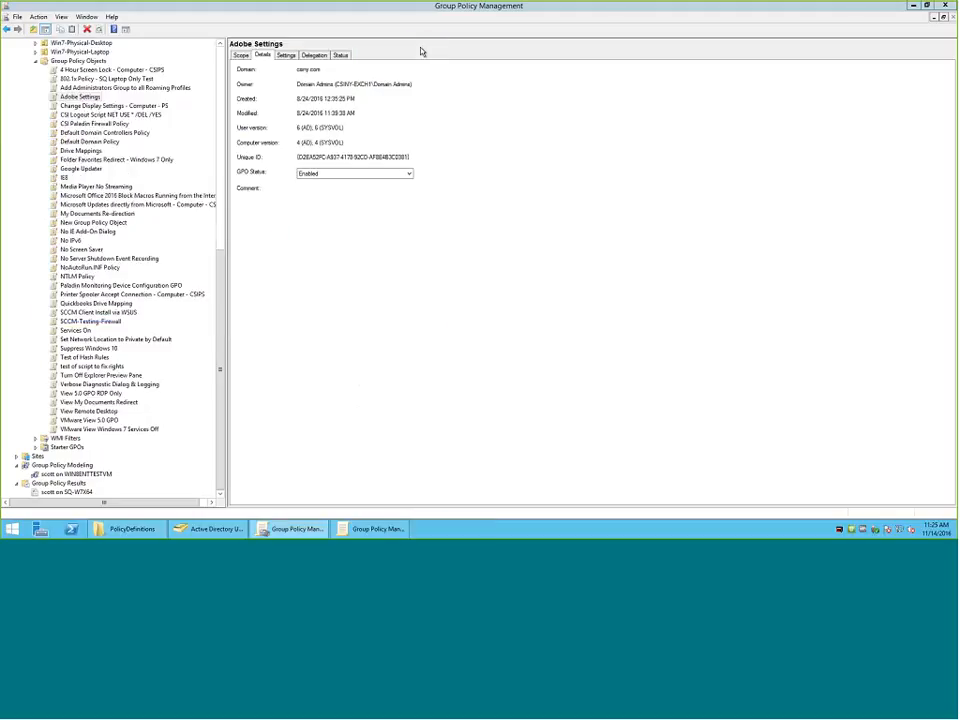
Switch to File Explorer, open the local C:\windows\PolicyDefinitions folder in a second window, and place it beside the SYSVOL PolicyDefinitions list.
click(140, 530)
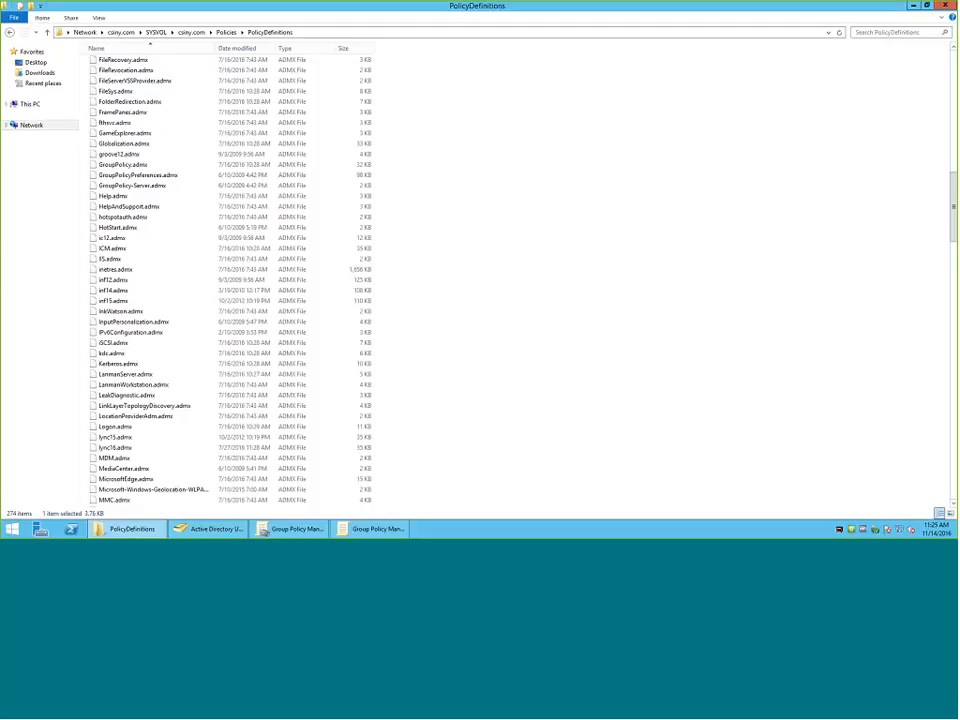
click(9, 526)
text(c)
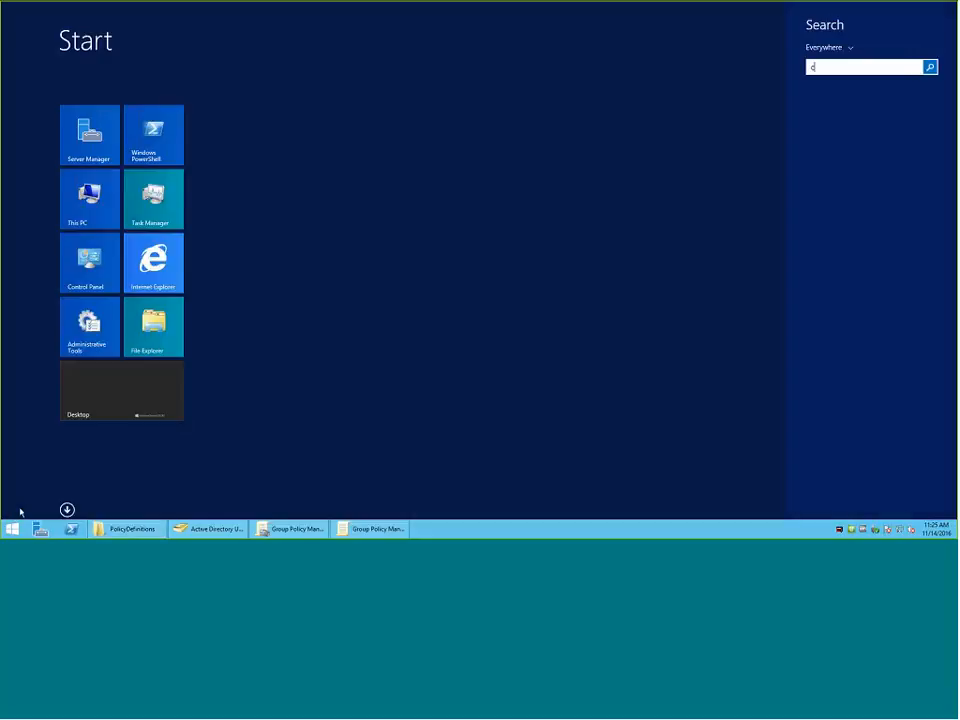
text(:\windows)
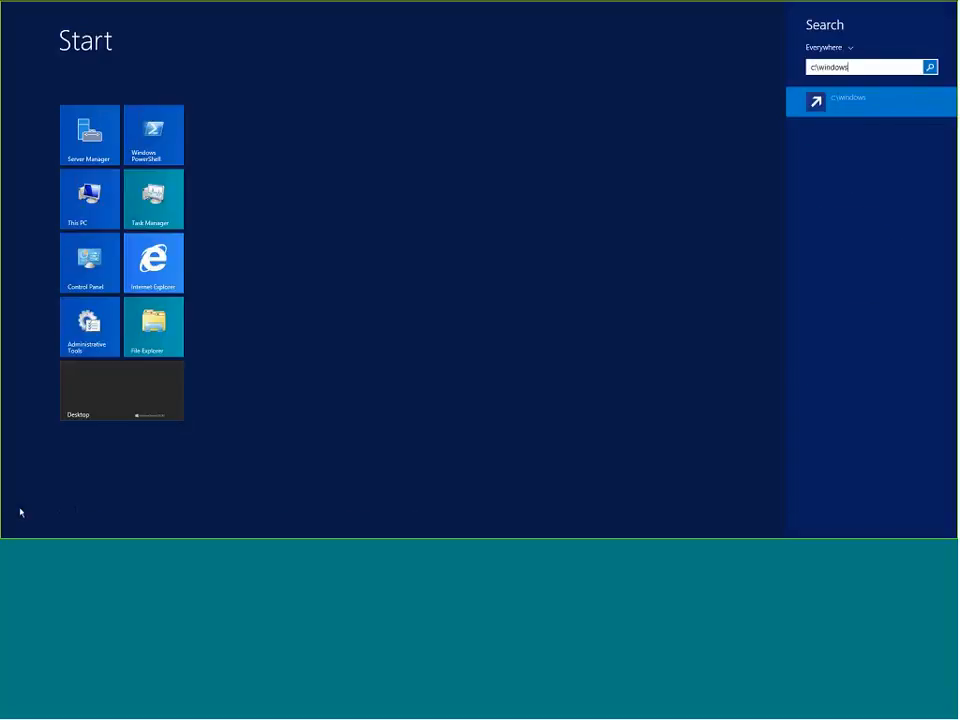
key(Return)
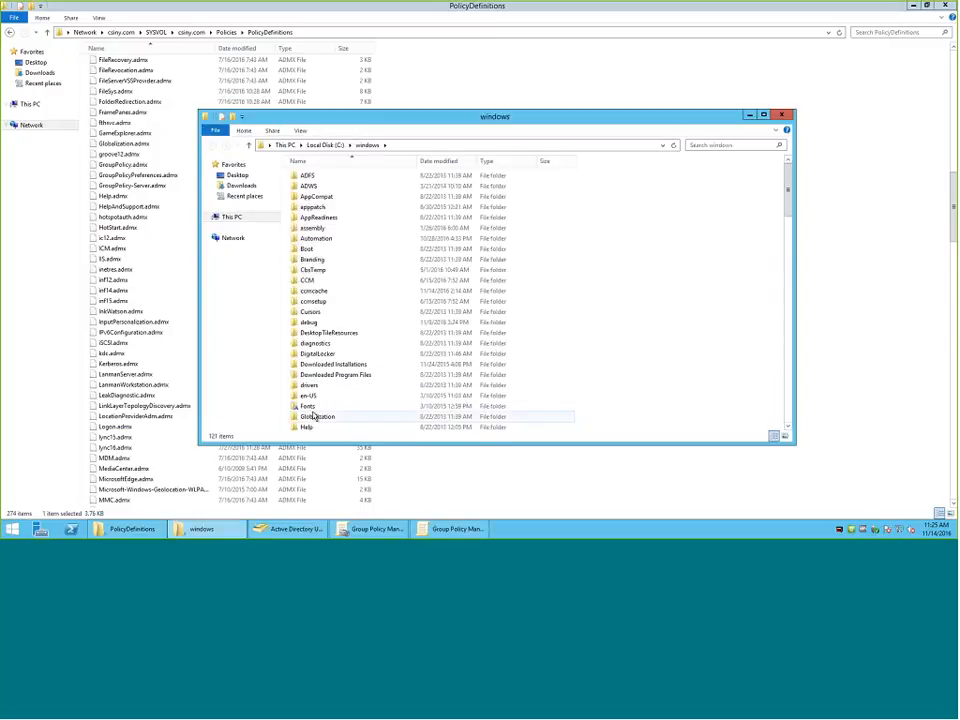
scroll(313, 416, down, 7)
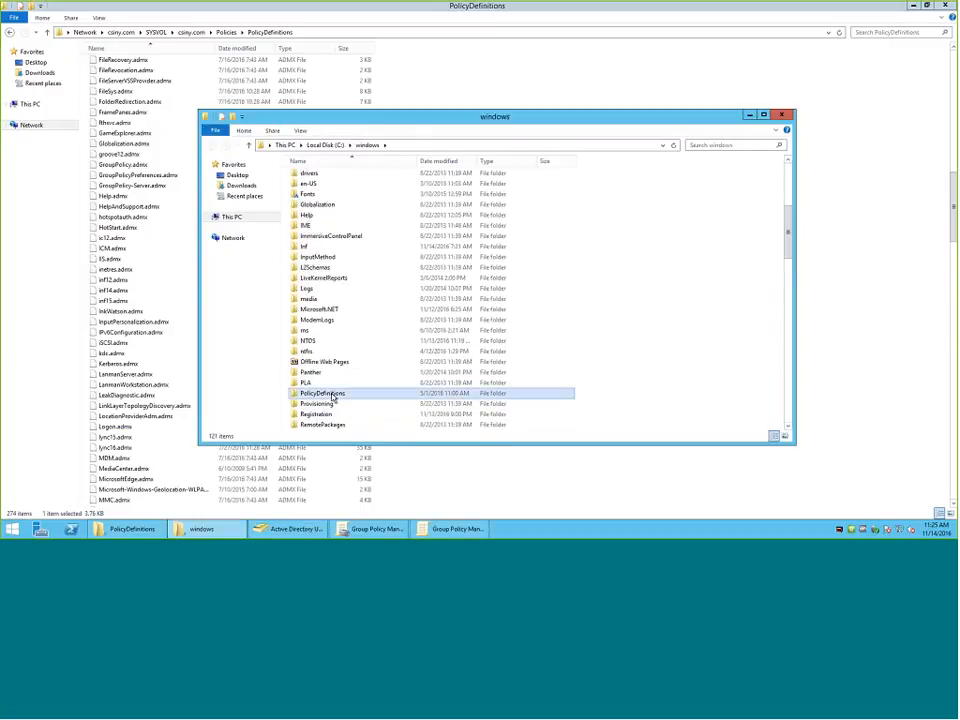
double_click(322, 393)
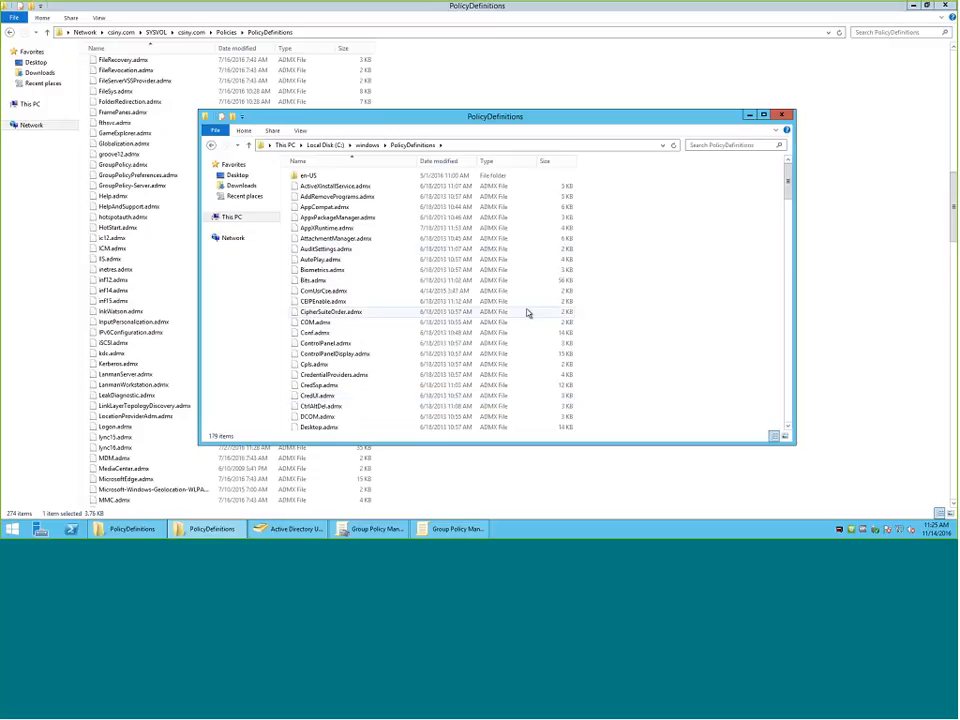
drag(448, 119, 550, 125)
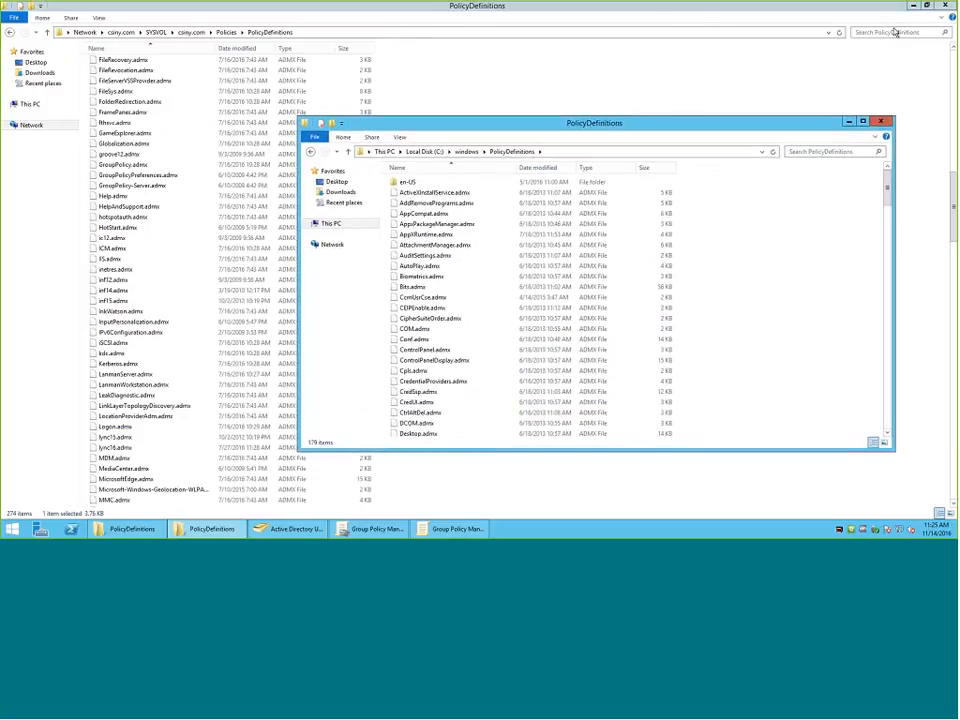
Select all items in the local PolicyDefinitions folder, and sort the SYSVOL PolicyDefinitions list by date modified, newest first.
click(455, 268)
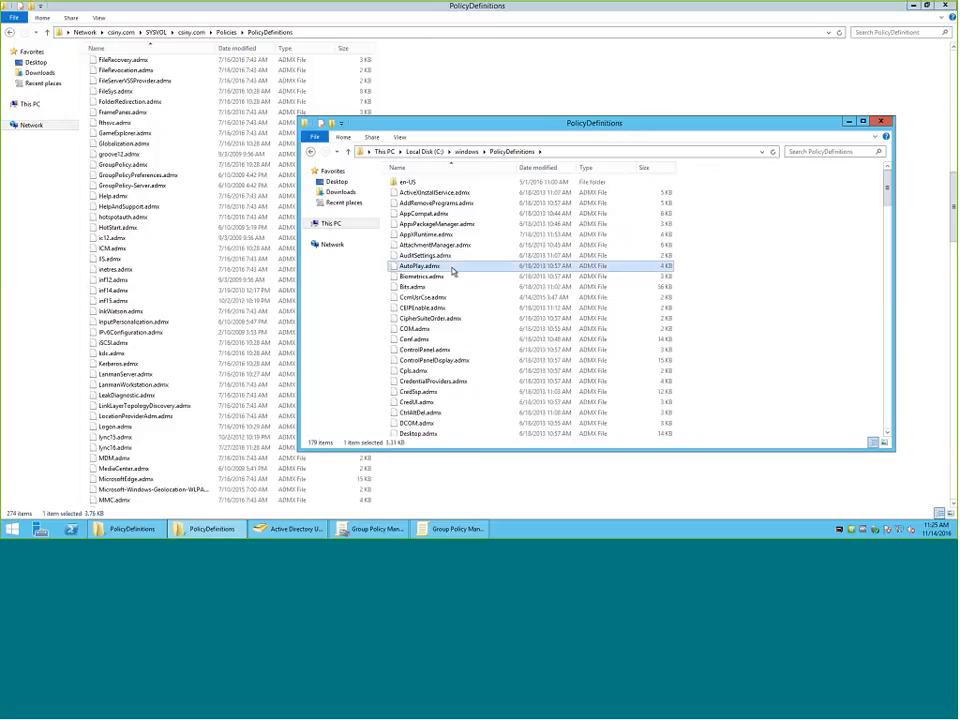
key(ctrl+a)
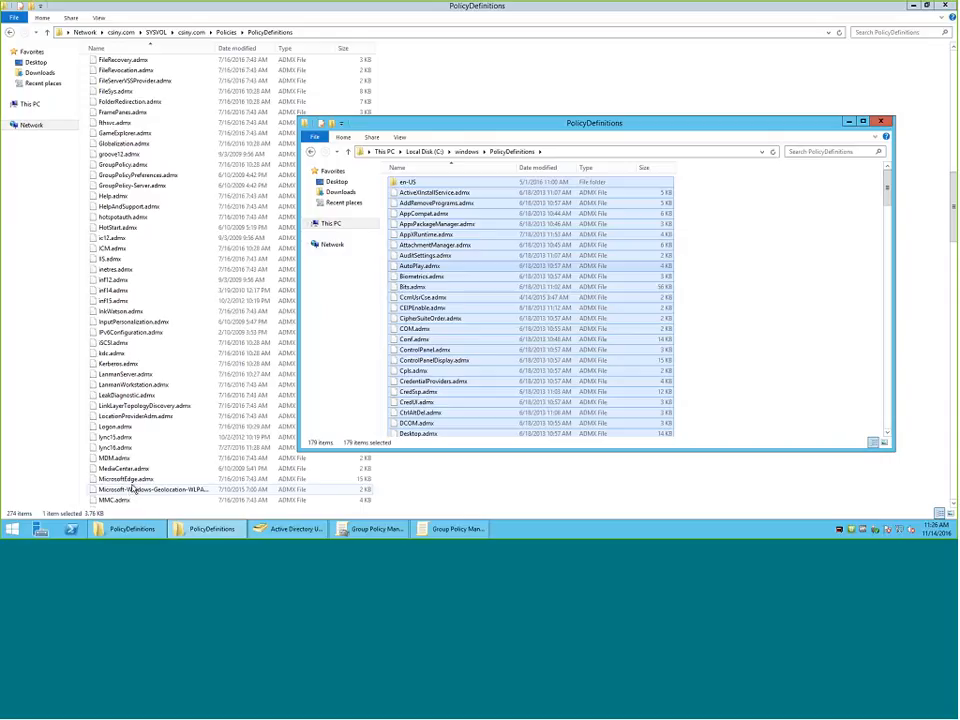
click(246, 50)
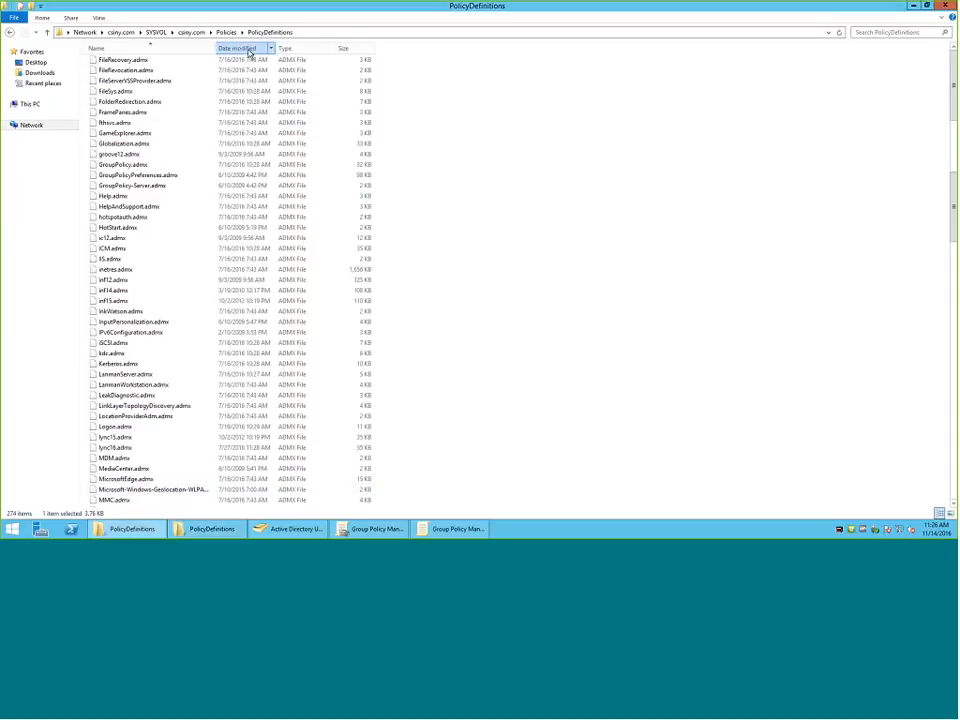
scroll(172, 143, up, 20)
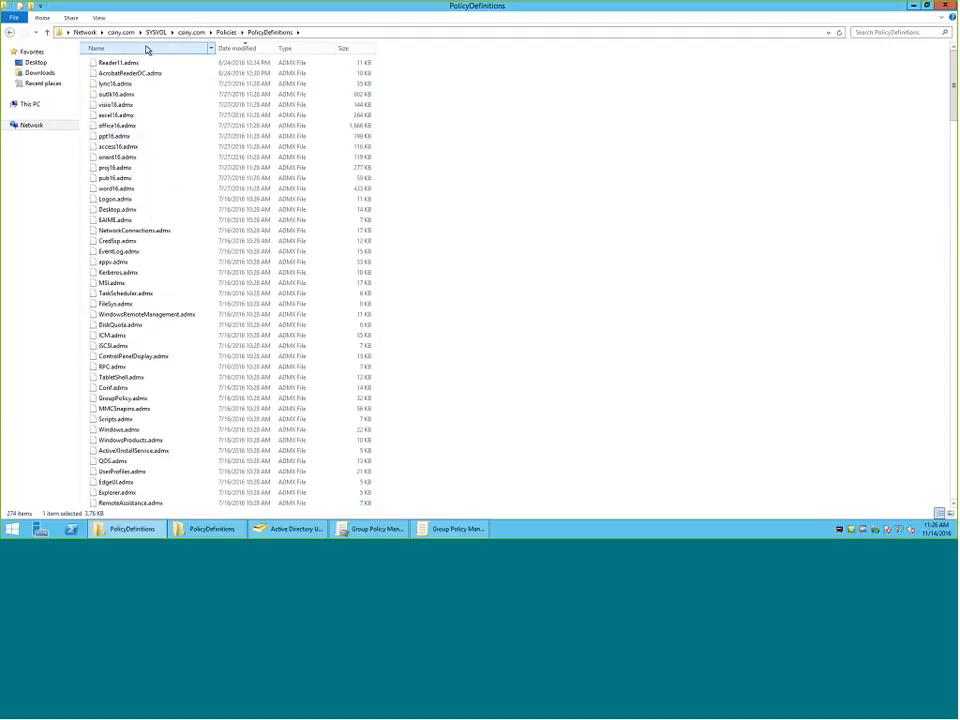
Show the SYSVOL PolicyDefinitions path, examine the dates down the ADMX file list, and minimize that window.
click(321, 32)
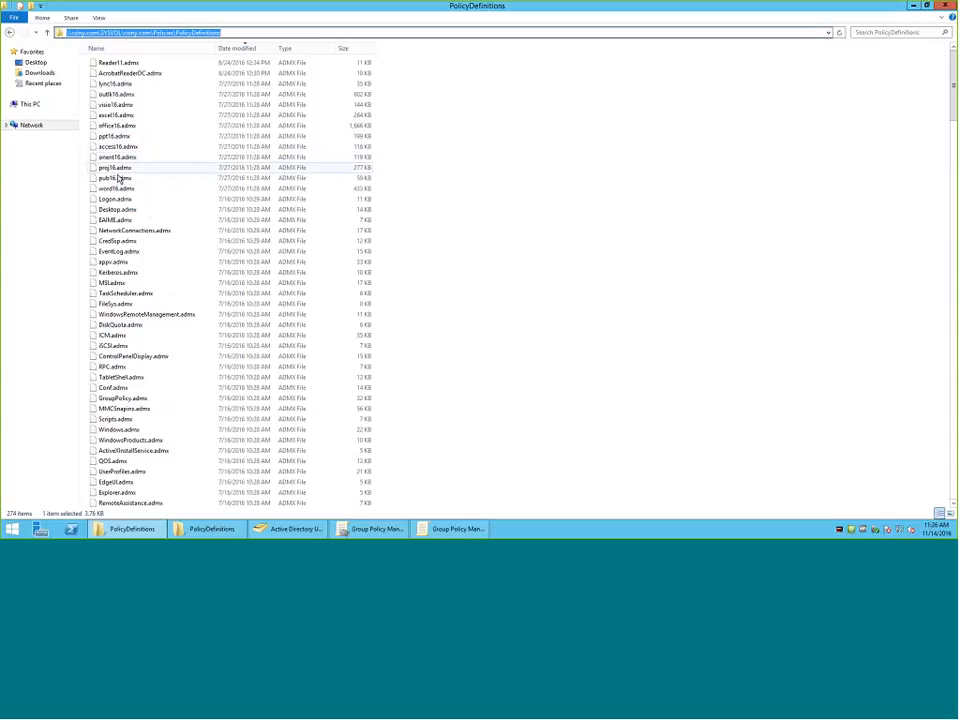
click(215, 177)
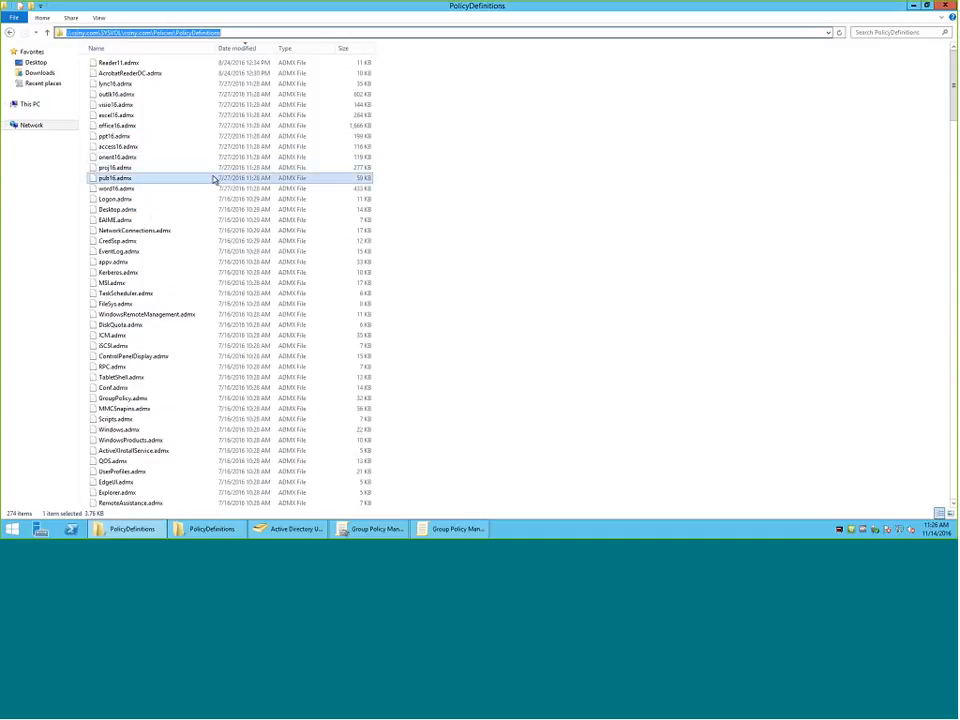
scroll(215, 180, down, 12)
scroll(215, 180, down, 20)
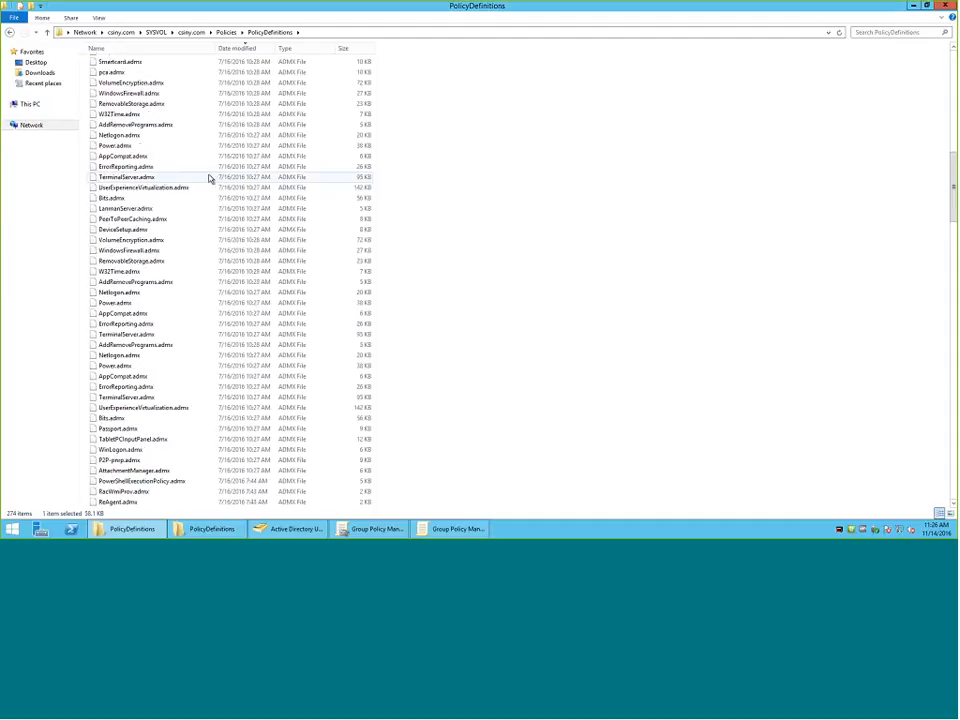
scroll(202, 182, down, 8)
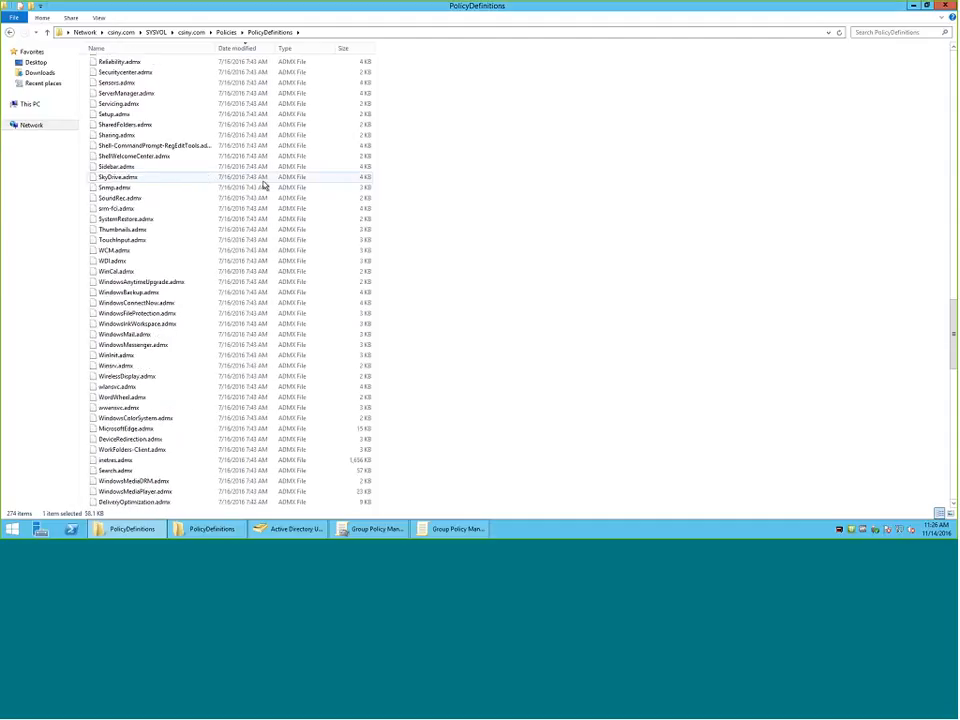
scroll(260, 188, down, 4)
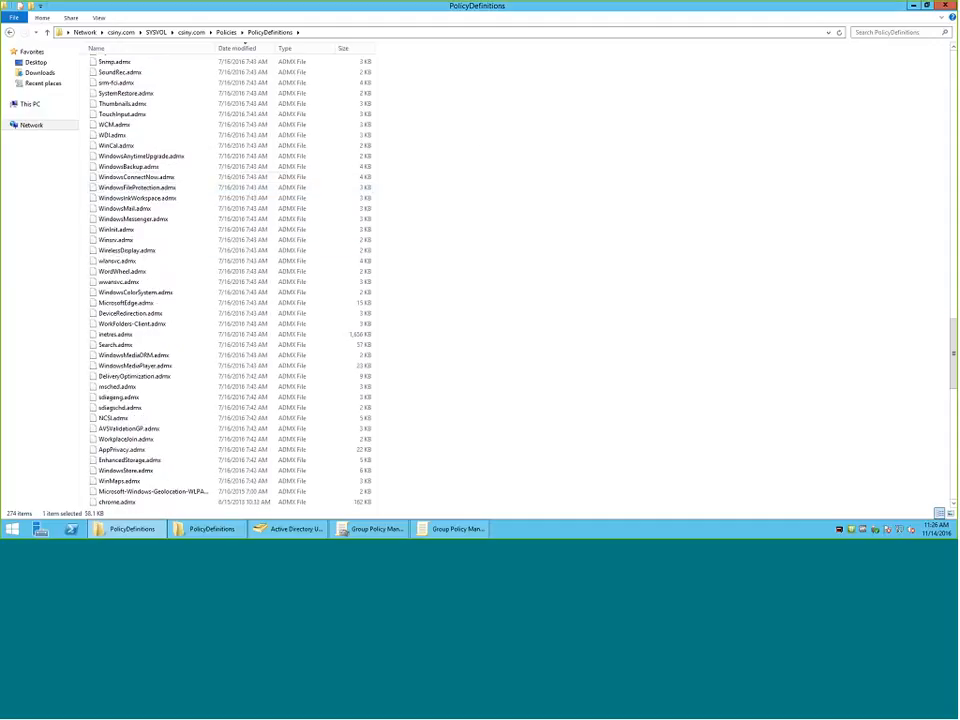
click(912, 8)
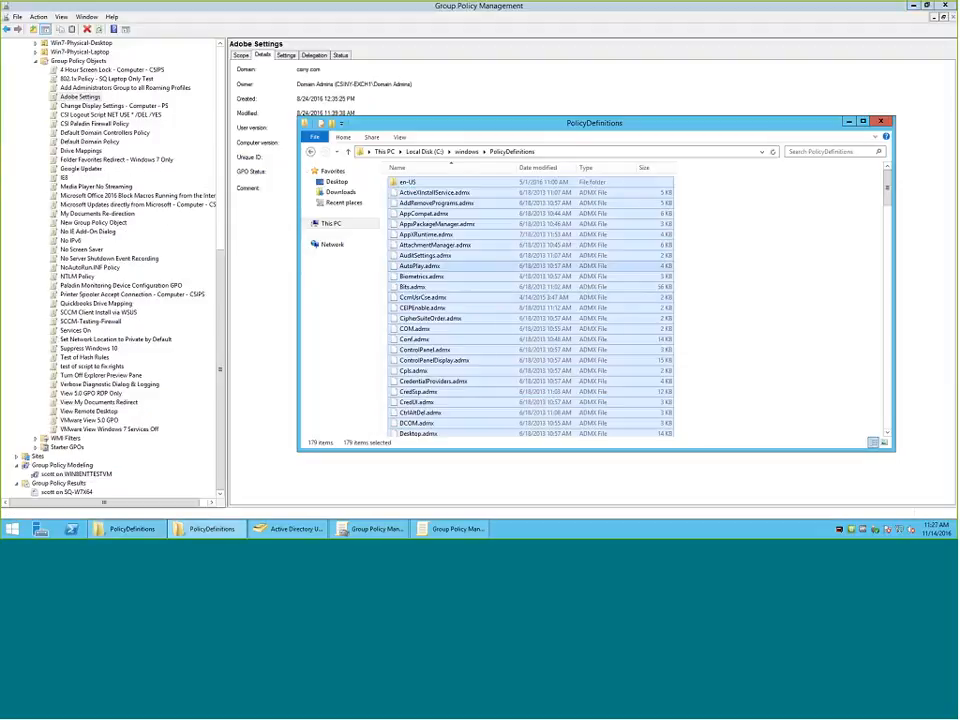
Edit the Adobe Settings GPO and expand Administrative Templates under the Computer Configuration policies, dismissing the namespace warnings.
right_click(92, 97)
click(101, 102)
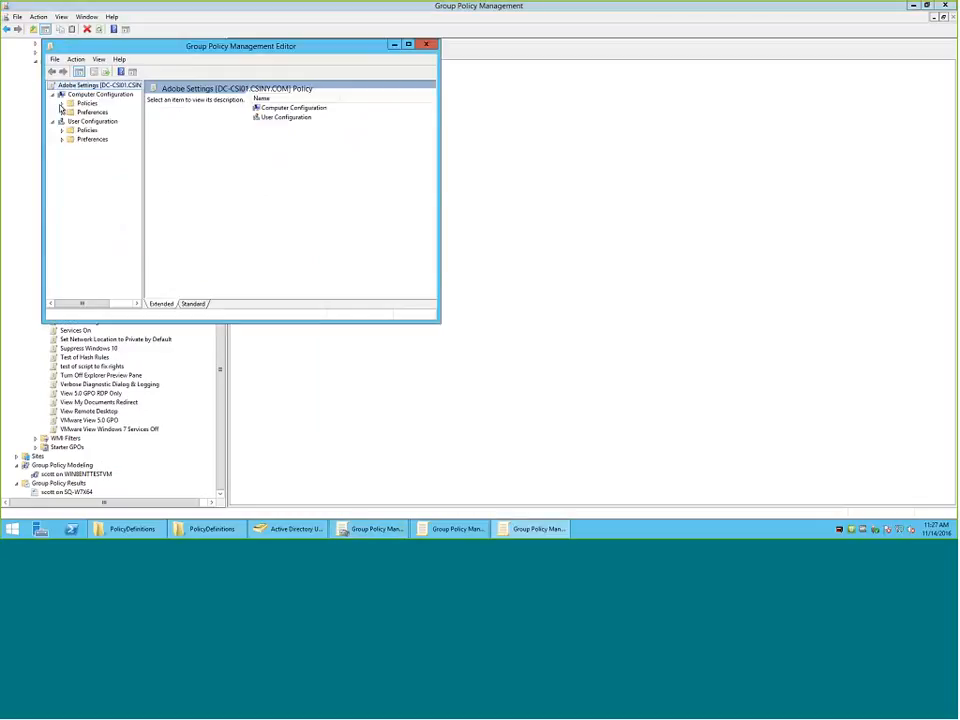
double_click(72, 104)
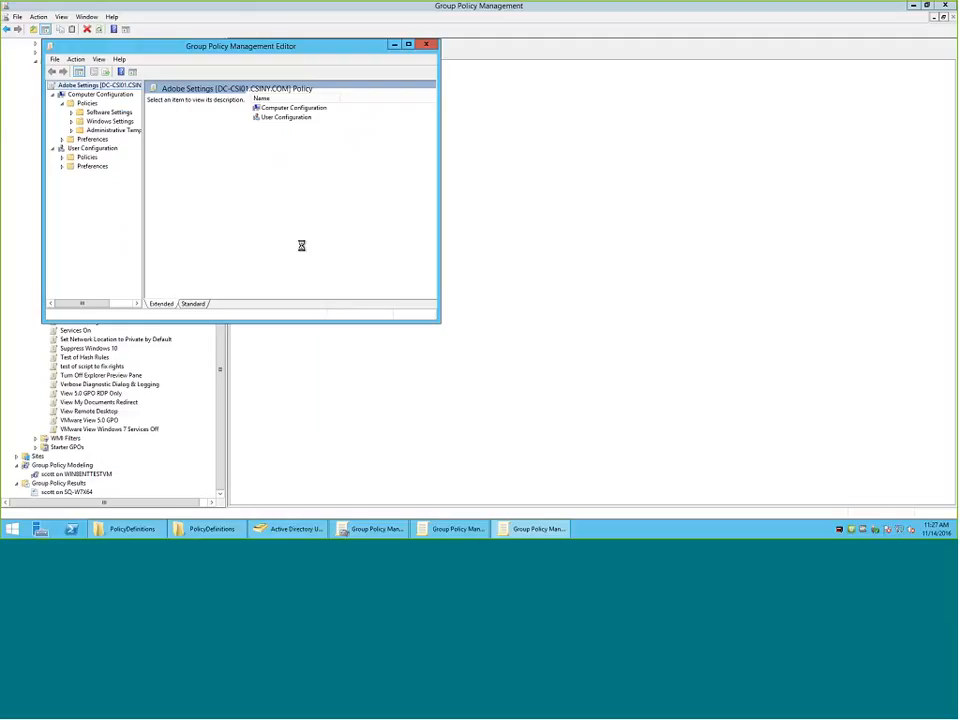
click(574, 316)
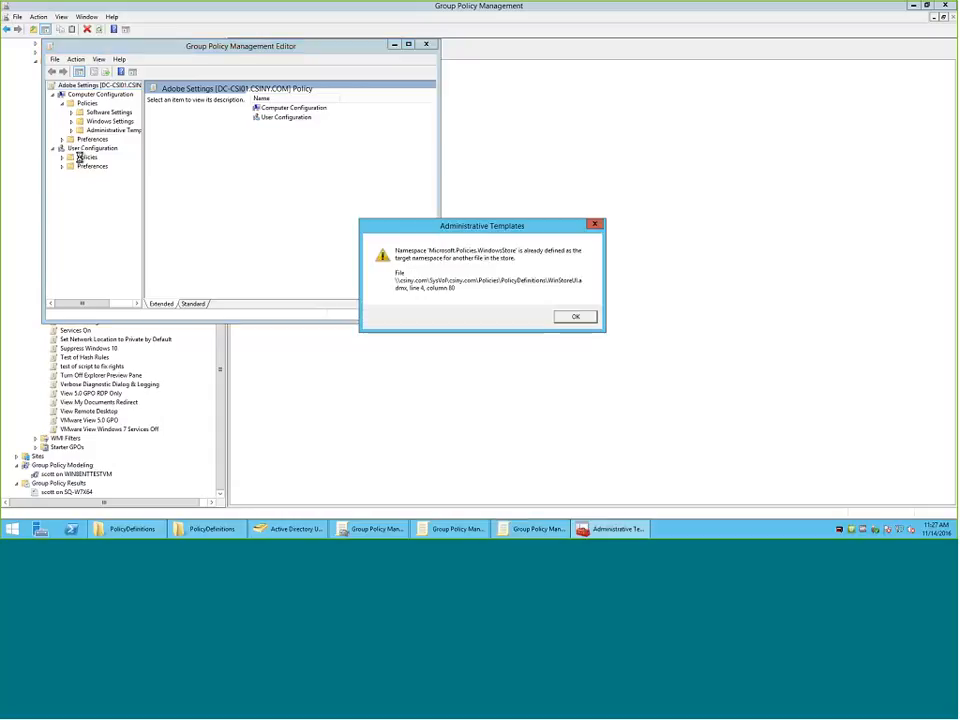
click(575, 316)
click(72, 131)
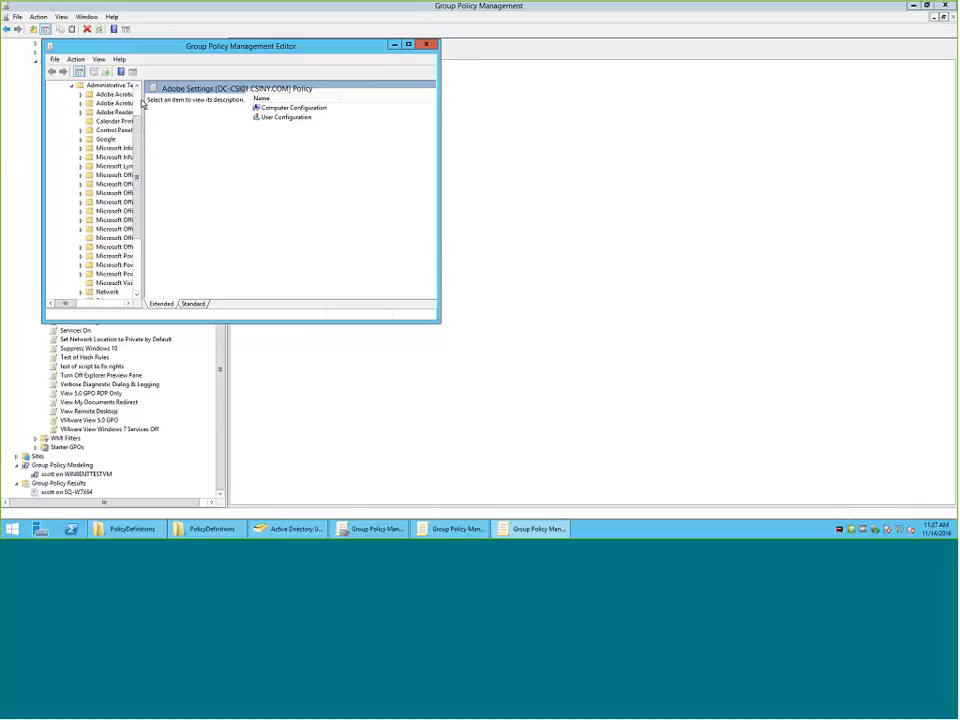
Widen the editor's tree pane, view the Adobe Acrobat XI template folder, and move the editor window toward the middle of the desktop.
drag(145, 104, 296, 118)
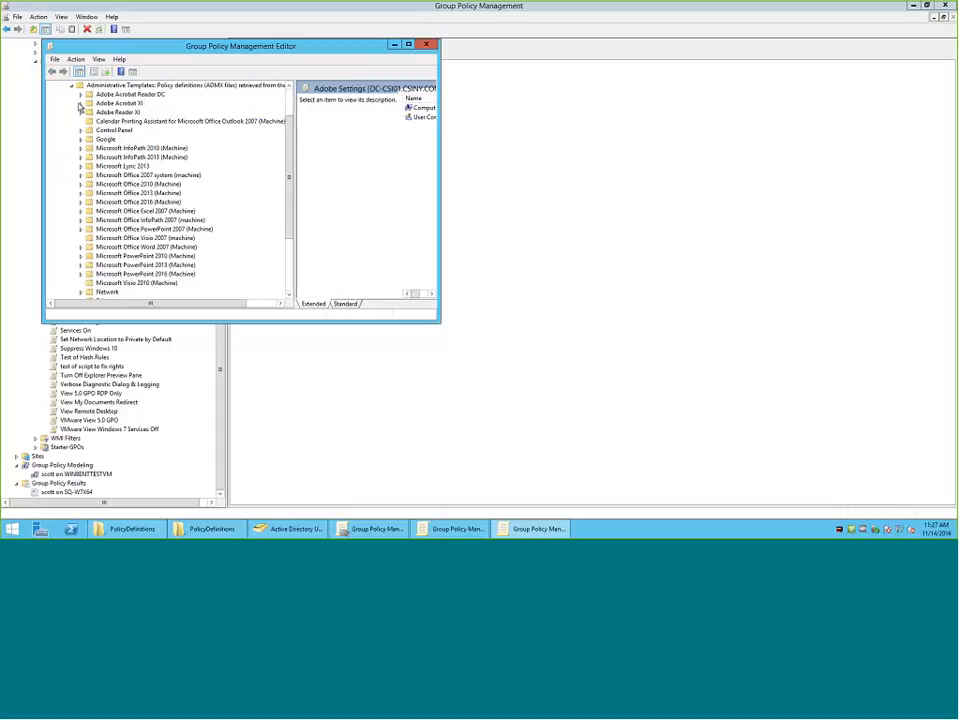
click(118, 103)
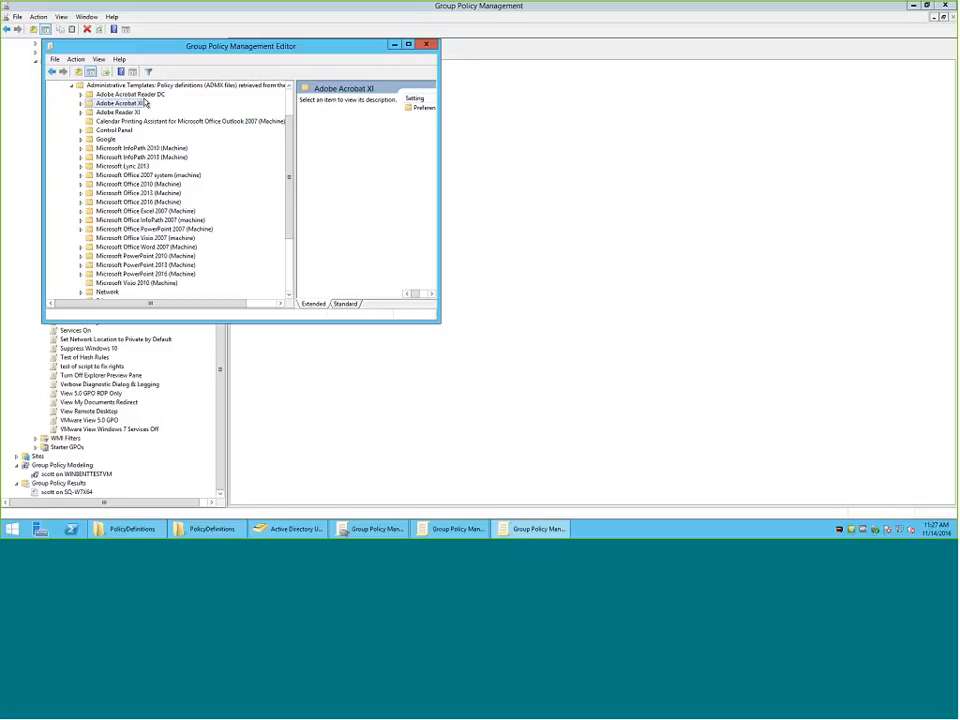
drag(152, 47, 382, 104)
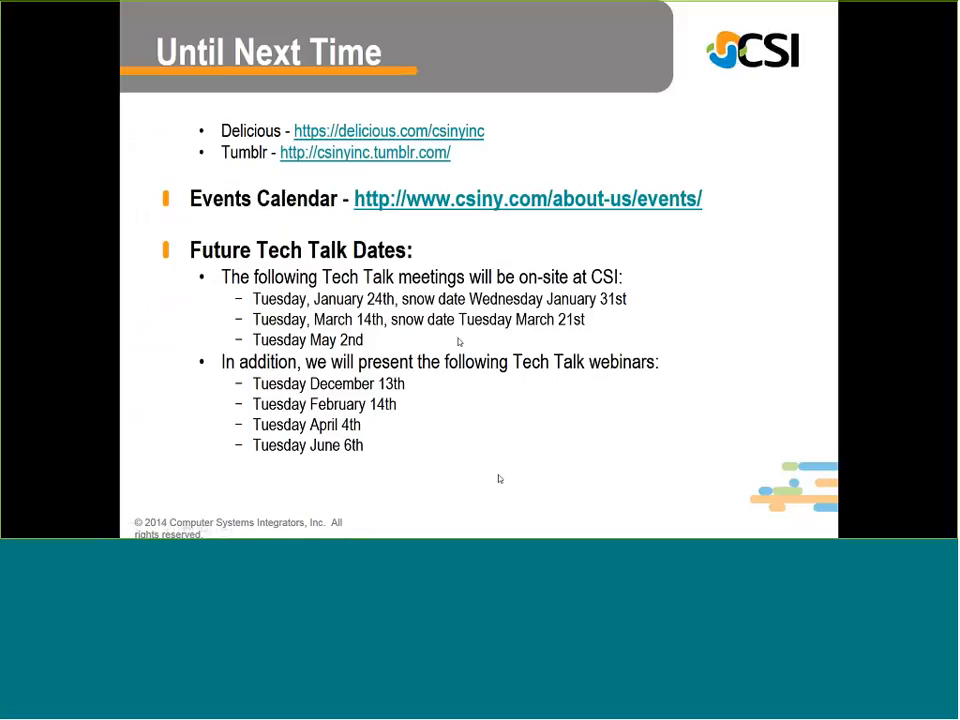
Go back through the PowerPoint slide show to the Agenda slide, and return to the remote Group Policy Management session.
right_click(656, 414)
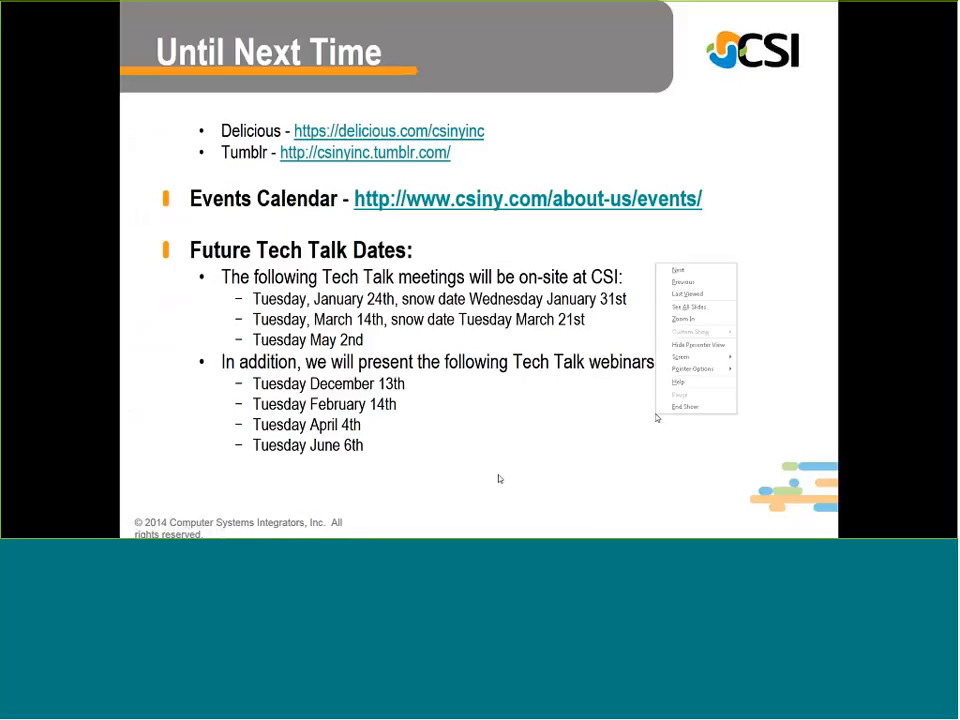
click(687, 283)
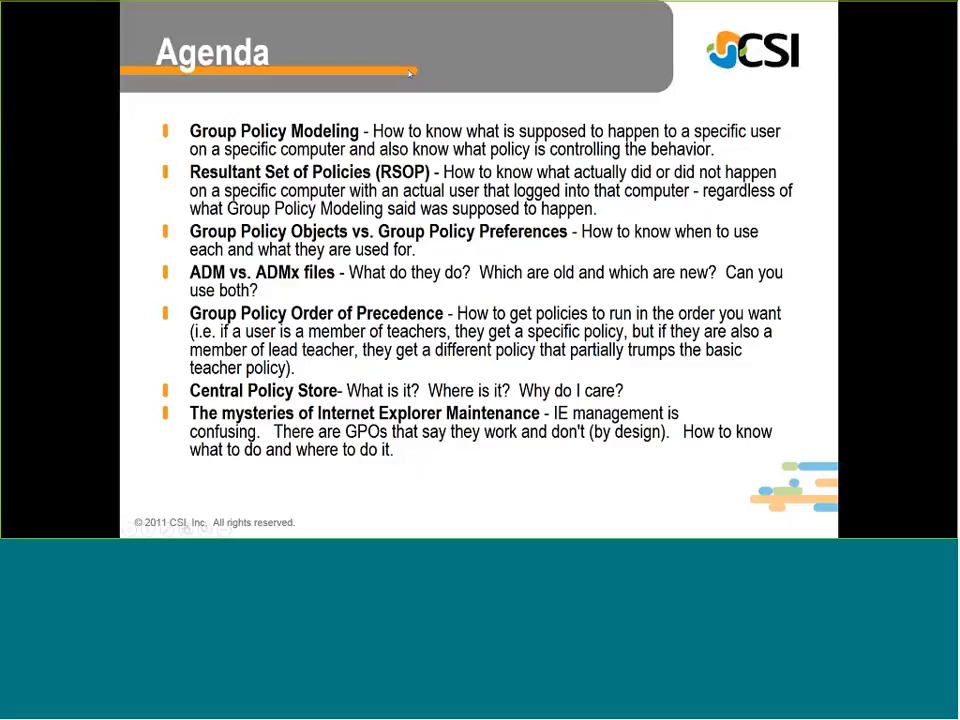
key(super)
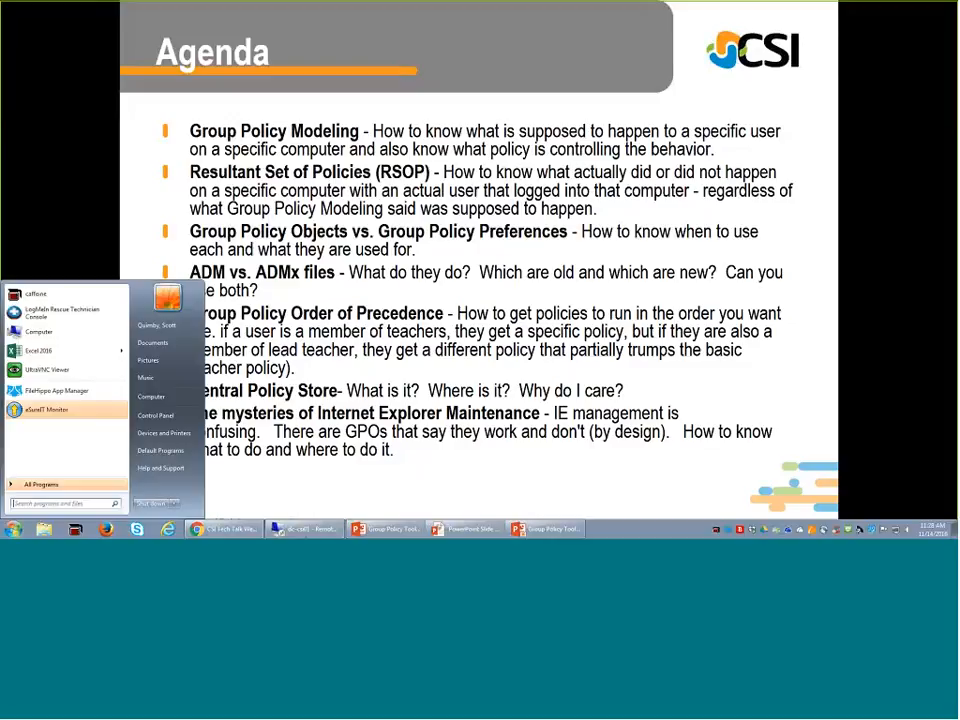
key(Escape)
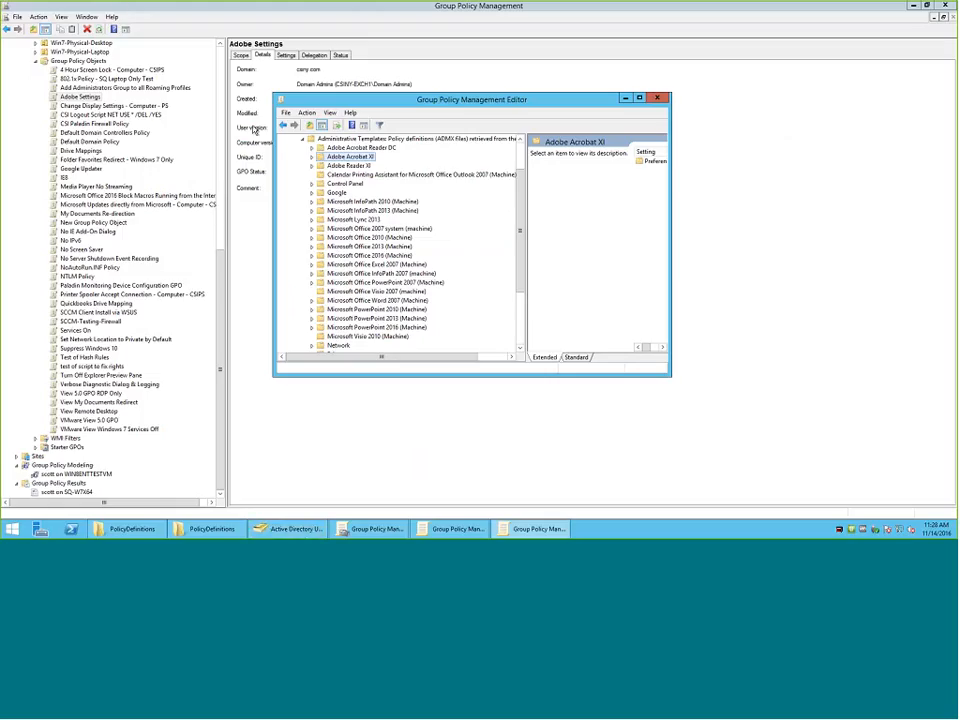
Maximize the Group Policy Management Editor, view the contents of the Administrative Templates node, and close the editor.
click(640, 101)
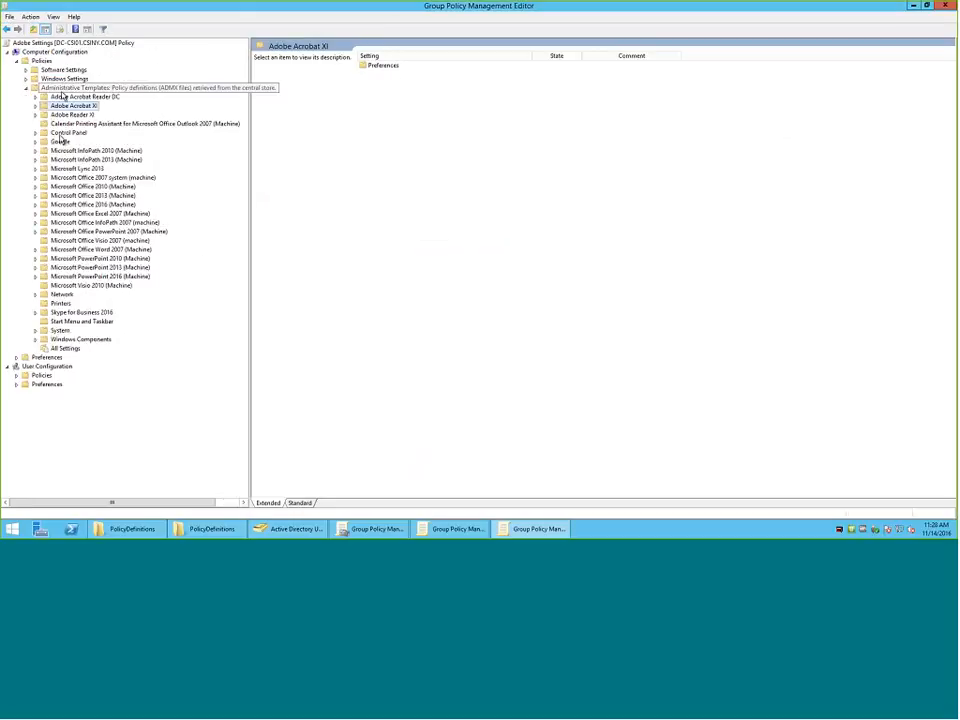
click(58, 88)
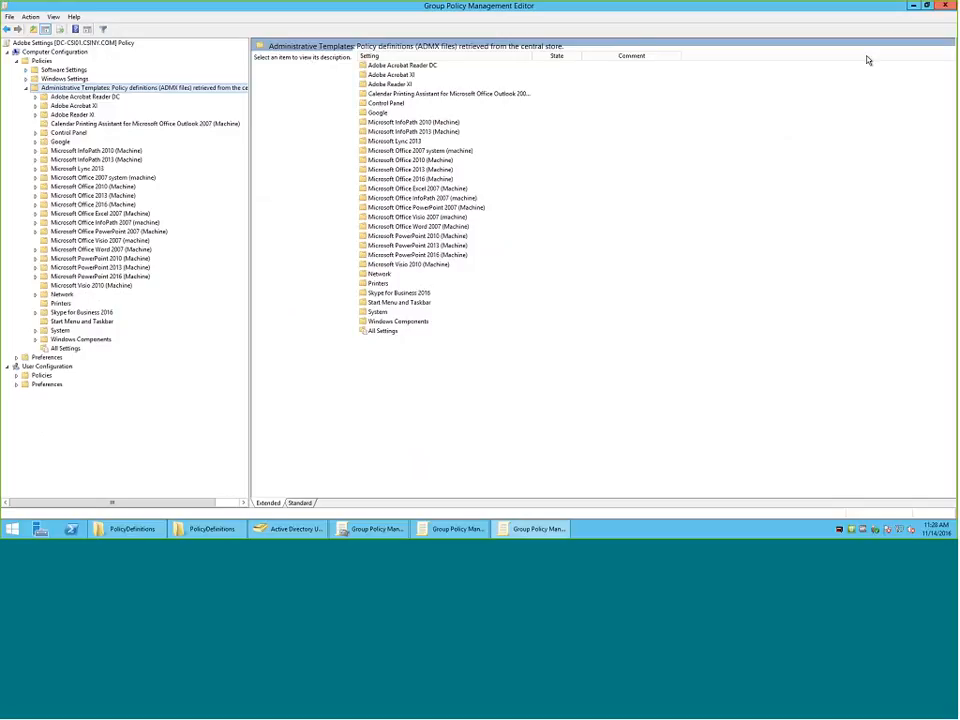
click(947, 6)
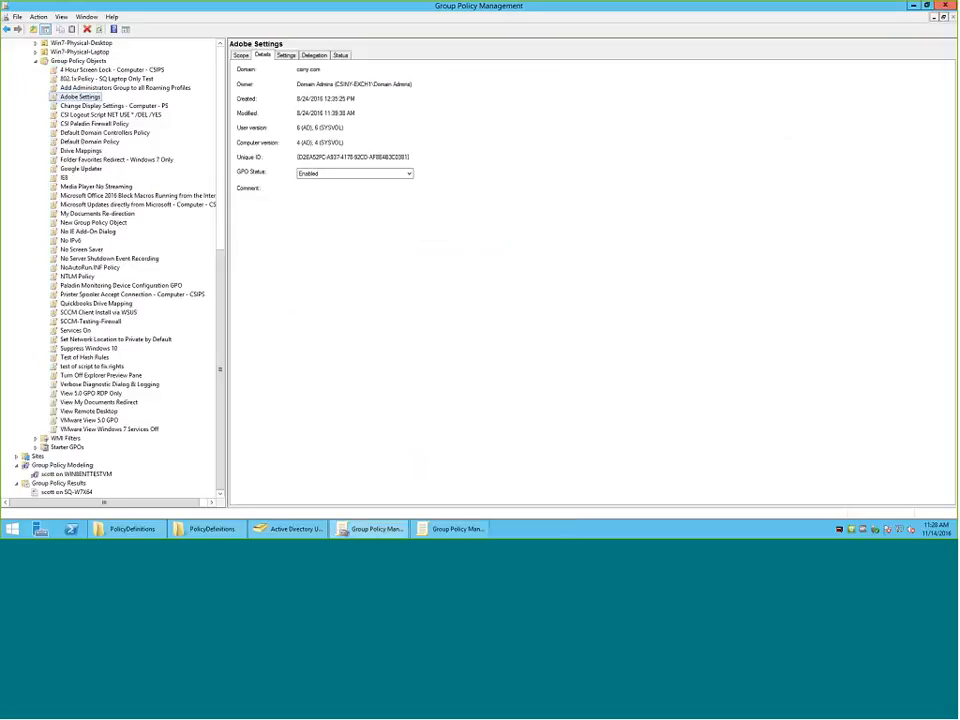
View the contents of Group Policy Objects, and show the linked Group Policy Objects of the csiny.com domain.
click(75, 61)
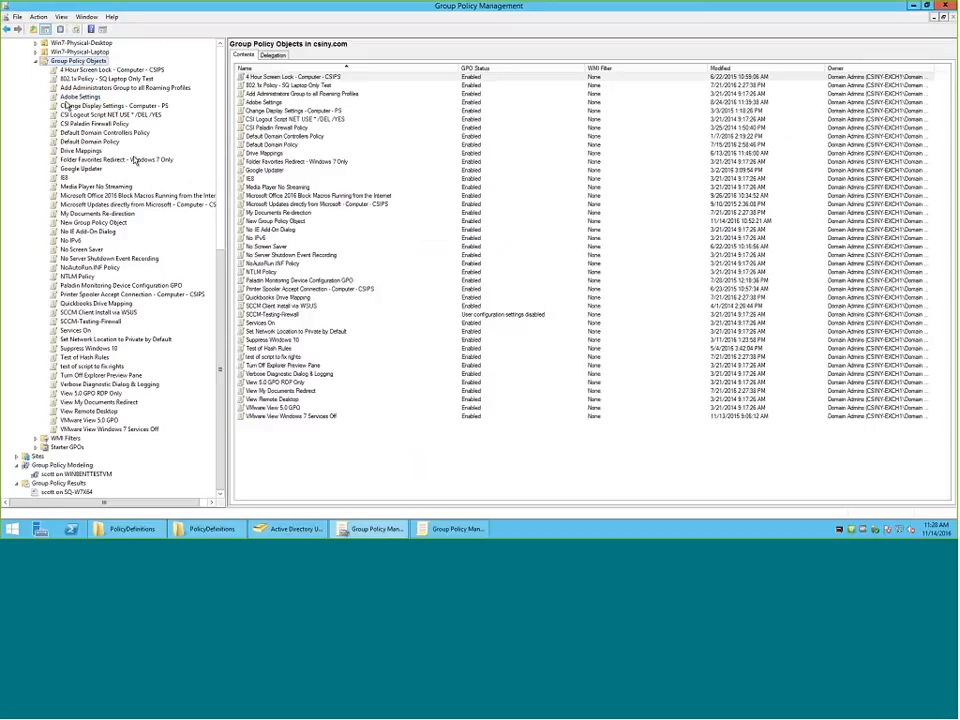
scroll(45, 397, up, 14)
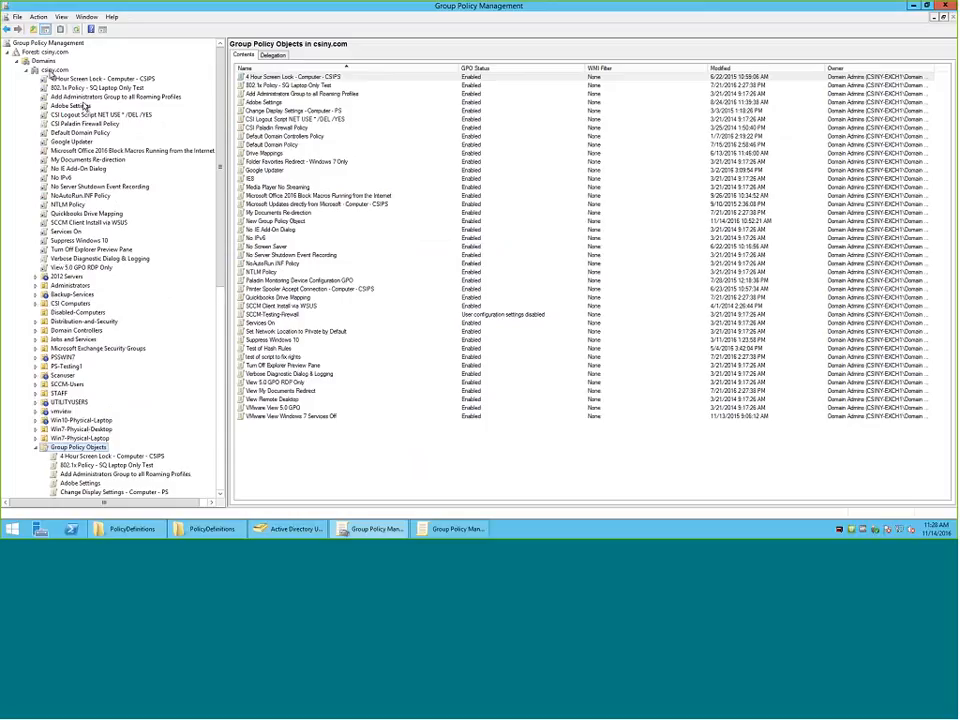
click(55, 69)
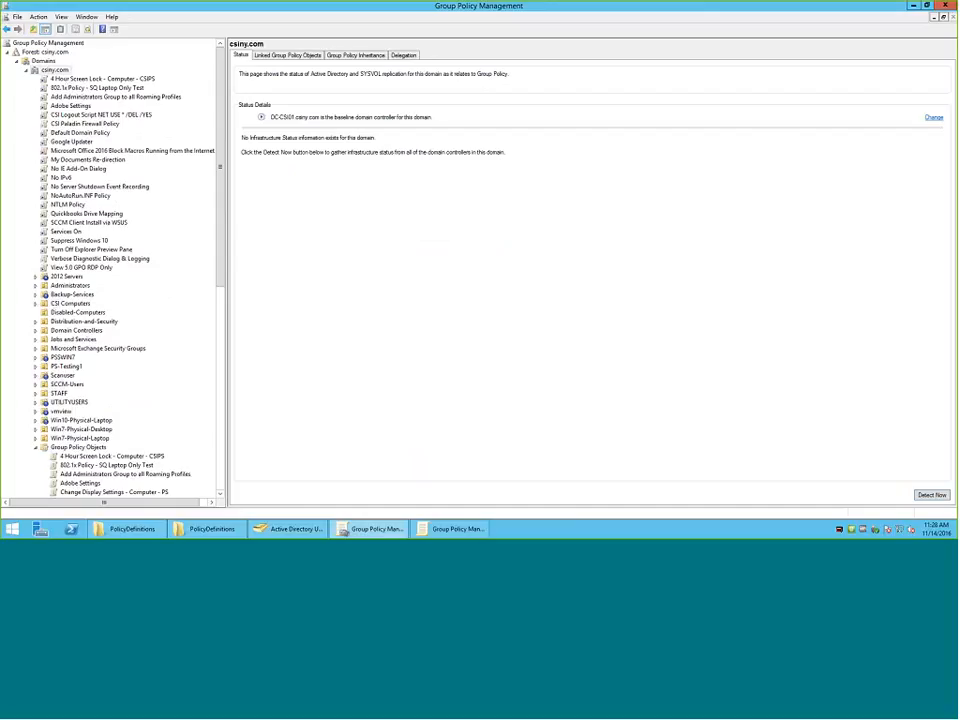
click(287, 55)
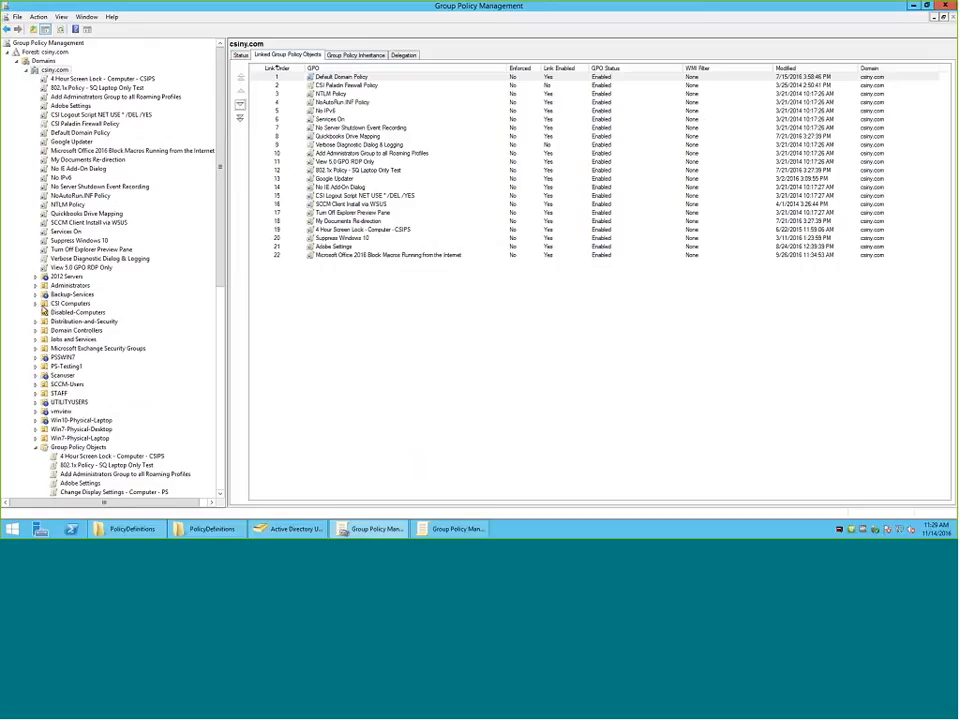
Expand the Backup-Services and STAFF organizational units, and show the GPOs linked to STAFF.
click(35, 294)
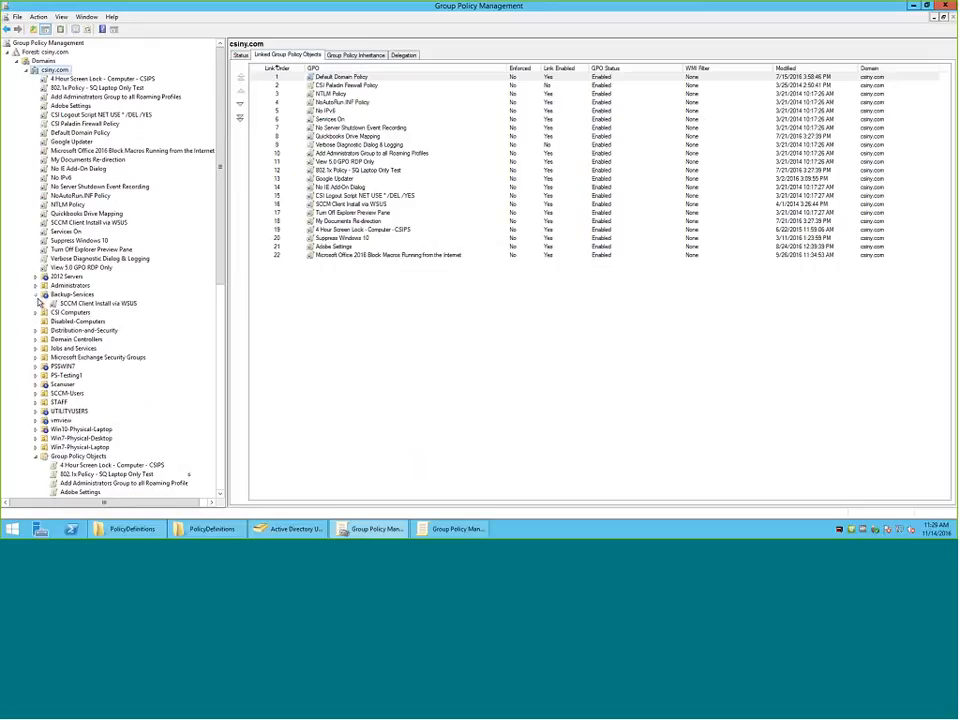
click(35, 402)
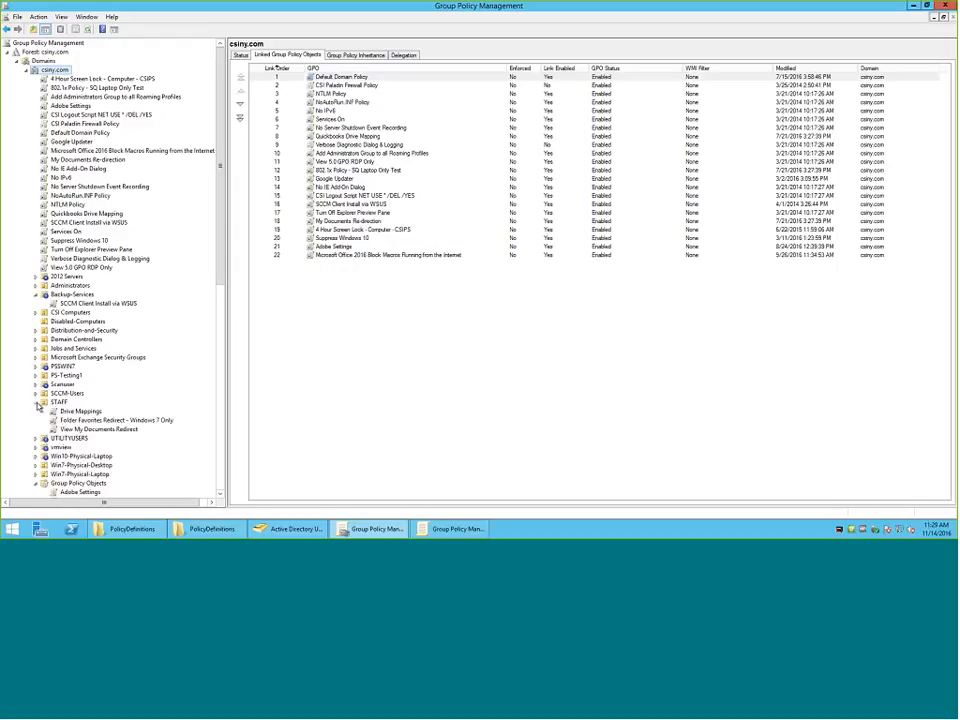
click(54, 403)
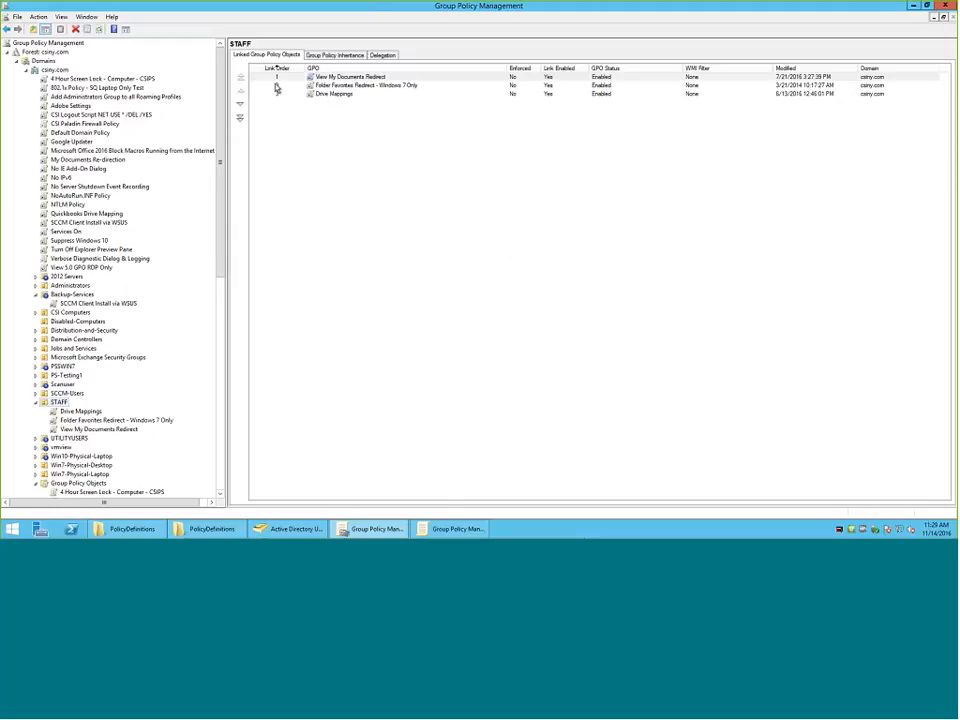
Move Folder Favorites Redirect - Windows 7 Only to first in STAFF's link order, and move View My Documents Redirect back above it.
click(265, 85)
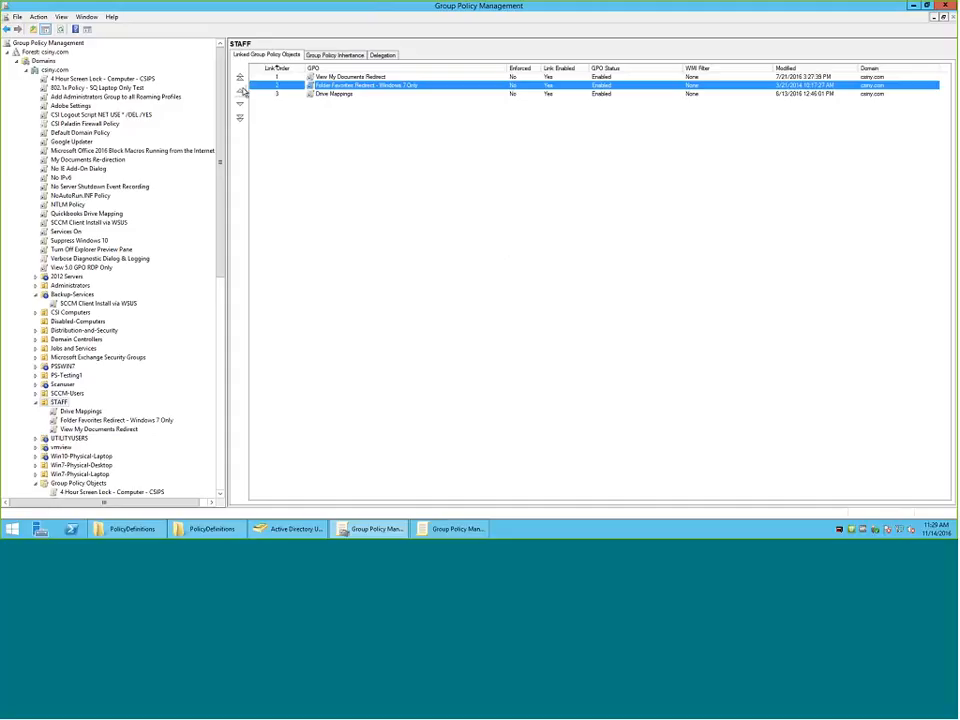
click(240, 78)
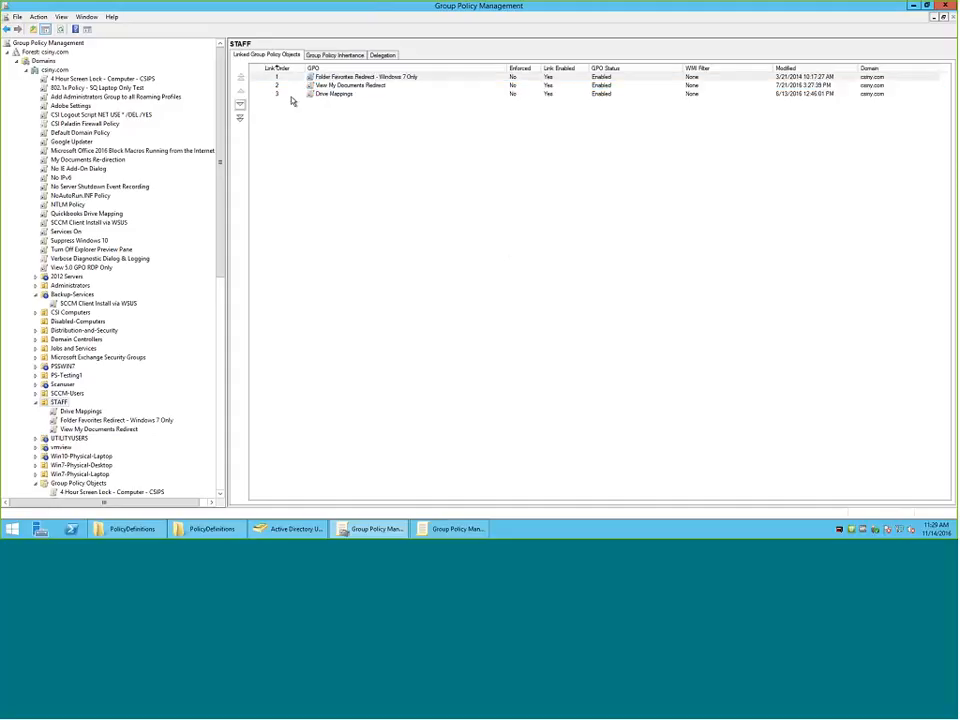
click(341, 87)
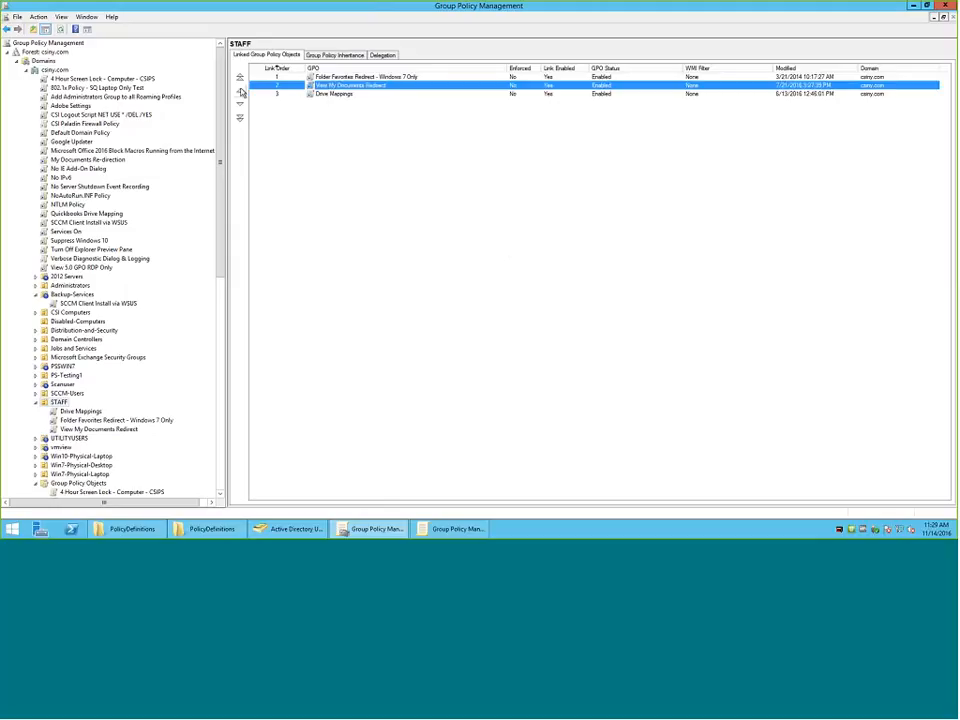
click(241, 92)
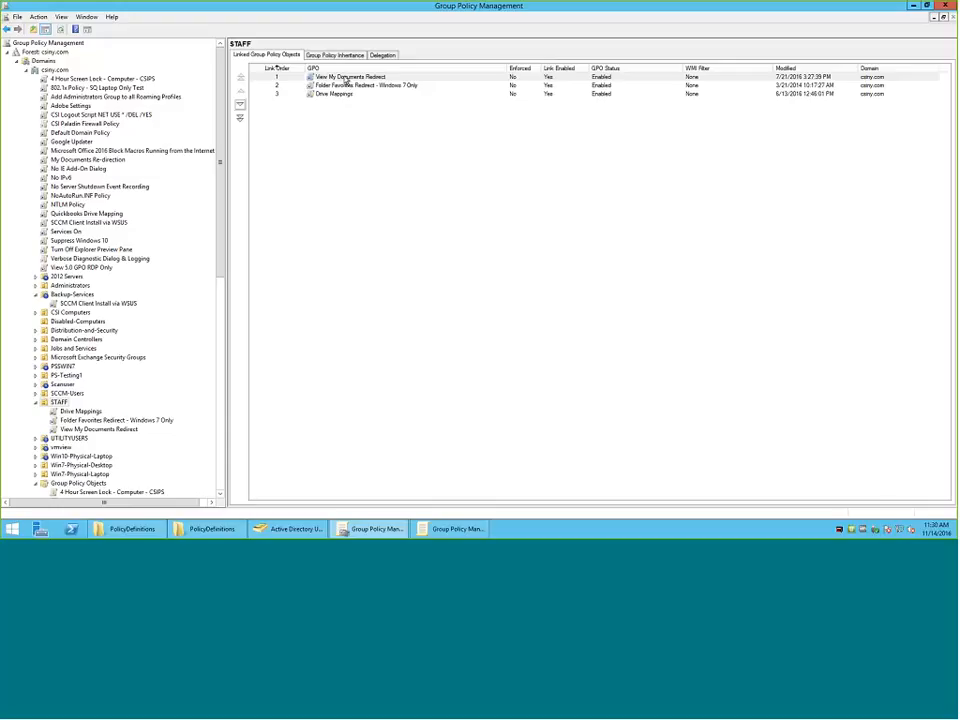
Select the View My Documents Redirect link in the STAFF list, and minimize Group Policy Management.
click(405, 78)
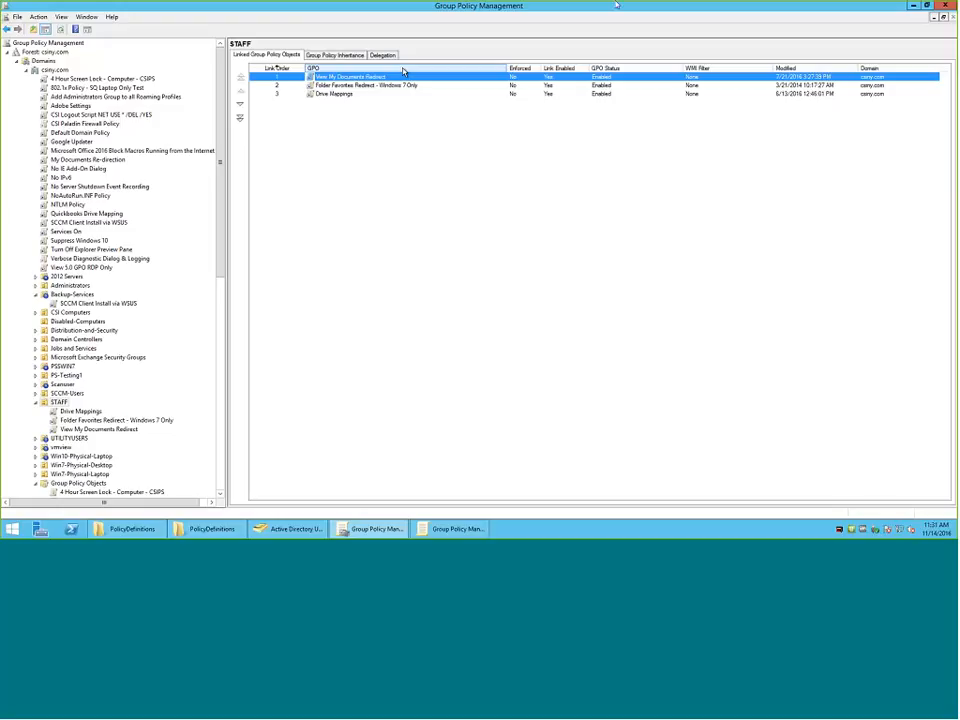
mouse_move(957, 3)
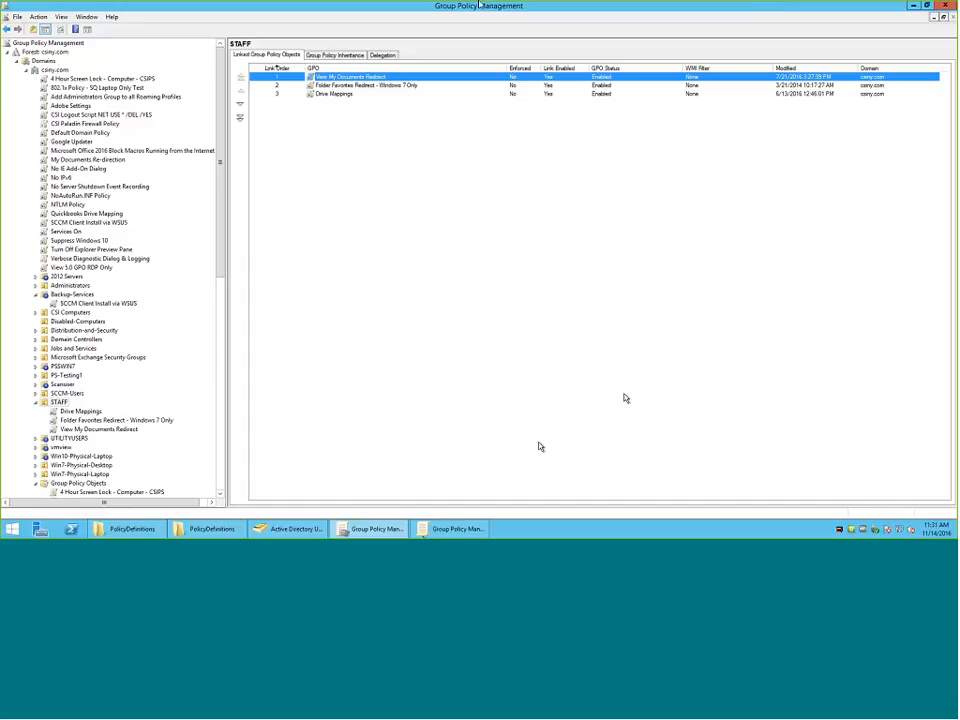
click(913, 5)
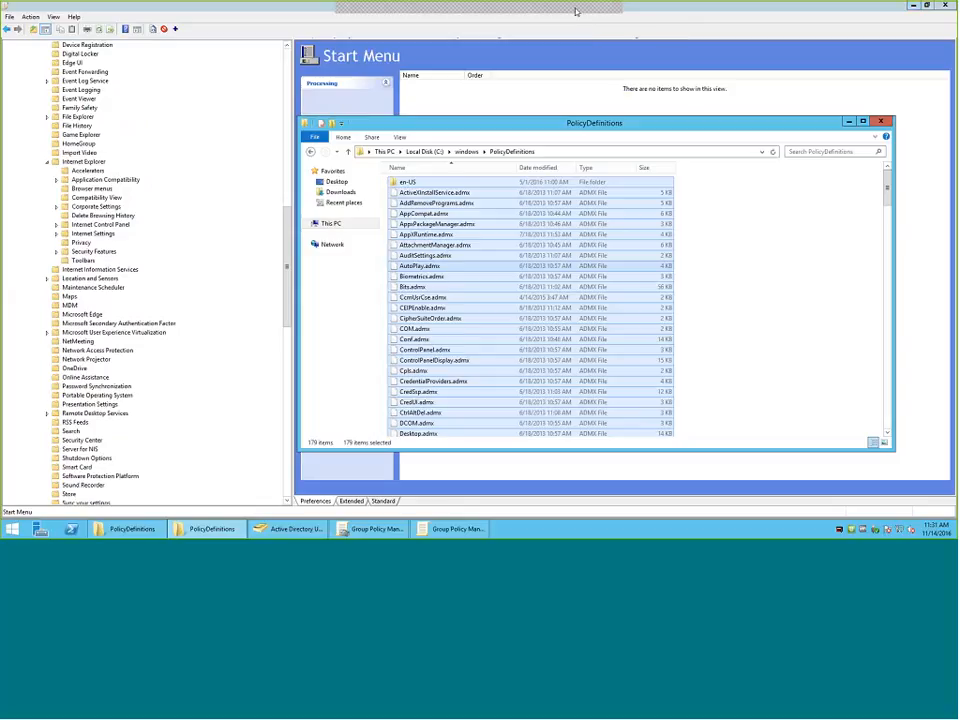